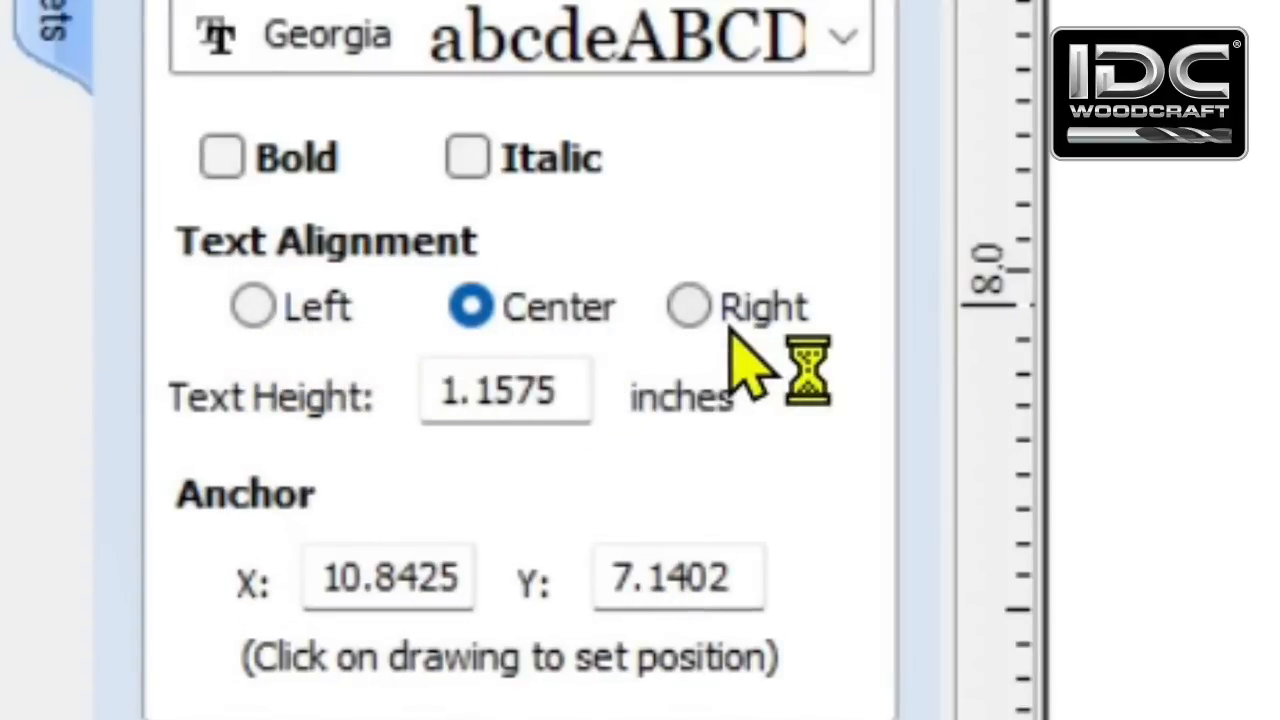
Step: Set the text alignment to Left and check where the anchor point sits in the drawing
left_click(252, 308)
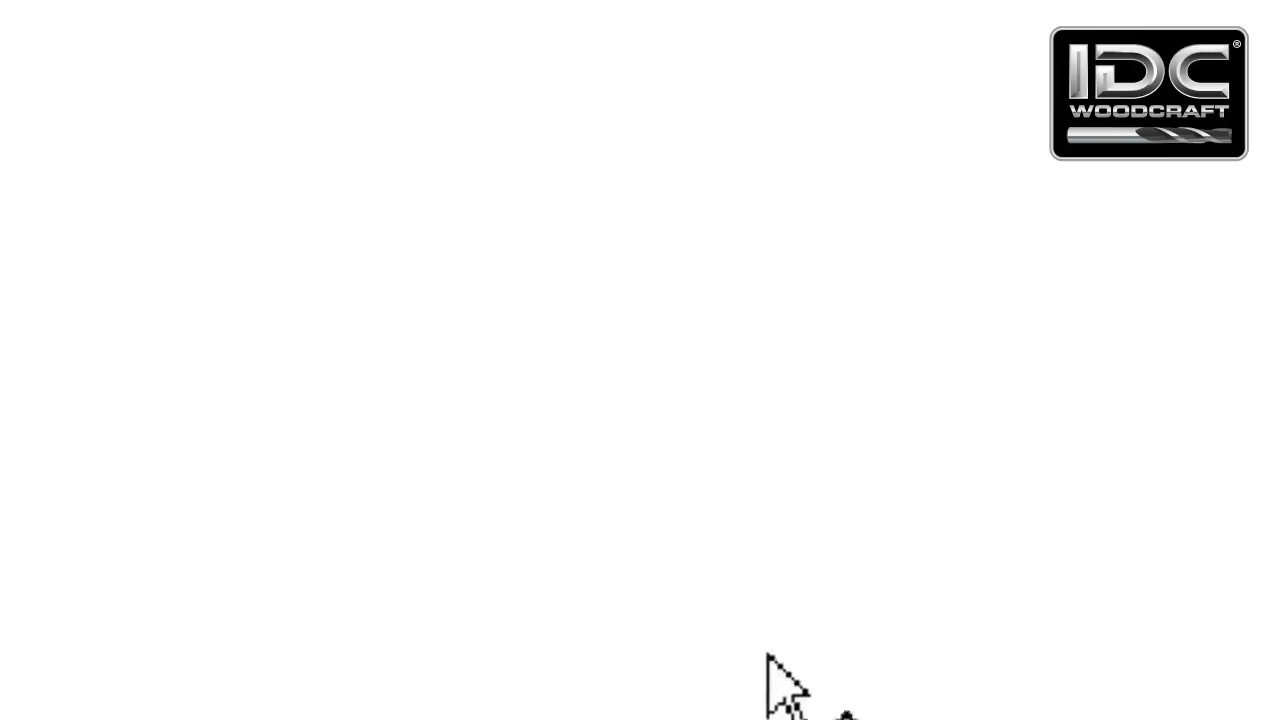
left_click(580, 576)
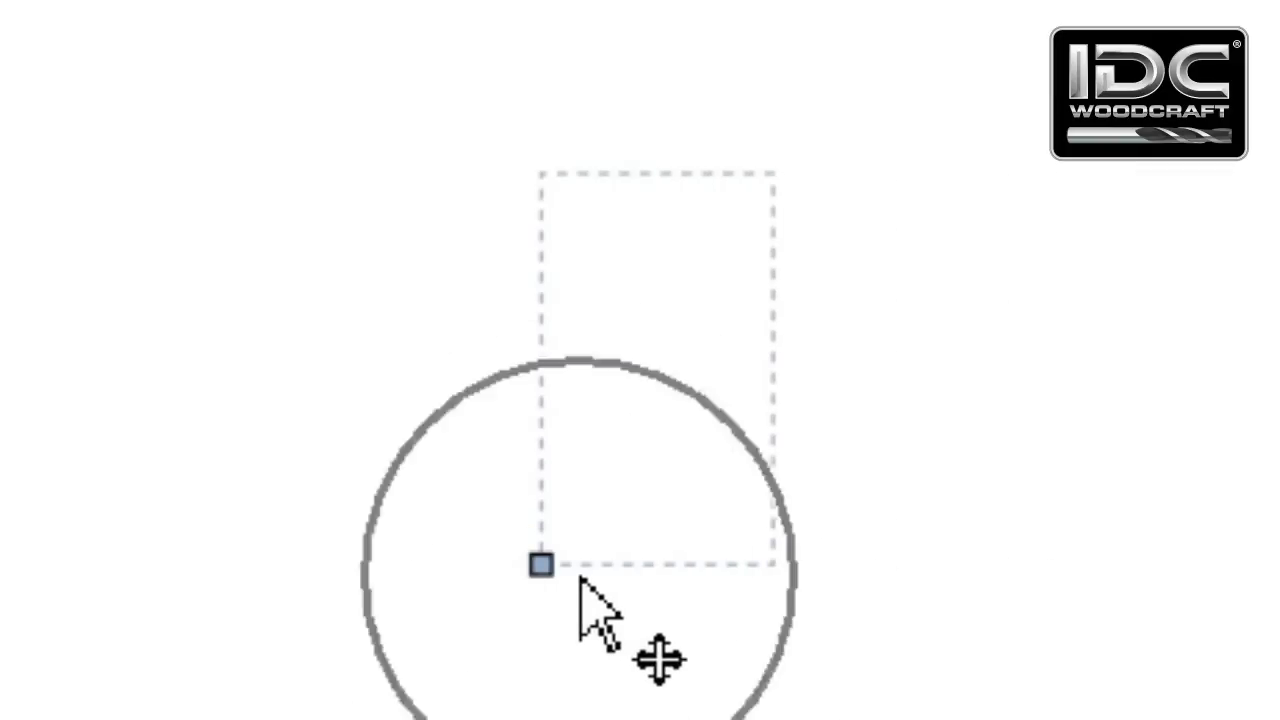
key("ctrl")
key("ctrl")
key("ctrl")
key("ctrl")
key("ctrl")
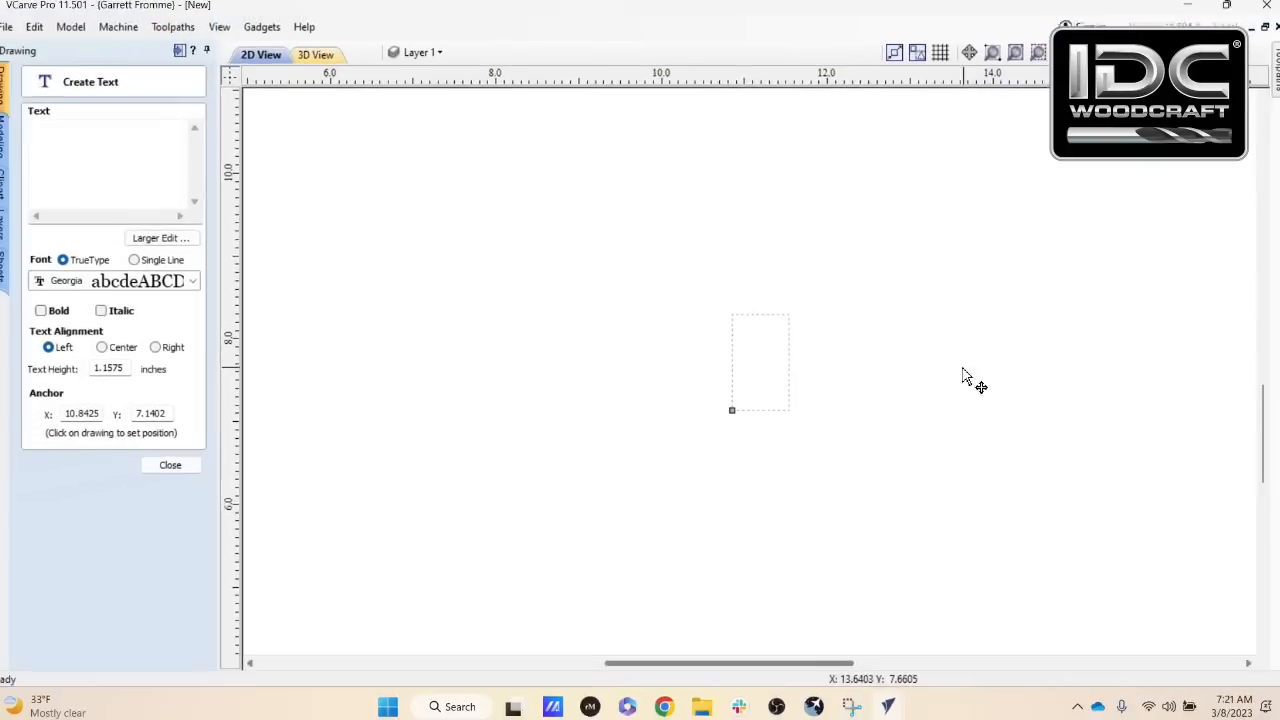
Step: Test the left-aligned layout with the sample text "thfgfjgjgh" and clear it again
left_click(138, 160)
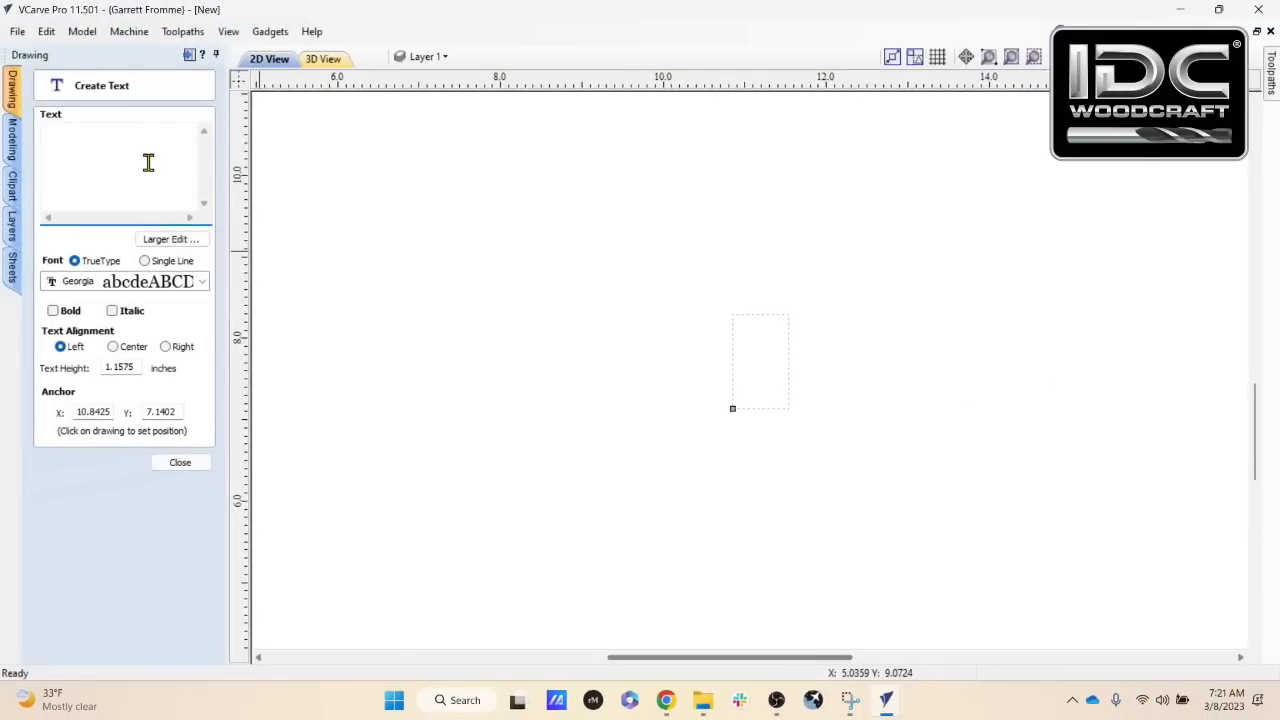
type("thfgfjgjgh")
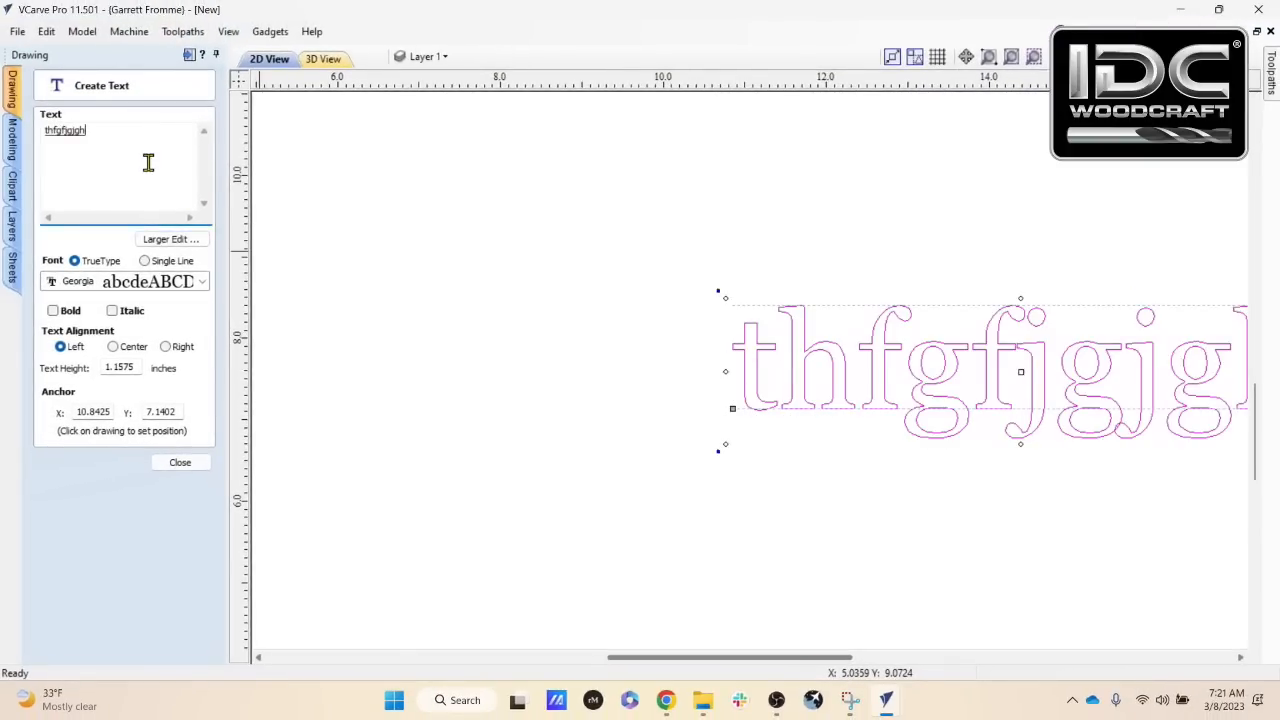
key("BackSpace")
key("BackSpace")
key("BackSpace")
key("BackSpace")
key("BackSpace")
key("BackSpace")
key("BackSpace")
key("BackSpace")
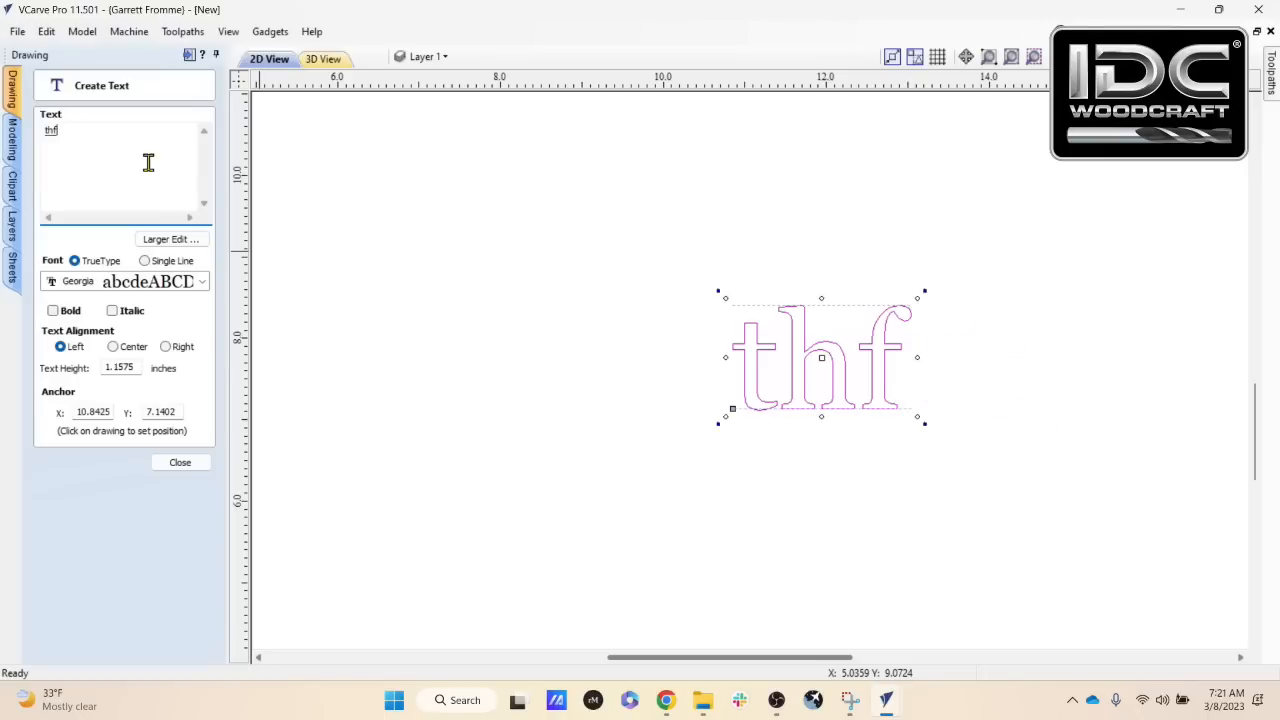
key("BackSpace")
key("BackSpace")
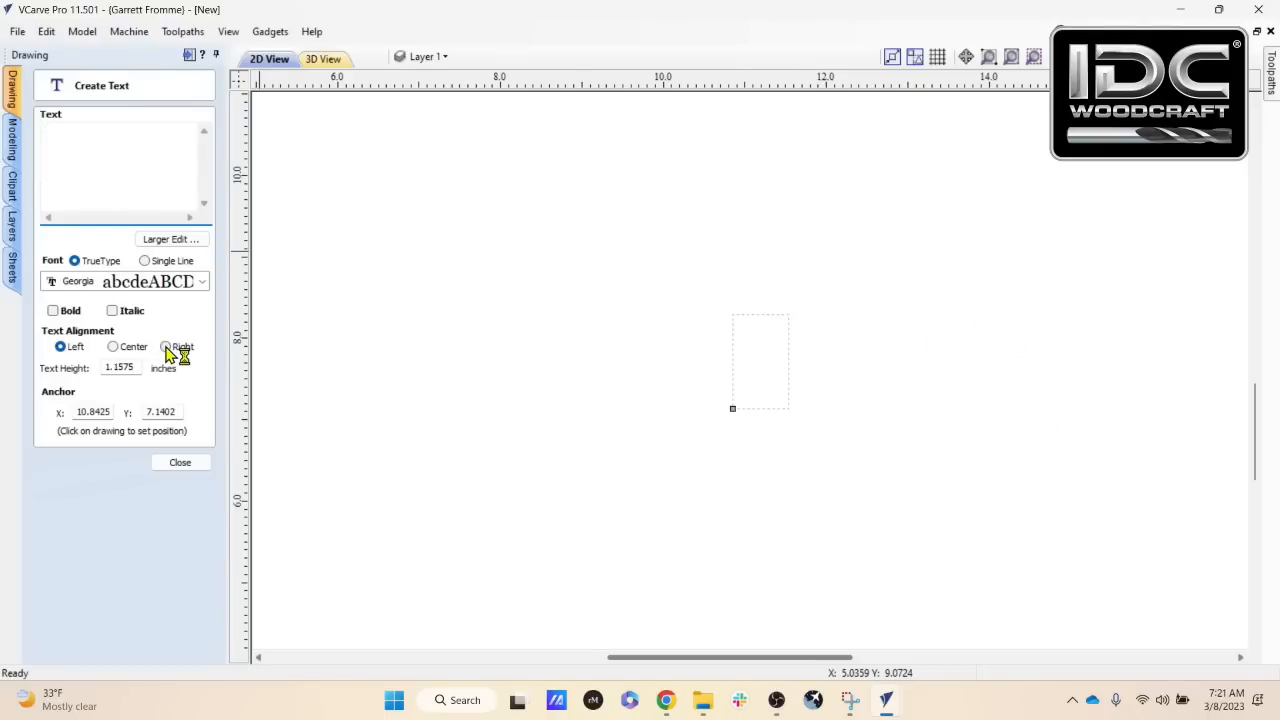
Step: Try the Right text alignment with the sample text "tyugjgj" and clear it again
left_click(166, 346)
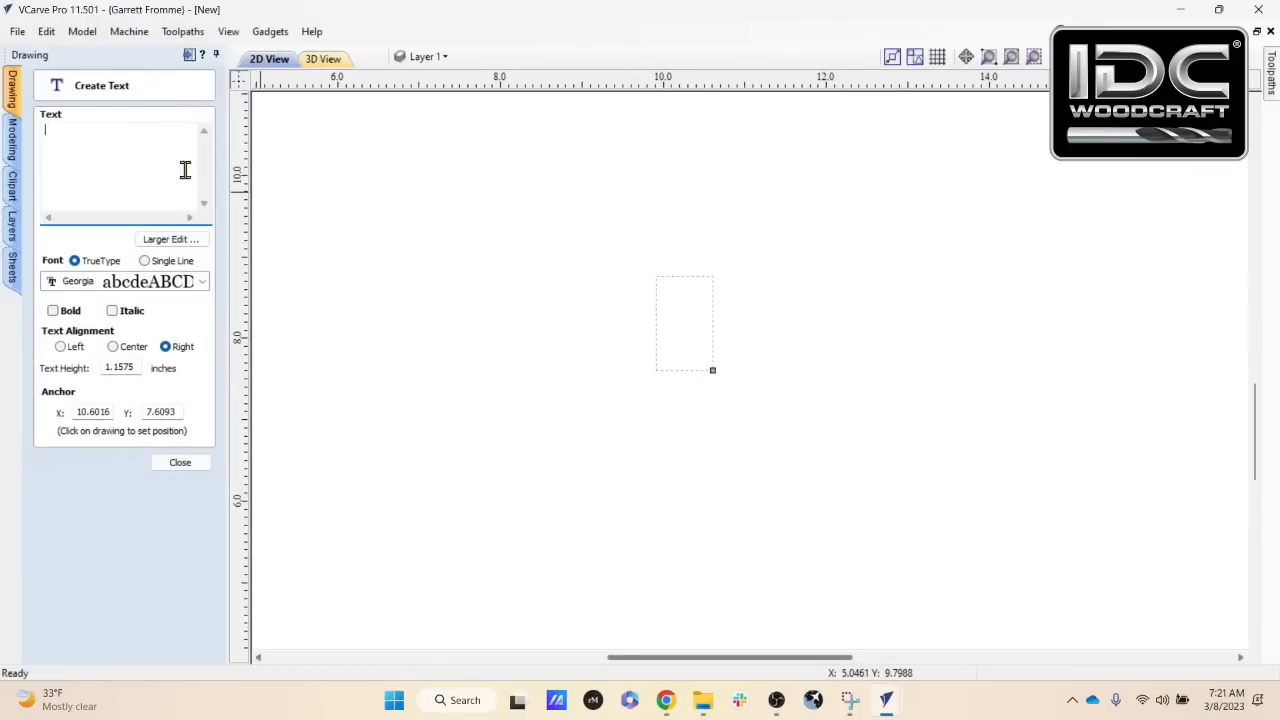
type("tyugjgj")
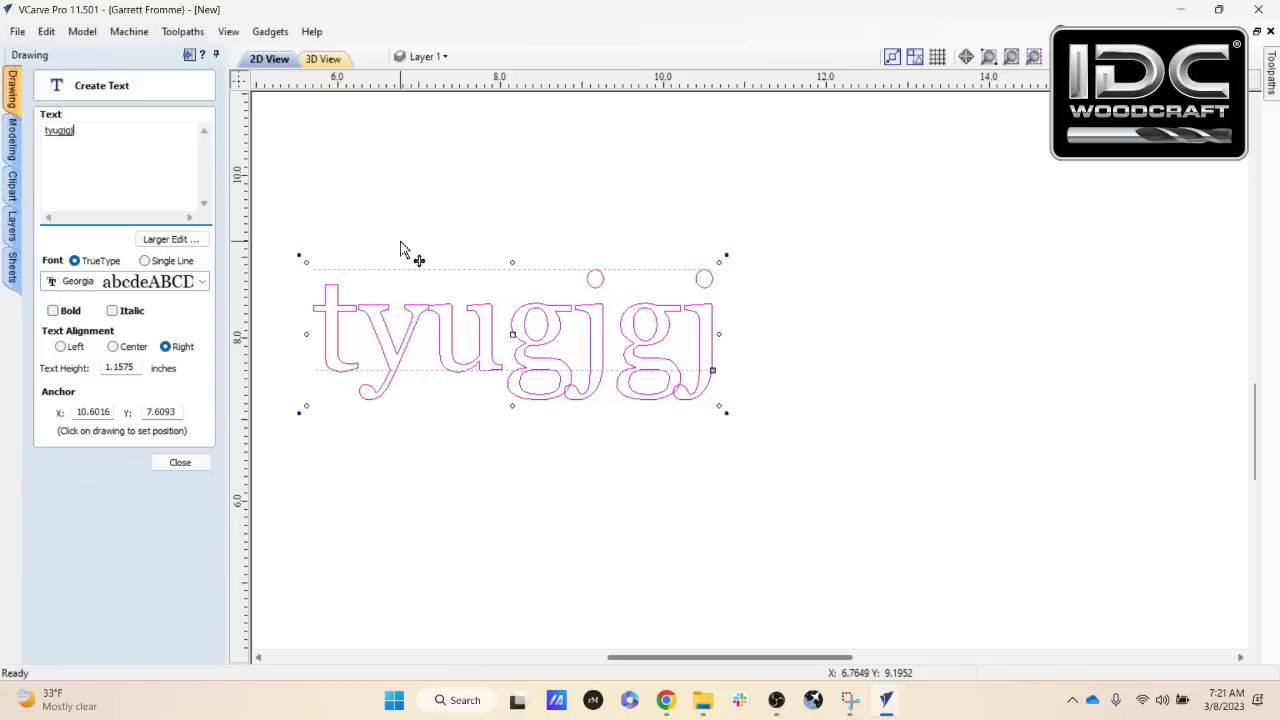
key("BackSpace")
key("BackSpace")
key("BackSpace")
key("BackSpace")
key("BackSpace")
key("BackSpace")
key("BackSpace")
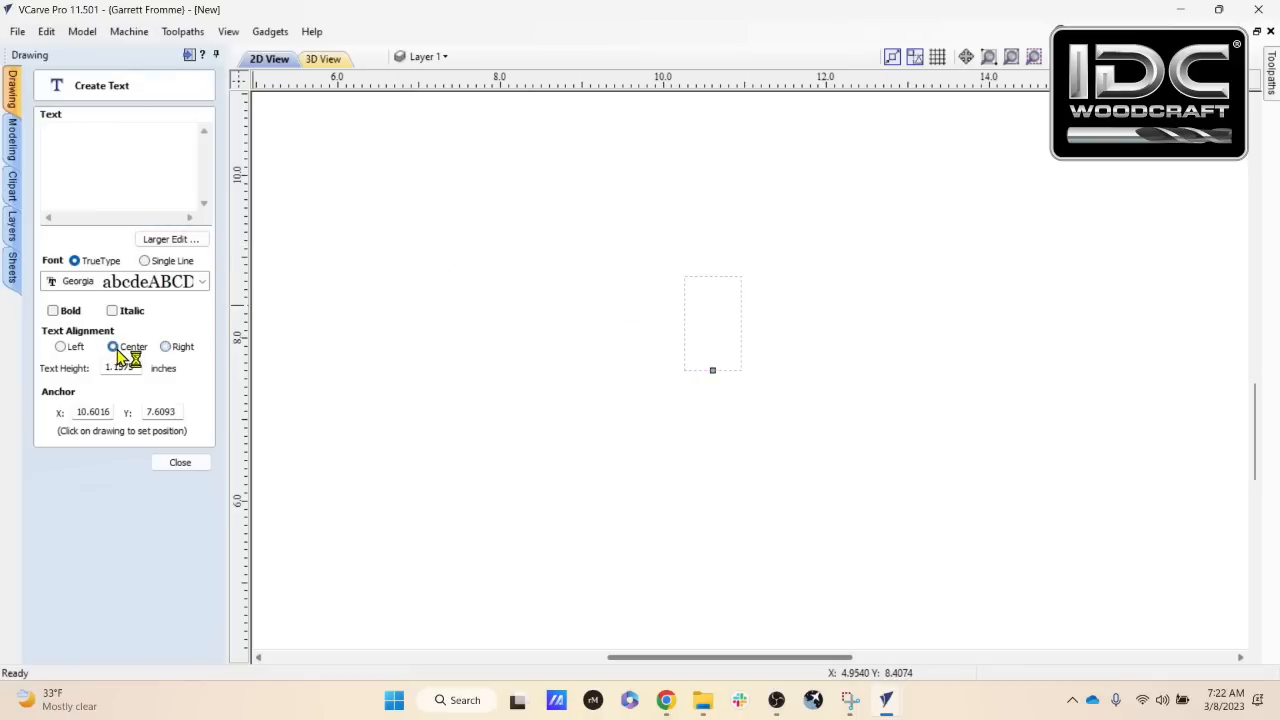
Step: Try the Center text alignment with the sample text "dhfghgfgfgj" and clear it again
left_click(86, 175)
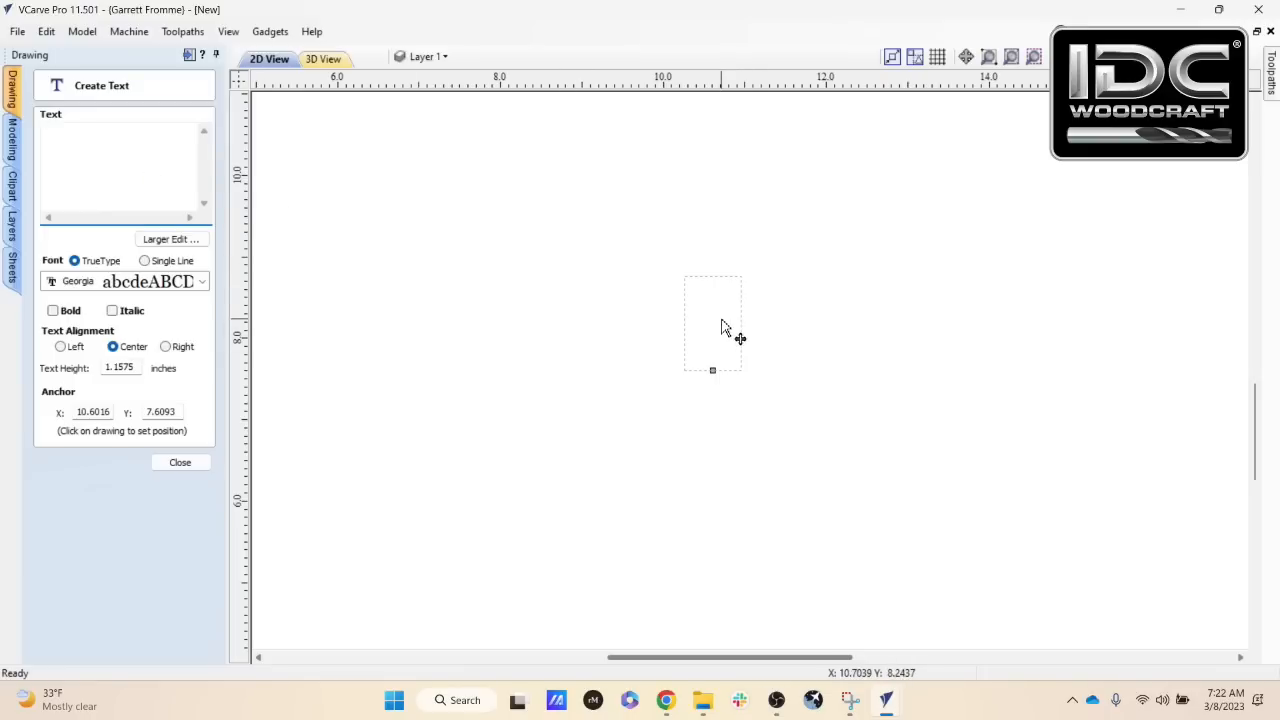
type("dhfghgfg")
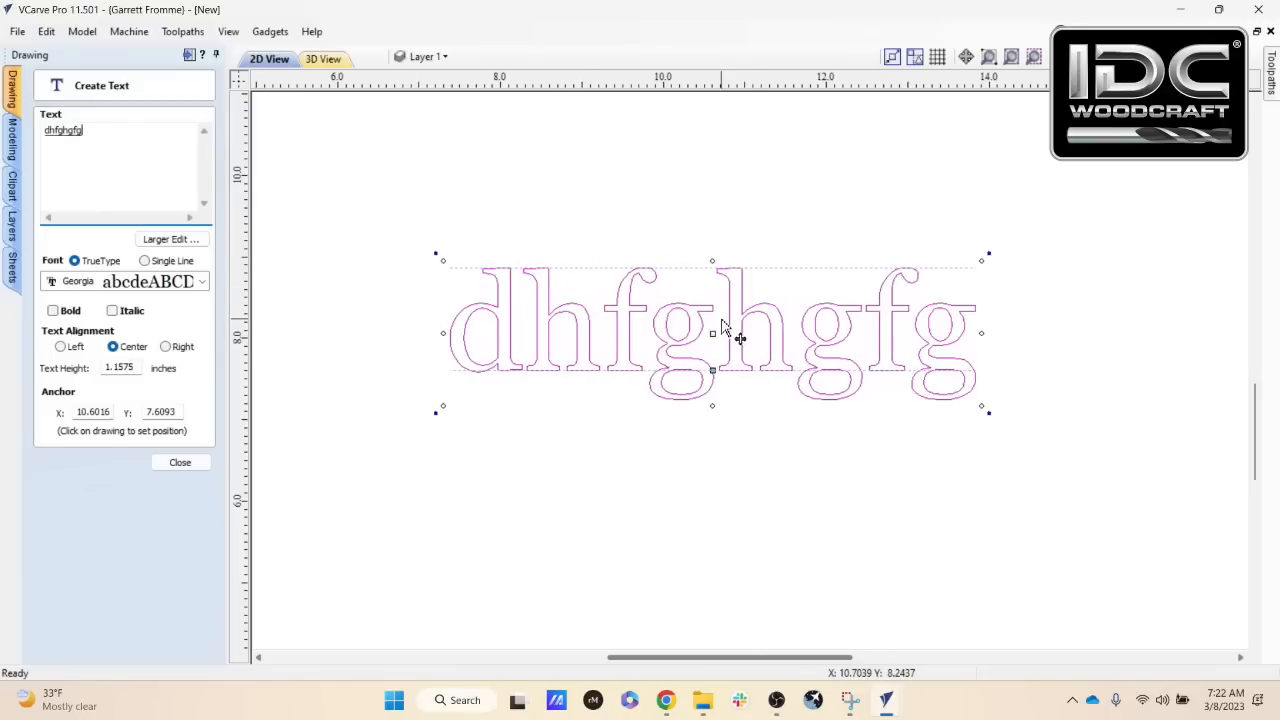
type("fgj")
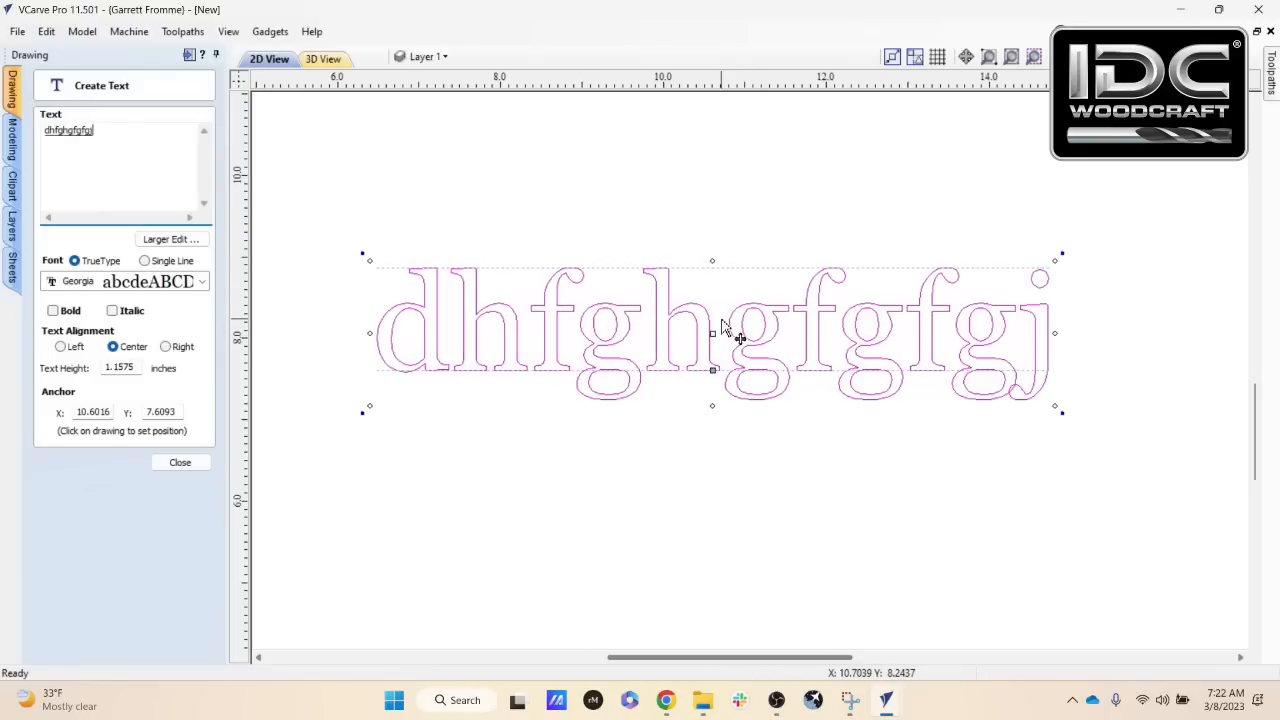
key("BackSpace")
key("BackSpace")
key("BackSpace")
key("BackSpace")
key("BackSpace")
key("BackSpace")
key("BackSpace")
key("BackSpace")
key("BackSpace")
key("BackSpace")
key("BackSpace")
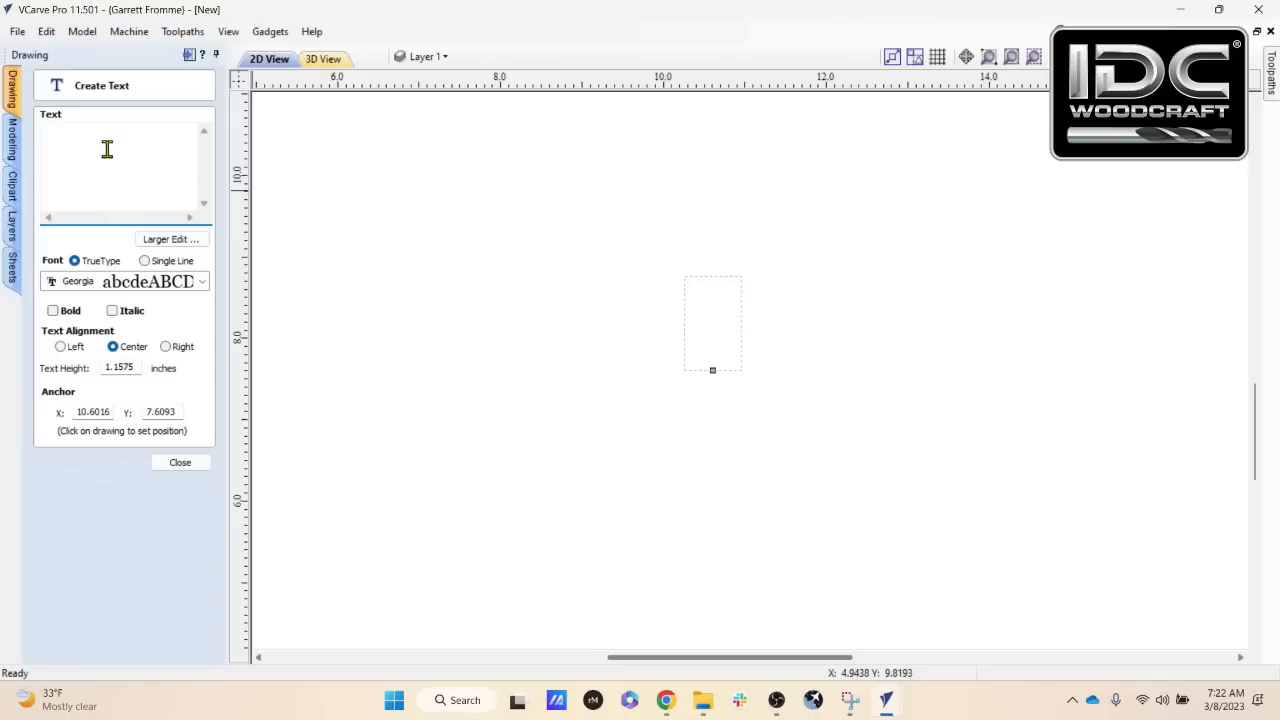
Step: Look at the curved text layout of the finished barn sign in the other VCarve window and return to the new drawing
left_click(886, 700)
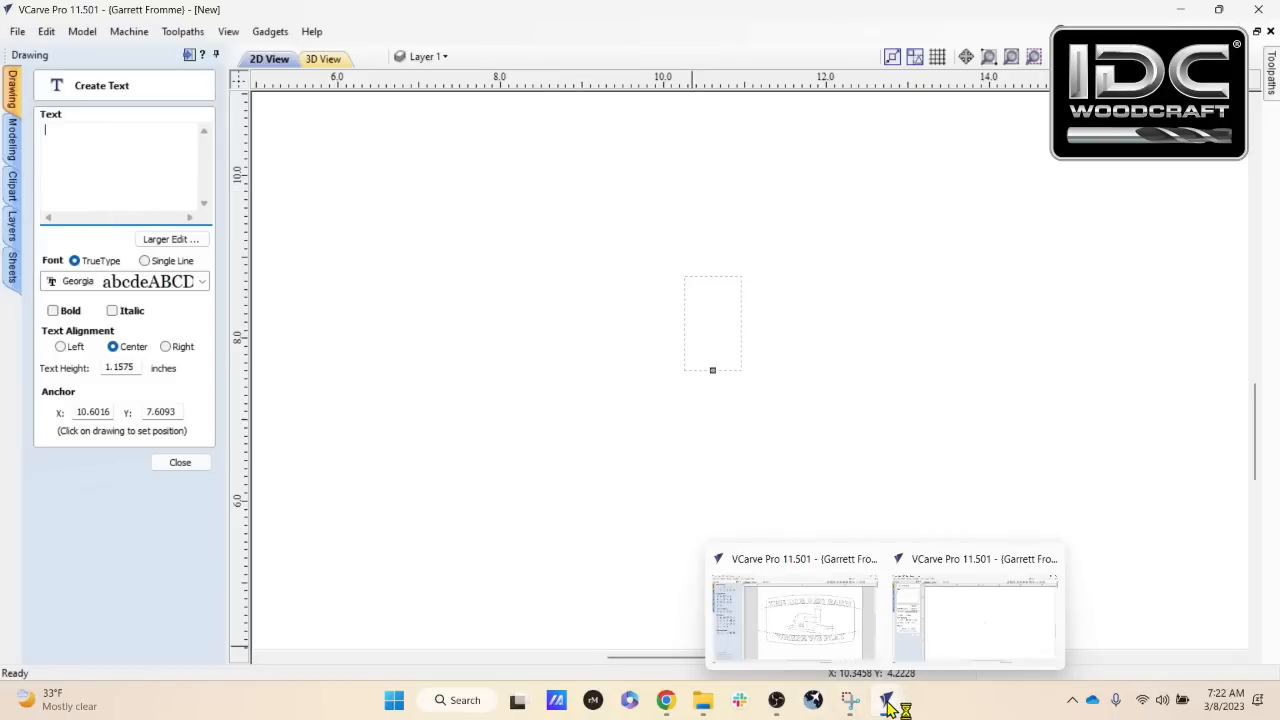
left_click(820, 643)
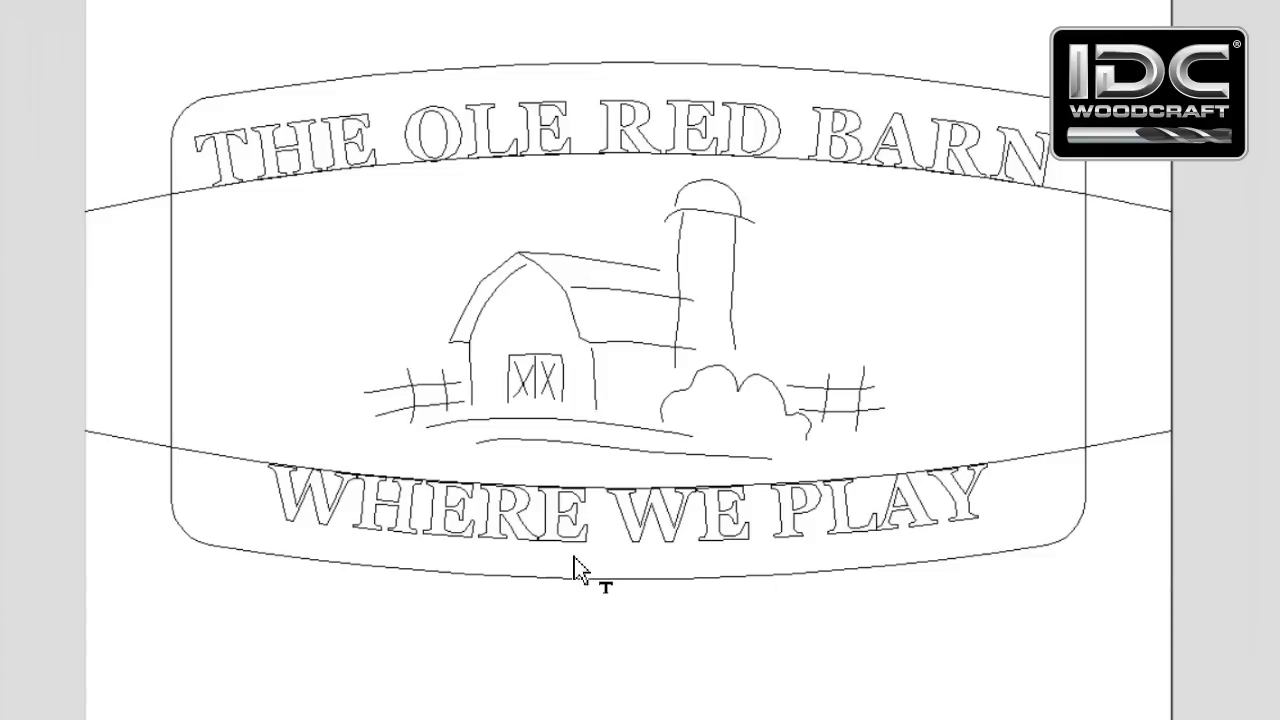
left_click(970, 635)
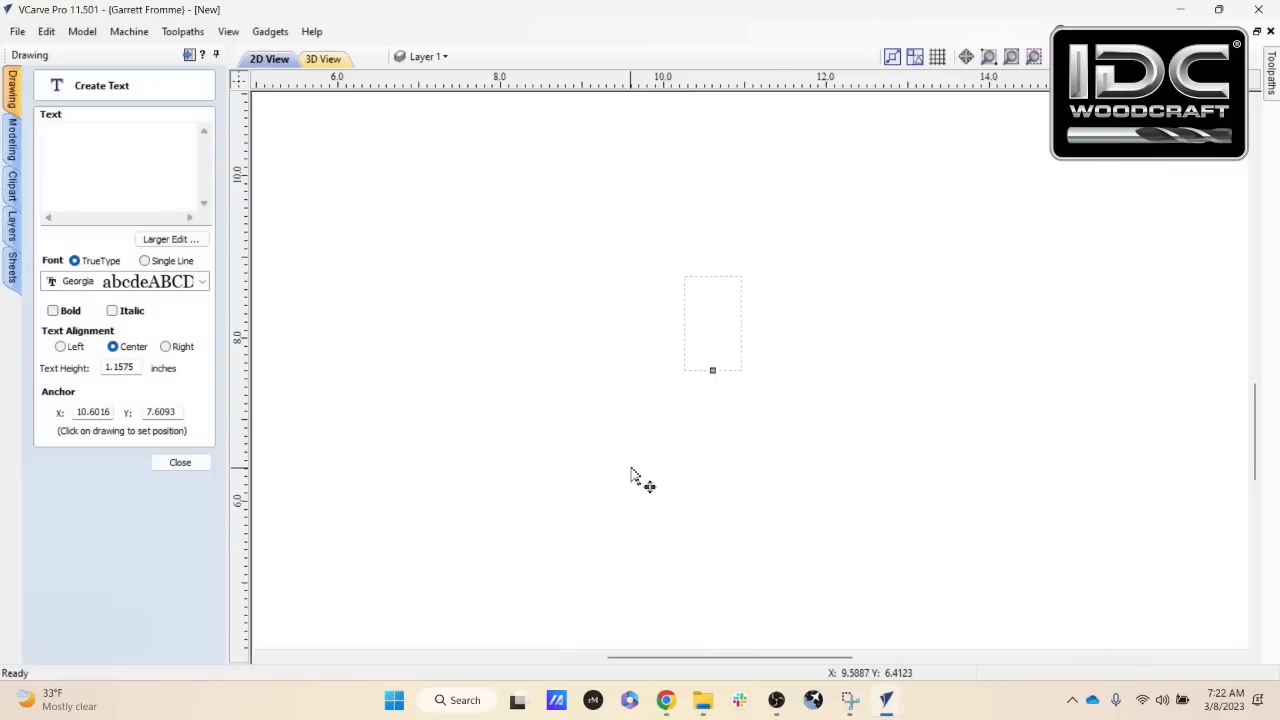
Step: Enter "THE OLE RED BARN" as the first line of the text
scroll(632, 475, "down", 1)
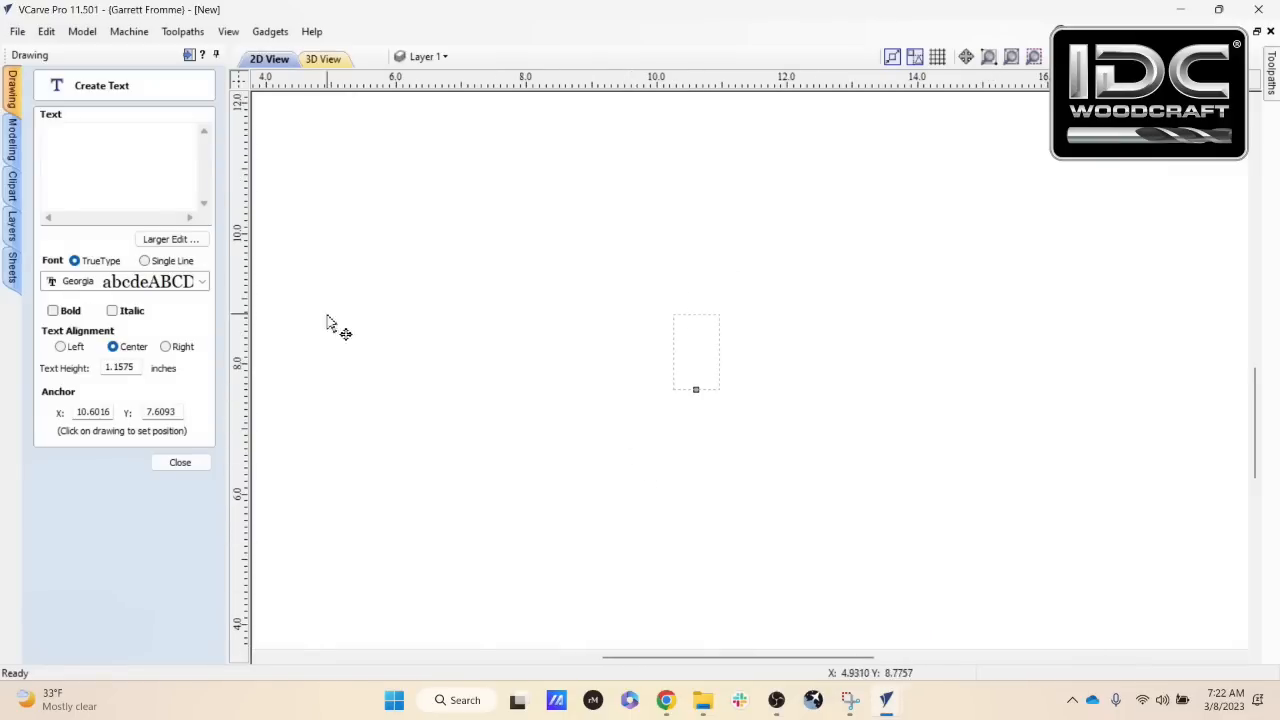
left_click(107, 157)
left_click(107, 157)
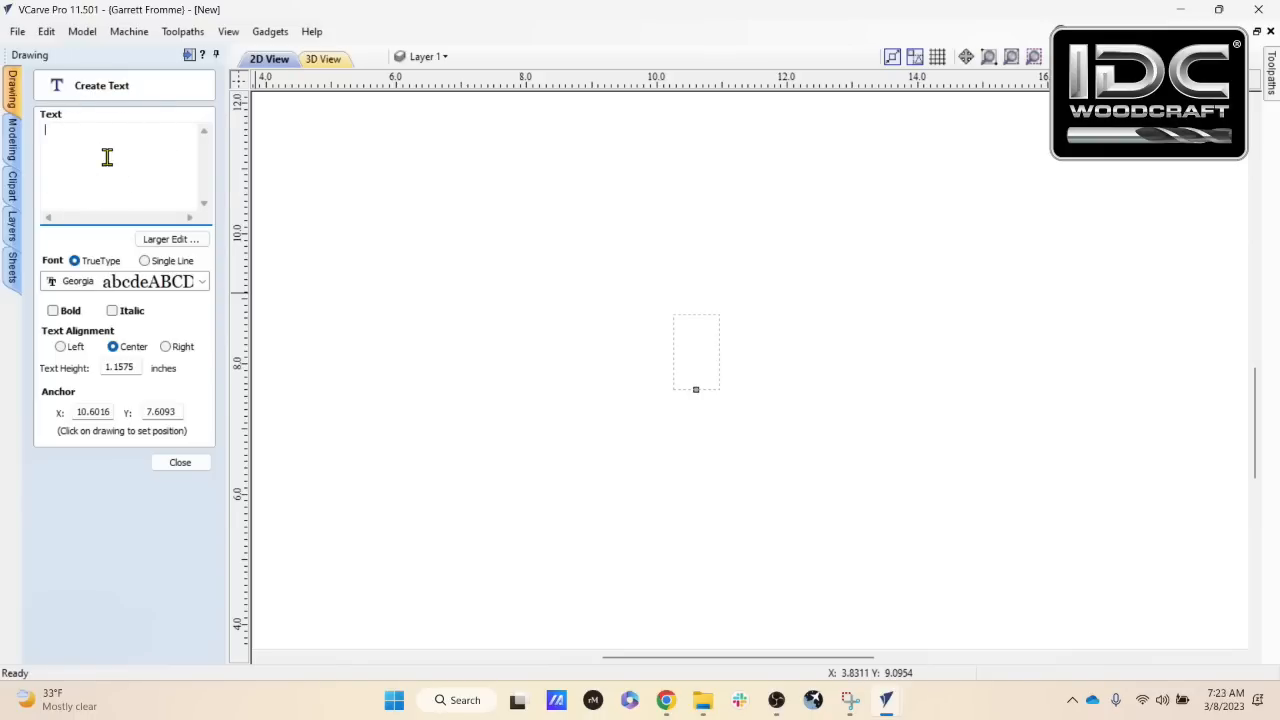
type("THE")
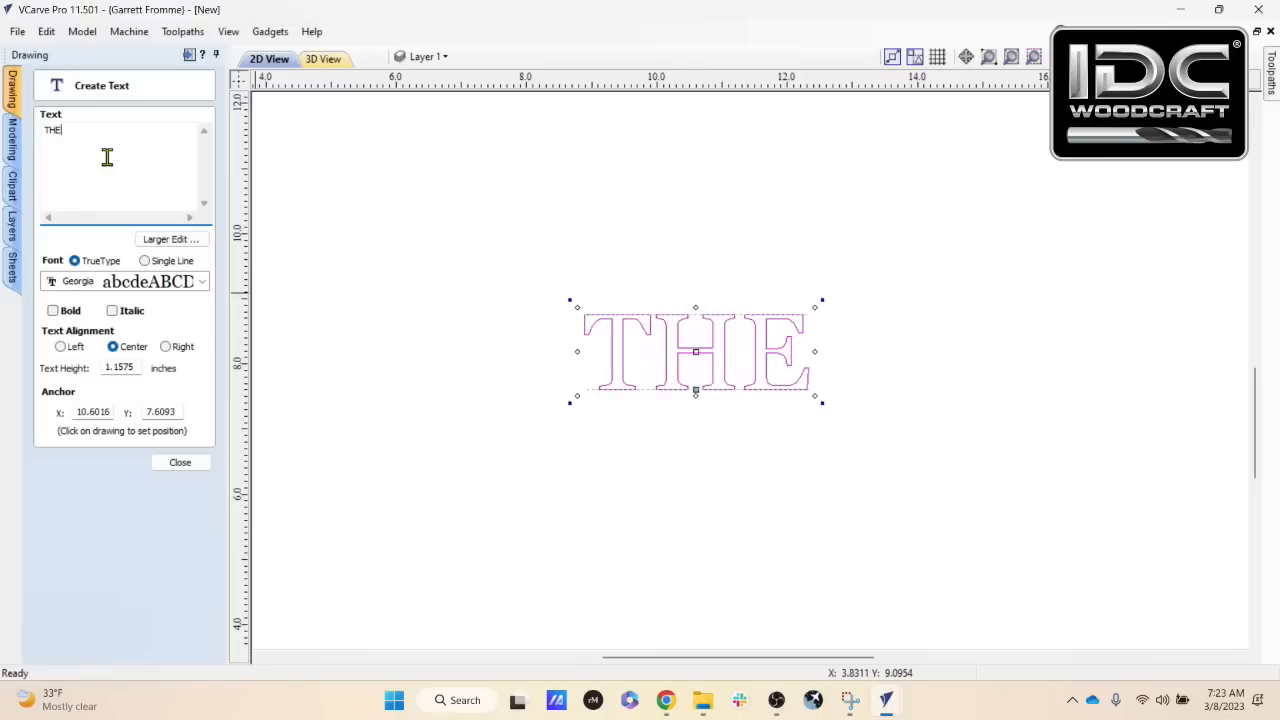
type(" OLE RED")
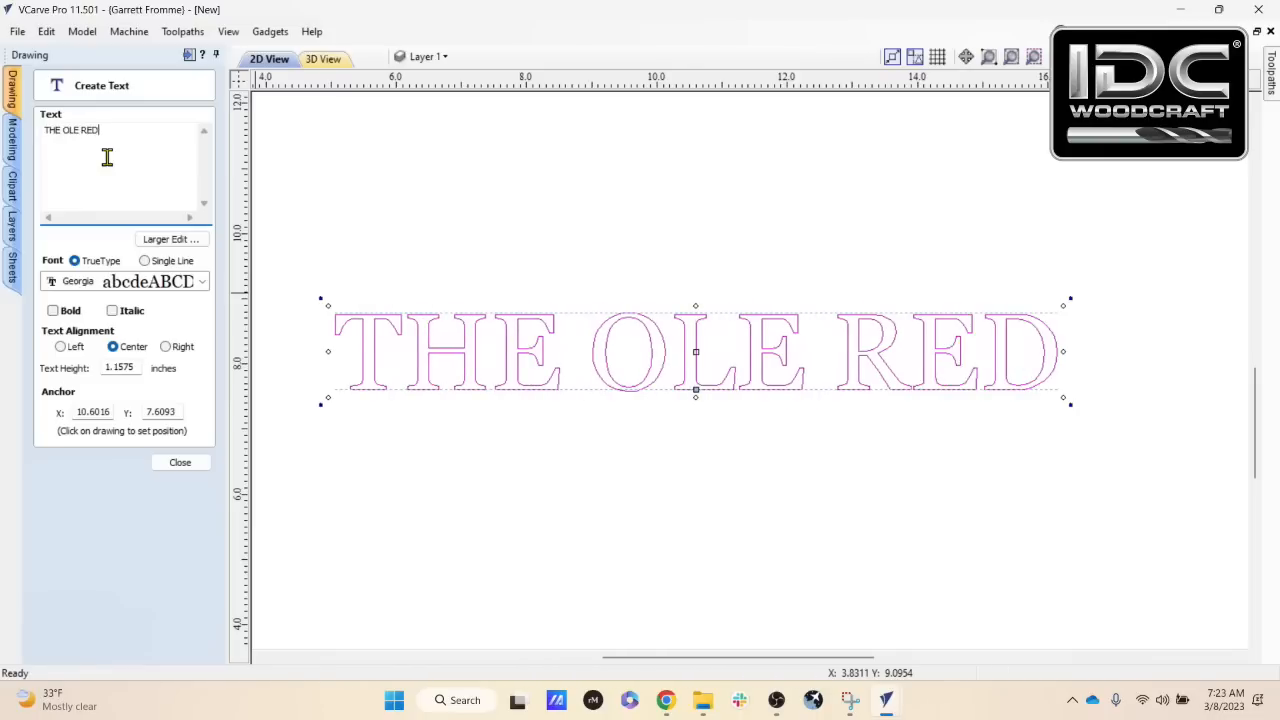
type(" BARN")
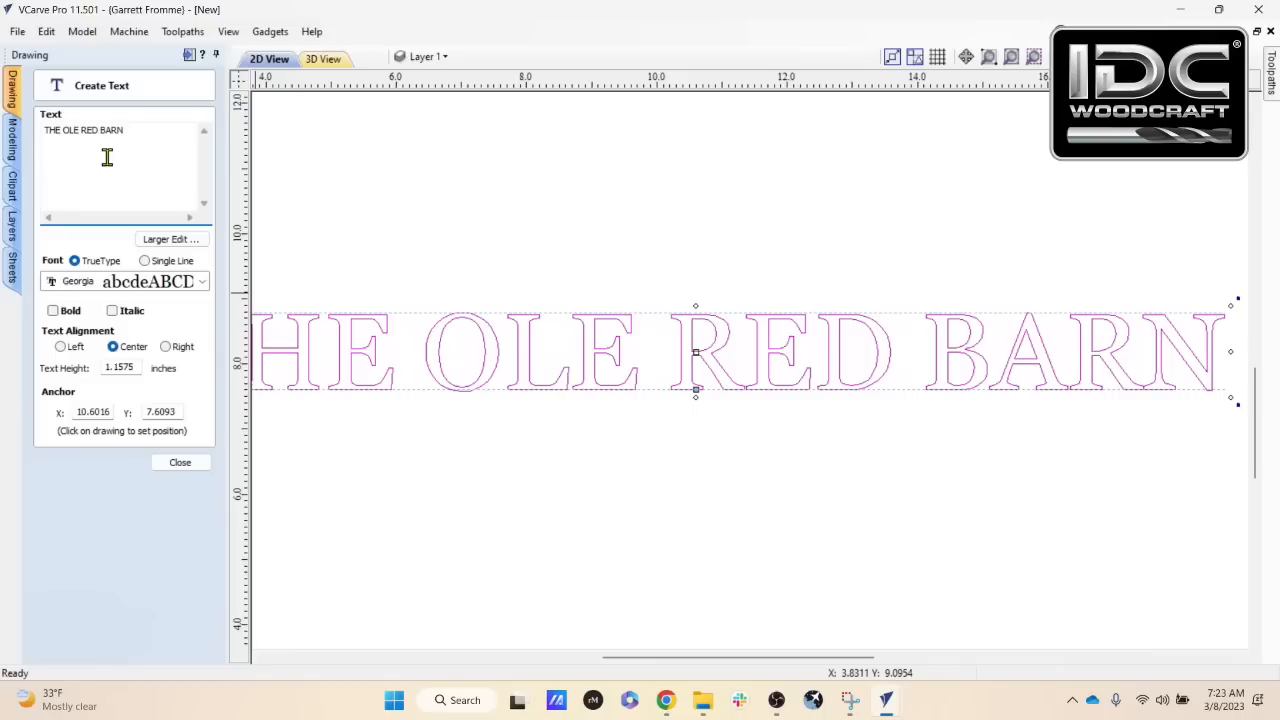
Step: Add "WHERE WE PLAY" as a second line below "THE OLE RED BARN"
scroll(720, 357, "down", 3)
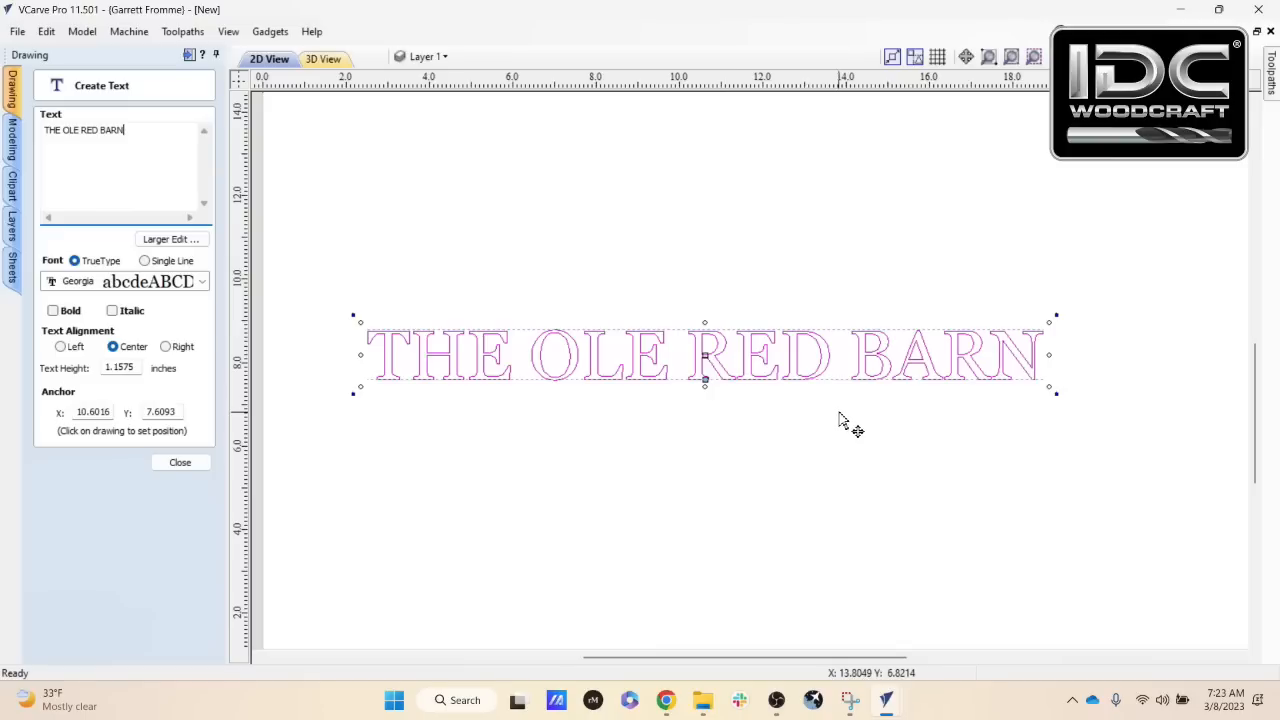
left_click(145, 134)
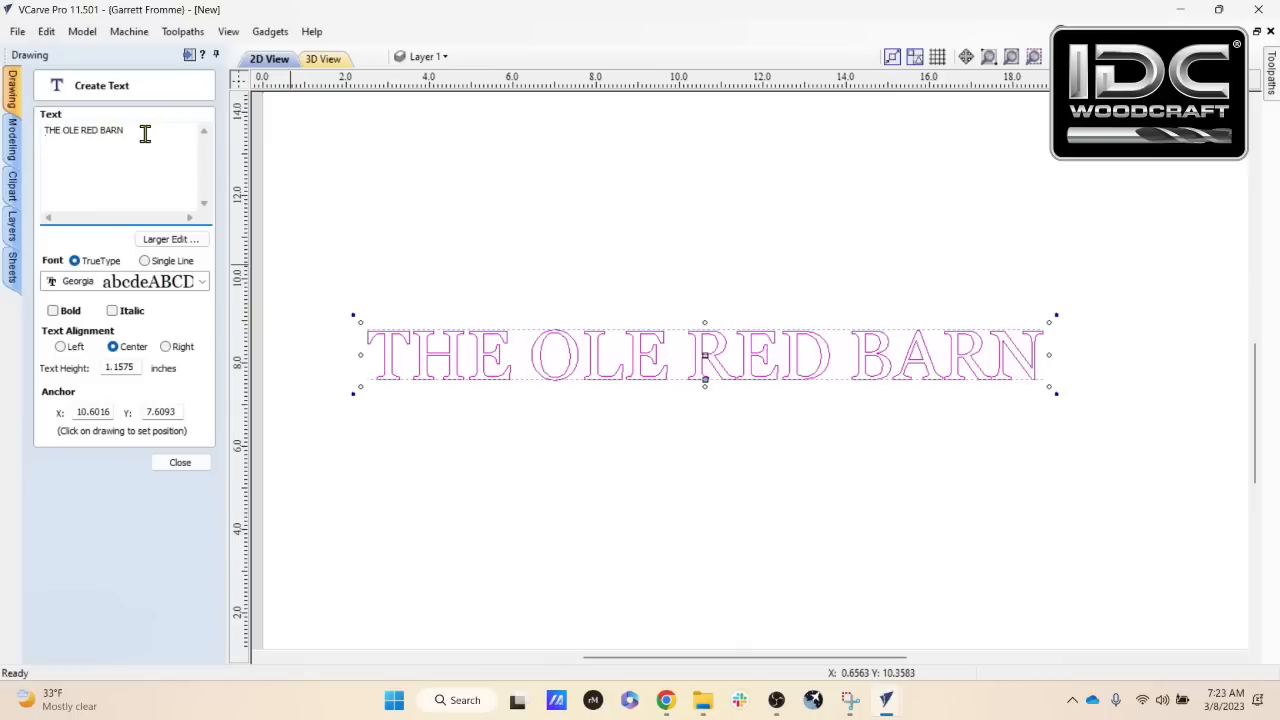
type("WHERE WE")
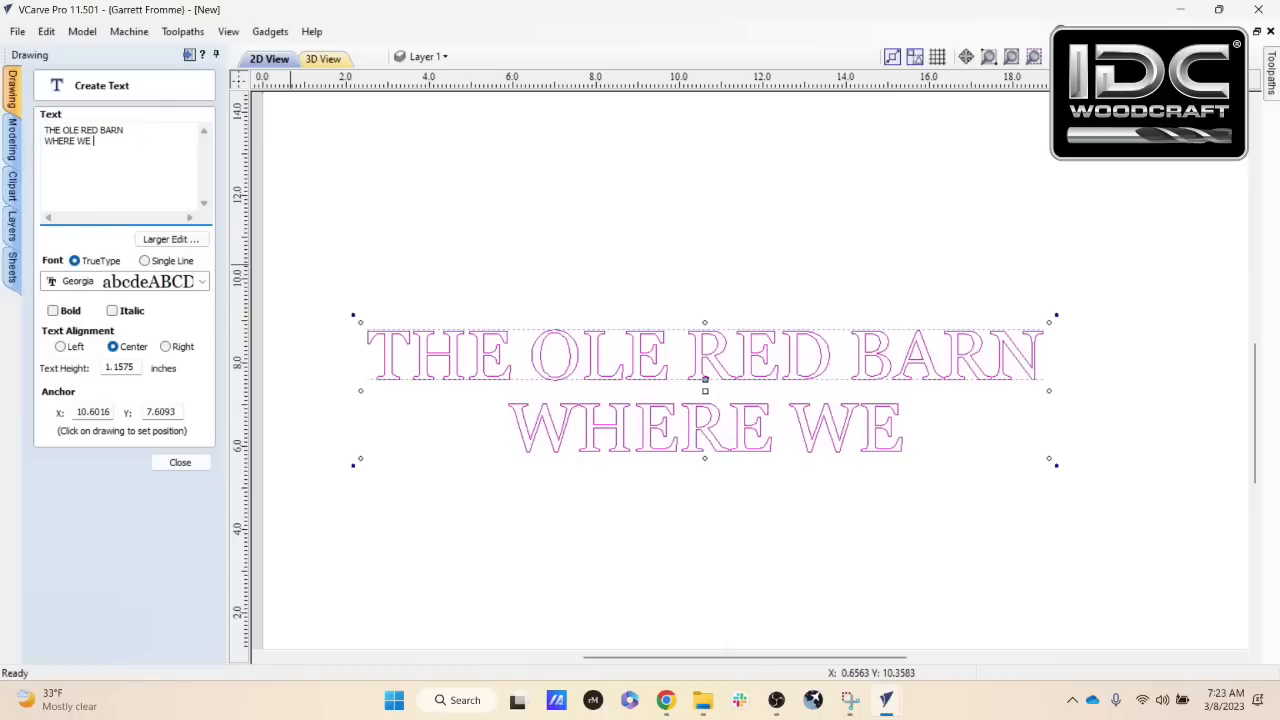
type(" PLAY")
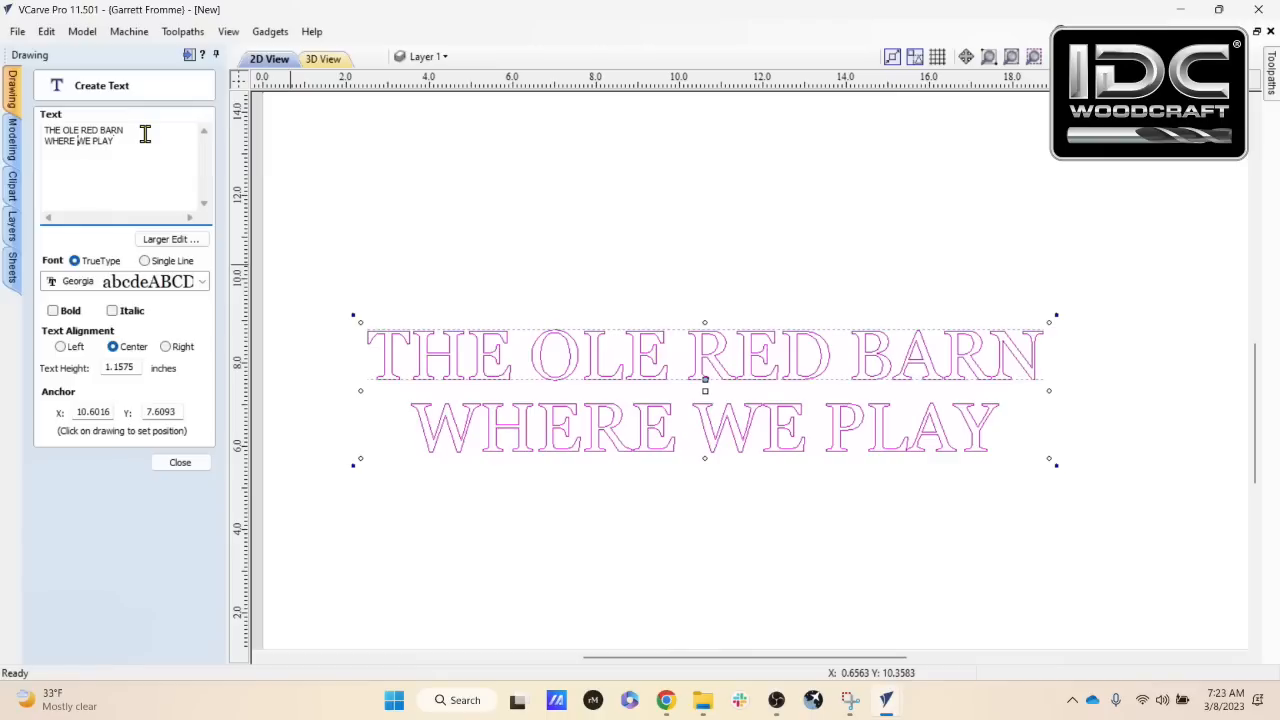
Step: Insert "IT'S" at the start of the second text line so it reads "IT'S WHERE WE PLAY"
key("Home")
type("IT")
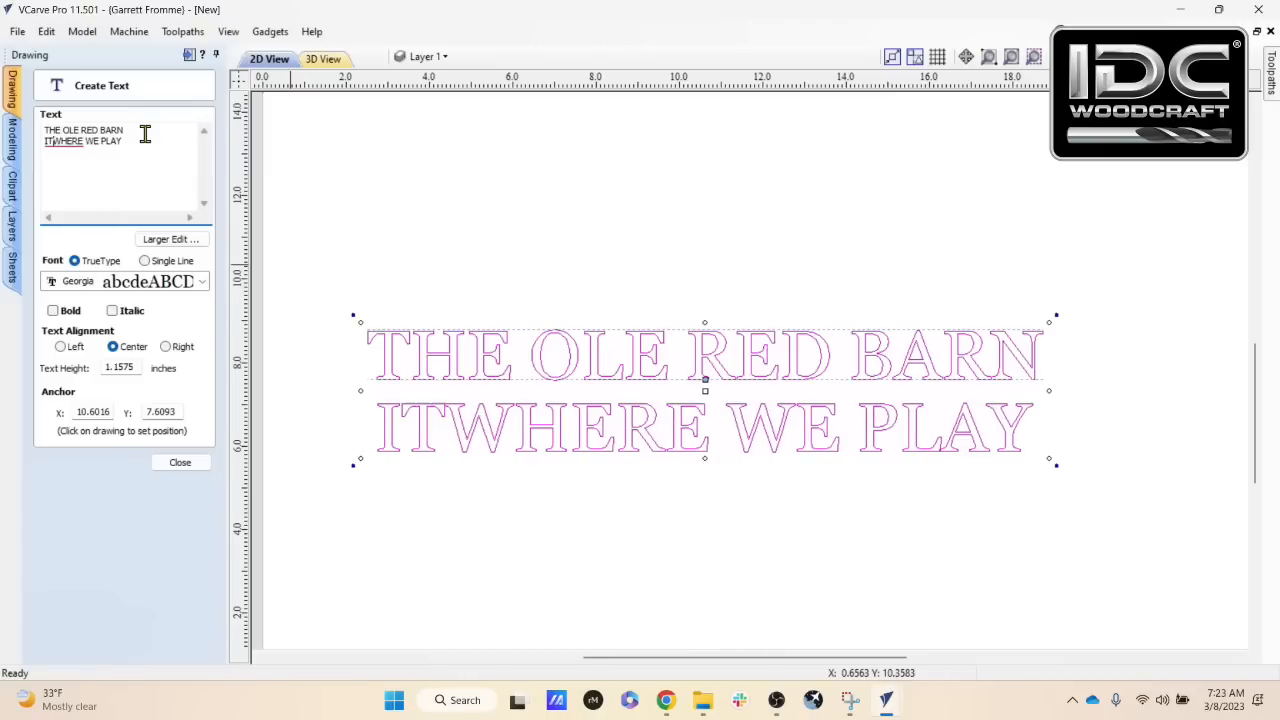
type("'S")
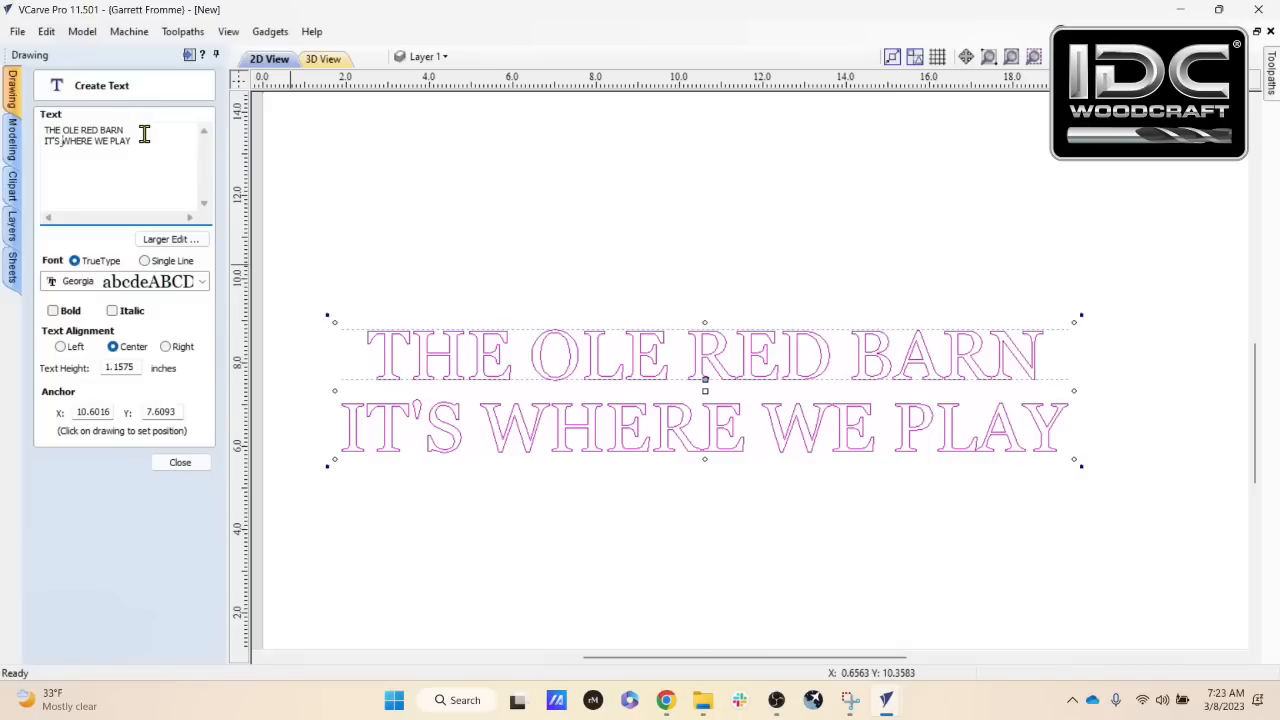
Step: Examine the spacing between adjacent letters in the first line, from R and E in "RED" to R and N in "BARN"
scroll(430, 352, "up", 2)
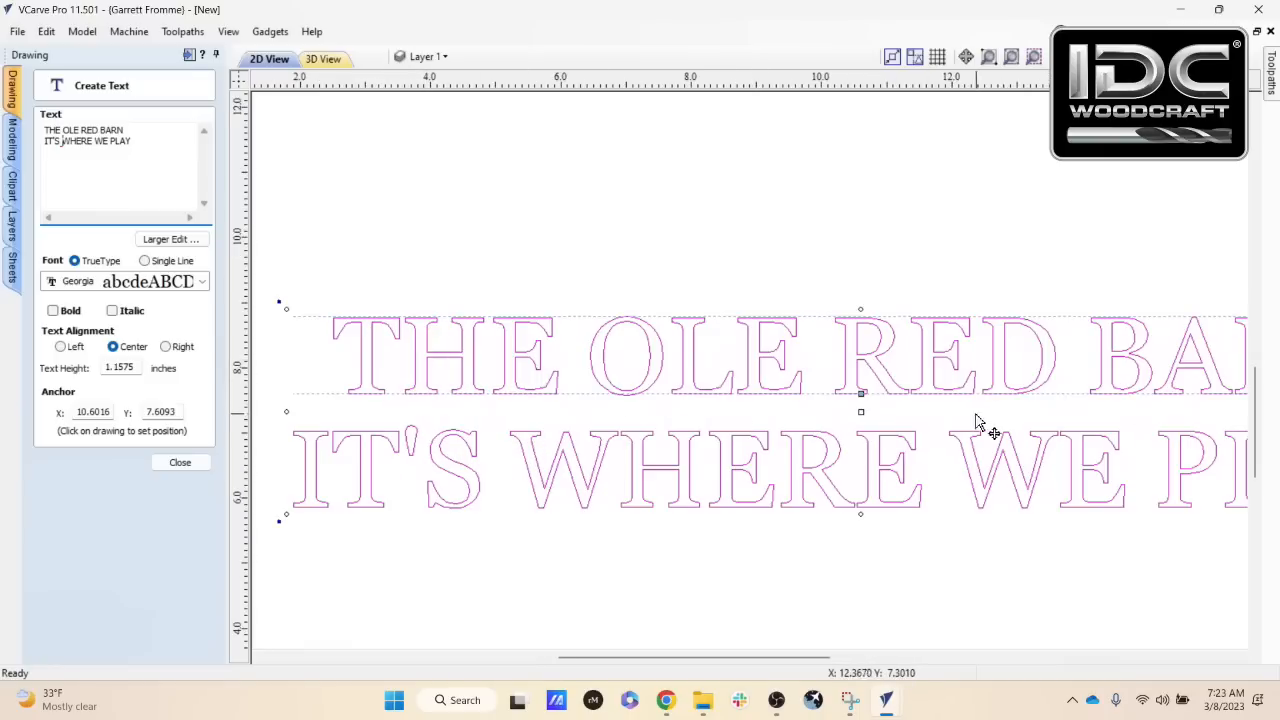
scroll(944, 420, "up", 2)
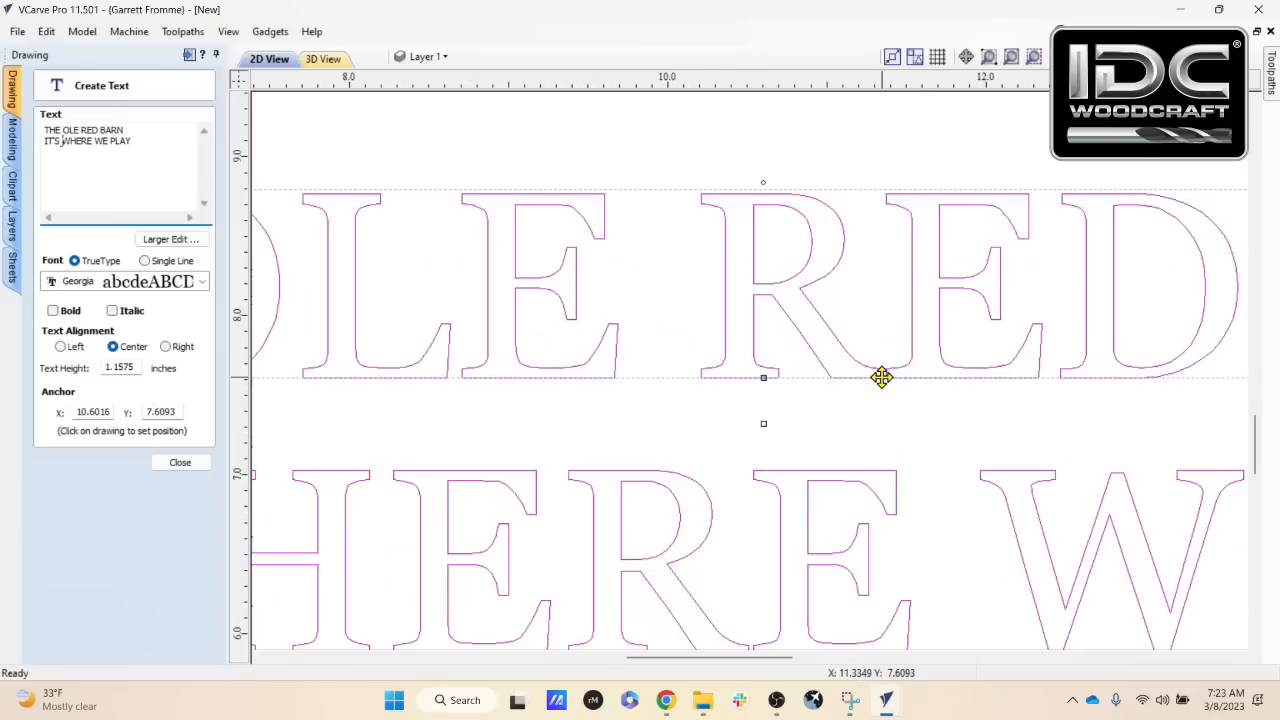
left_click(880, 393)
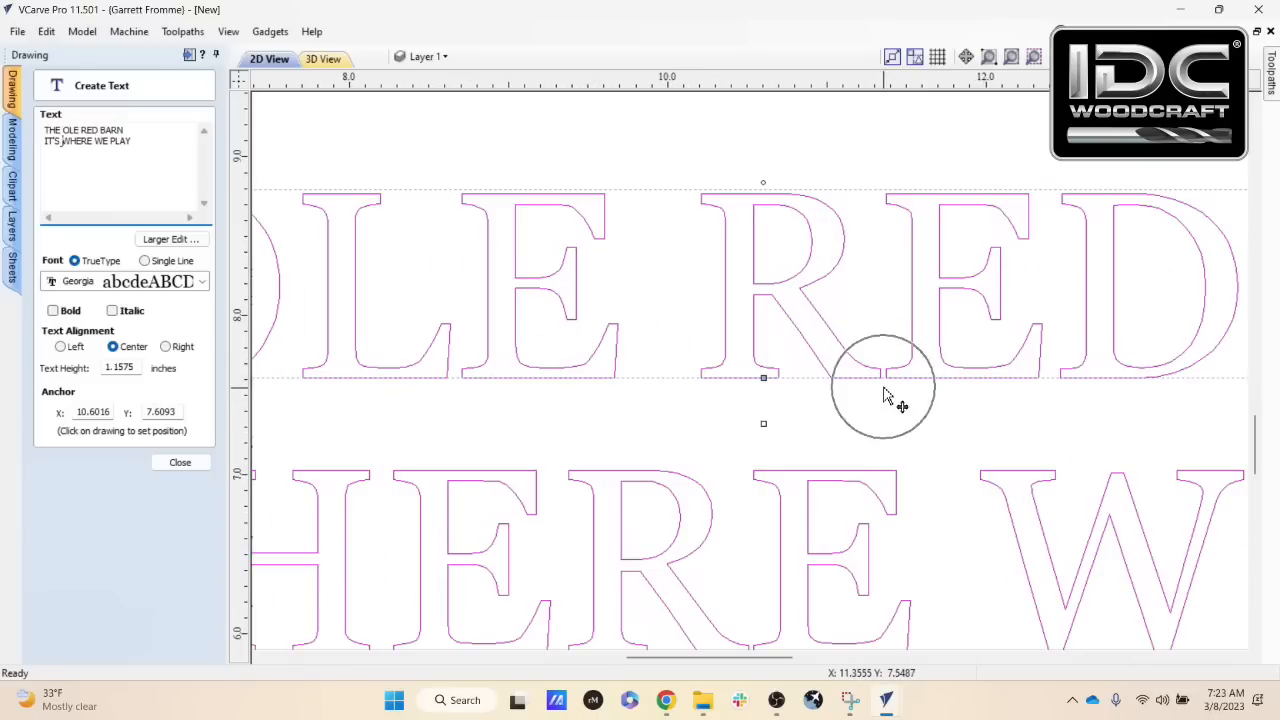
left_click(880, 393)
scroll(880, 393, "down", 2)
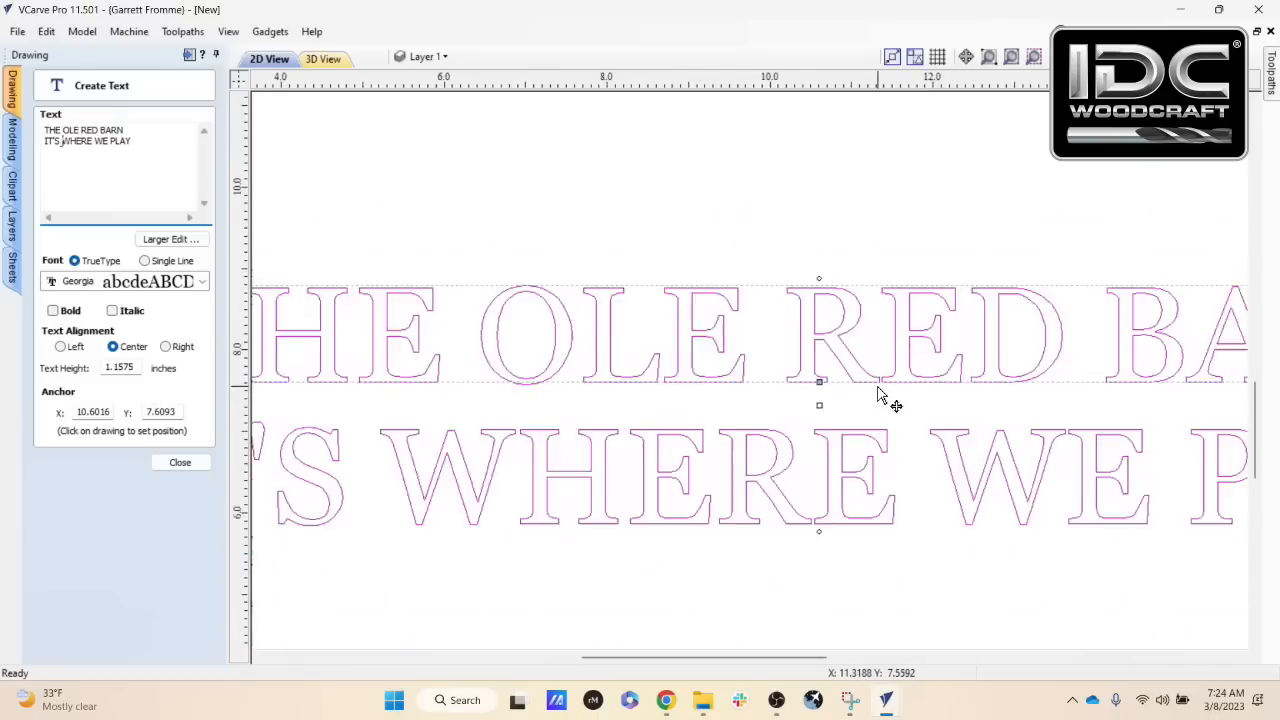
middle_click_drag(1069, 401, 854, 398)
scroll(998, 390, "up", 1)
scroll(998, 389, "up", 3)
left_click(988, 376)
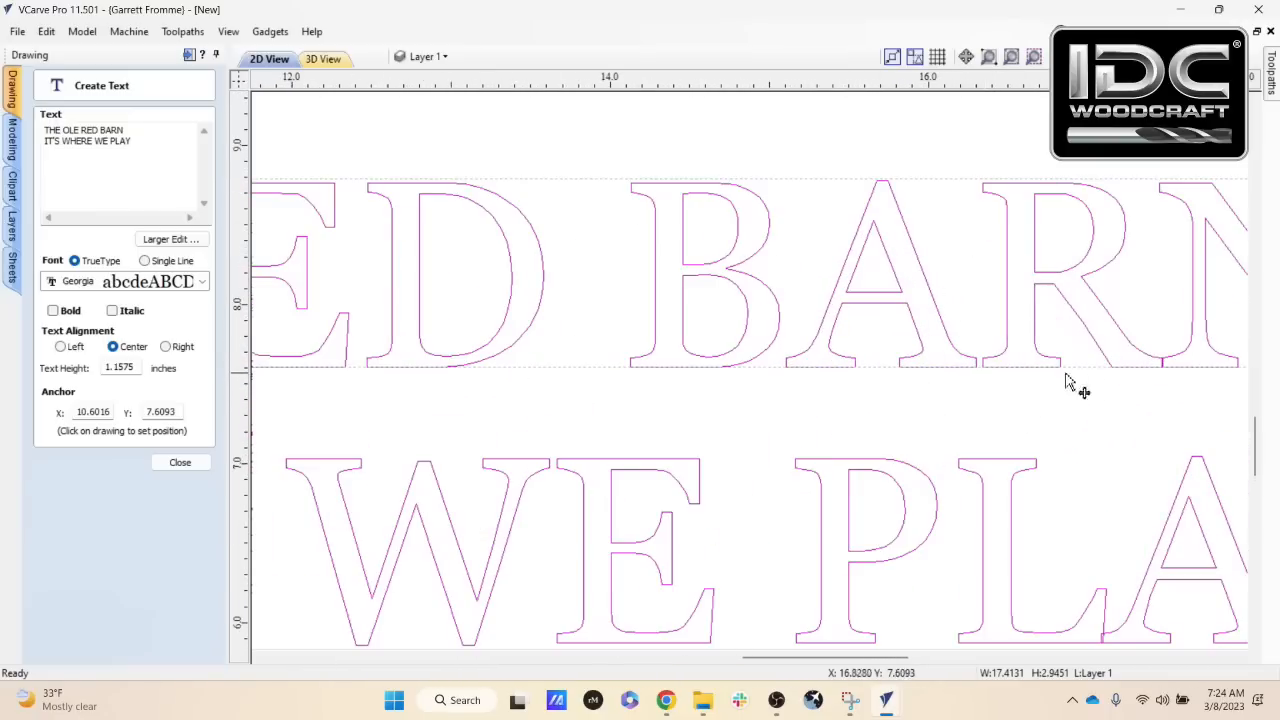
middle_click_drag(1175, 395, 966, 391)
scroll(966, 389, "up", 5)
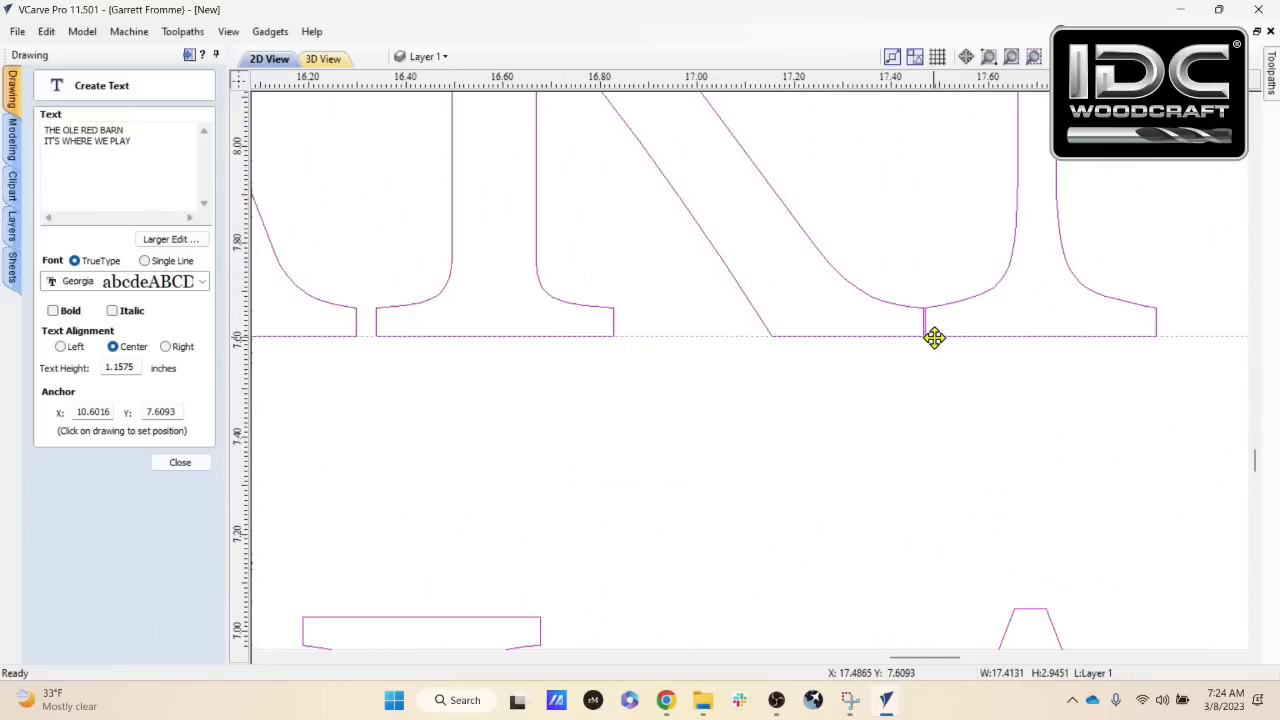
scroll(933, 337, "down", 4)
left_click(930, 350)
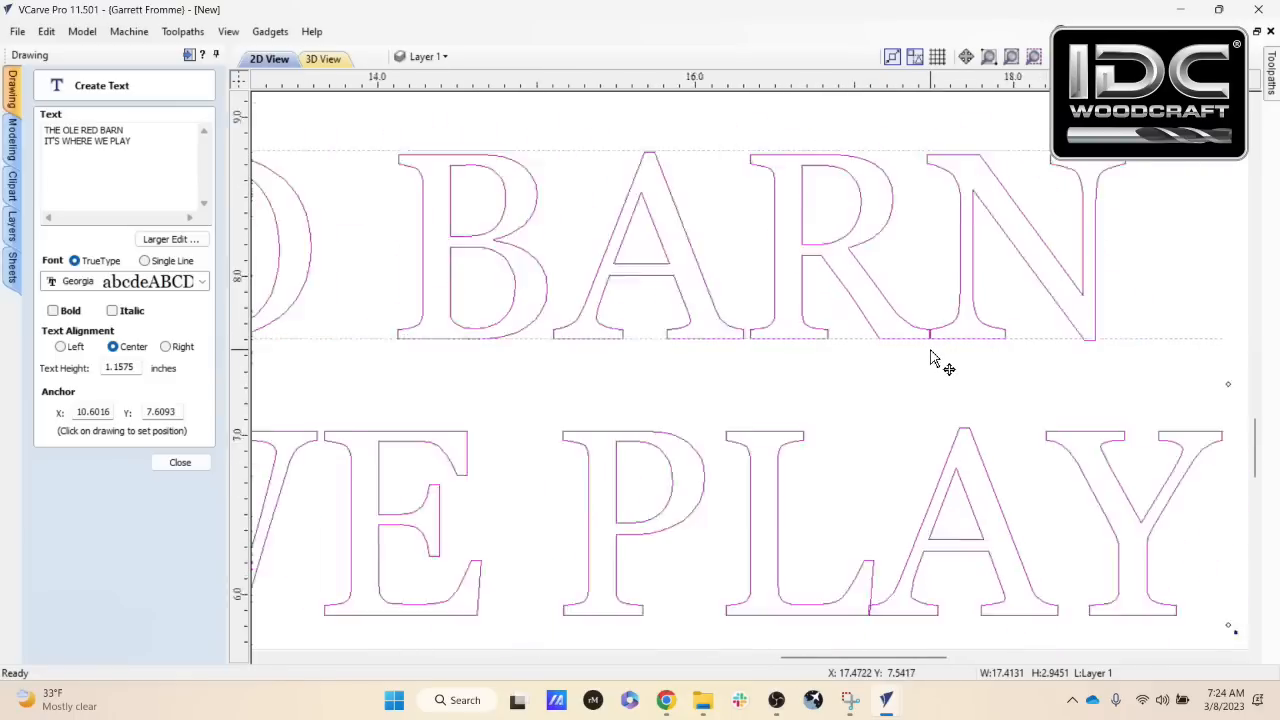
Step: Examine the spacing between adjacent letters in the second line, from L and A in "PLAY" to R and E in "WHERE"
scroll(914, 372, "down", 3)
scroll(886, 486, "up", 3)
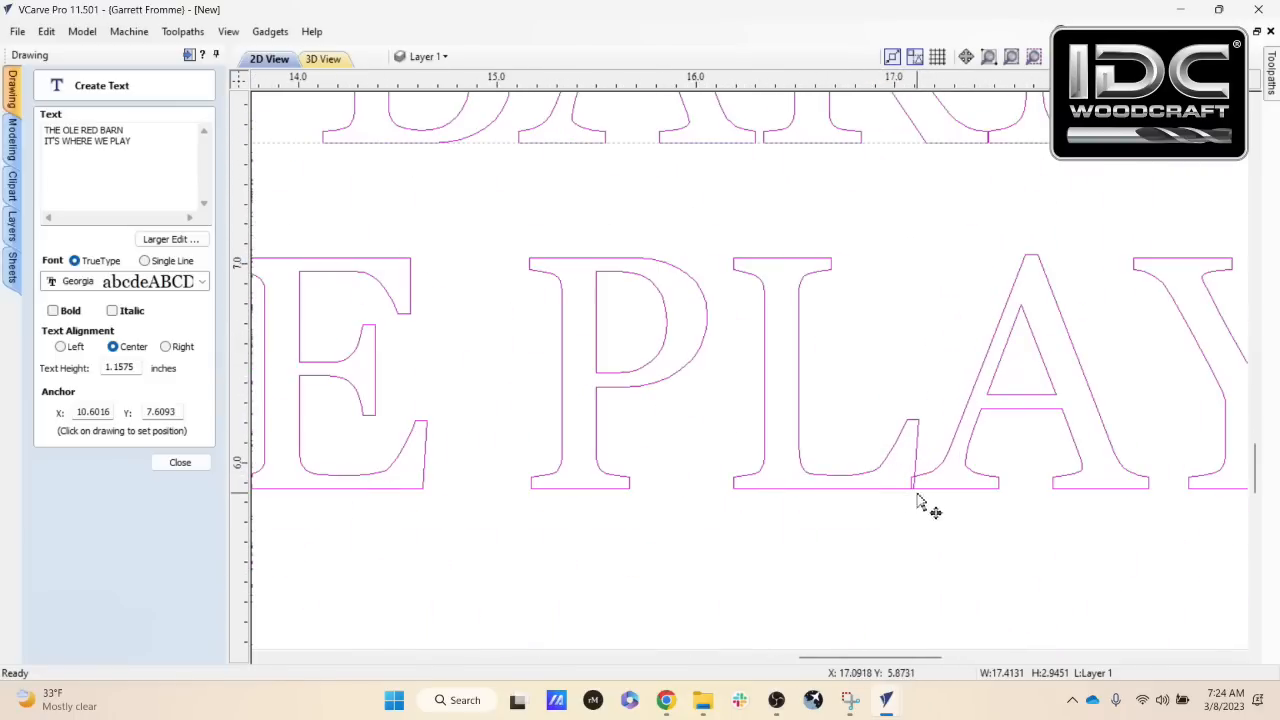
left_click(914, 496)
scroll(911, 505, "down", 3)
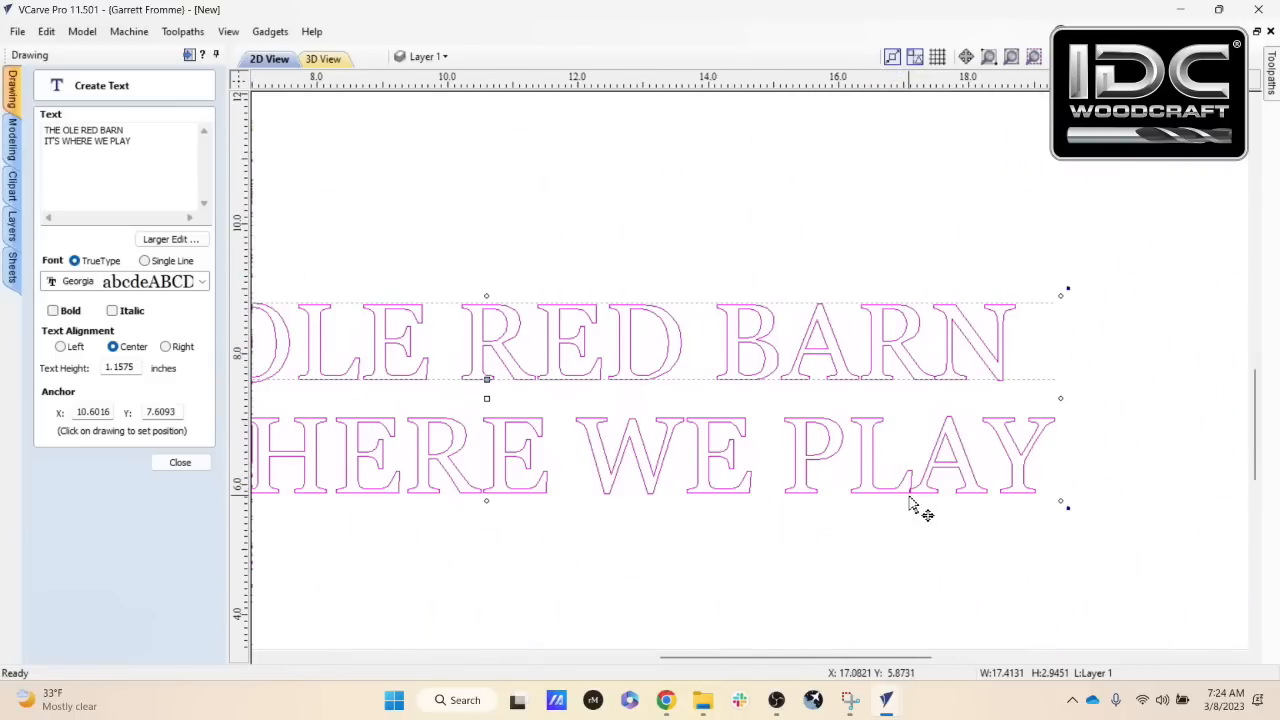
middle_click_drag(675, 505, 931, 506)
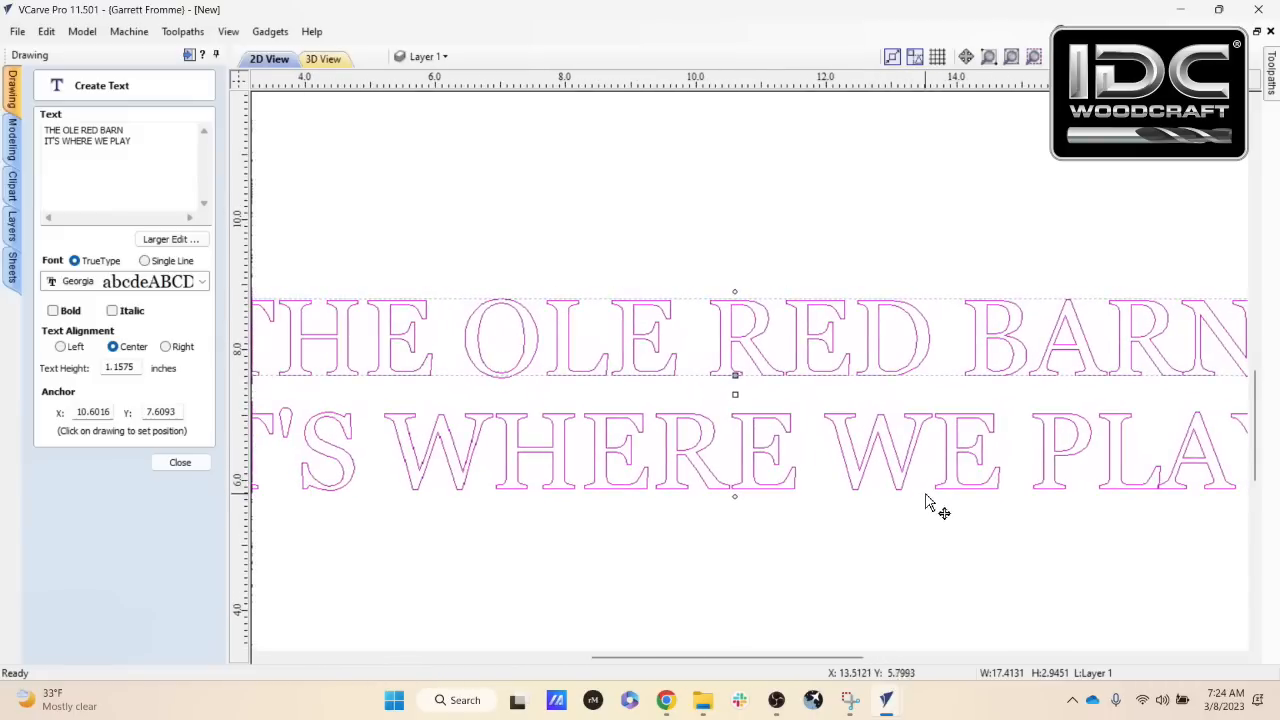
middle_click_drag(750, 508, 760, 503)
left_click(748, 485)
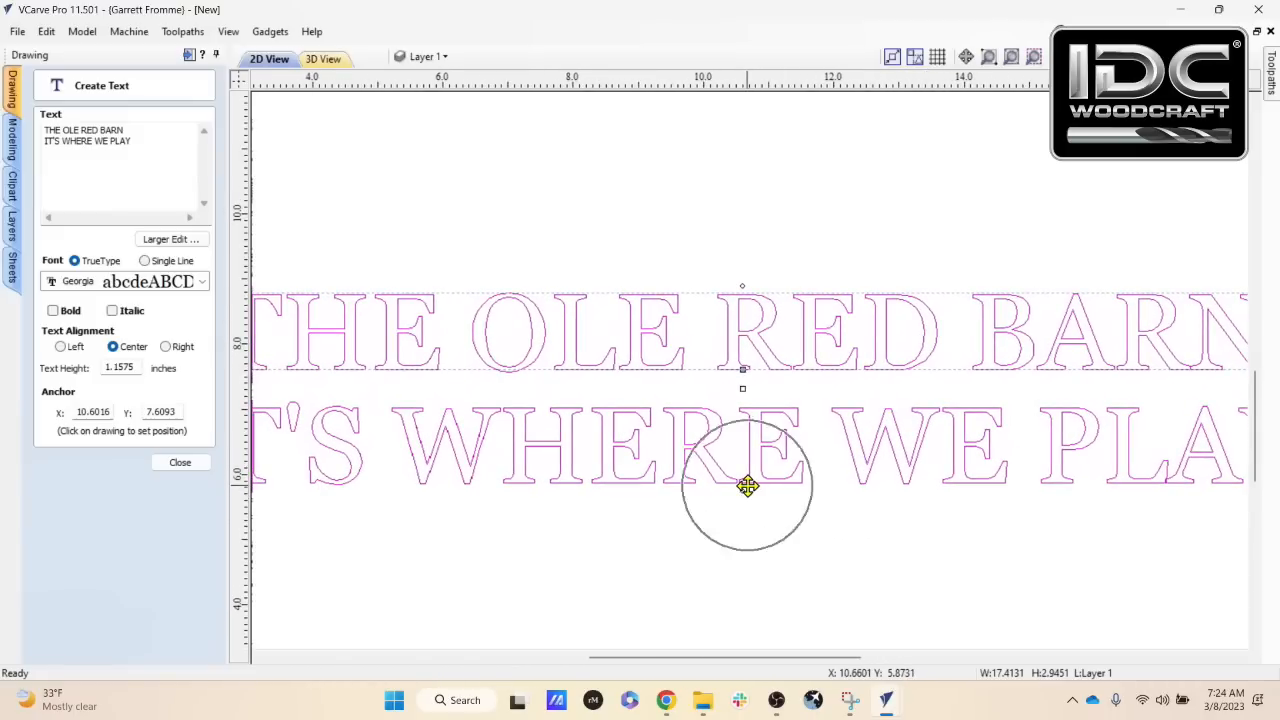
scroll(748, 485, "down", 1)
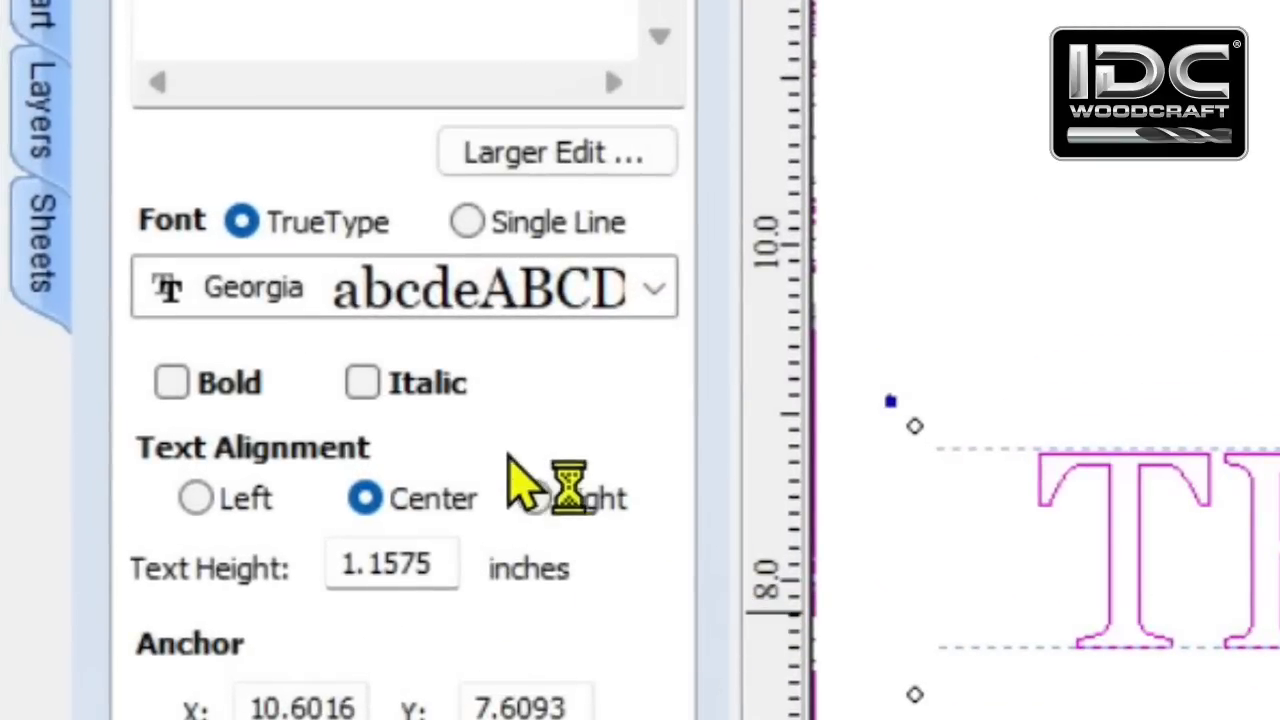
Step: Make both text lines bold, check where adjacent letters overlap, and finish the text creation
left_click(187, 383)
left_click(186, 387)
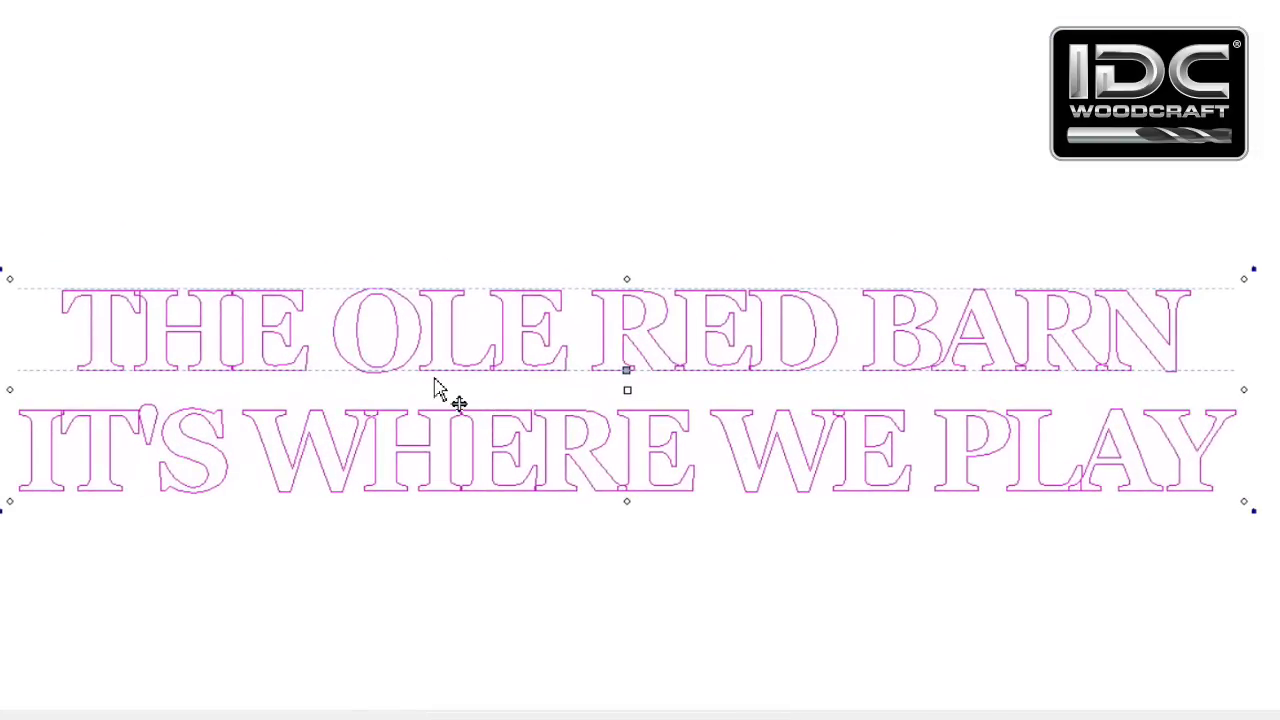
scroll(440, 390, "up", 2)
scroll(440, 390, "up", 1)
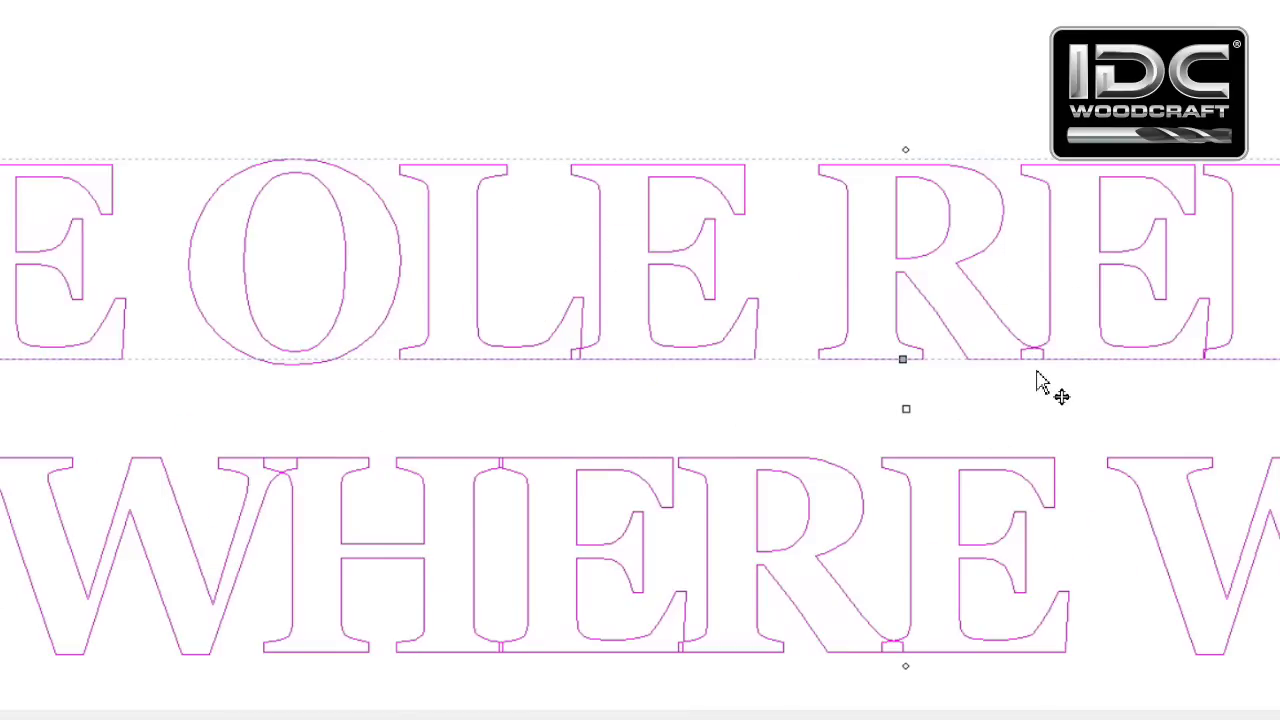
middle_click_drag(1040, 364, 767, 391)
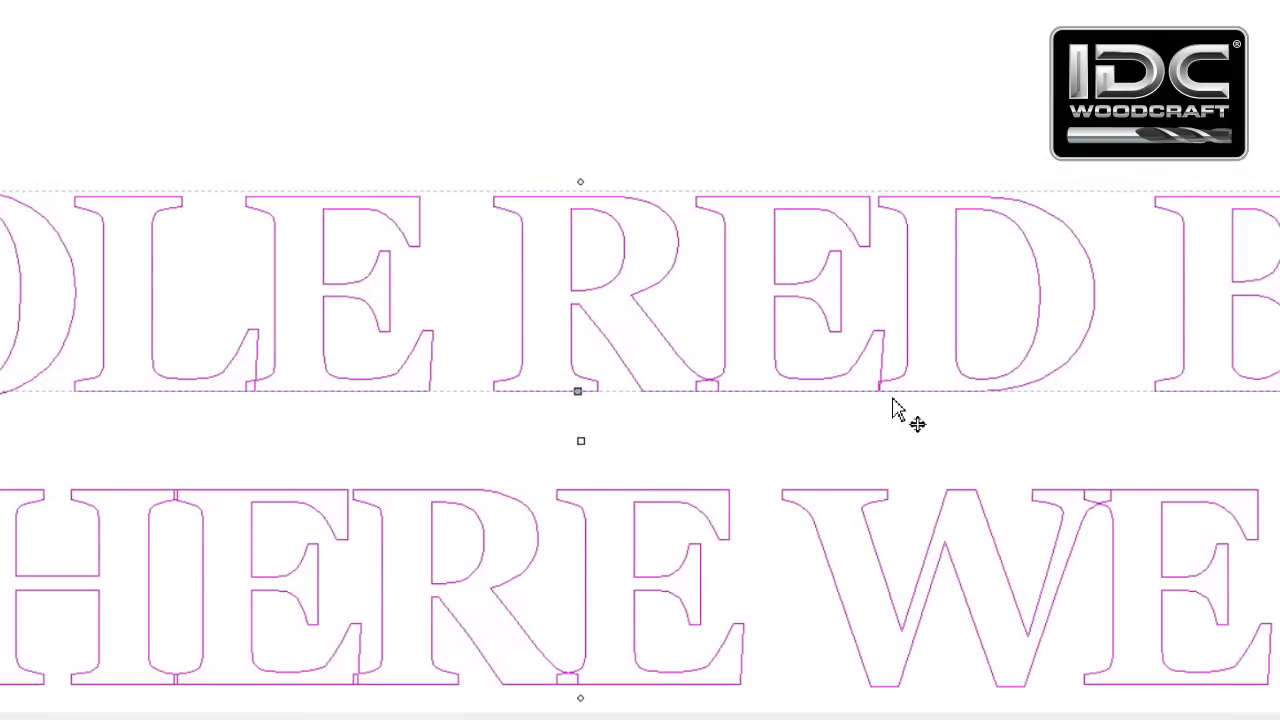
middle_click_drag(934, 397, 227, 399)
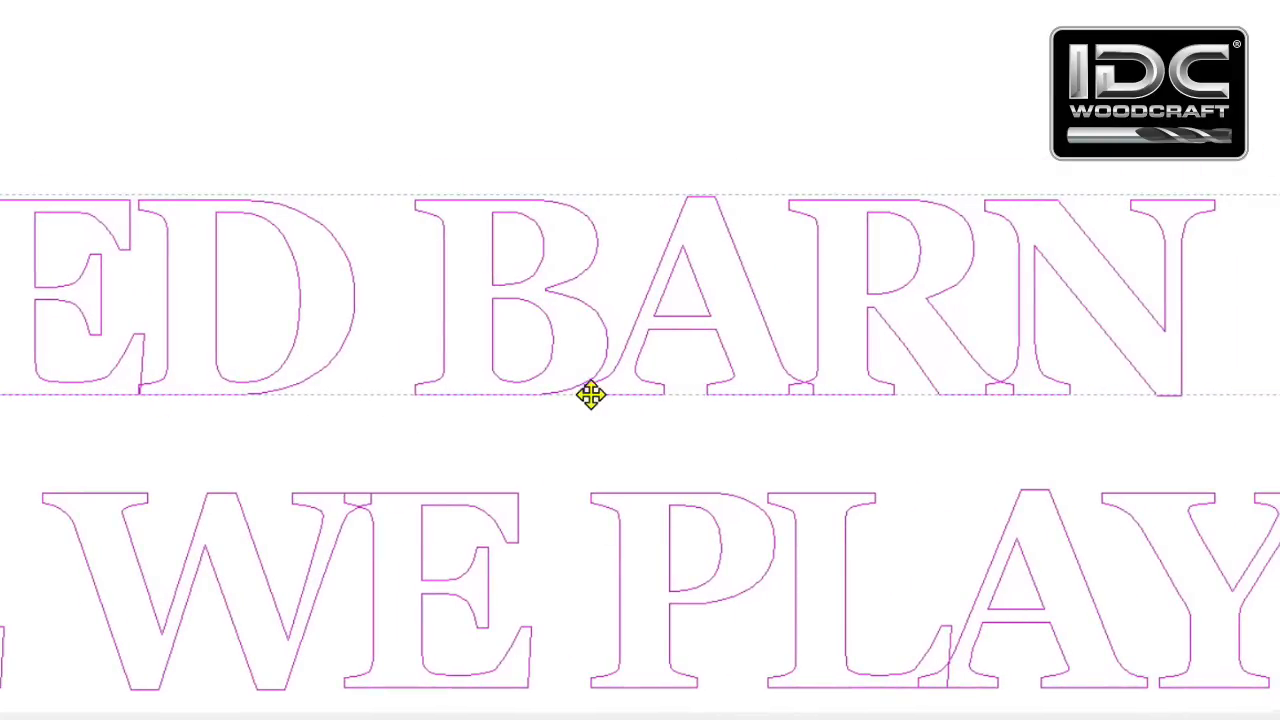
scroll(600, 414, "up", 2)
scroll(610, 418, "down", 5)
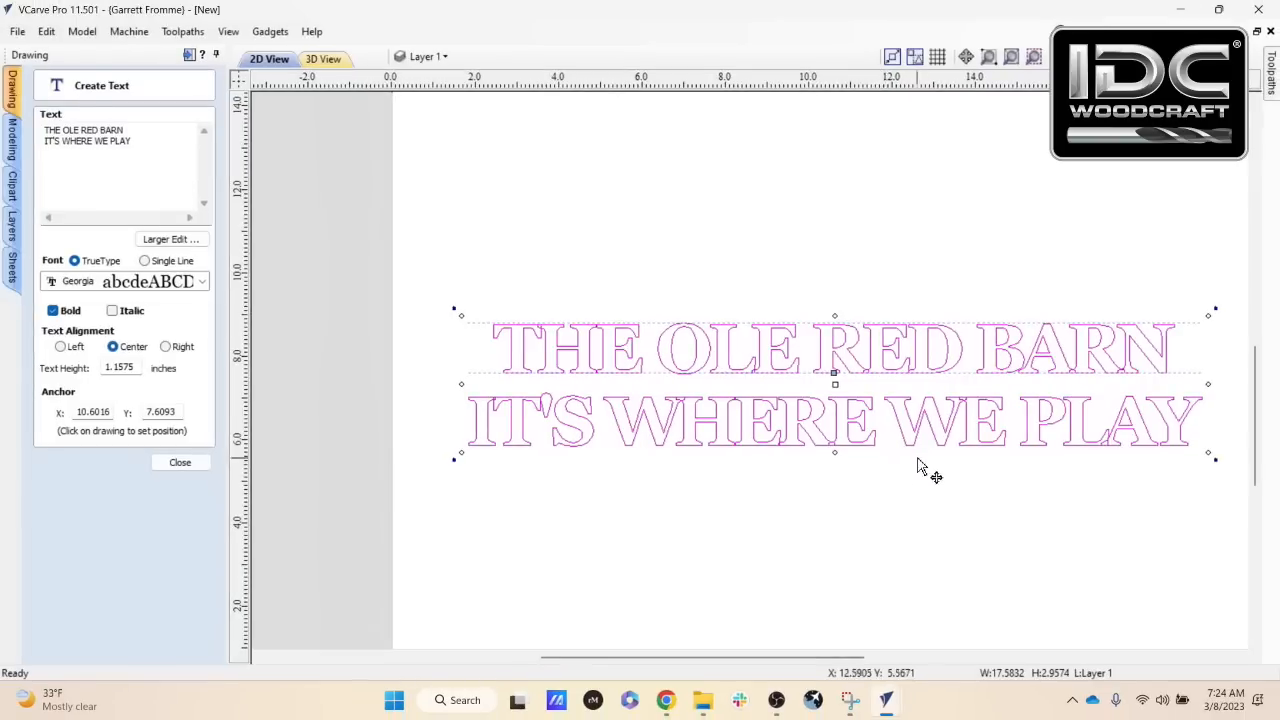
left_click(180, 463)
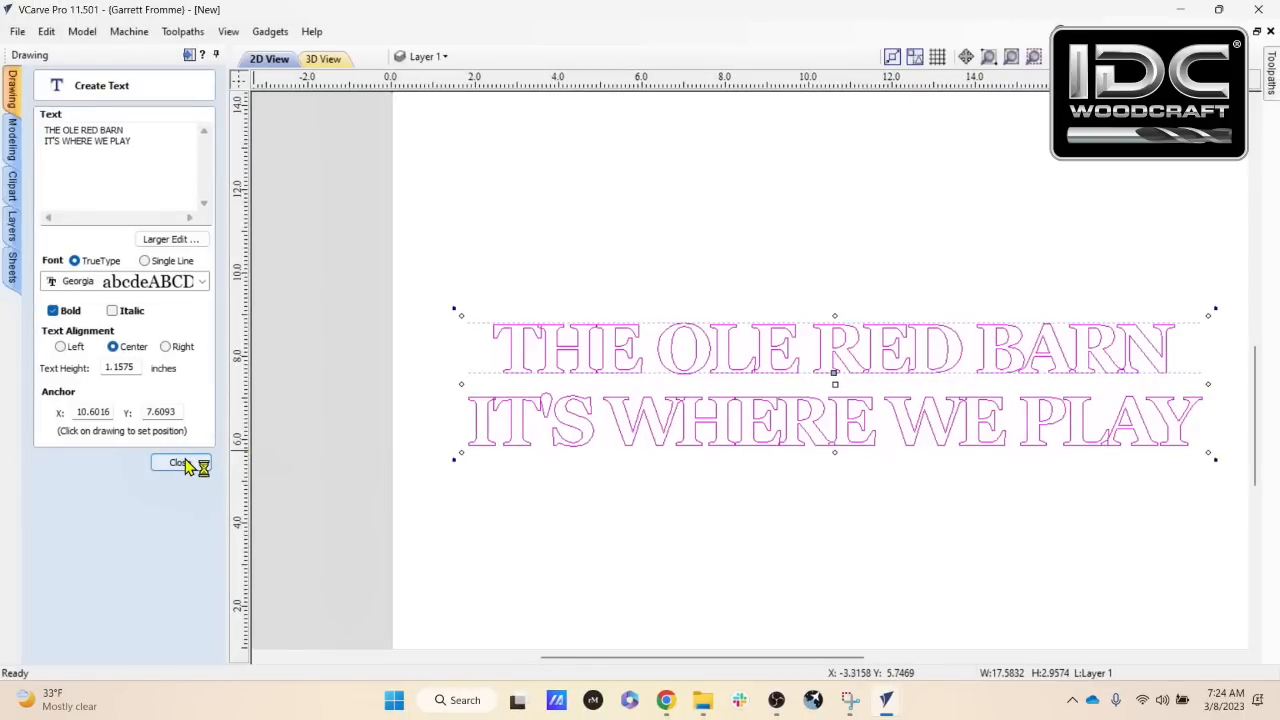
Step: Center the two-line text on the material both horizontally and vertically with the Alignment Tools
left_click(746, 554)
scroll(746, 554, "down", 2)
left_click(826, 490)
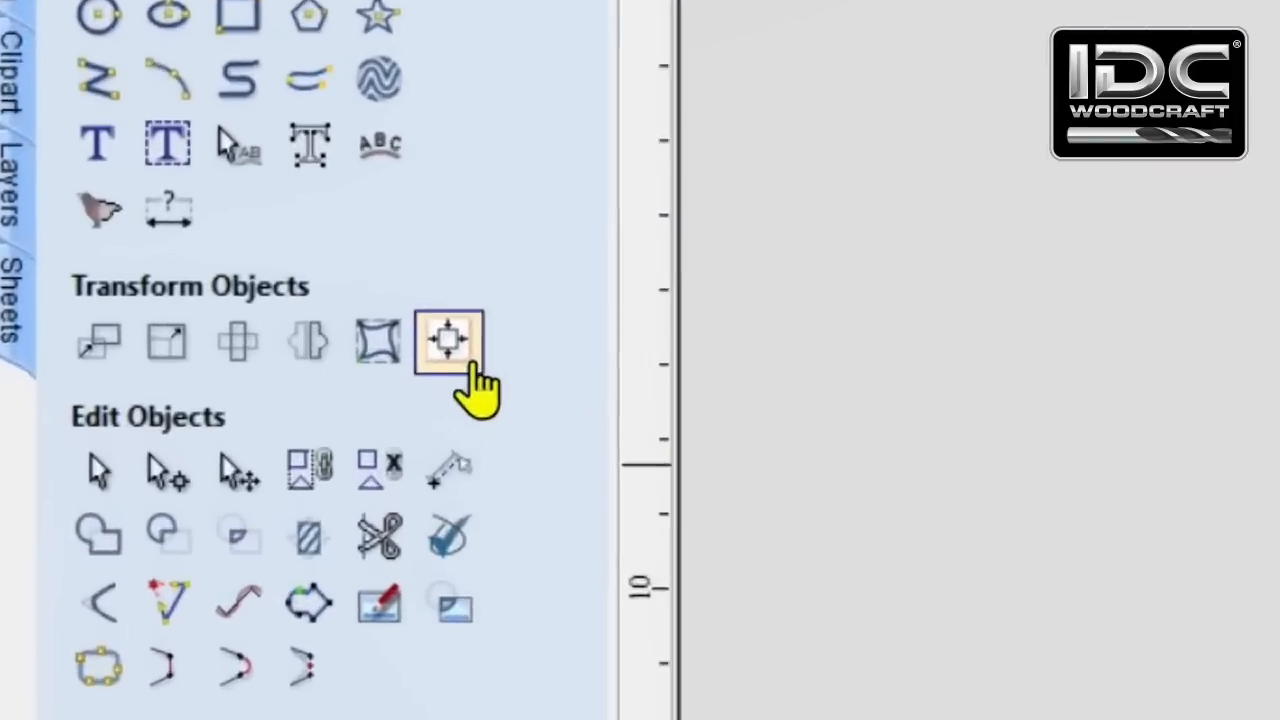
left_click(201, 290)
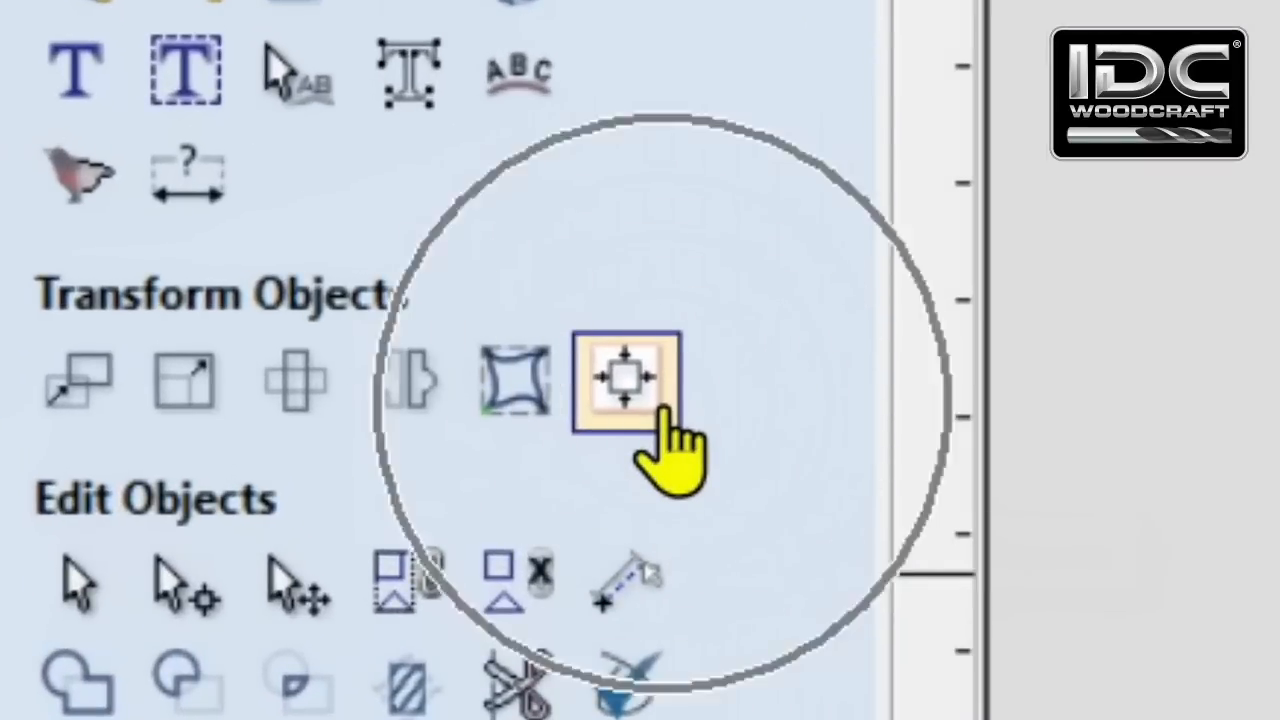
left_click(664, 410)
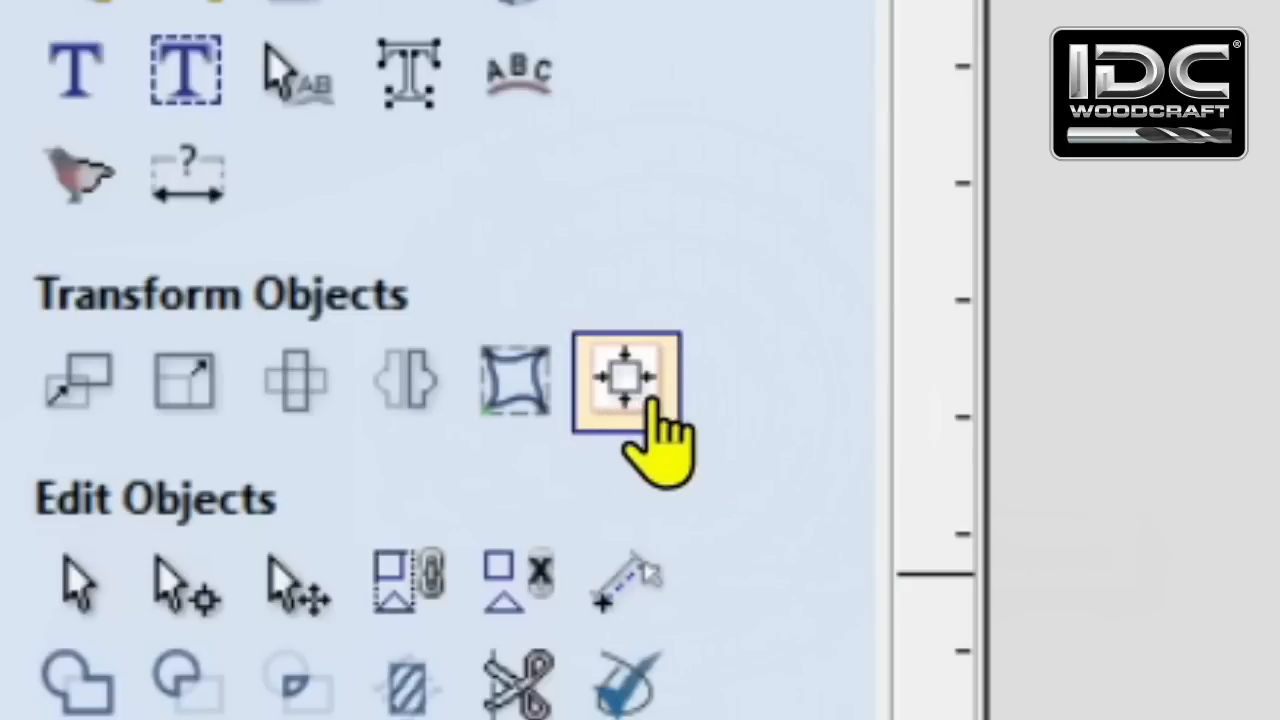
left_click(650, 410)
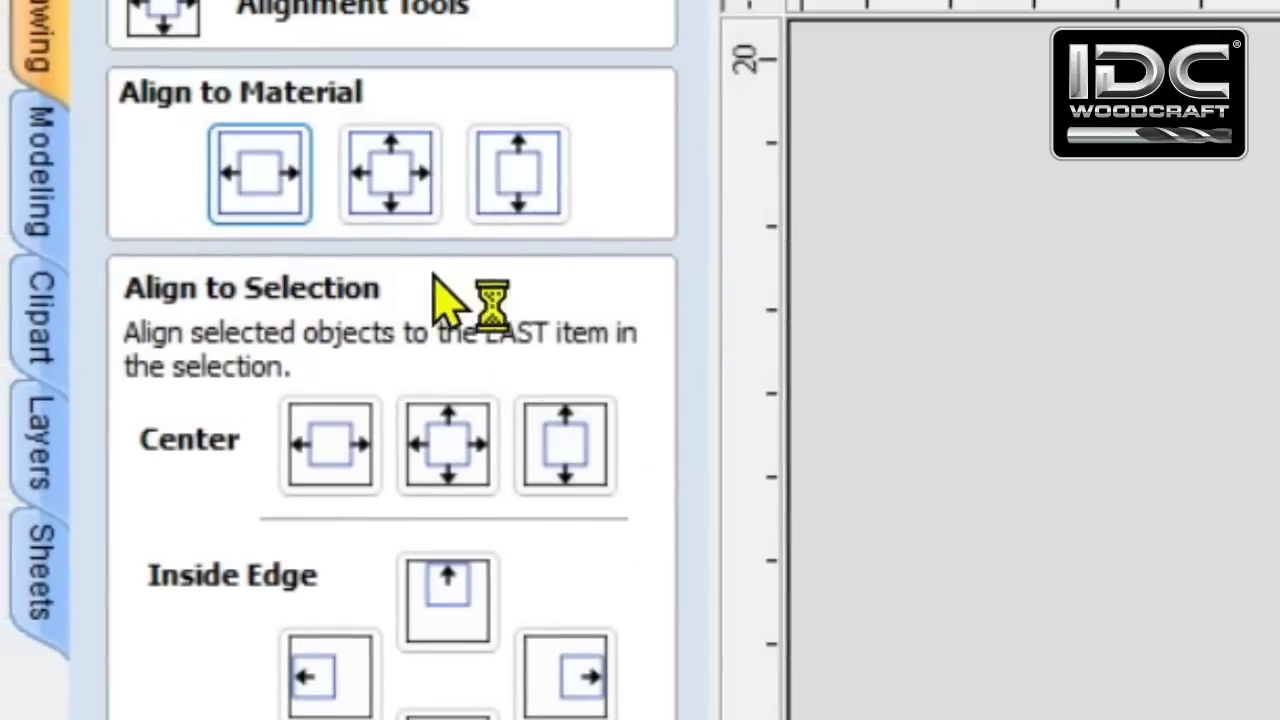
left_click(405, 175)
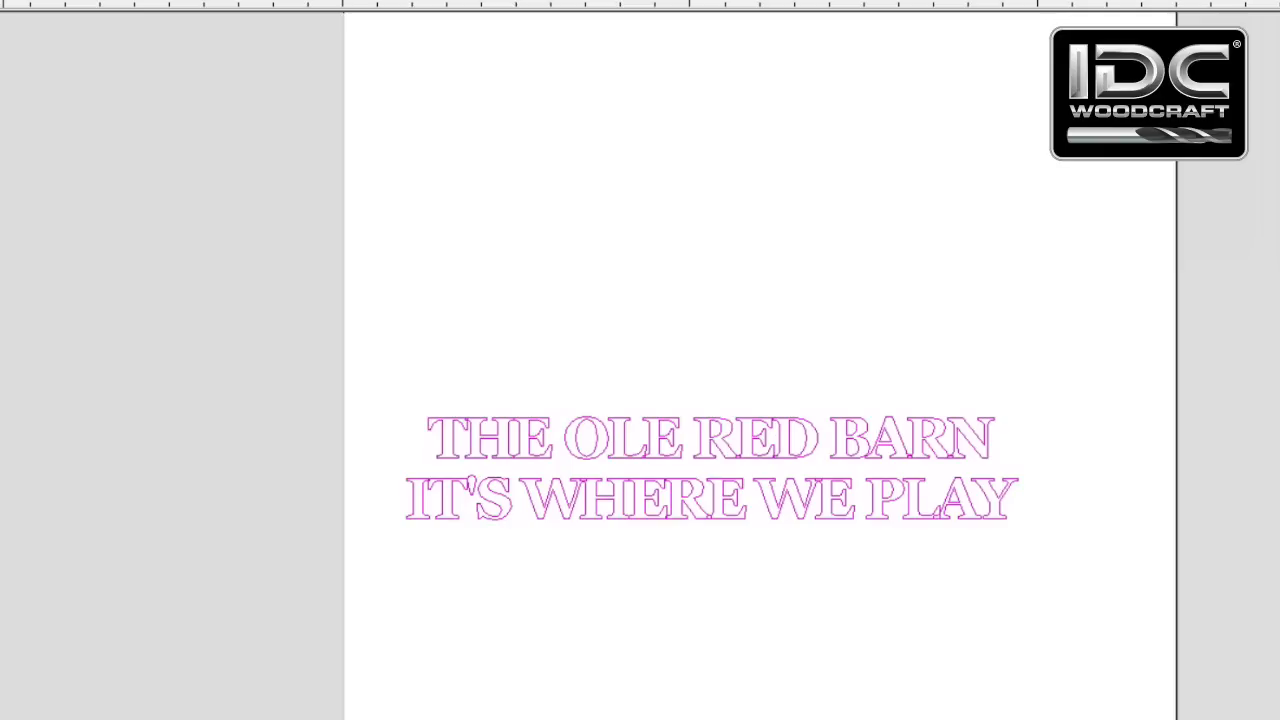
key("F9")
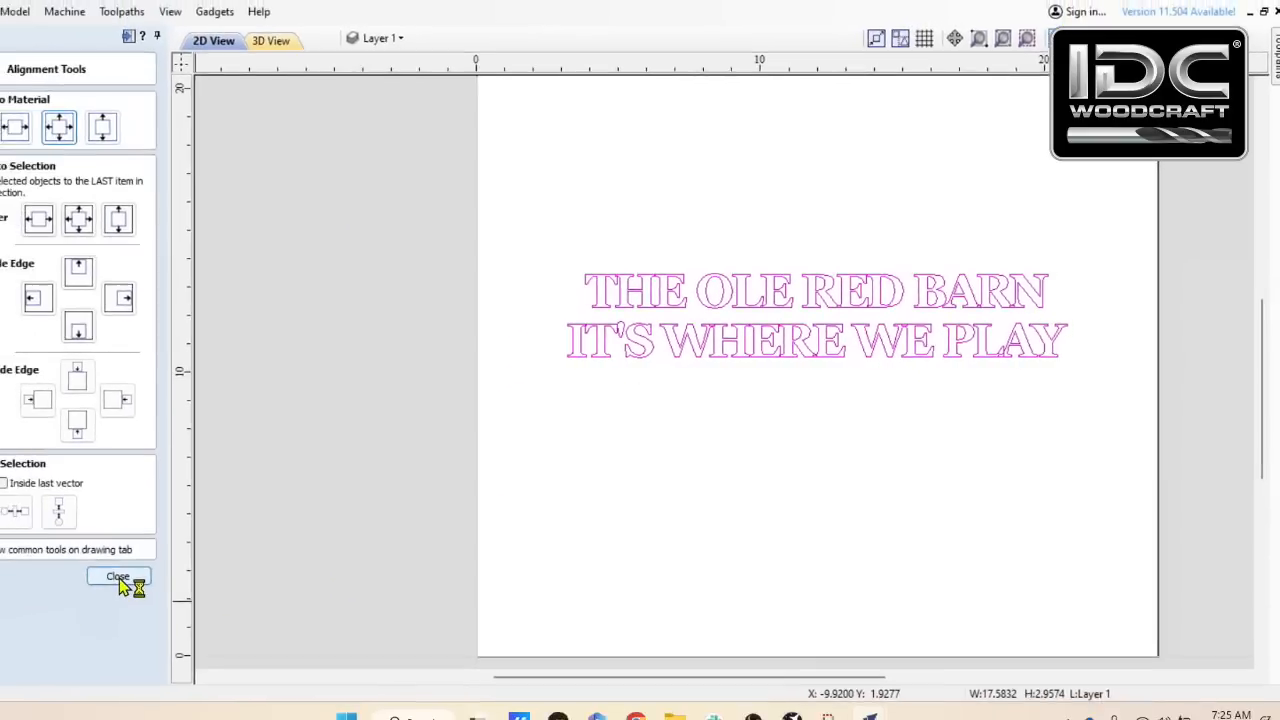
left_click(115, 579)
Step: Preview the barn sign design in the other VCarve Pro window and return to the two-line text drawing
mouse_move(887, 703)
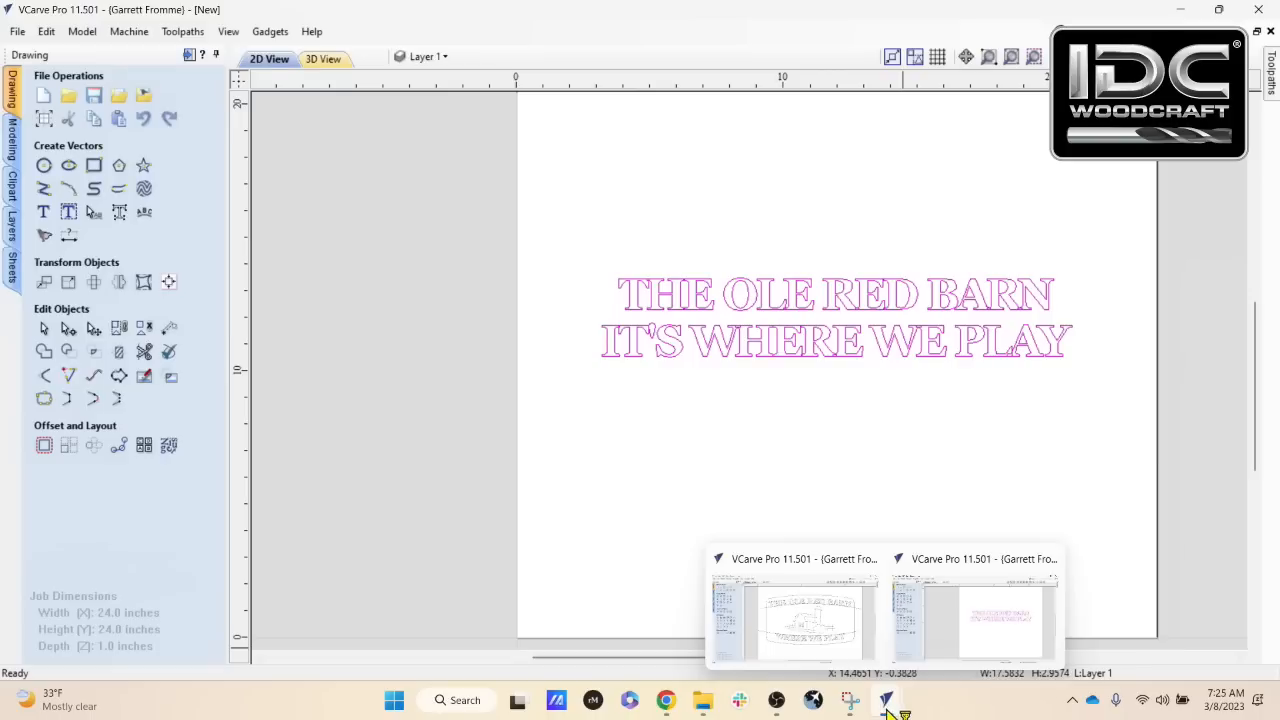
left_click(813, 659)
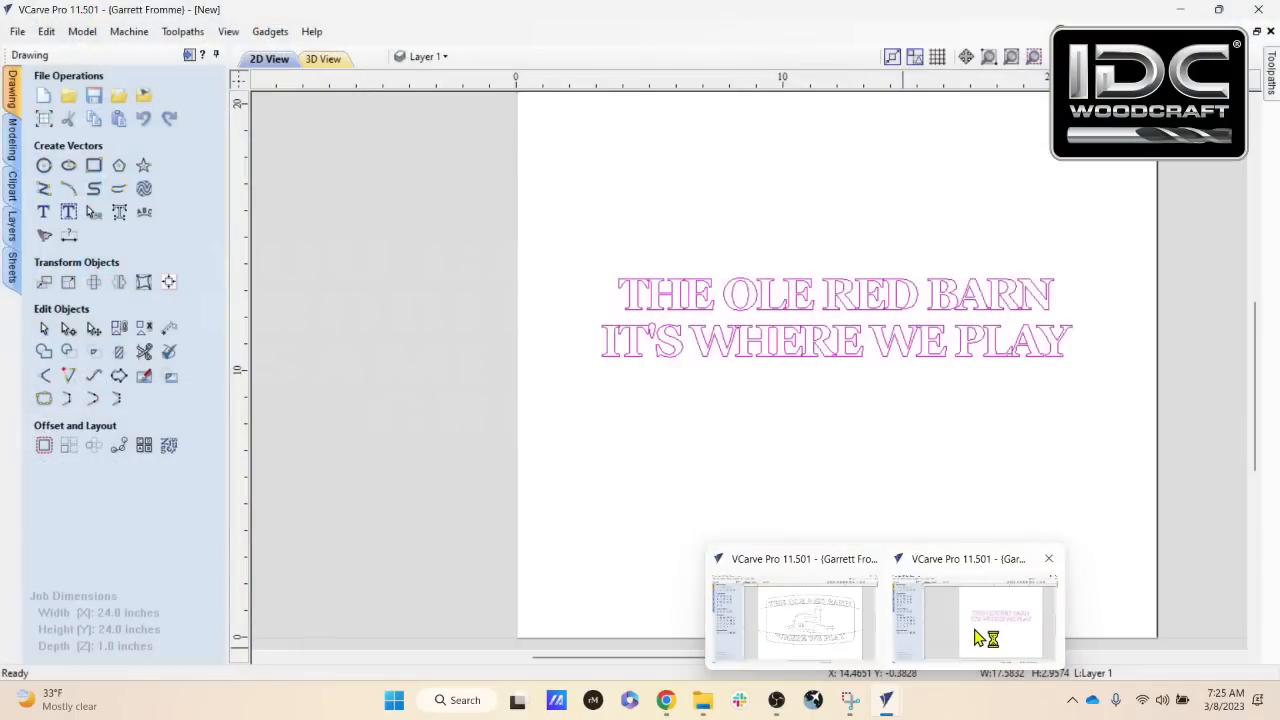
left_click(977, 634)
Step: Examine the overlapping serifs in the bold text, from "WHERE" in the second line to "BARN" in the first
scroll(843, 343, "up", 4)
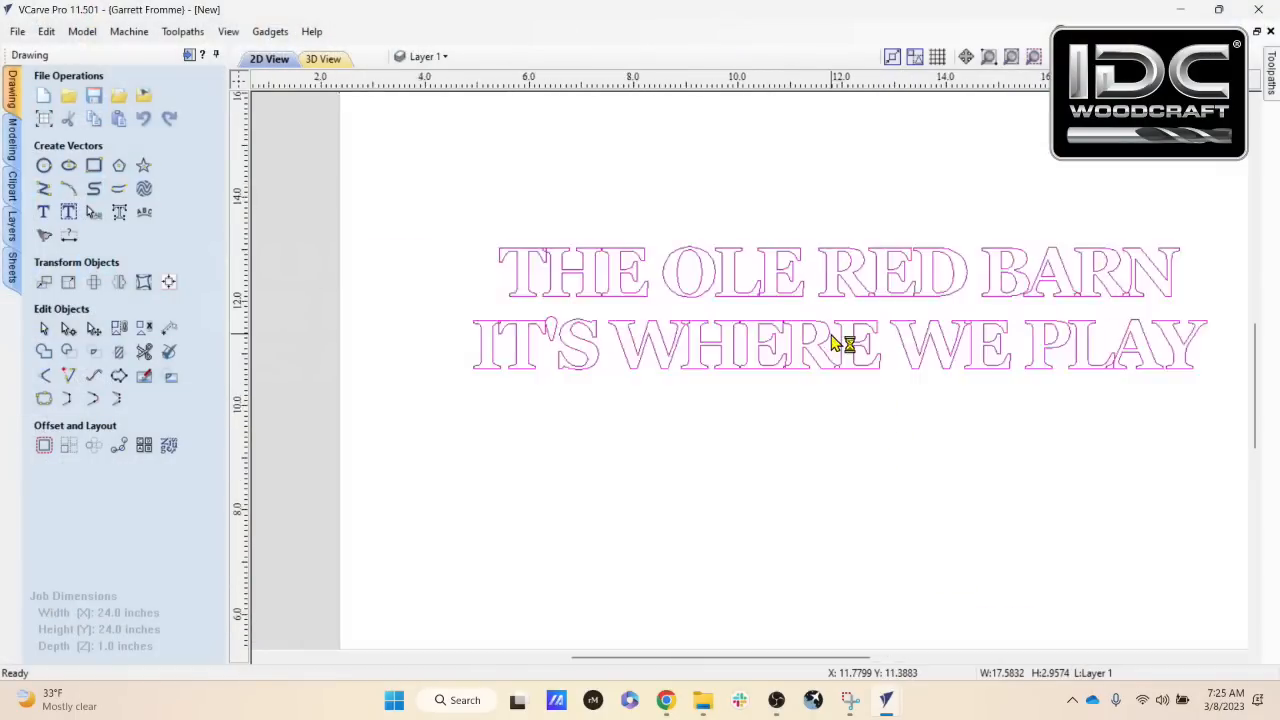
scroll(720, 412, "up", 4)
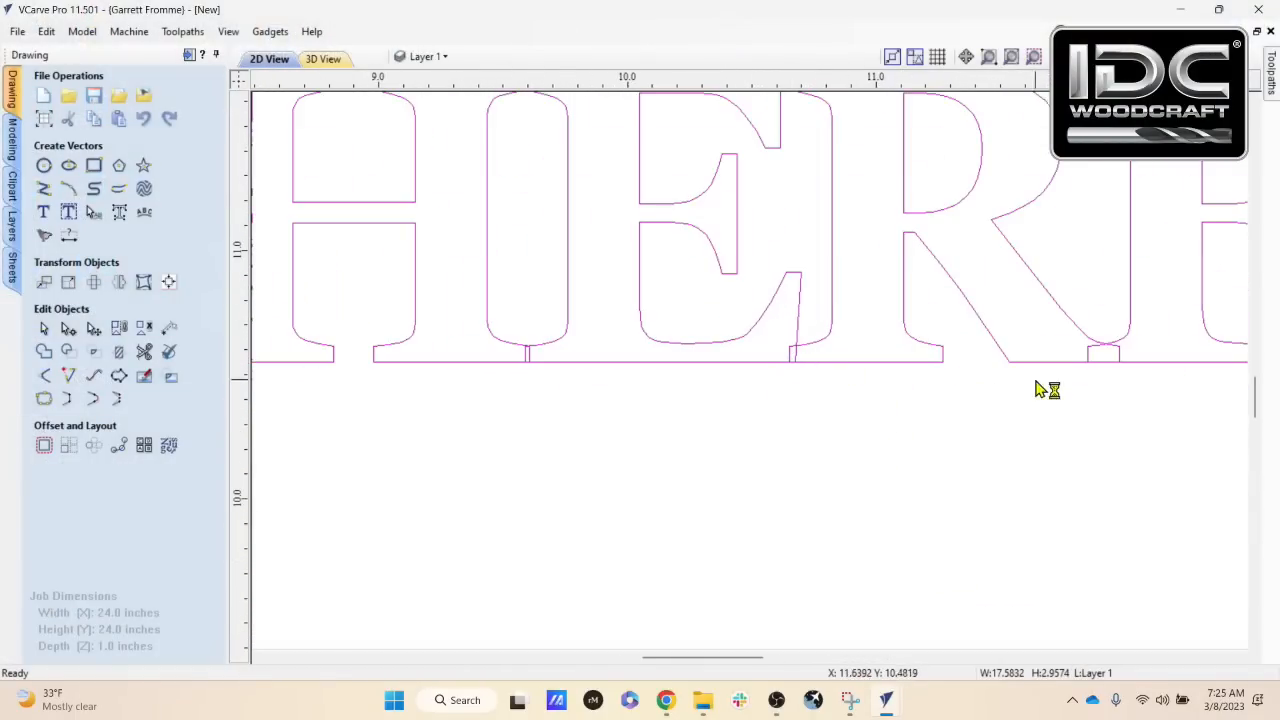
key("ctrl")
scroll(1057, 400, "down", 5)
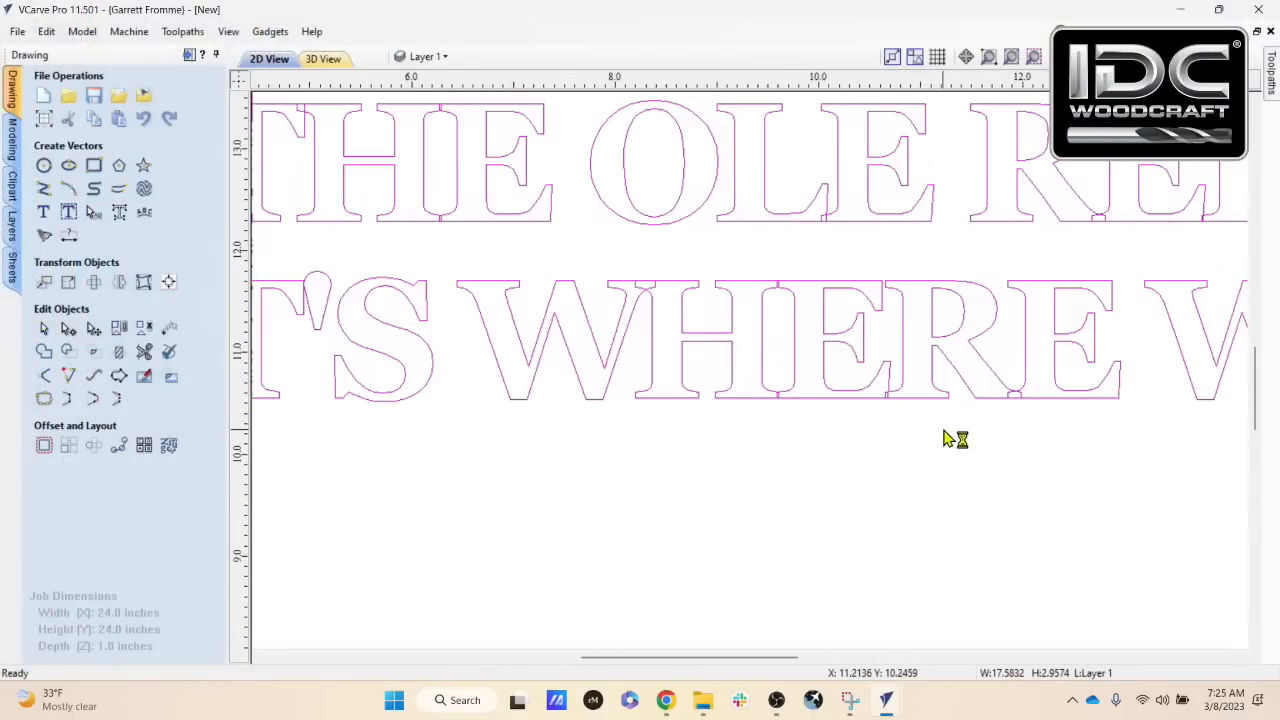
middle_click_drag(932, 438, 791, 459)
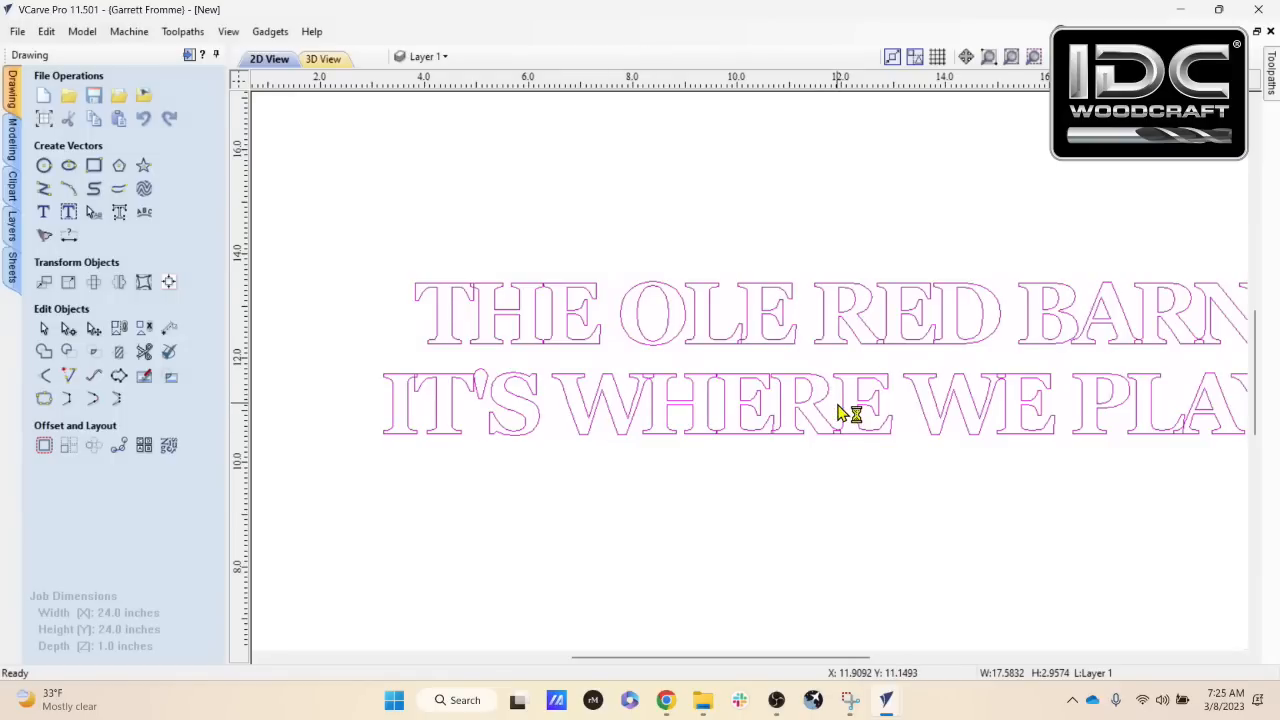
scroll(843, 413, "down", 1)
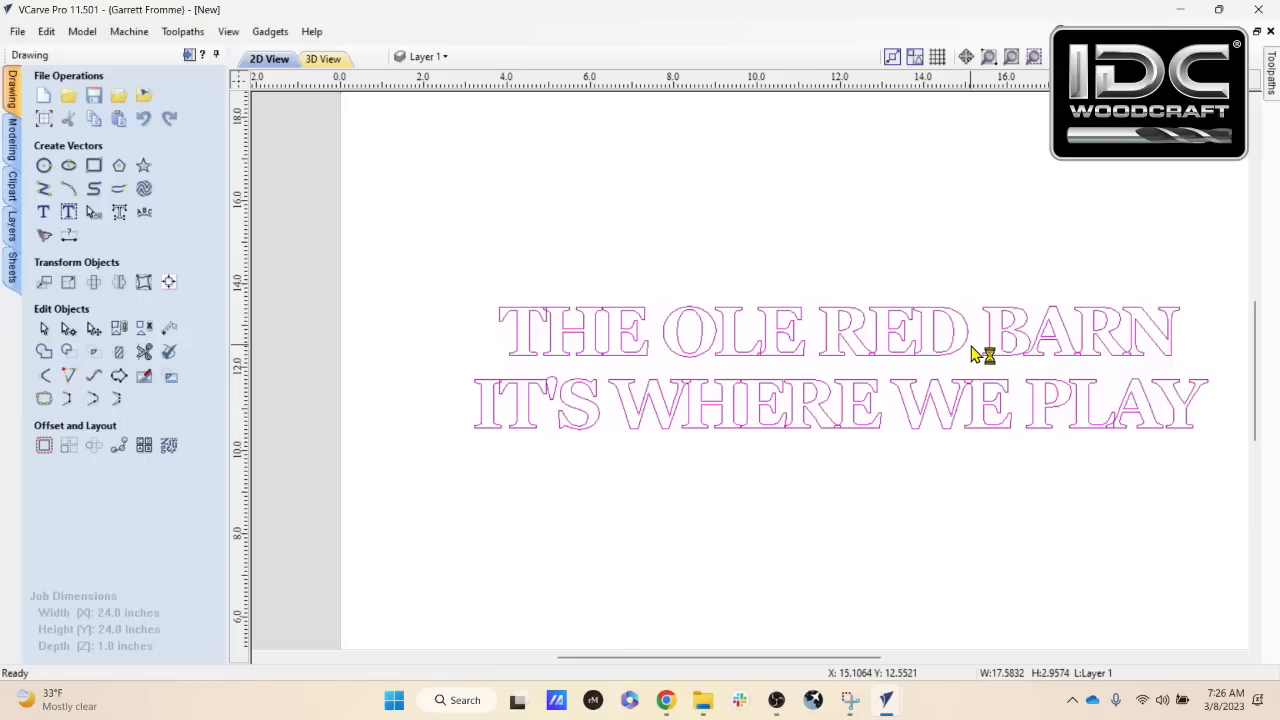
scroll(982, 354, "up", 5)
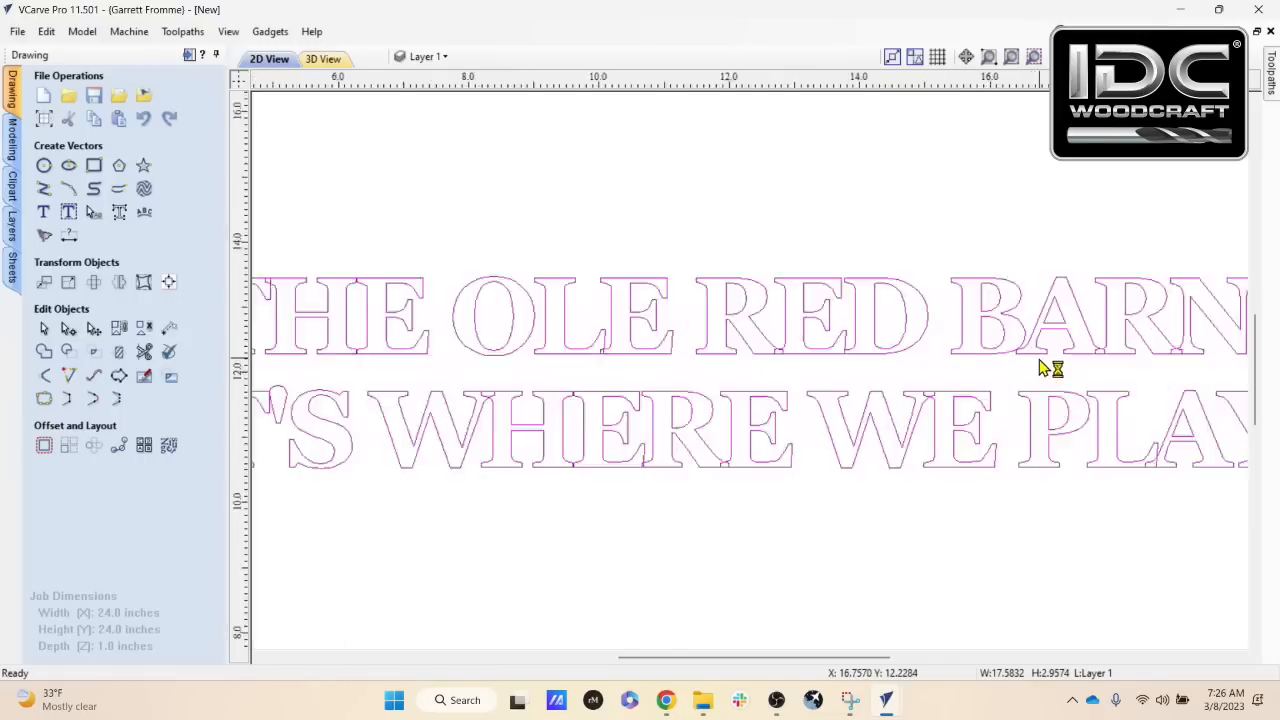
left_click(1128, 358)
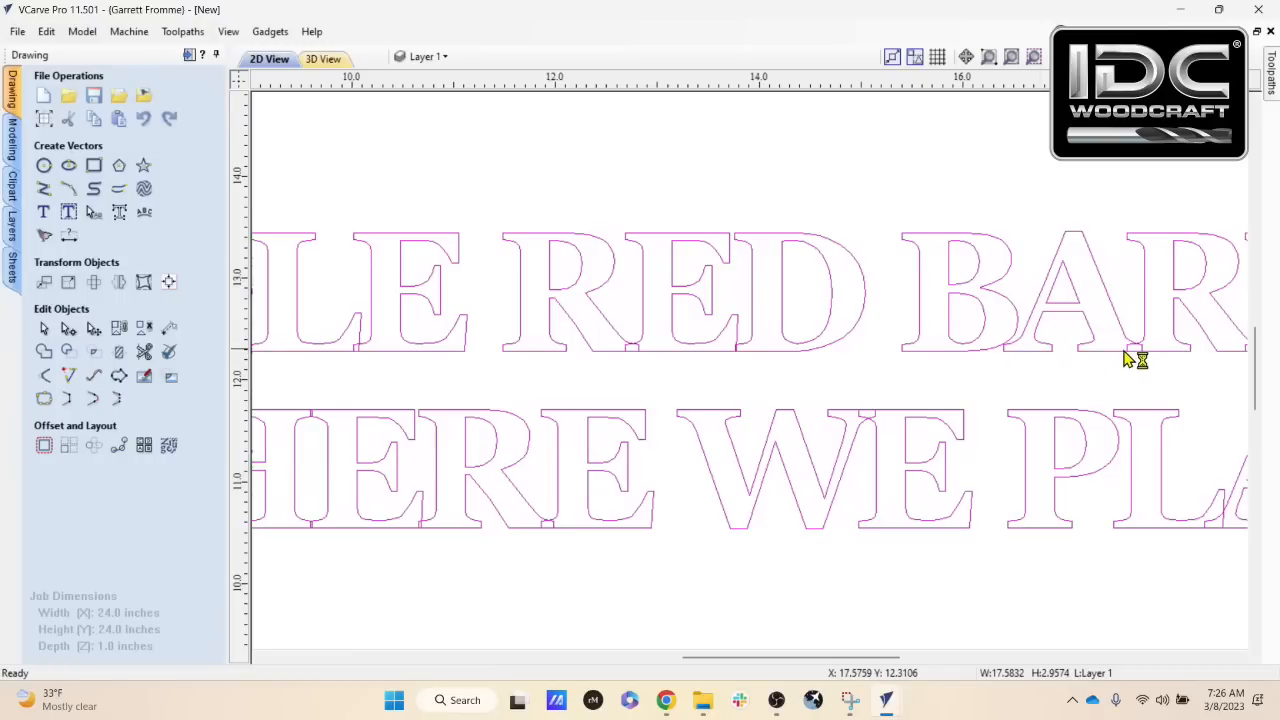
scroll(1128, 358, "down", 2)
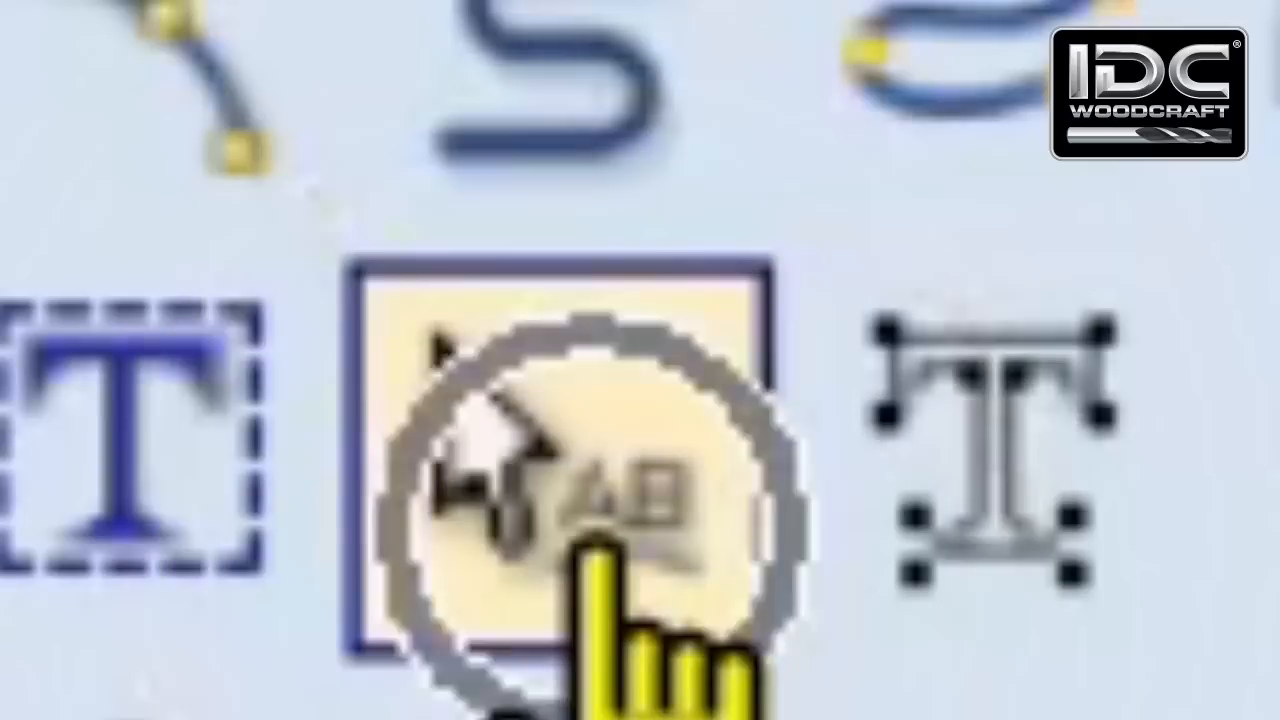
Step: Start editing the text's letter spacing and target the gap between "OLE" and "RED" in the first line
left_click(600, 510)
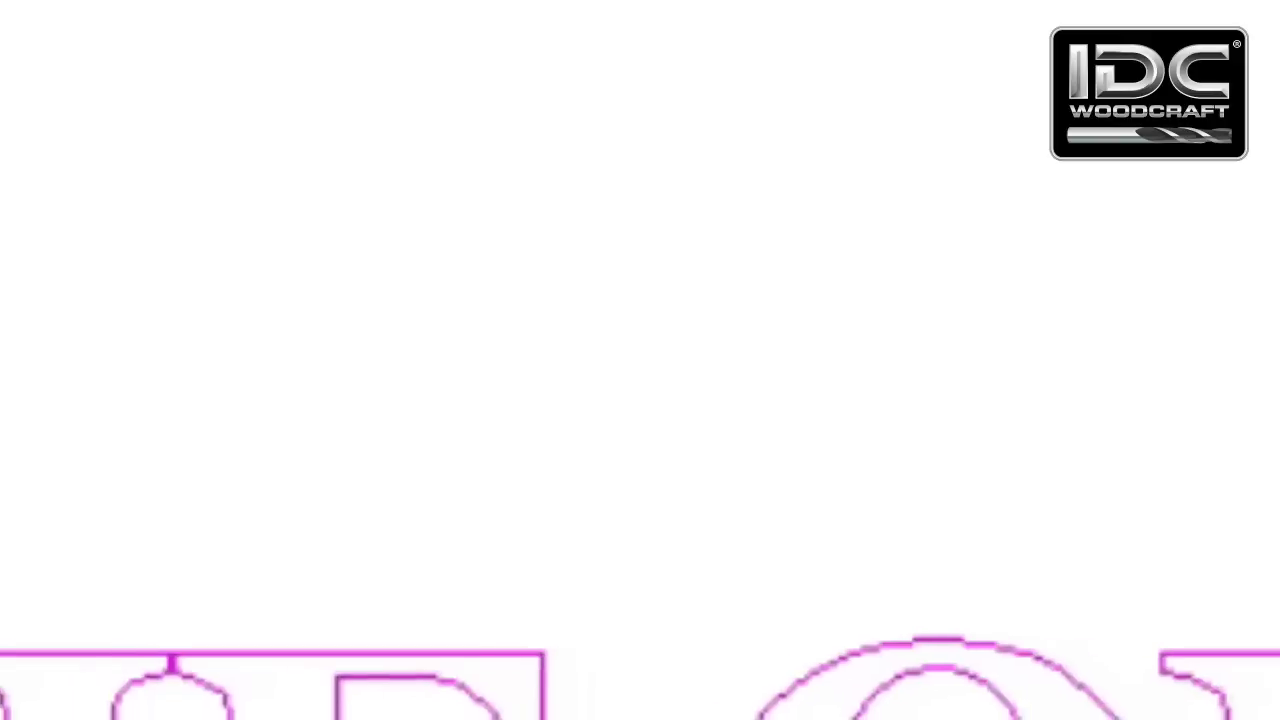
left_click(557, 250)
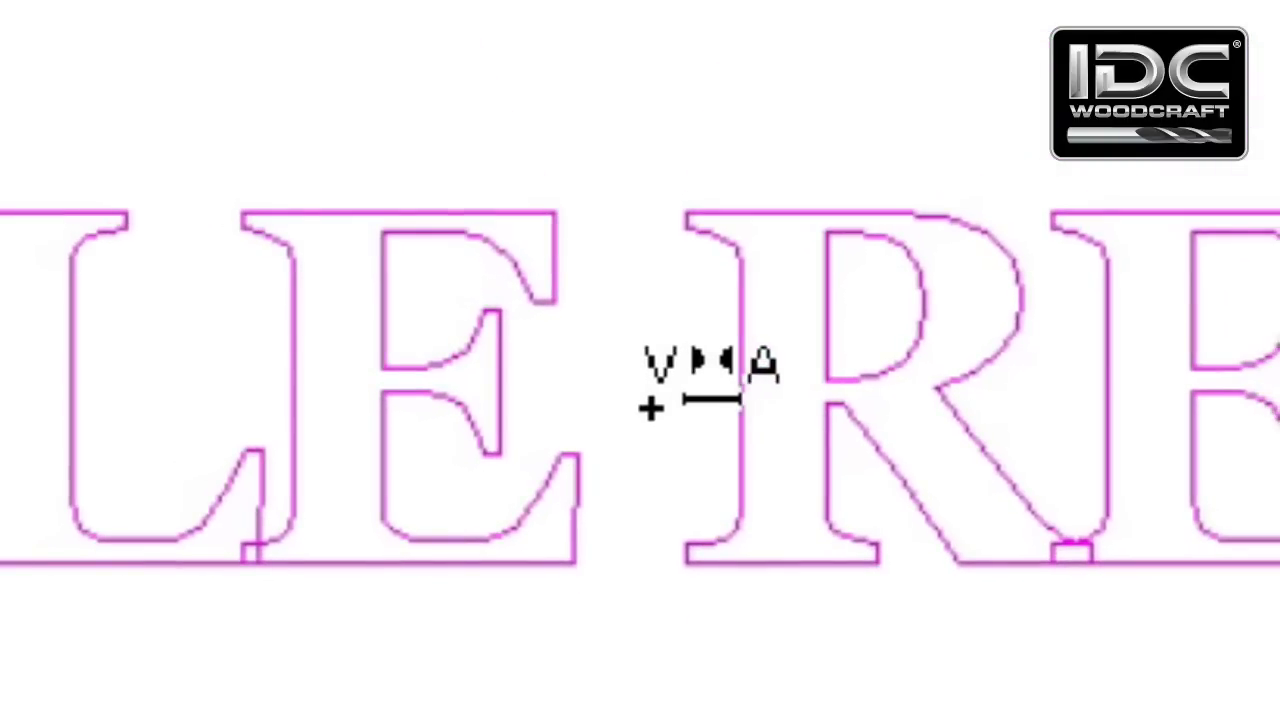
left_click(449, 380)
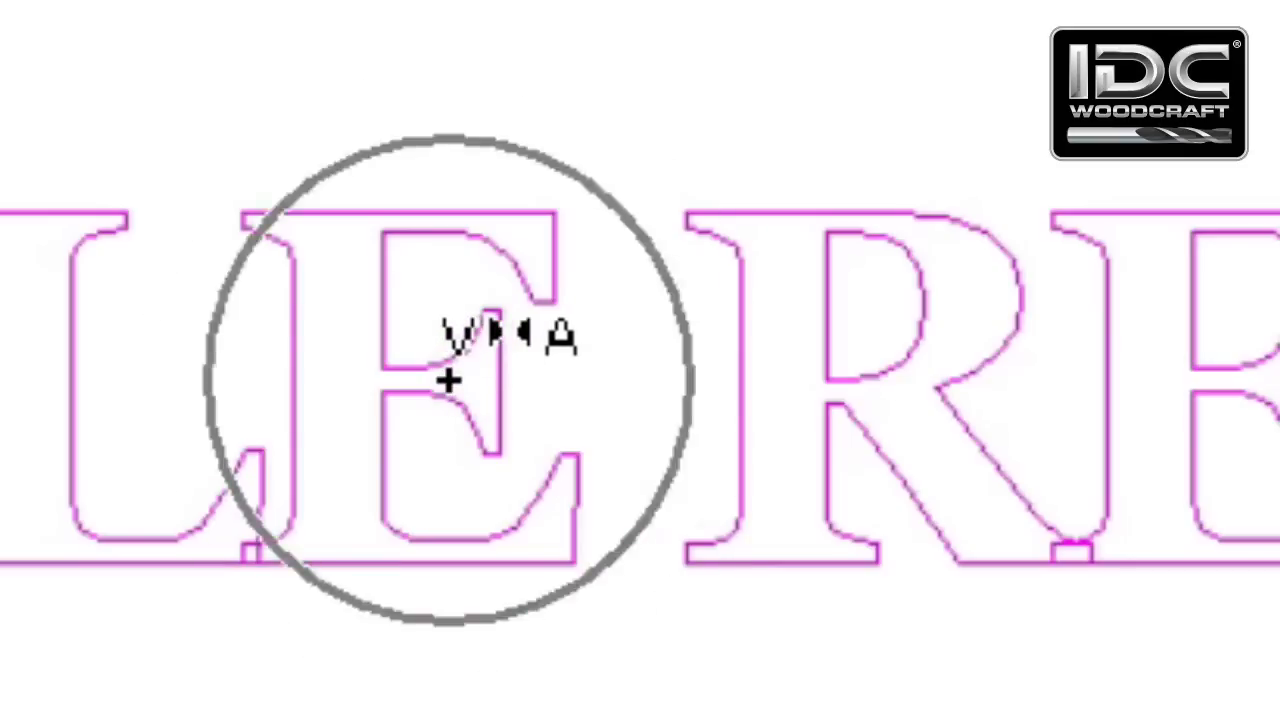
left_click(809, 416)
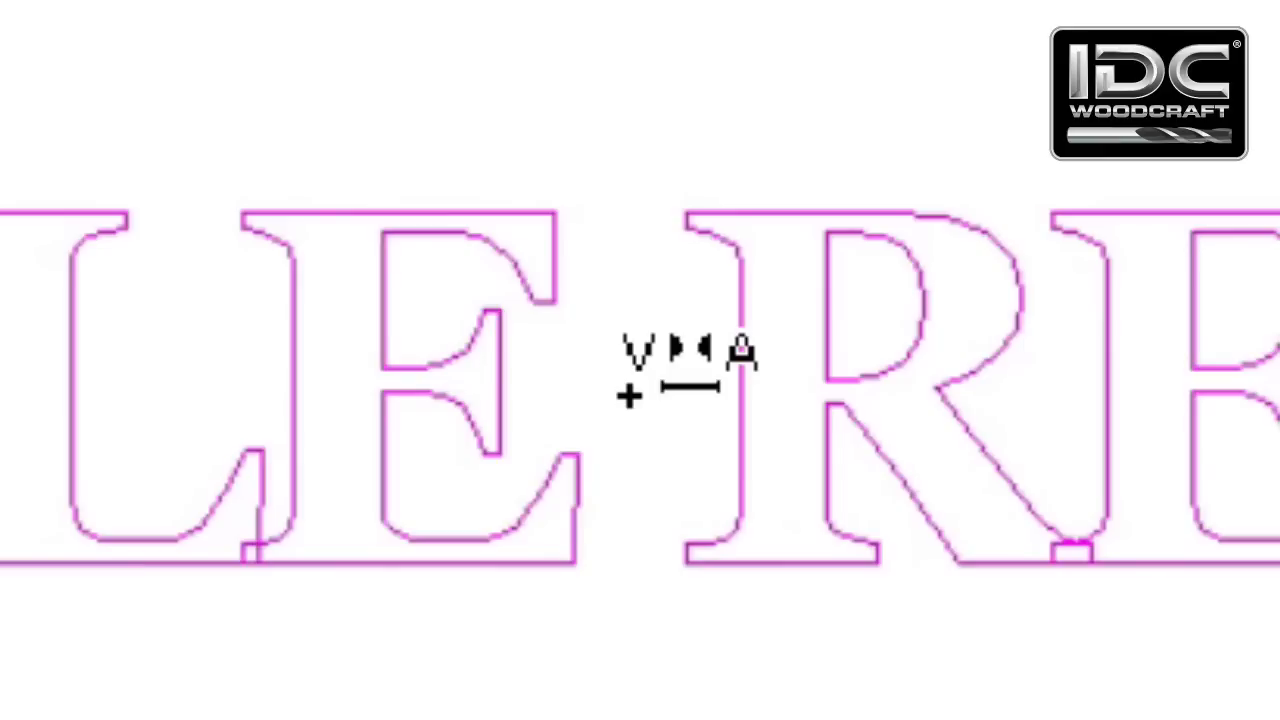
scroll(629, 395, "up", 3)
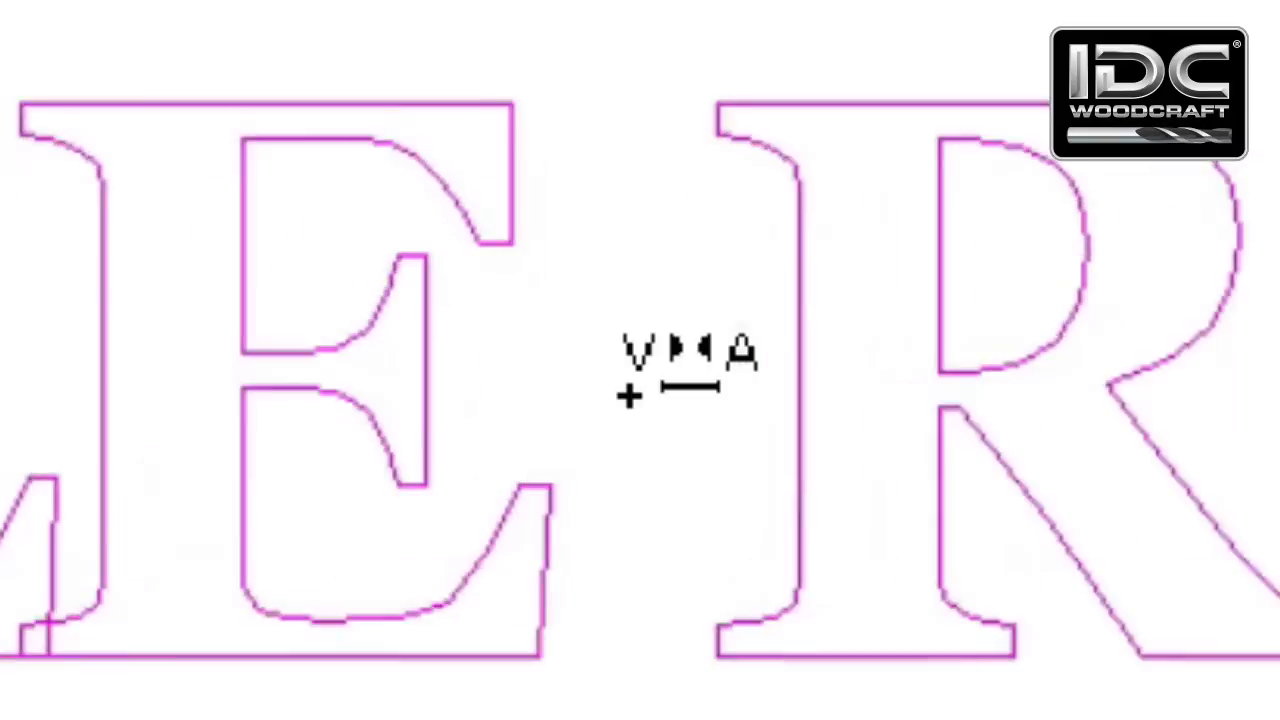
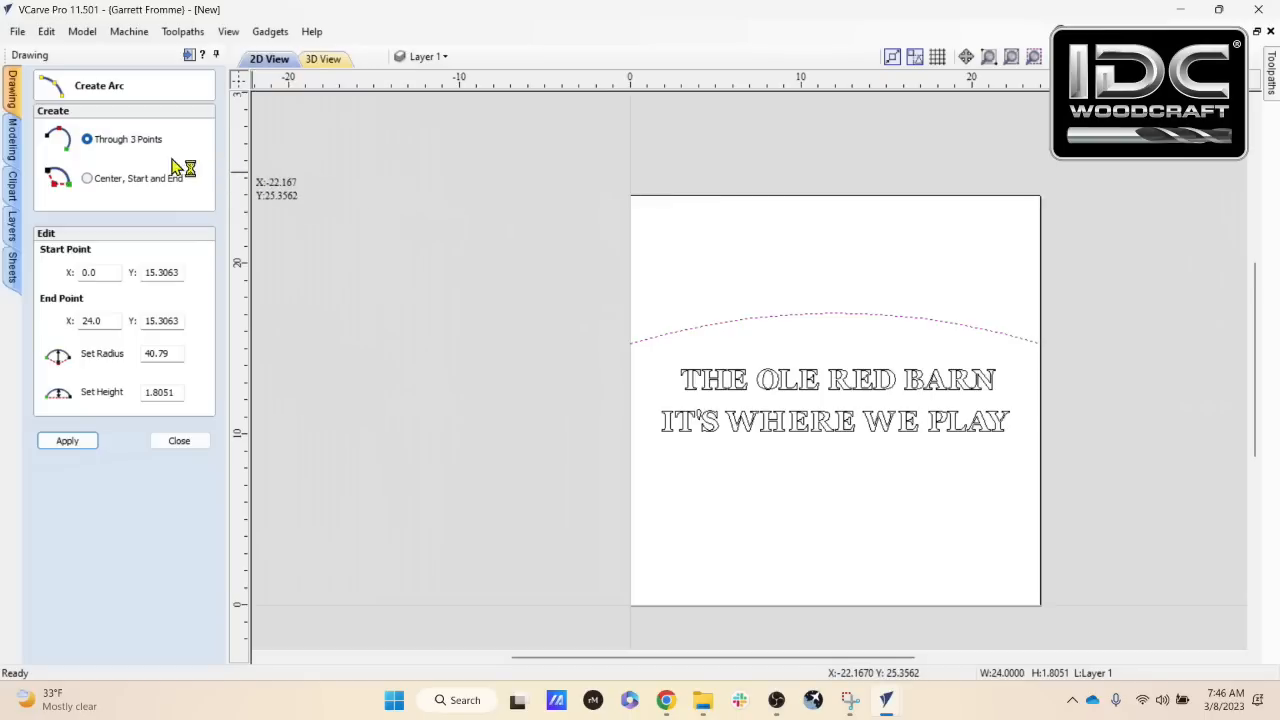
Step: Keep the arc creation method at Through 3 Points and finish creating the arc above the text
left_click(115, 143)
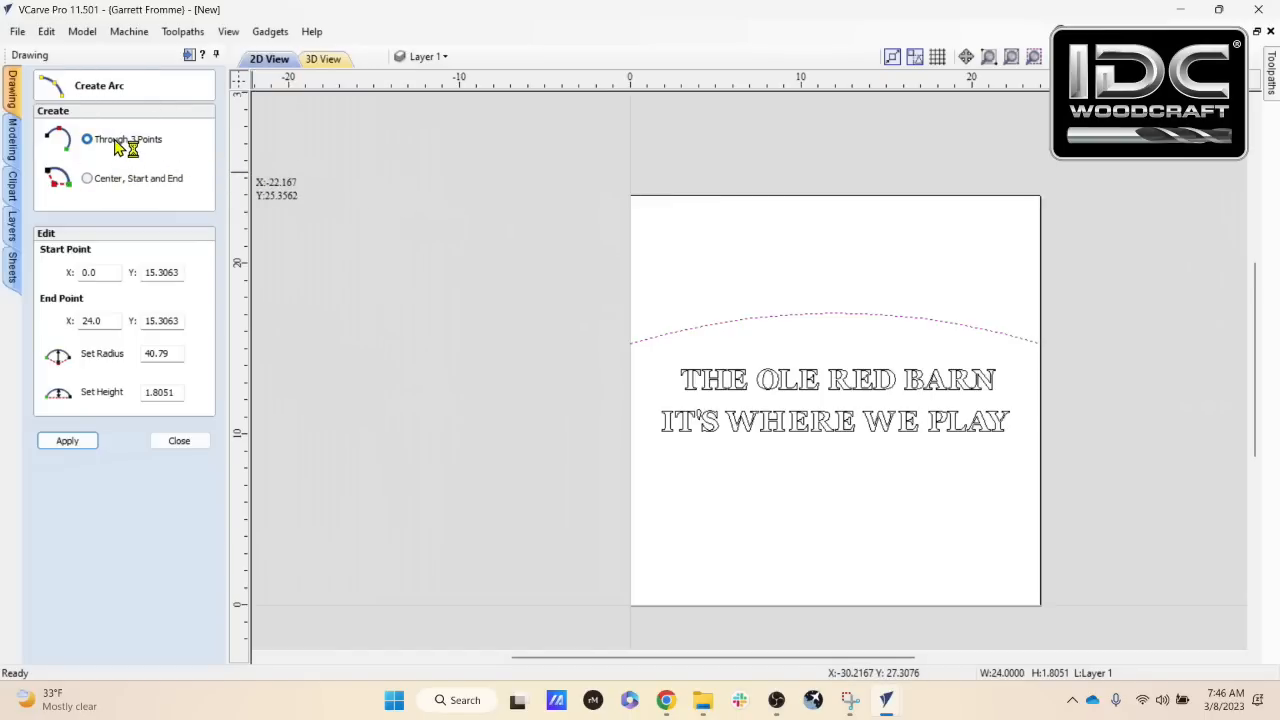
left_click(97, 190)
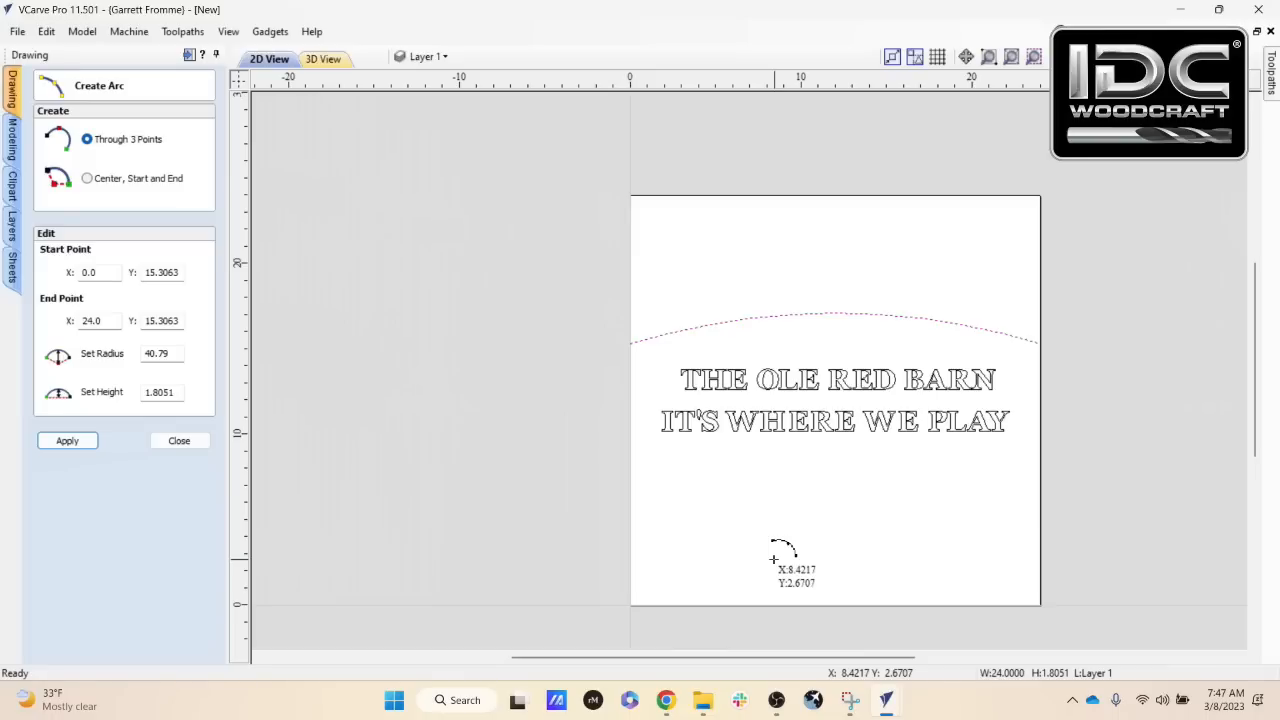
left_click(180, 443)
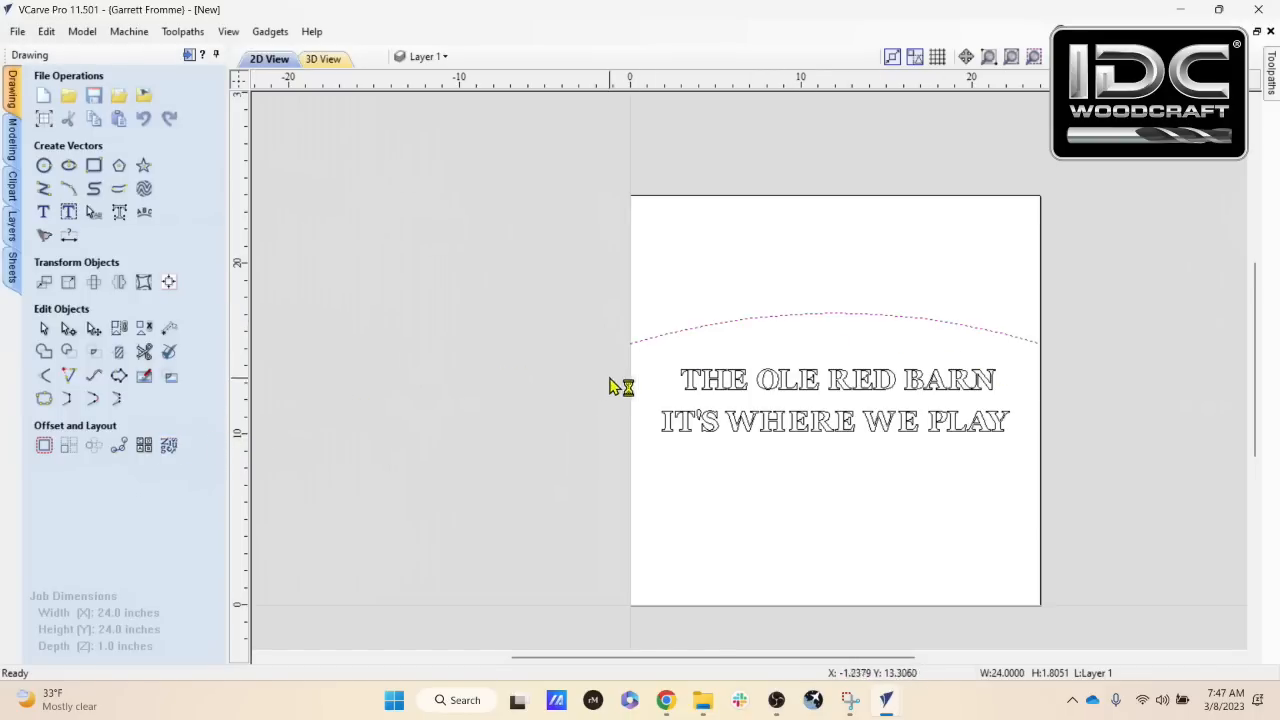
Step: Glance at the finished sign design in the other VCarve Pro window and come back to the text and arc drawing
mouse_move(885, 703)
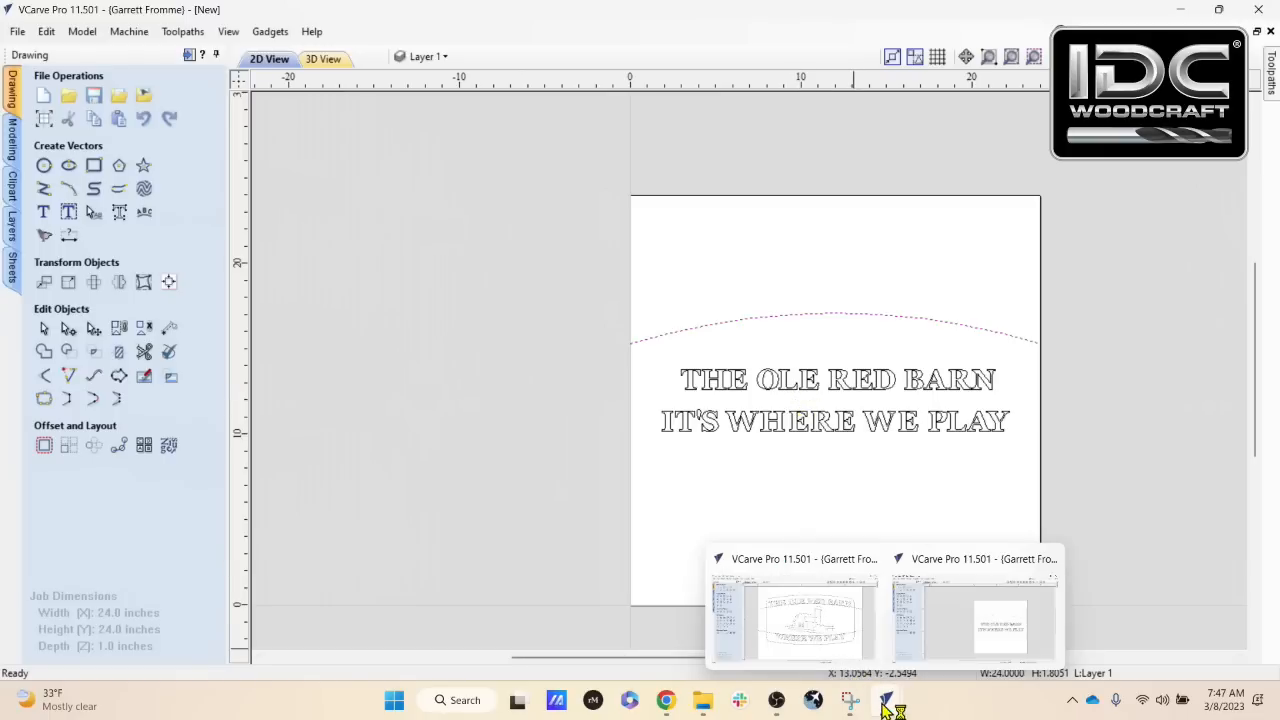
left_click(826, 655)
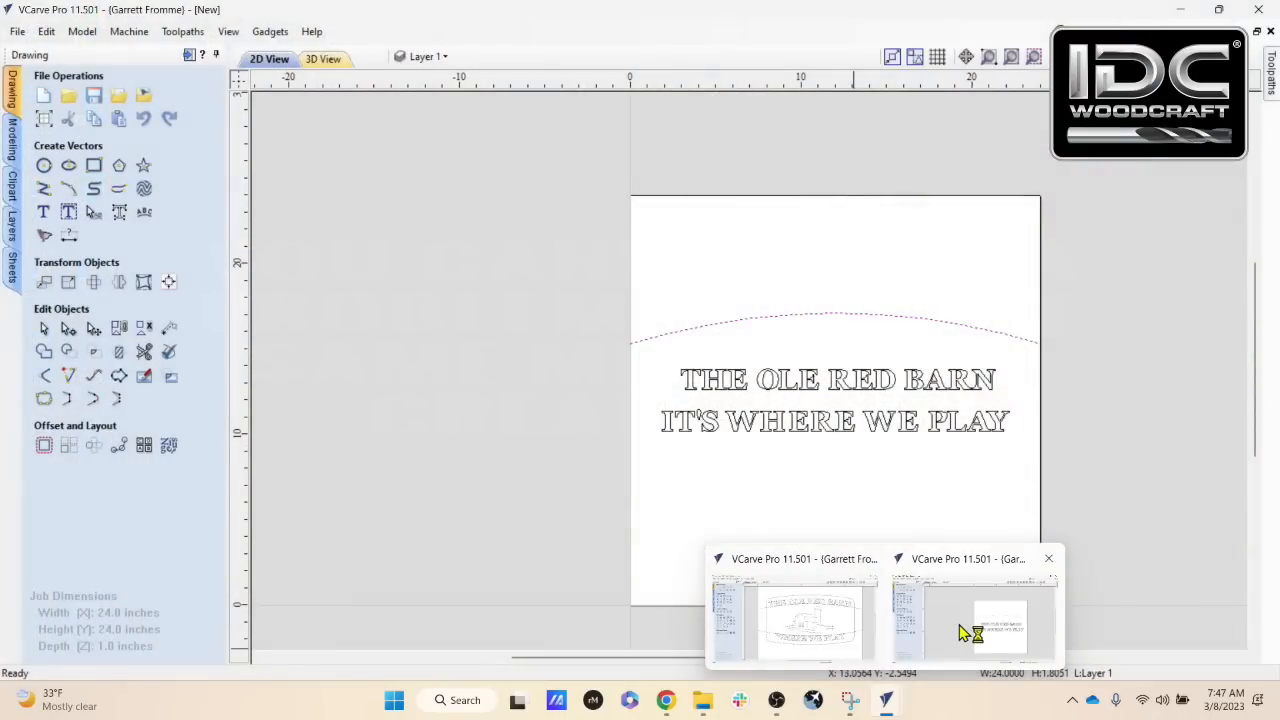
left_click(960, 632)
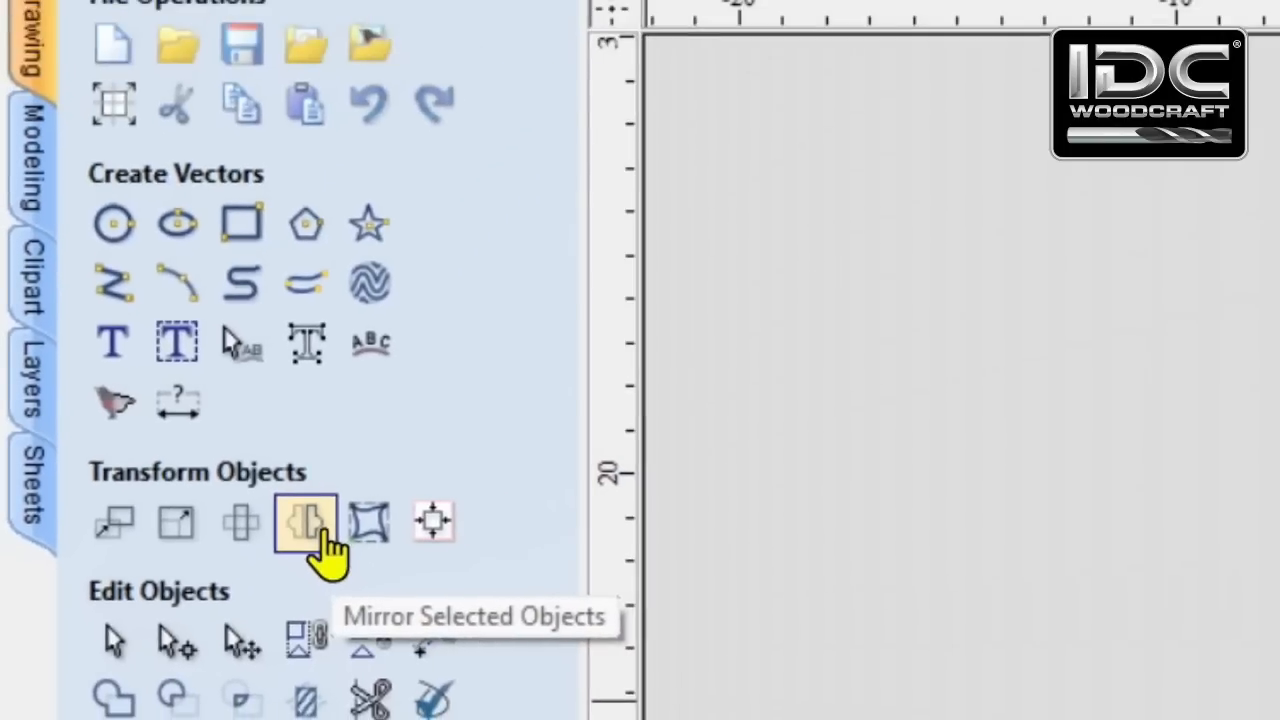
Step: Create a mirrored copy of the arc below the text by flipping it vertically about the job center
left_click(675, 388)
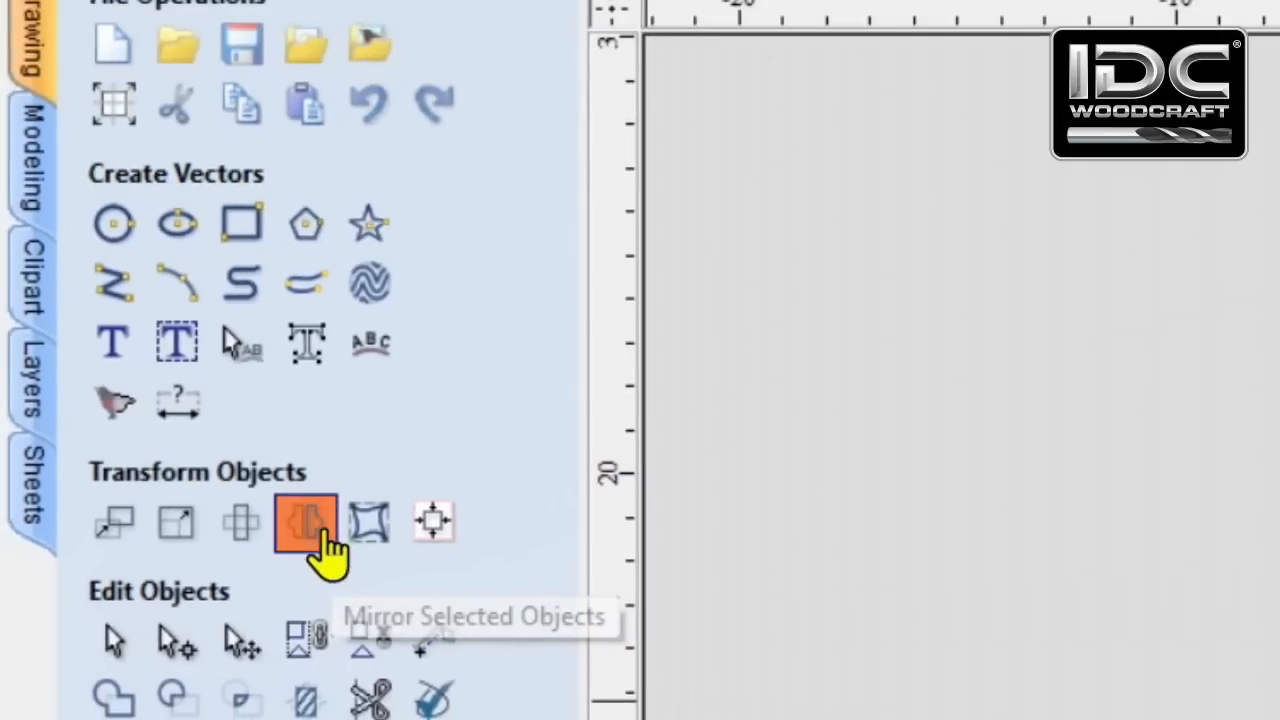
left_click(368, 449)
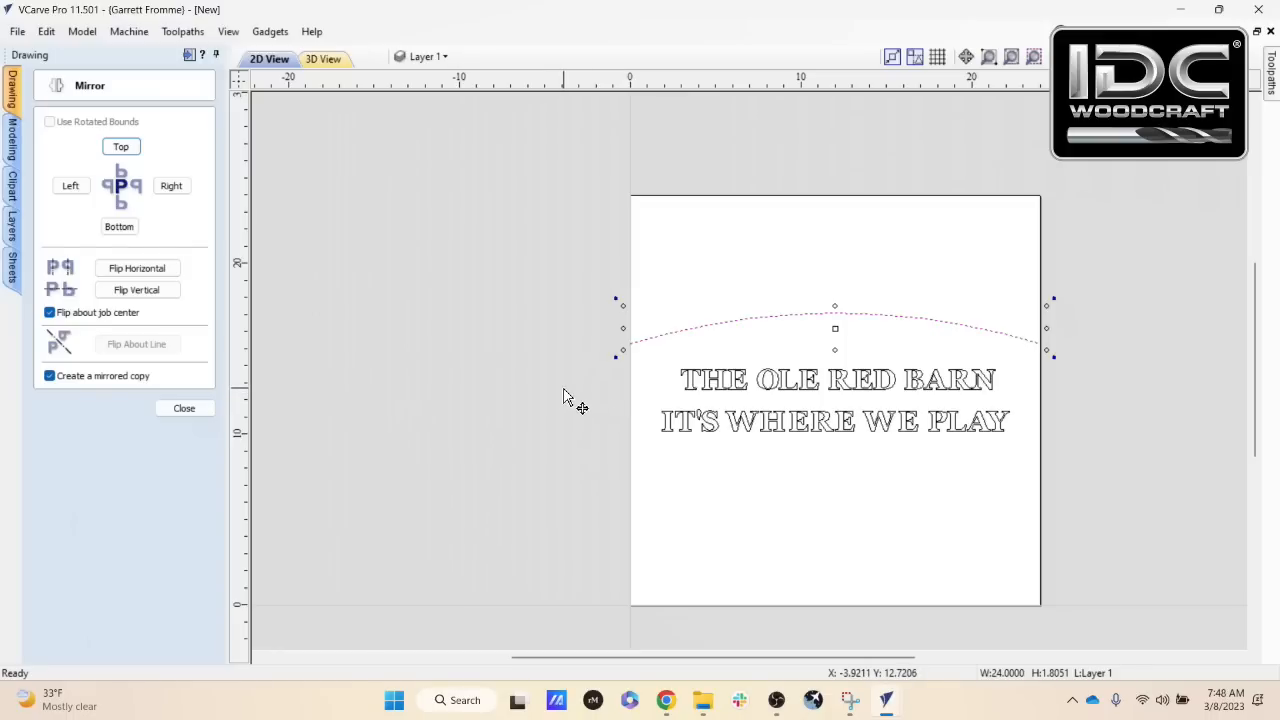
left_click(143, 290)
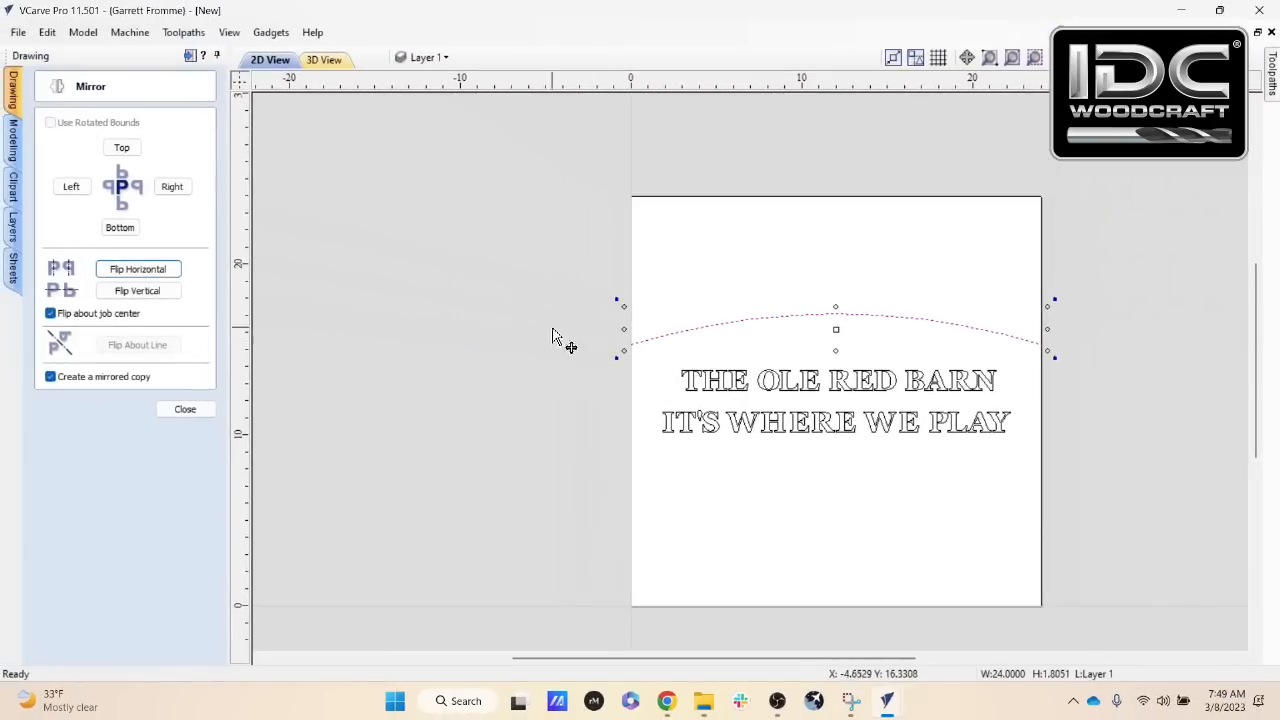
left_click(120, 293)
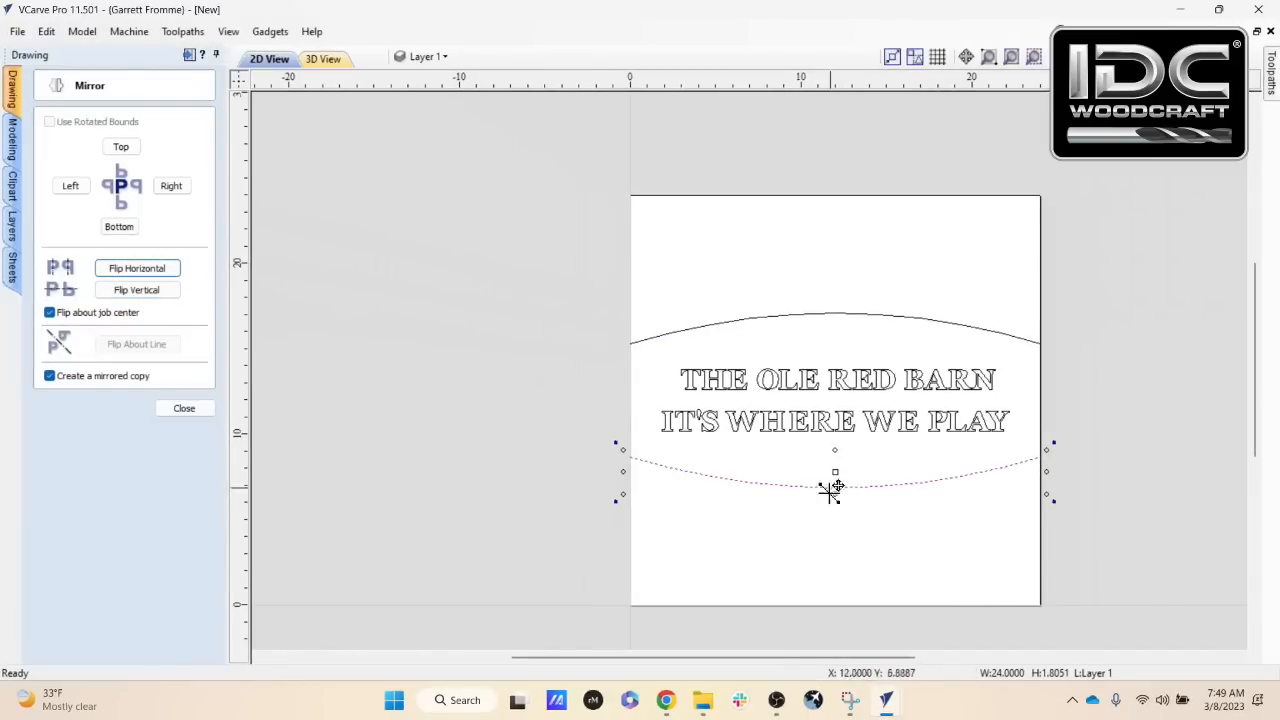
left_click(196, 412)
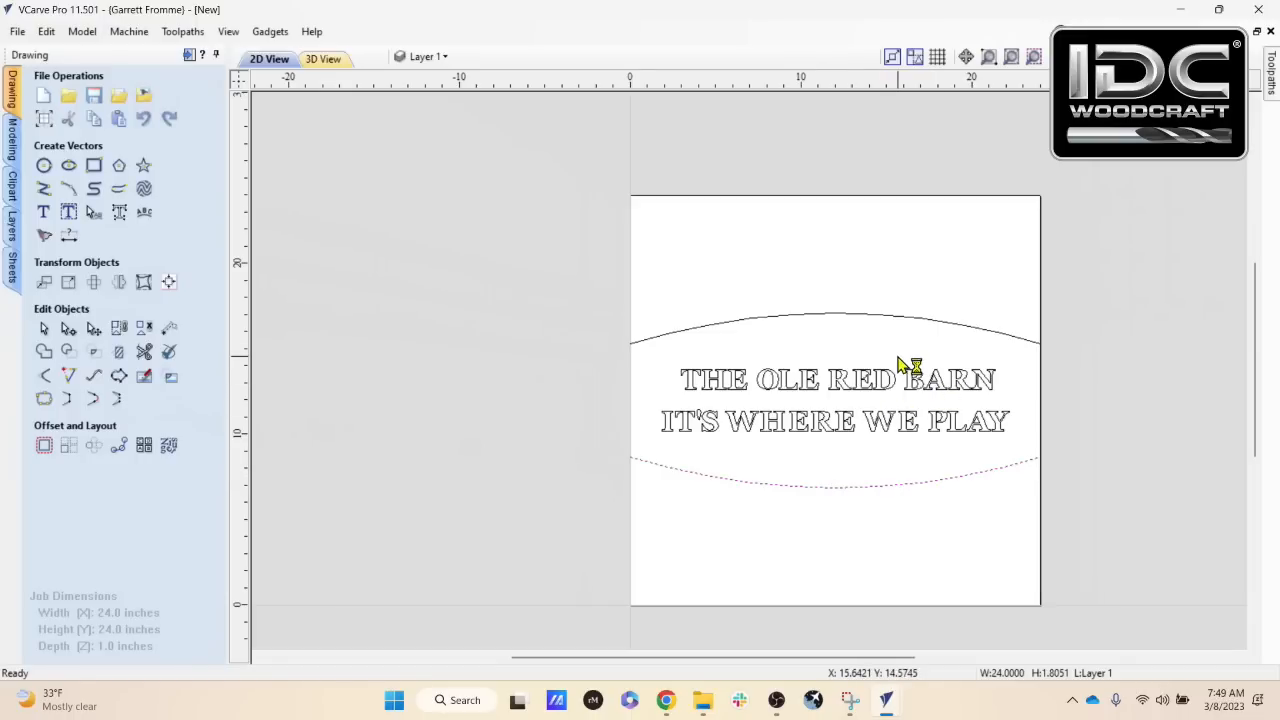
Step: Move the "THE OLE RED BARN" line straight up until it sits above the upper arc
left_click(855, 399)
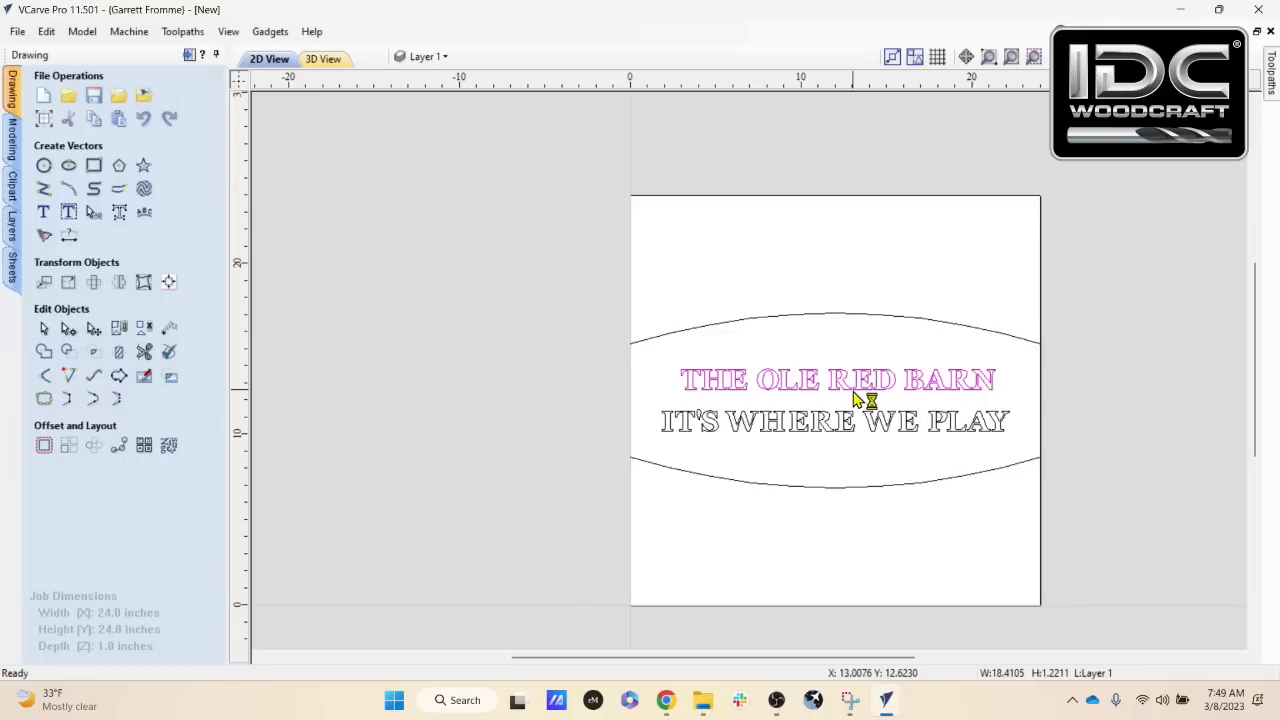
key("Up")
key("Up")
key("Up")
key("Up")
key("Up")
key("Up")
key("Up")
key("Up")
key("Up")
key("Up")
key("Up")
key("Up")
key("Up")
key("Up")
key("Up")
key("Up")
key("Up")
key("Up")
key("Up")
key("Up")
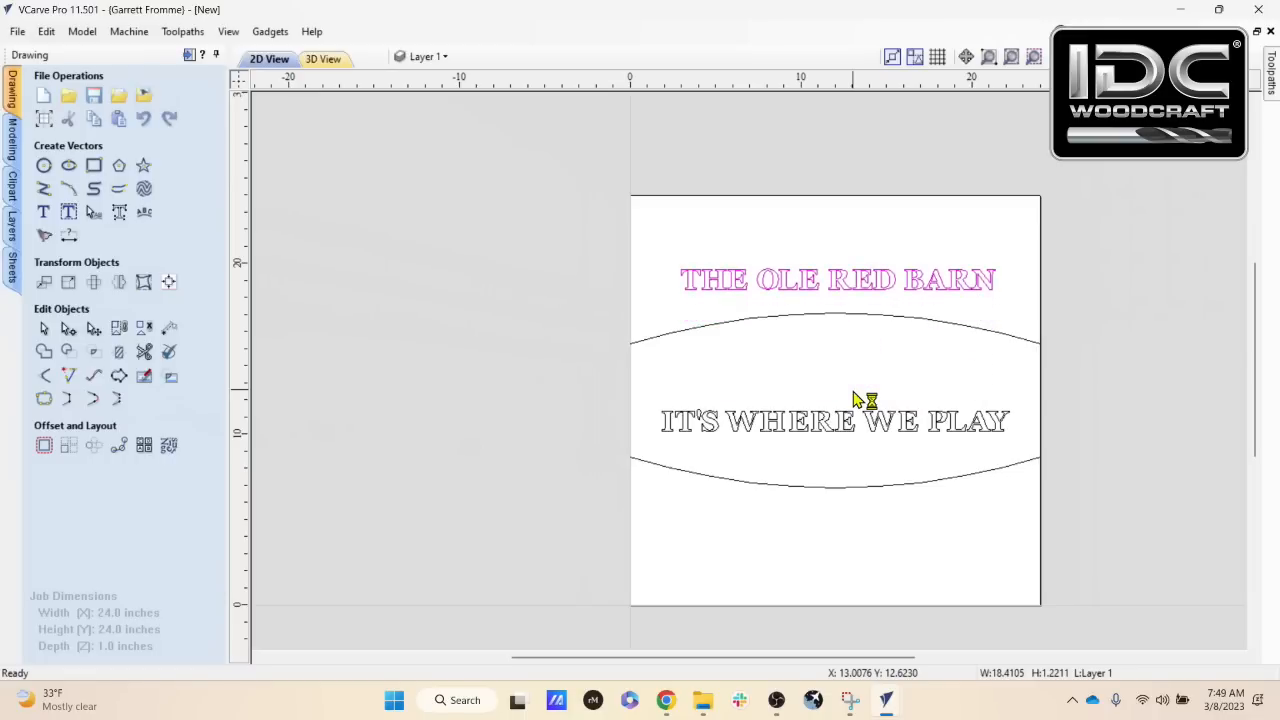
Step: Move the "IT'S WHERE WE PLAY" line straight down until it sits below the lower arc
left_click(805, 432)
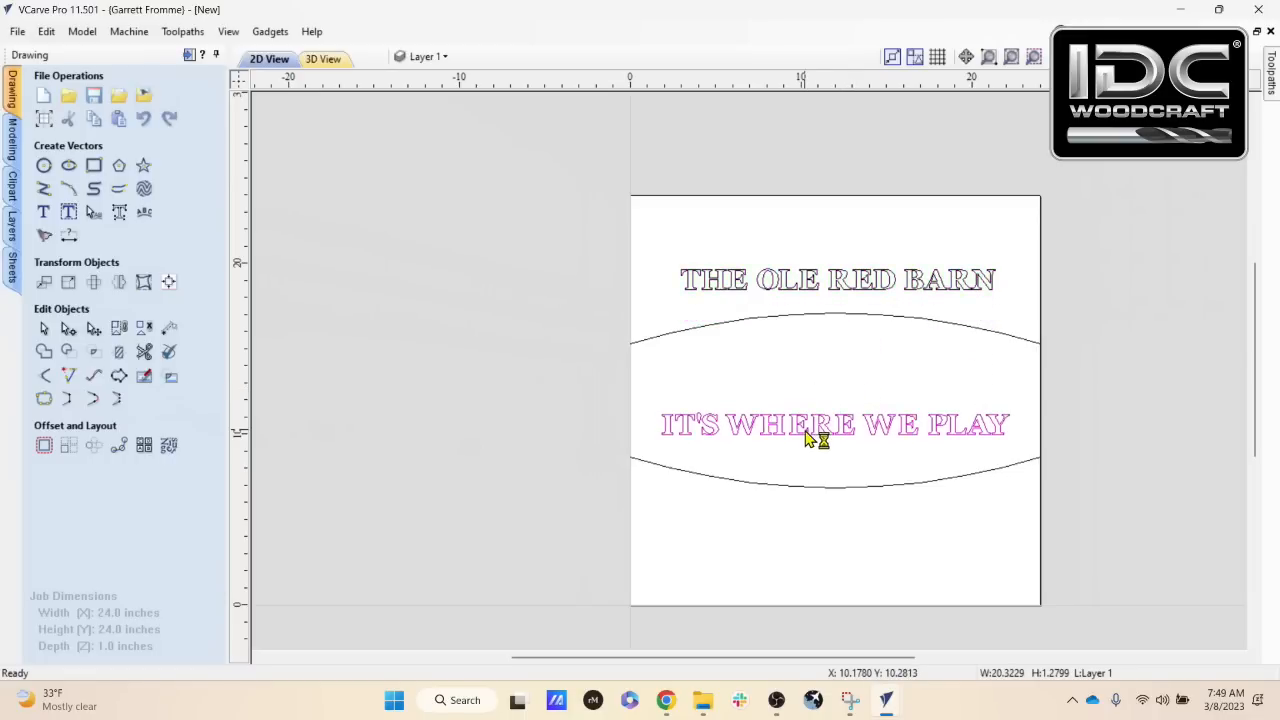
key("Down")
key("Down")
key("Down")
key("Down")
key("Down")
key("Down")
key("Down")
key("Down")
key("Down")
key("Down")
key("Down")
key("Down")
key("Down")
key("Down")
key("Down")
key("Down")
key("Down")
key("Down")
key("Down")
key("Down")
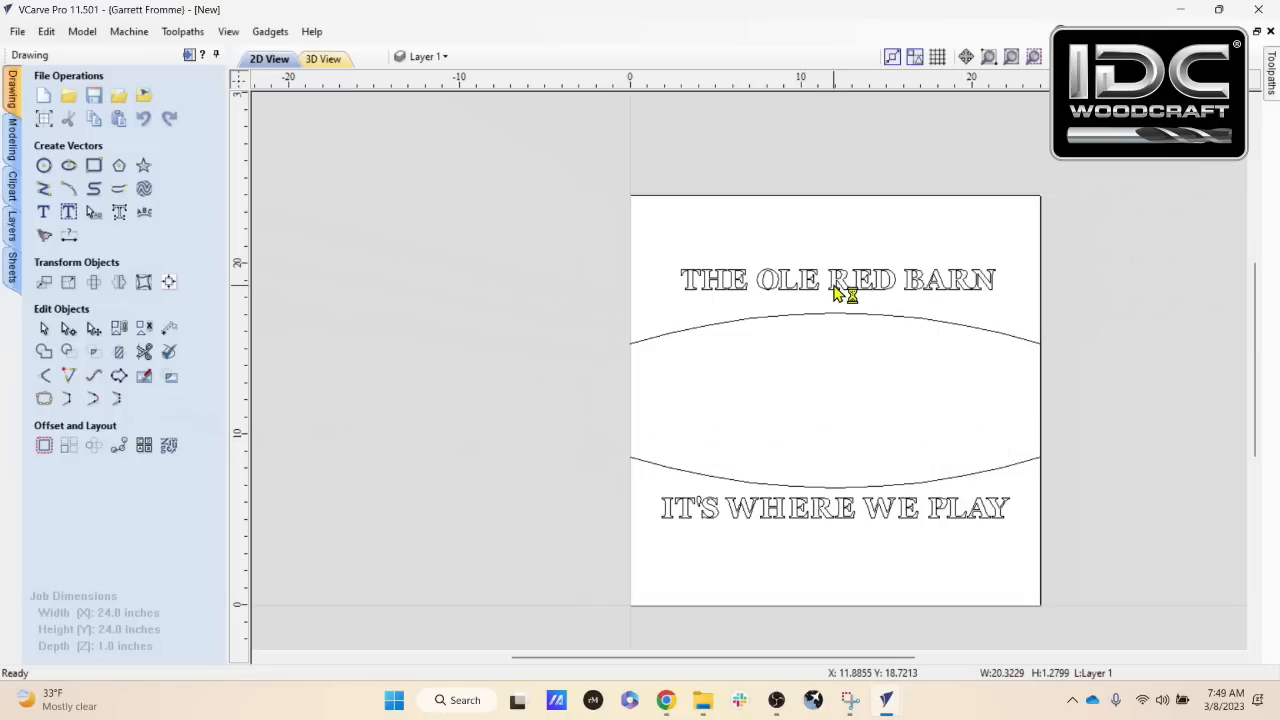
Step: Wrap "THE OLE RED BARN" onto the upper arc with Text On A Curve
left_click(912, 281)
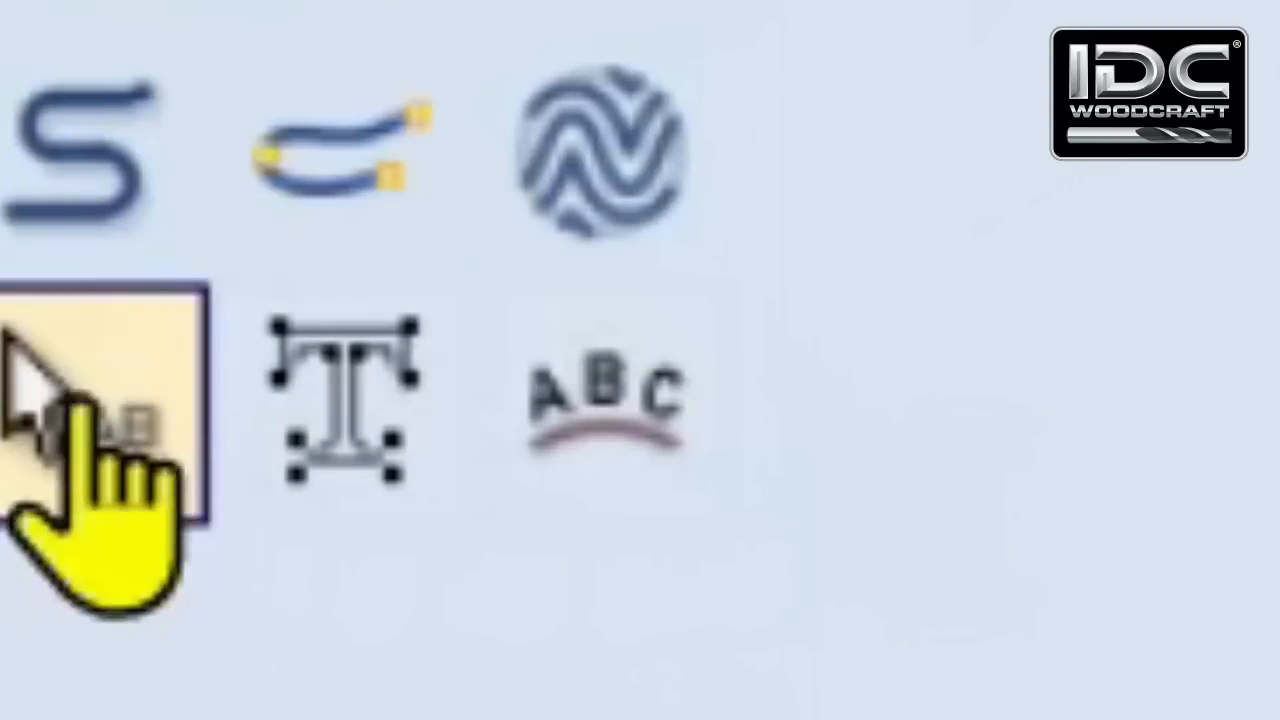
left_click(620, 440)
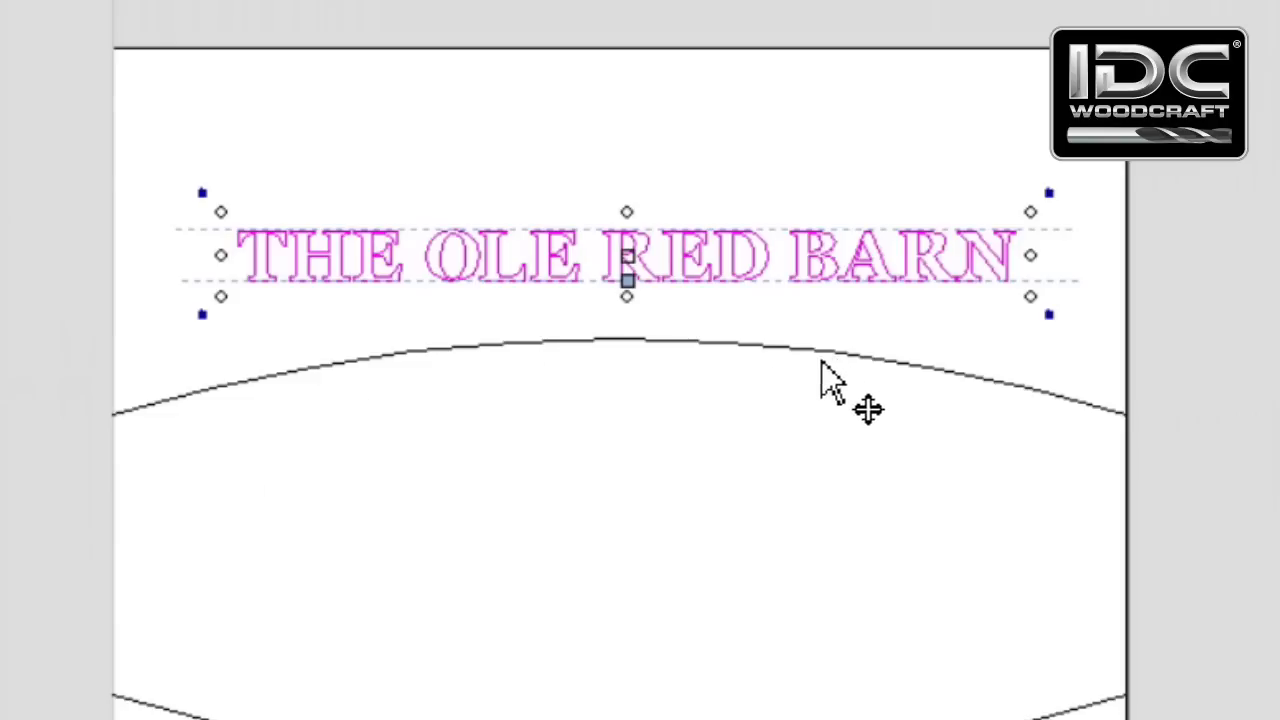
left_click(375, 357)
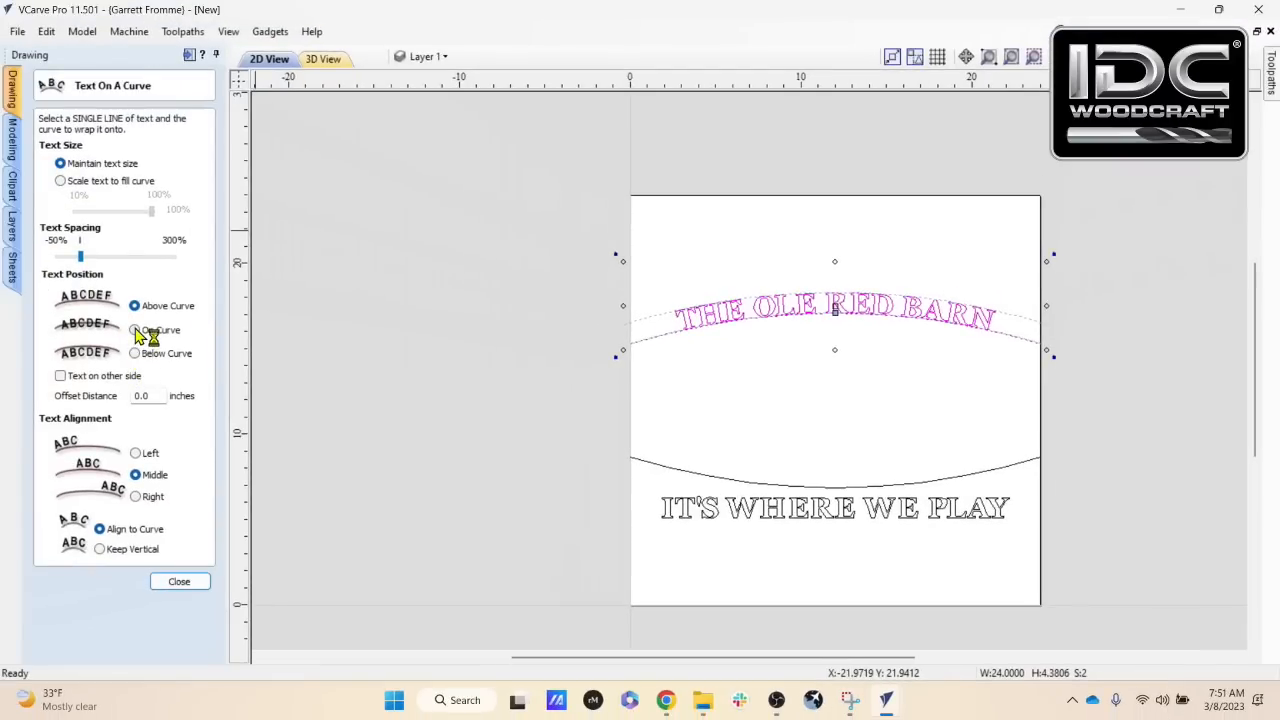
Step: Compare the On Curve and Below Curve positions for "THE OLE RED BARN" and return it to Above Curve
left_click(136, 330)
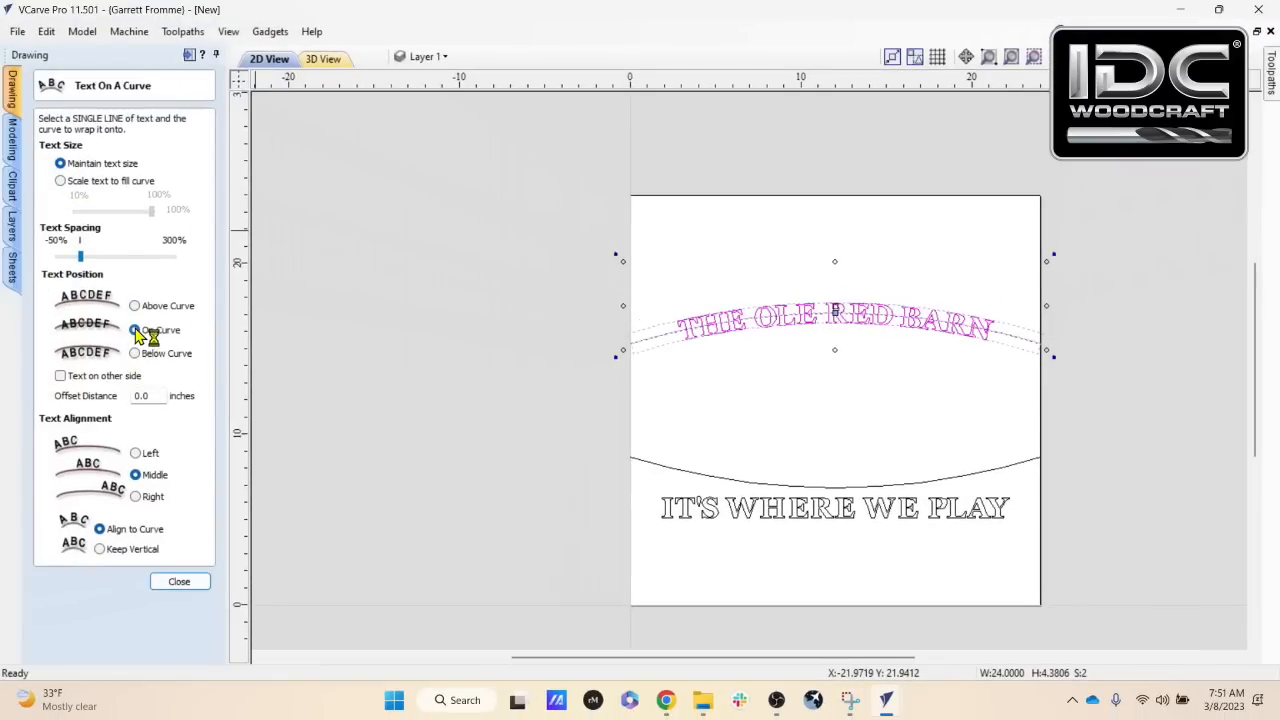
left_click(136, 354)
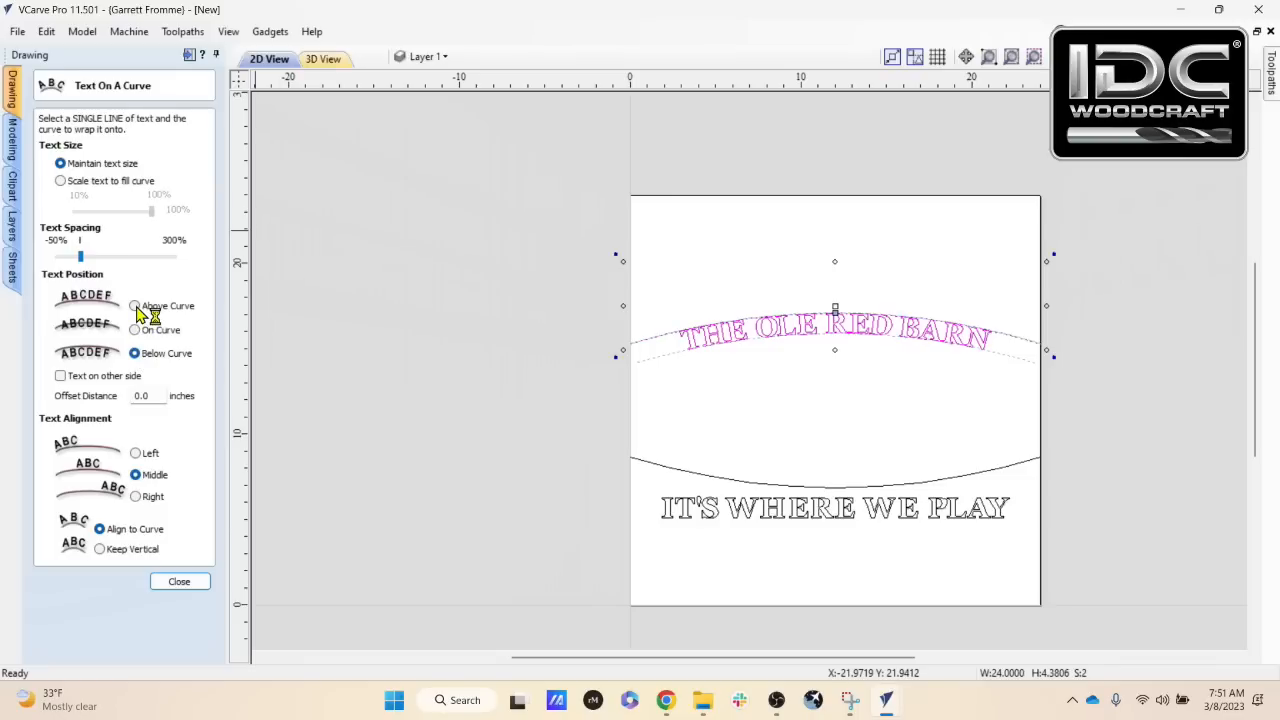
left_click(136, 307)
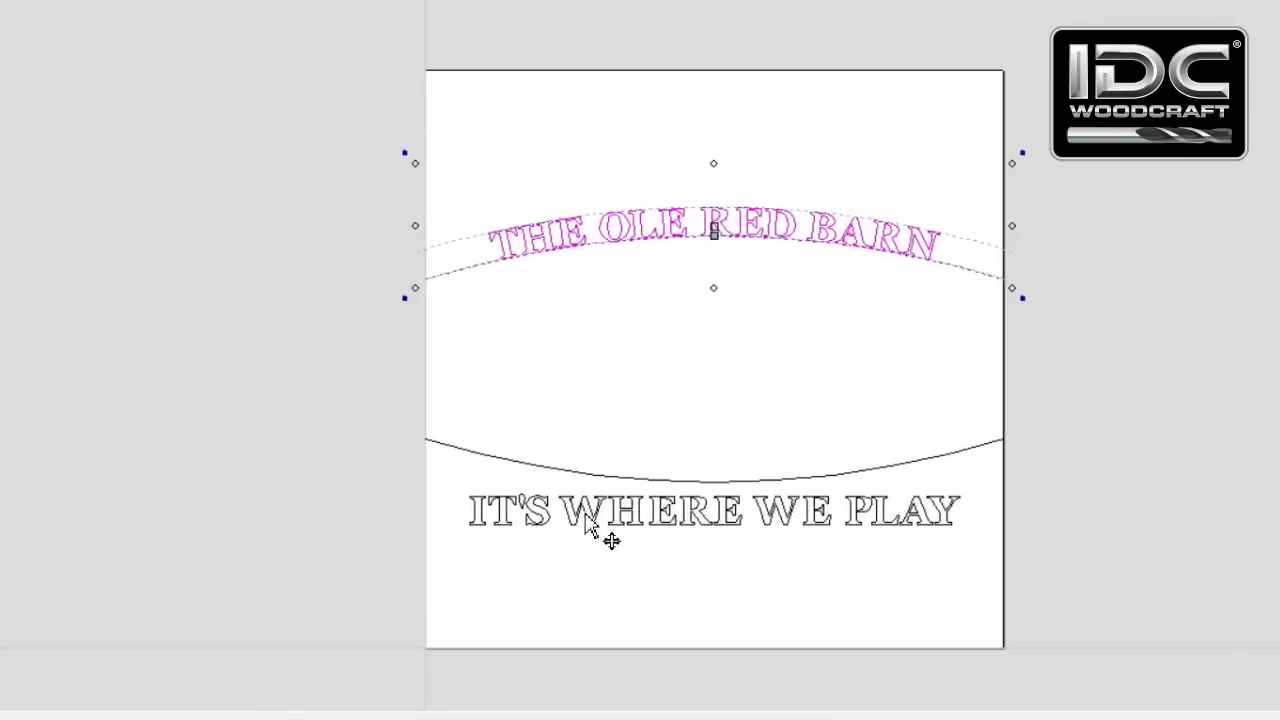
Step: Wrap "IT'S WHERE WE PLAY" onto the lower arc with the text position Below Curve
left_click(588, 512)
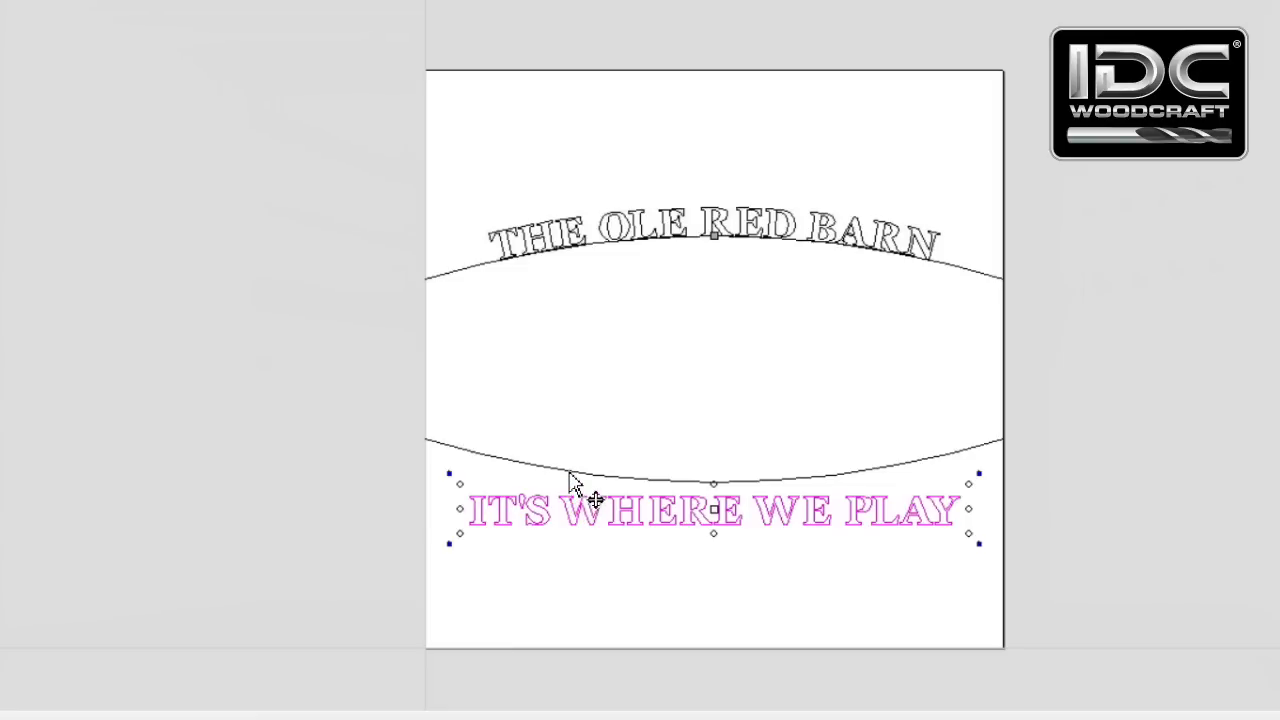
left_click(569, 474)
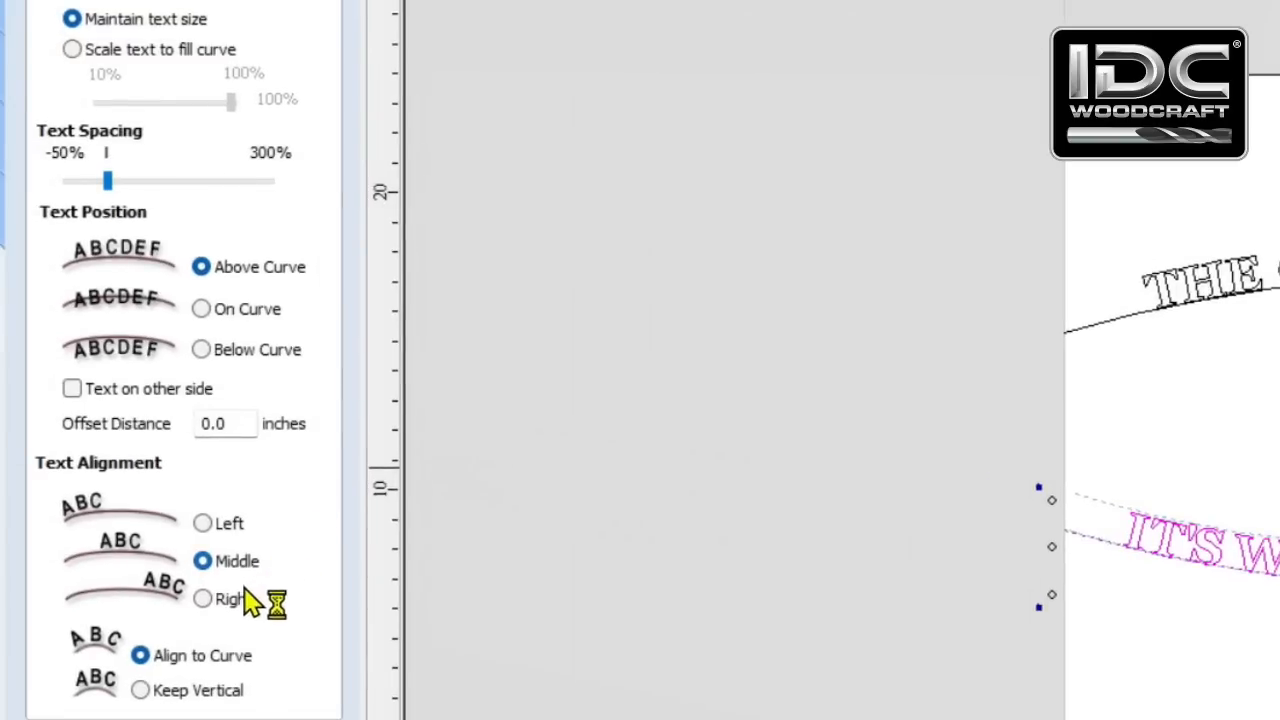
left_click(204, 350)
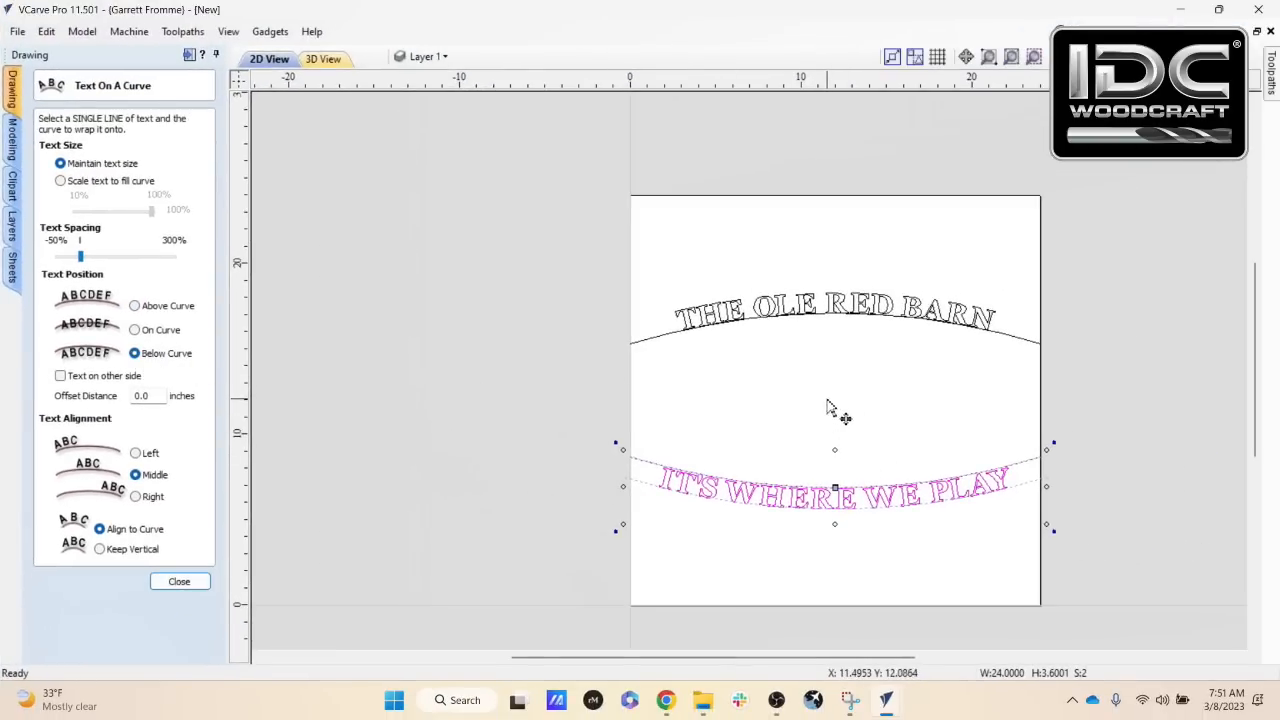
left_click(180, 582)
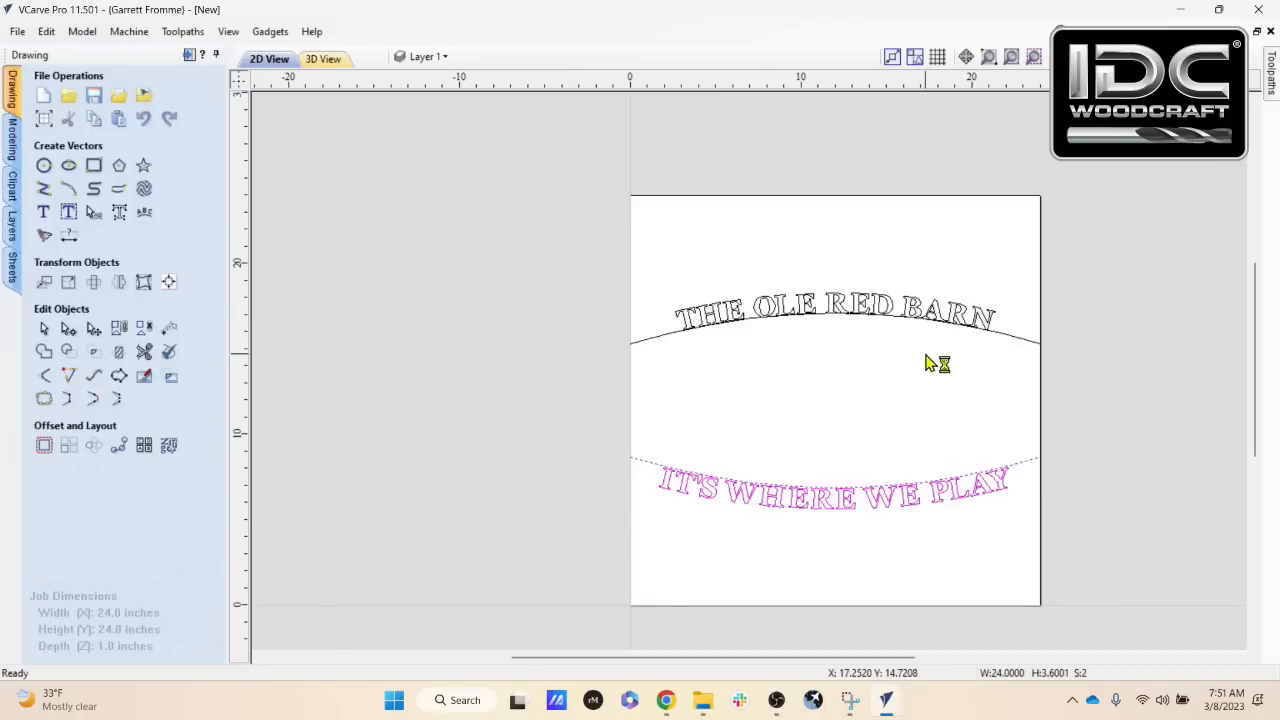
Step: Compare the curved text layout with the completed sign in the other VCarve Pro window
scroll(926, 362, "up", 1)
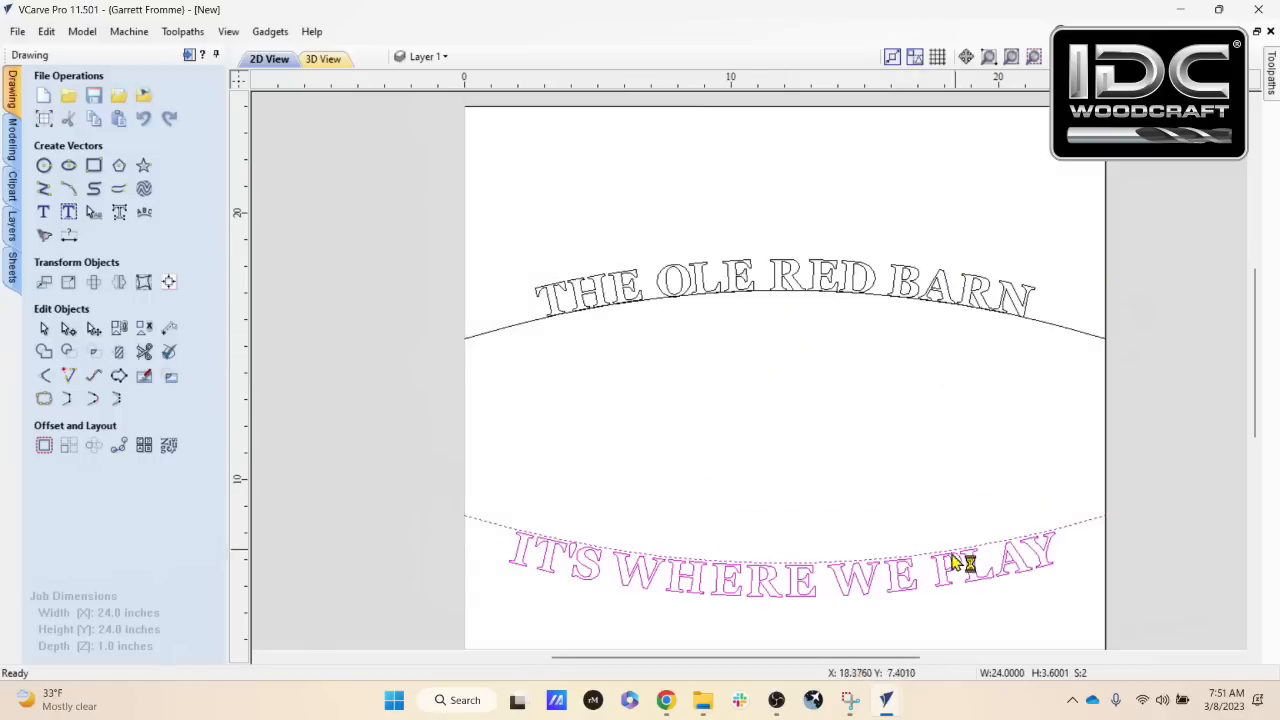
mouse_move(871, 711)
mouse_move(812, 660)
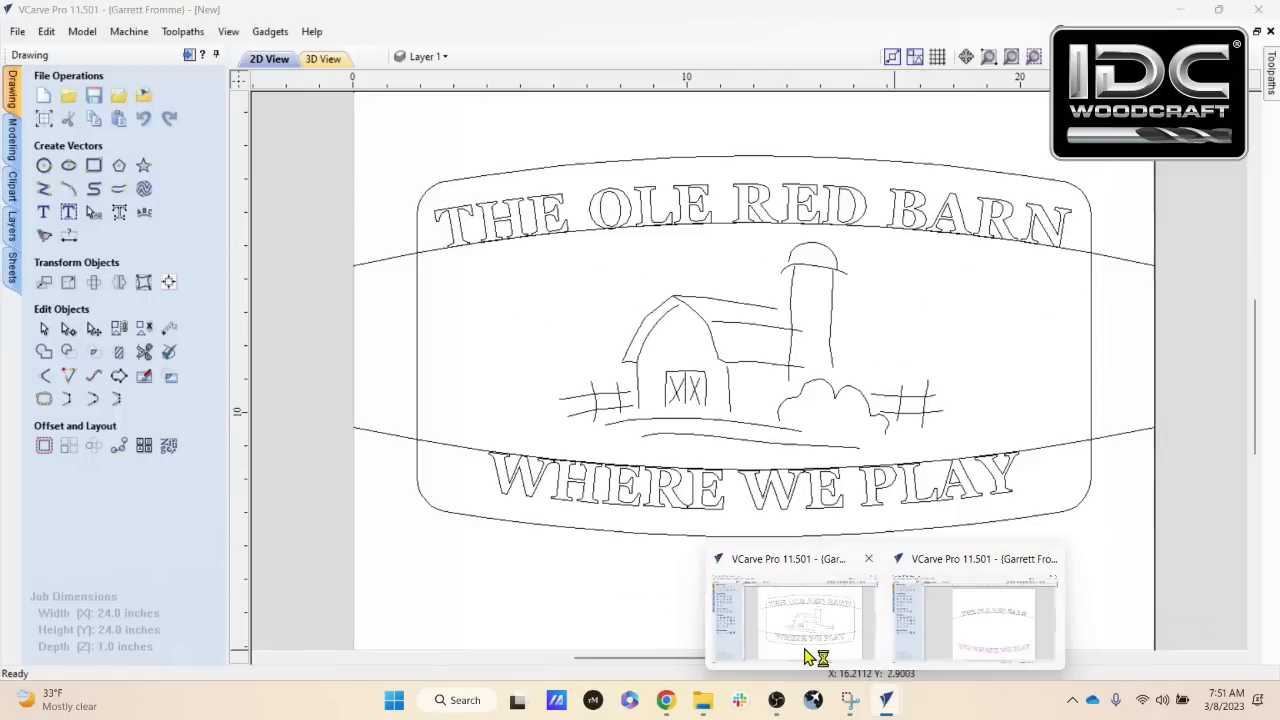
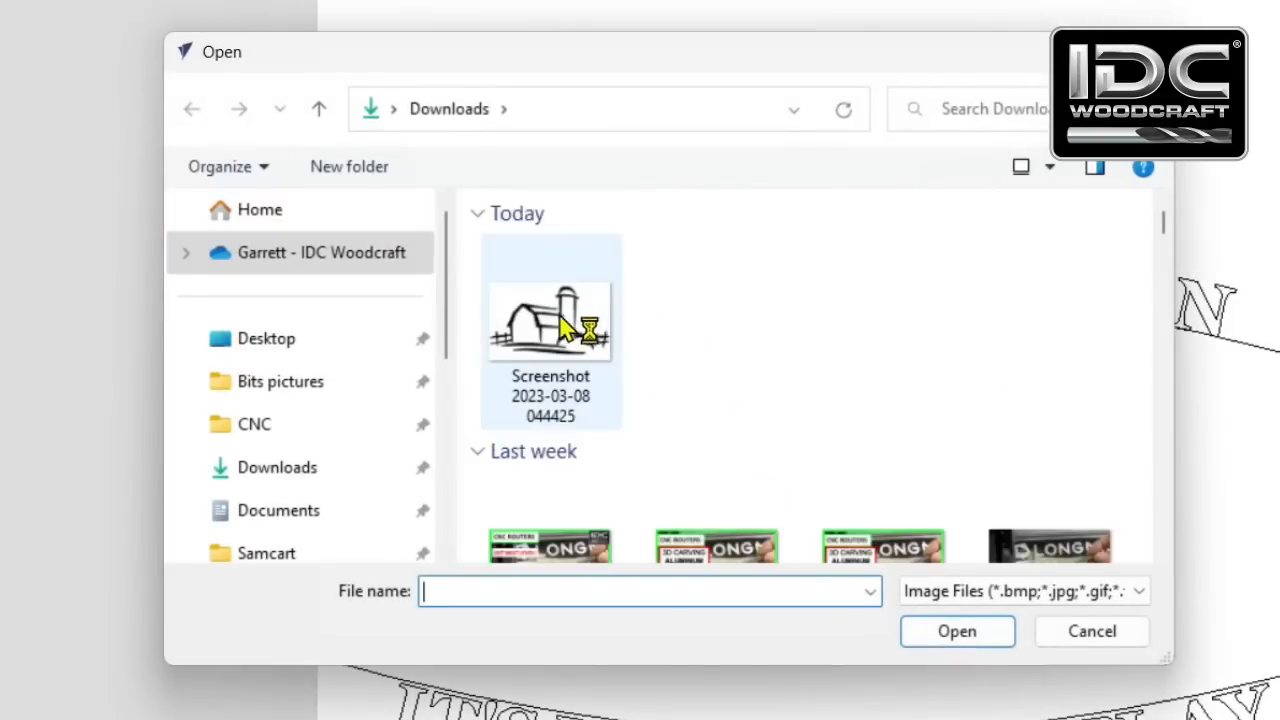
left_click(556, 333)
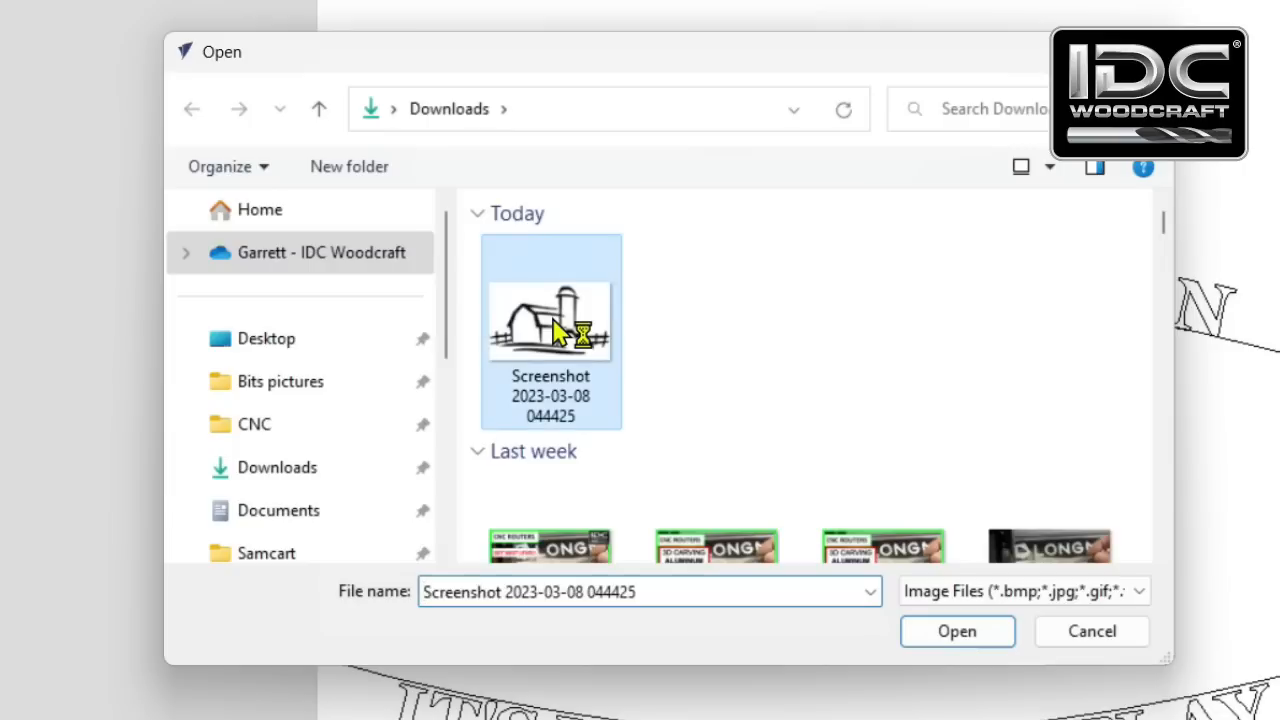
left_click(952, 634)
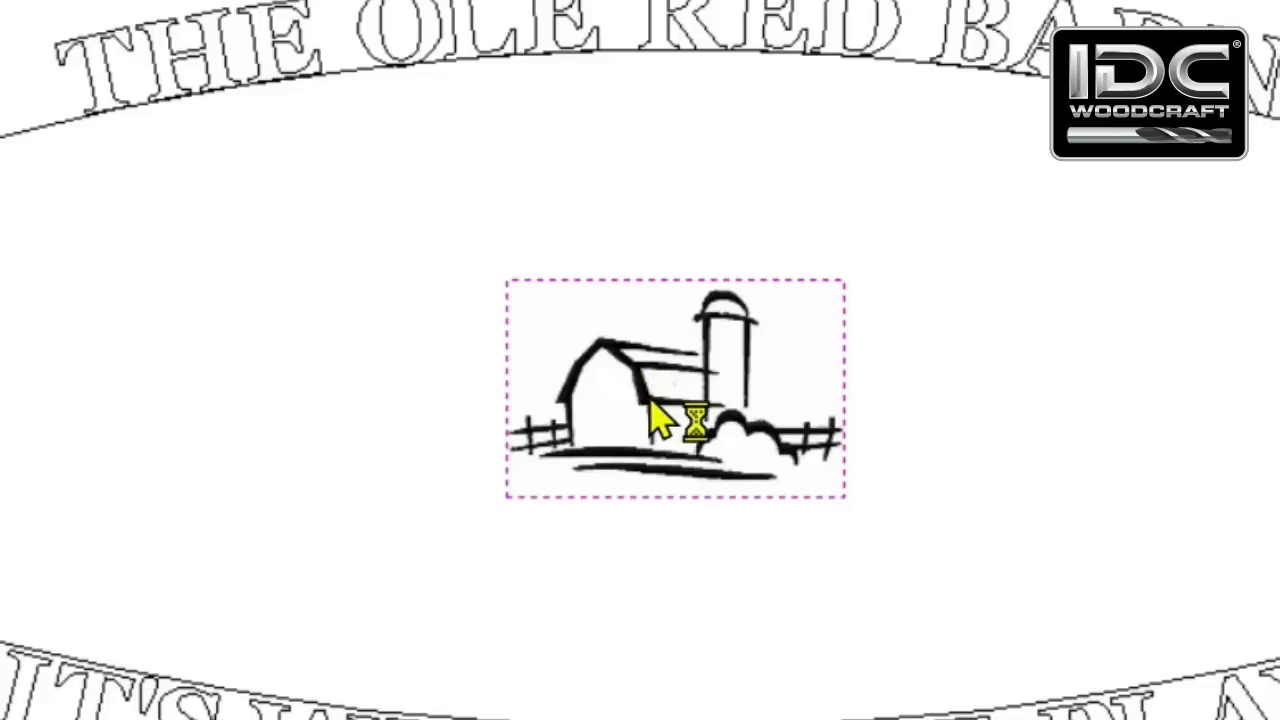
left_click(649, 402)
key("ctrl")
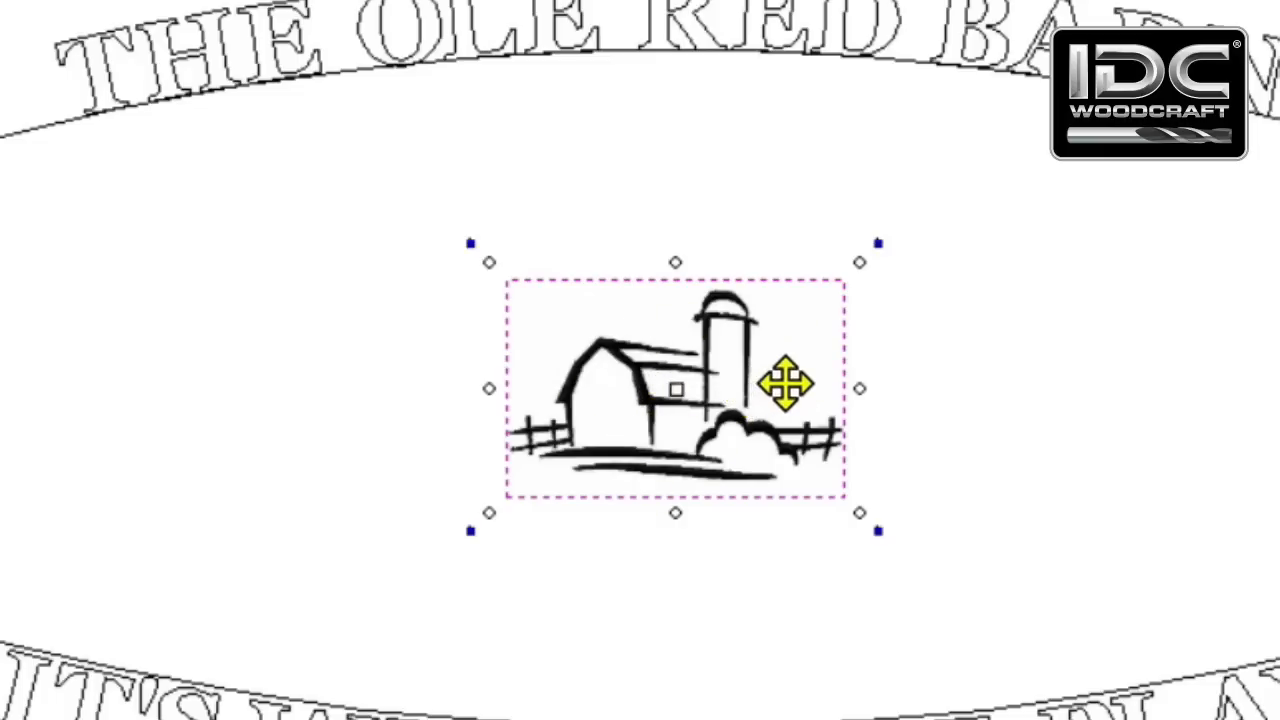
left_click(694, 400)
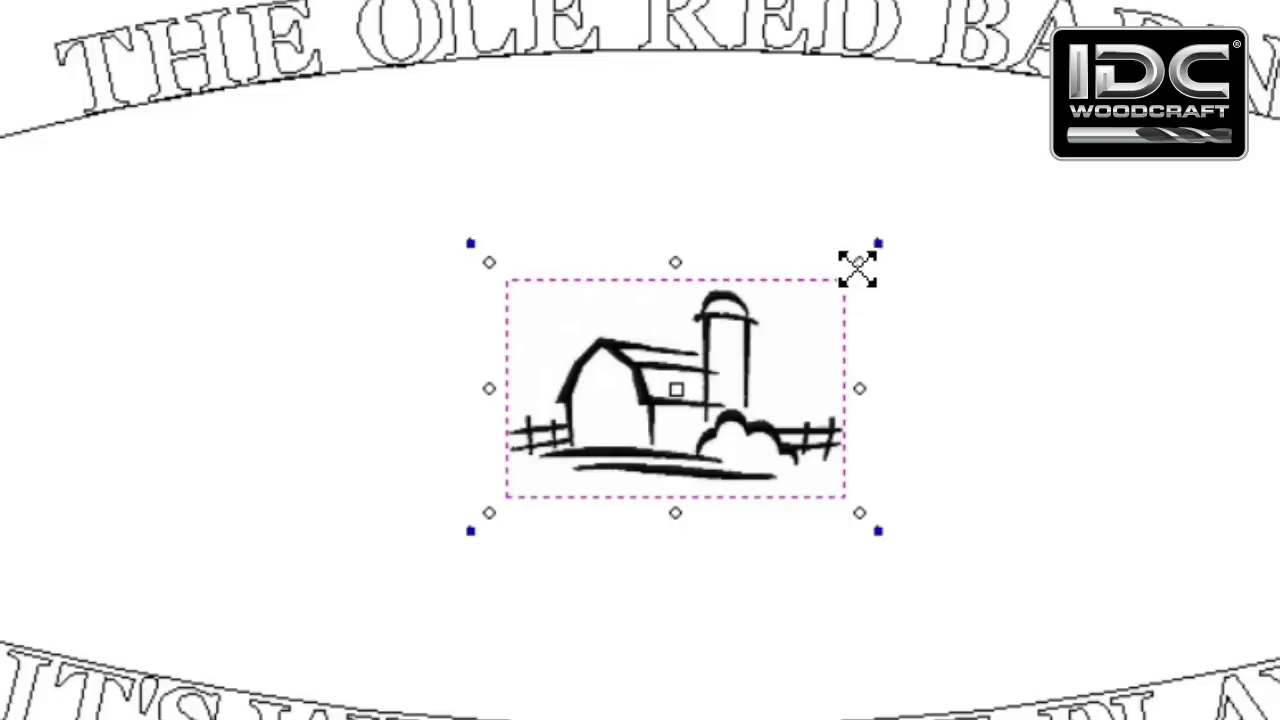
left_click_drag(857, 268, 1120, 97)
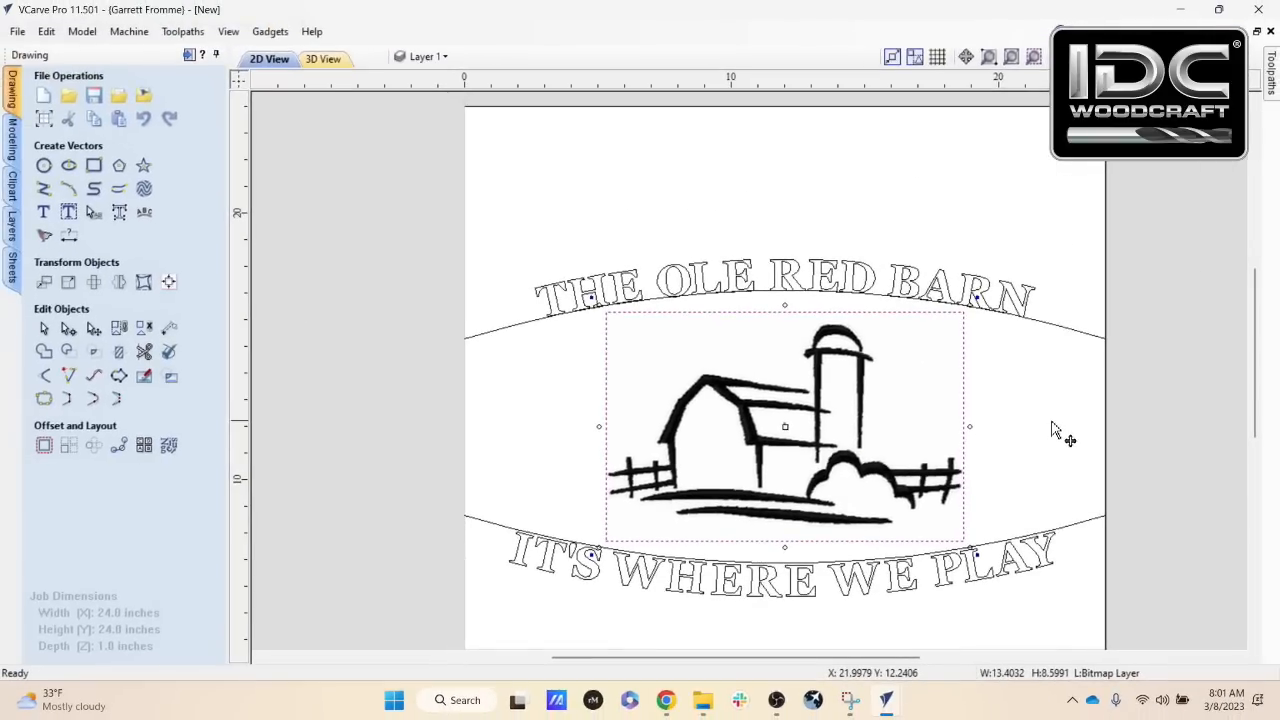
left_click(1053, 423)
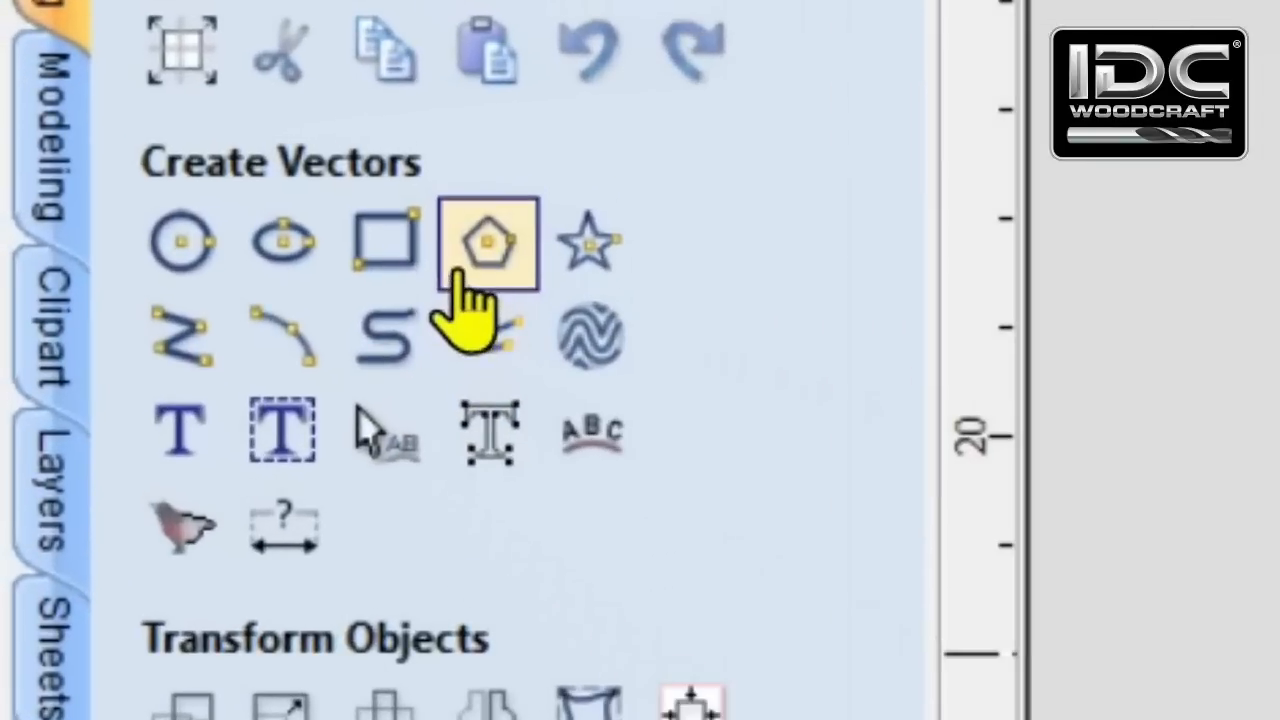
Step: Examine the Freehand Draw tool's smoothness, stabilise and bitmap fade settings and its instructions for closing and extending strokes, and leave the tool
left_click(174, 186)
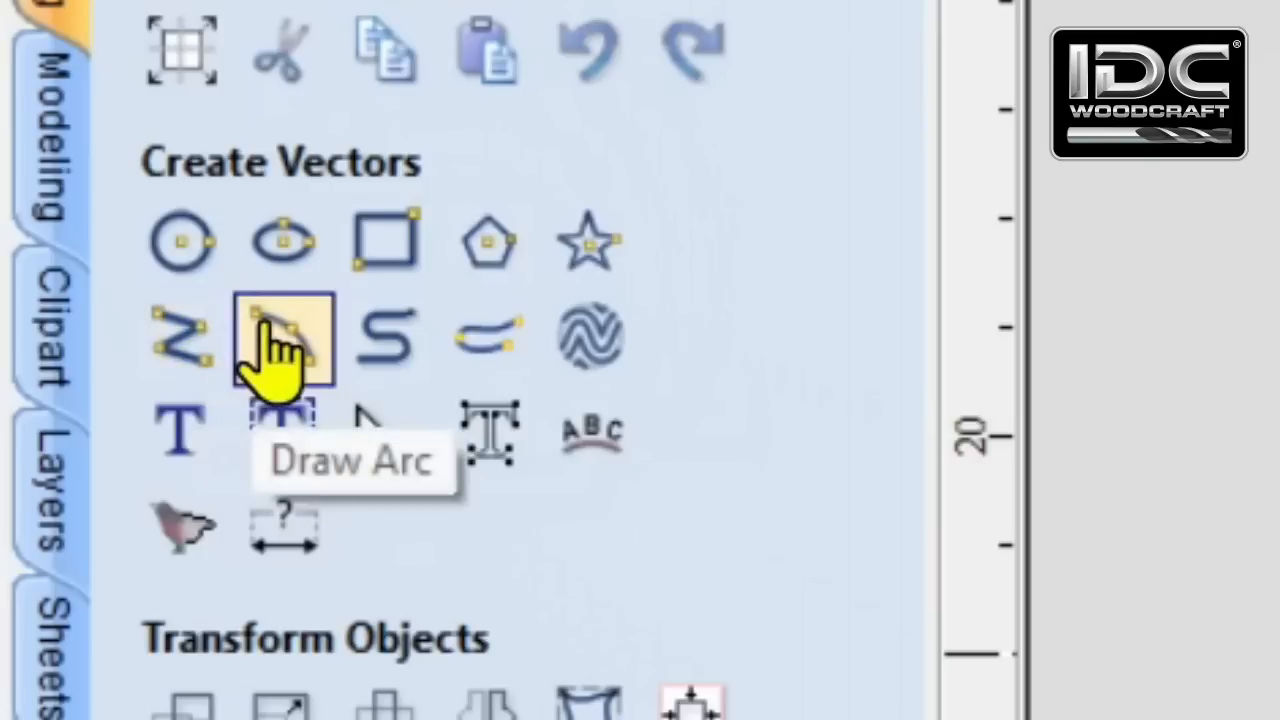
left_click(492, 340)
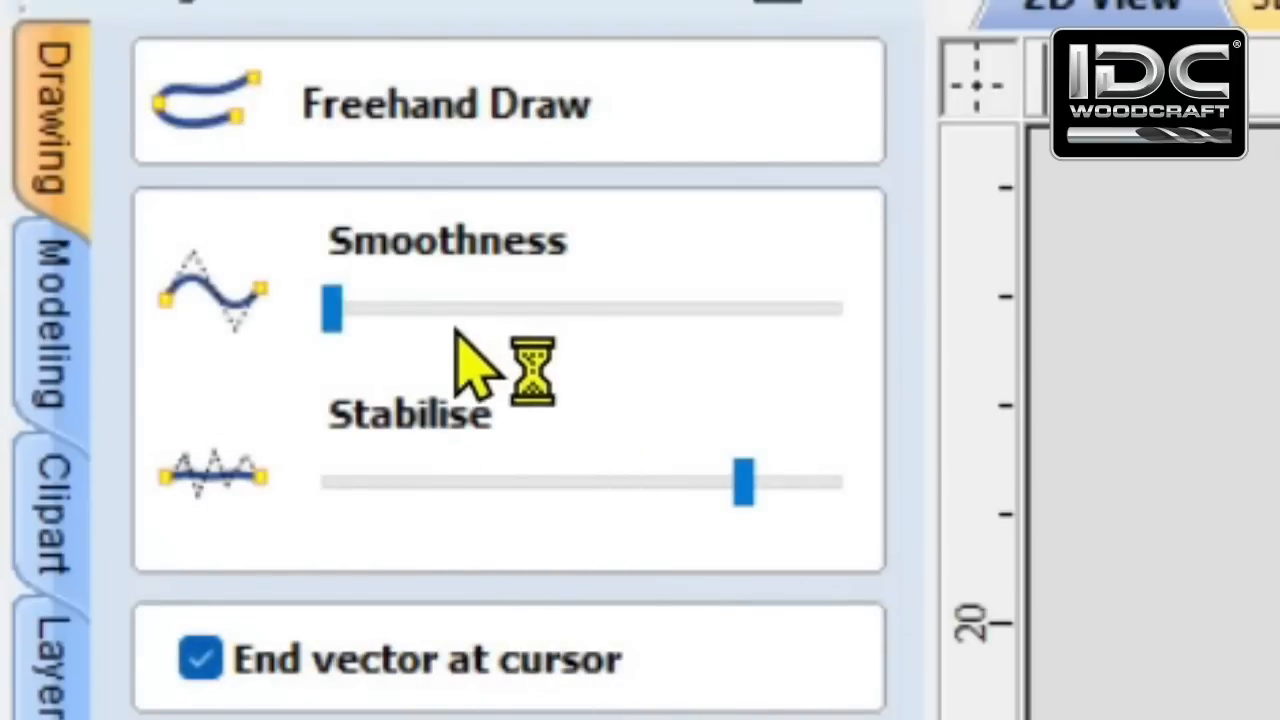
key("ctrl")
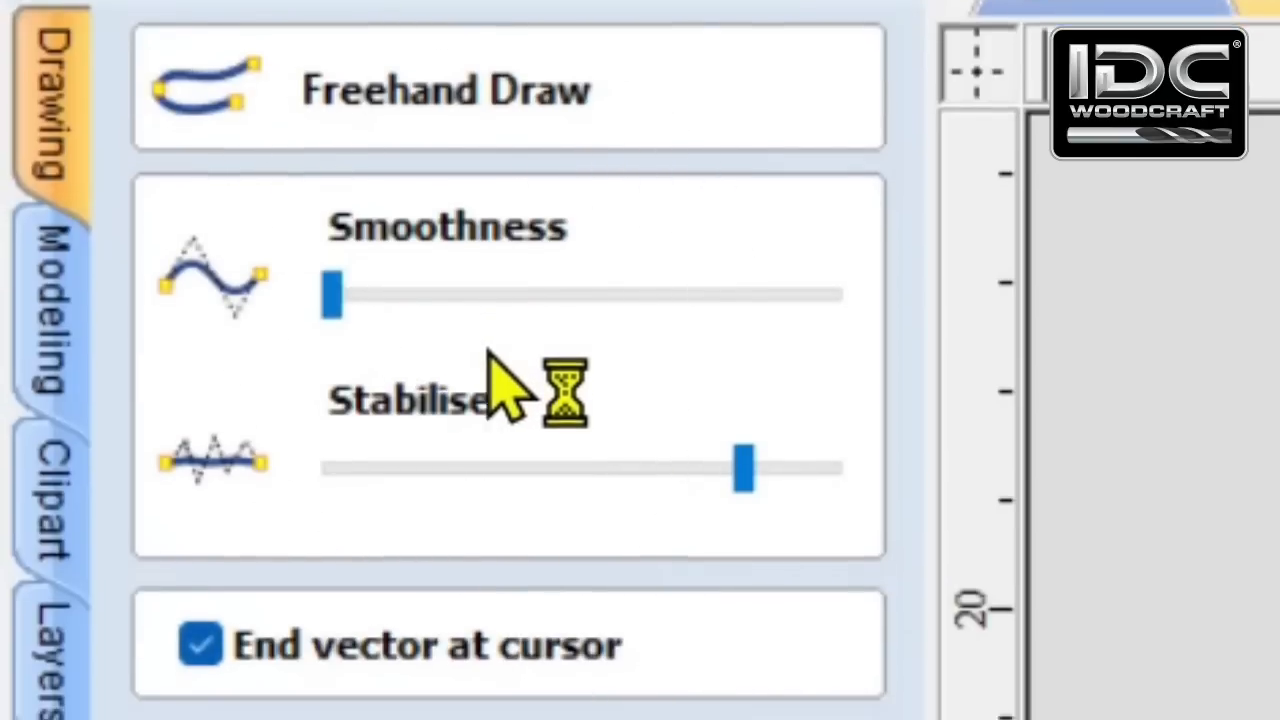
key("ctrl")
key("ctrl")
key("ctrl")
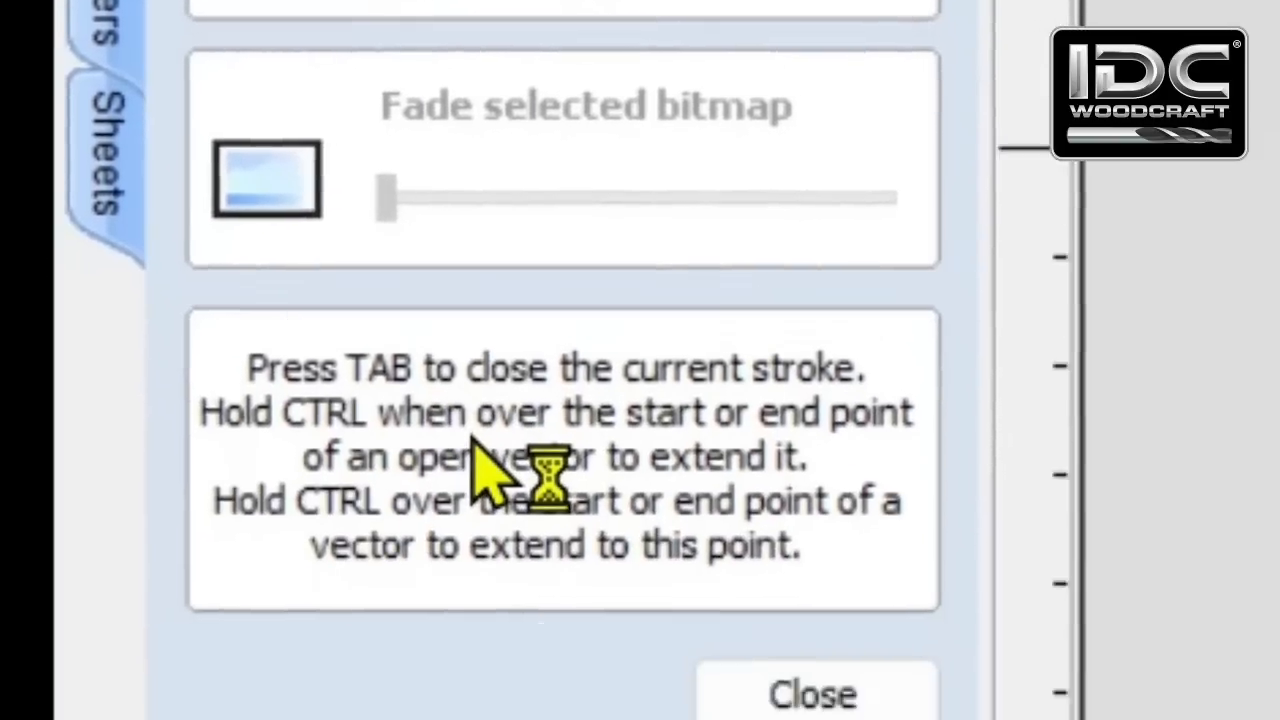
key("ctrl")
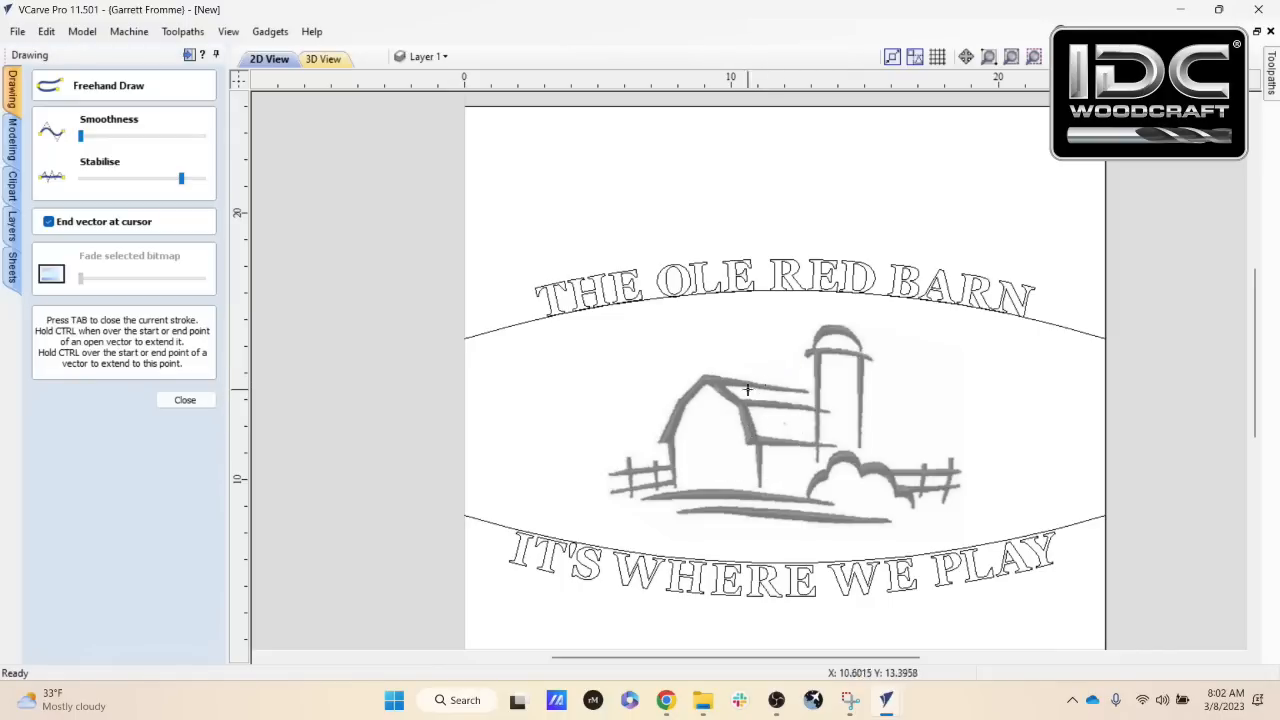
left_click(183, 401)
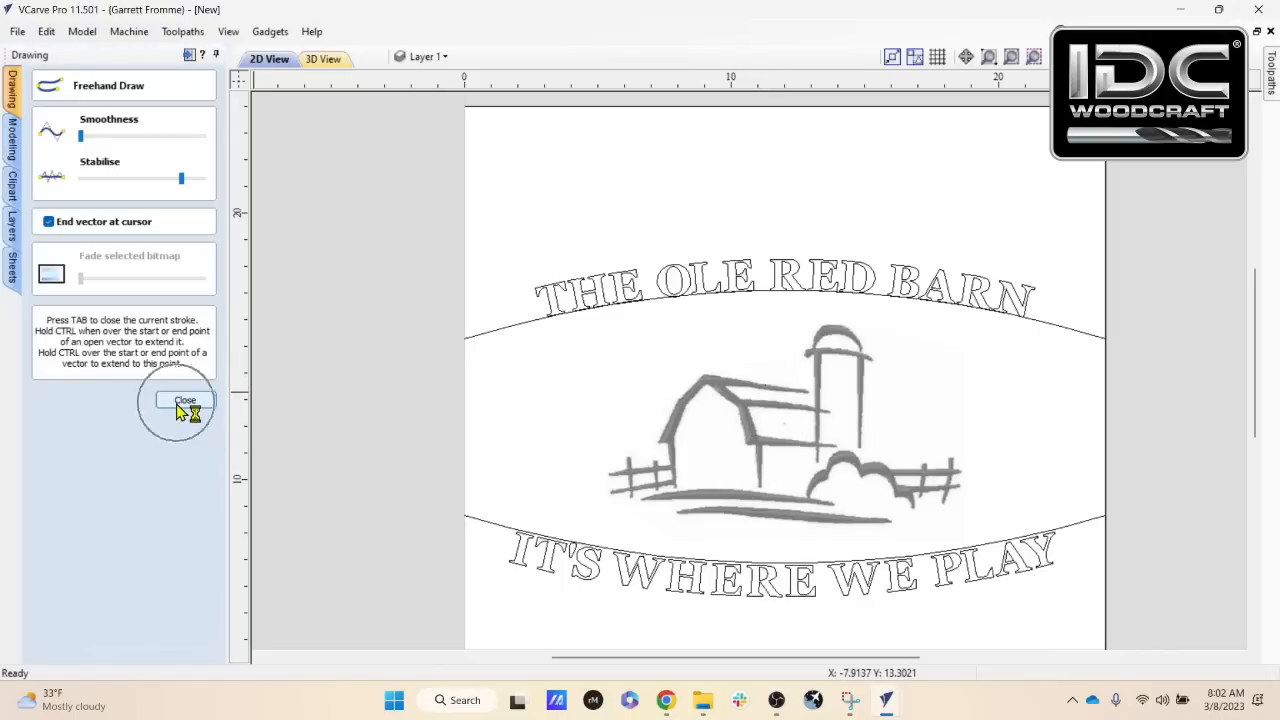
Step: Select the barn picture and use Freehand Draw's bitmap fade to lighten it to a faint grey for tracing
left_click(740, 428)
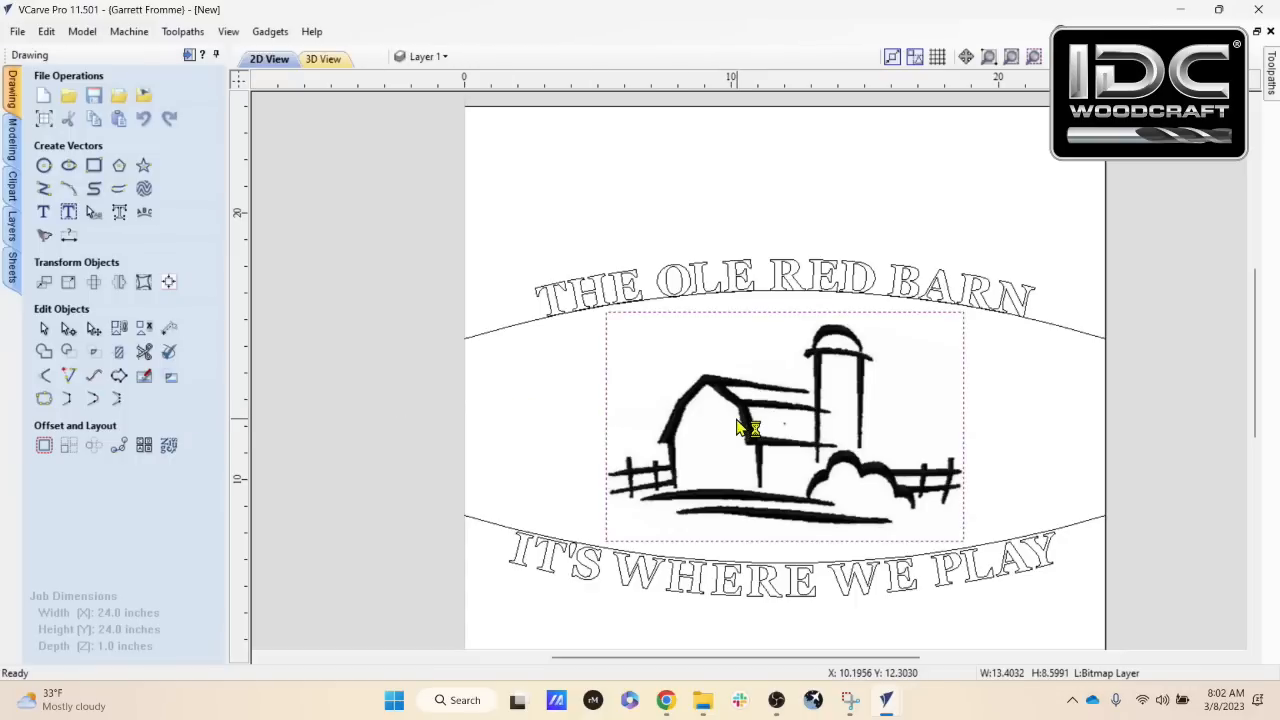
left_click(118, 190)
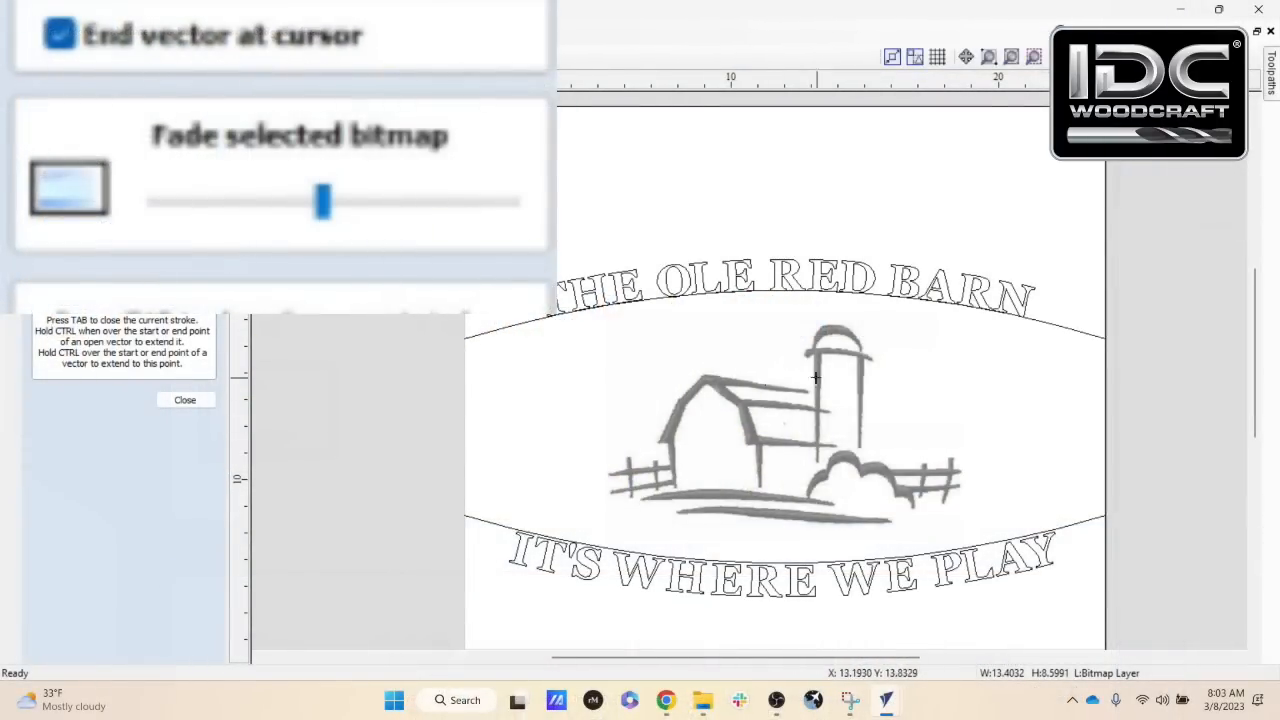
scroll(774, 460, "up", 4)
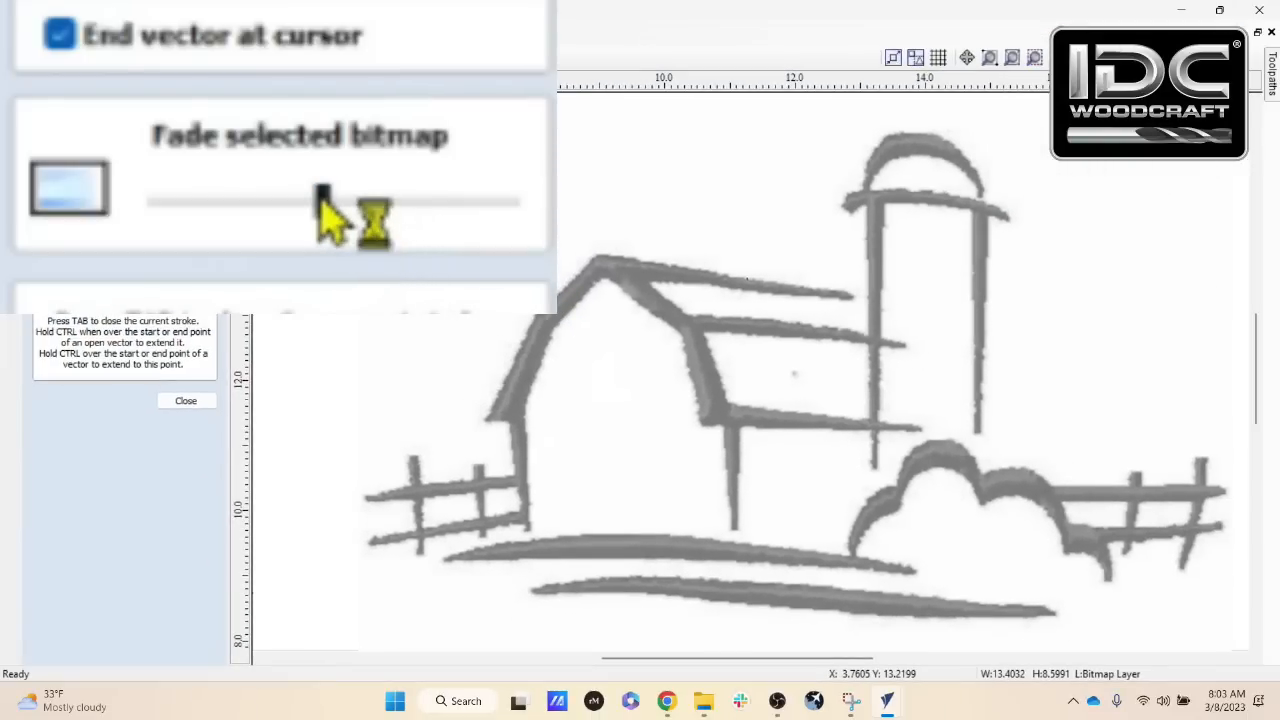
left_click_drag(318, 195, 140, 186)
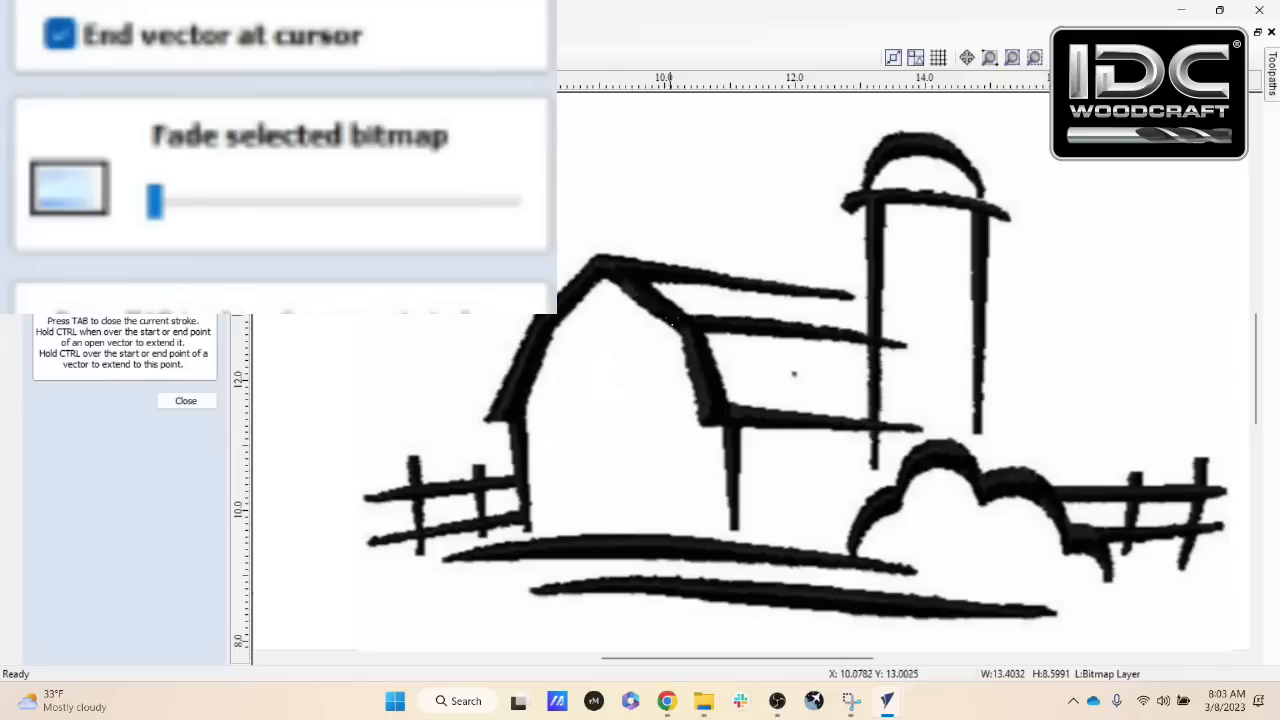
left_click_drag(150, 201, 440, 214)
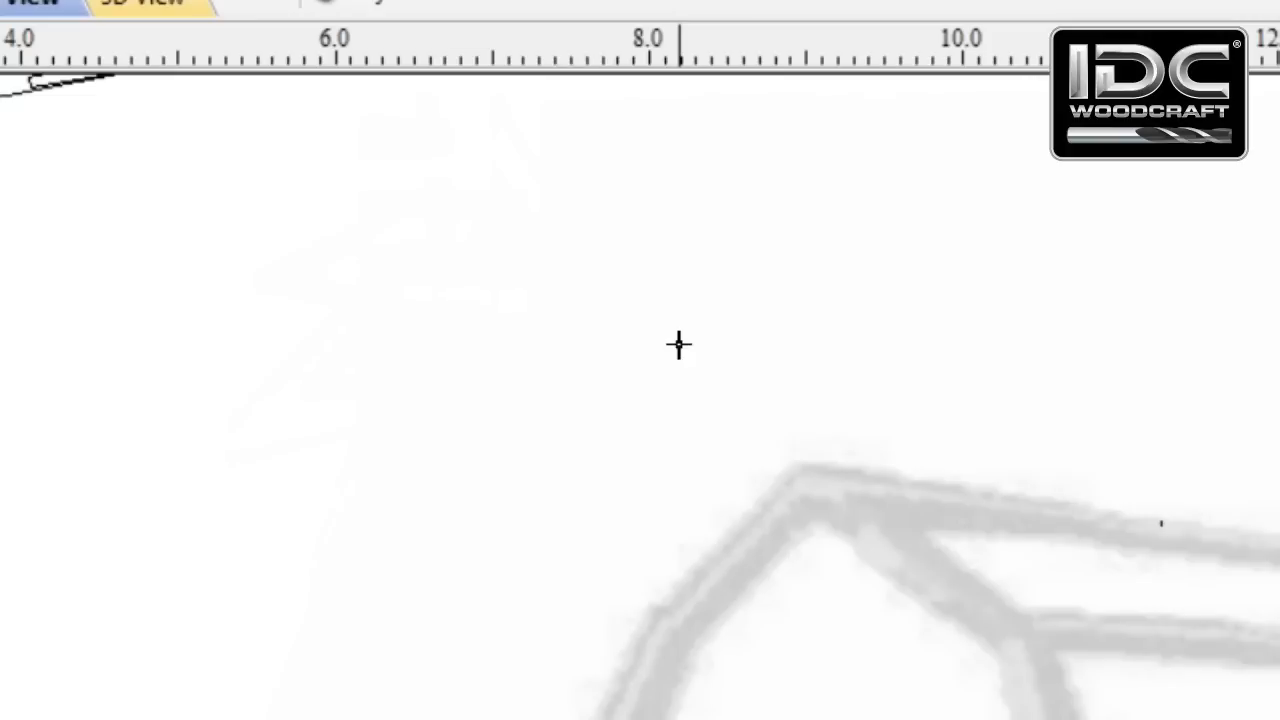
Step: Sketch a looping practice stroke and a U-shaped practice stroke freehand above the barn roof
left_click(679, 345)
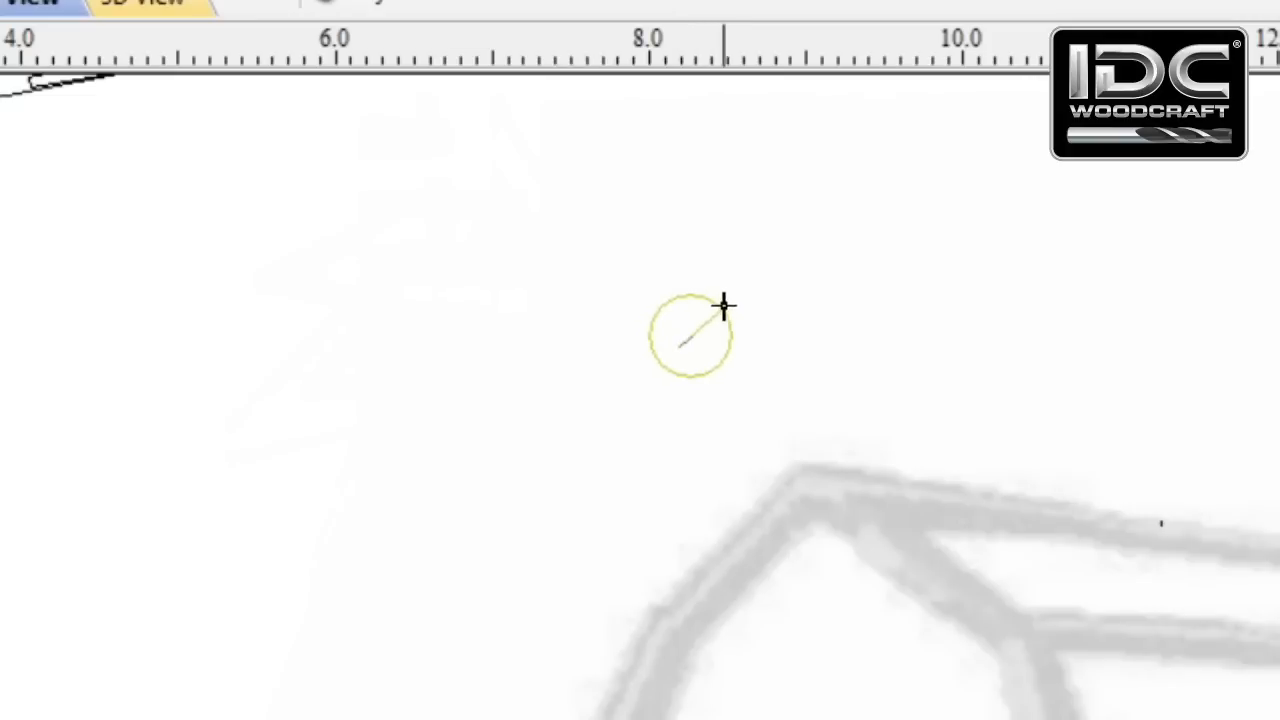
mouse_move(784, 263)
left_mouse_down()
mouse_move(849, 257)
mouse_move(891, 289)
mouse_move(922, 395)
mouse_move(971, 411)
mouse_move(1060, 400)
mouse_move(1072, 362)
mouse_move(1049, 294)
mouse_move(1000, 243)
mouse_move(917, 203)
mouse_move(815, 182)
mouse_move(723, 206)
mouse_move(660, 271)
mouse_move(648, 305)
mouse_move(600, 337)
mouse_move(563, 318)
mouse_move(569, 260)
mouse_move(642, 216)
mouse_move(700, 251)
mouse_move(777, 363)
mouse_move(829, 368)
mouse_move(855, 348)
left_mouse_up()
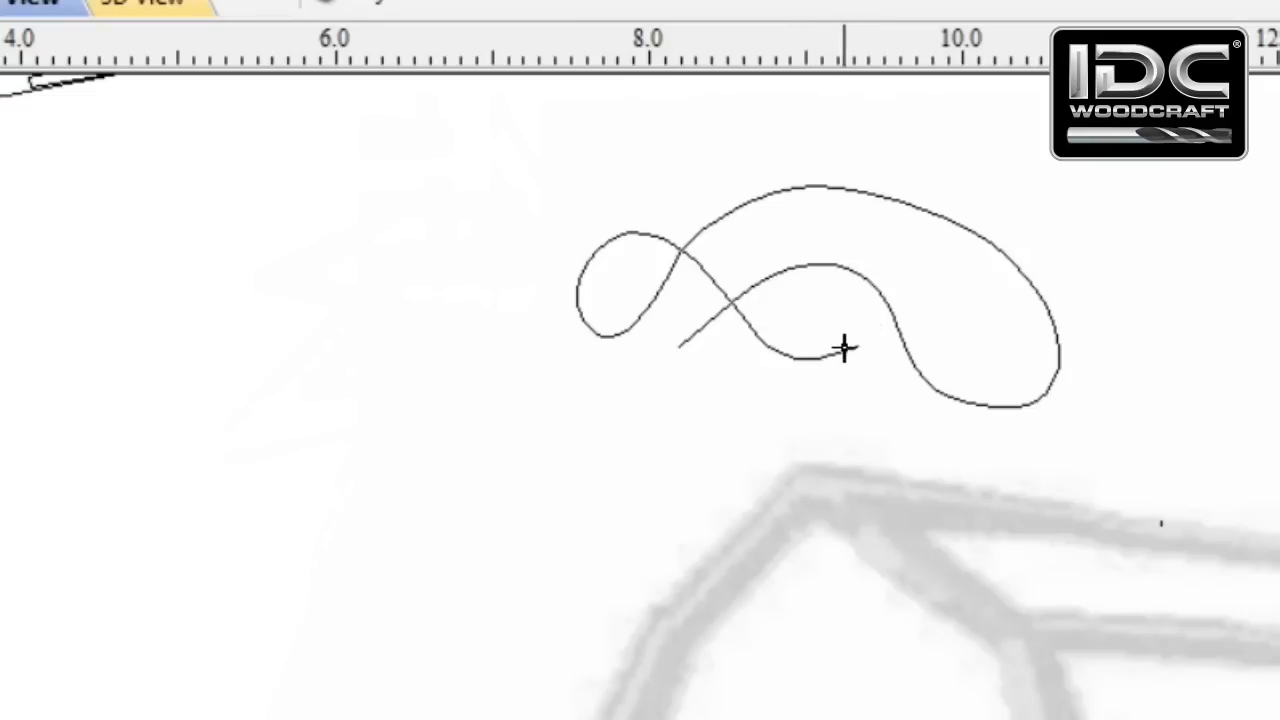
mouse_move(467, 401)
left_mouse_down()
mouse_move(533, 533)
mouse_move(646, 517)
mouse_move(669, 439)
left_mouse_up()
left_click_drag(946, 499, 919, 463)
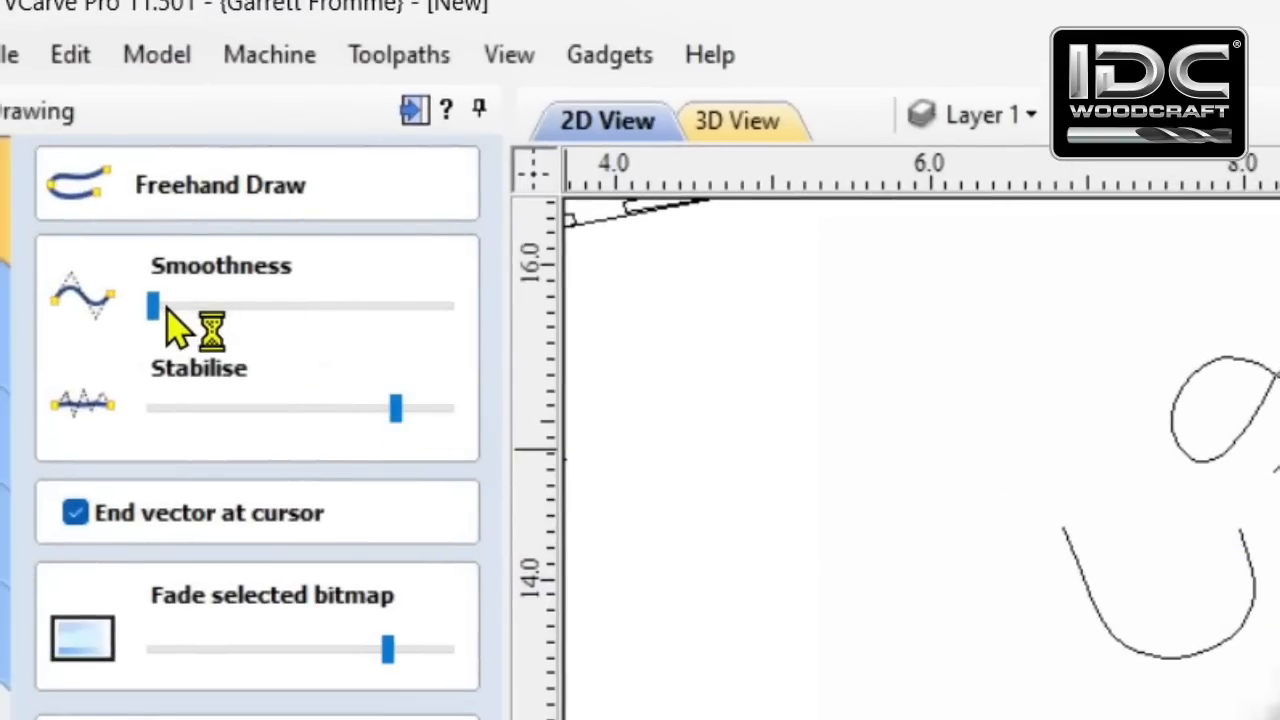
Step: Test a short freehand stroke with Smoothness raised close to its maximum, and return Smoothness to its minimum
left_click_drag(156, 310, 410, 308)
left_click_drag(948, 575, 1046, 531)
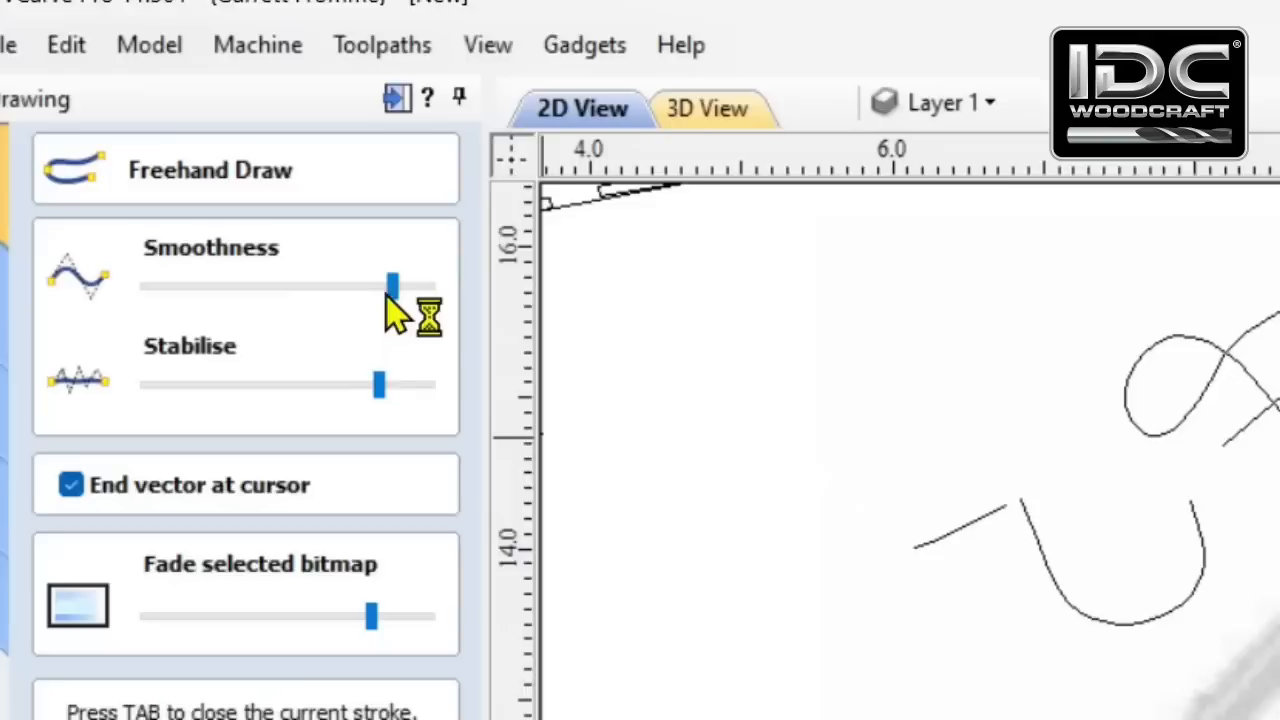
left_click_drag(390, 288, 142, 288)
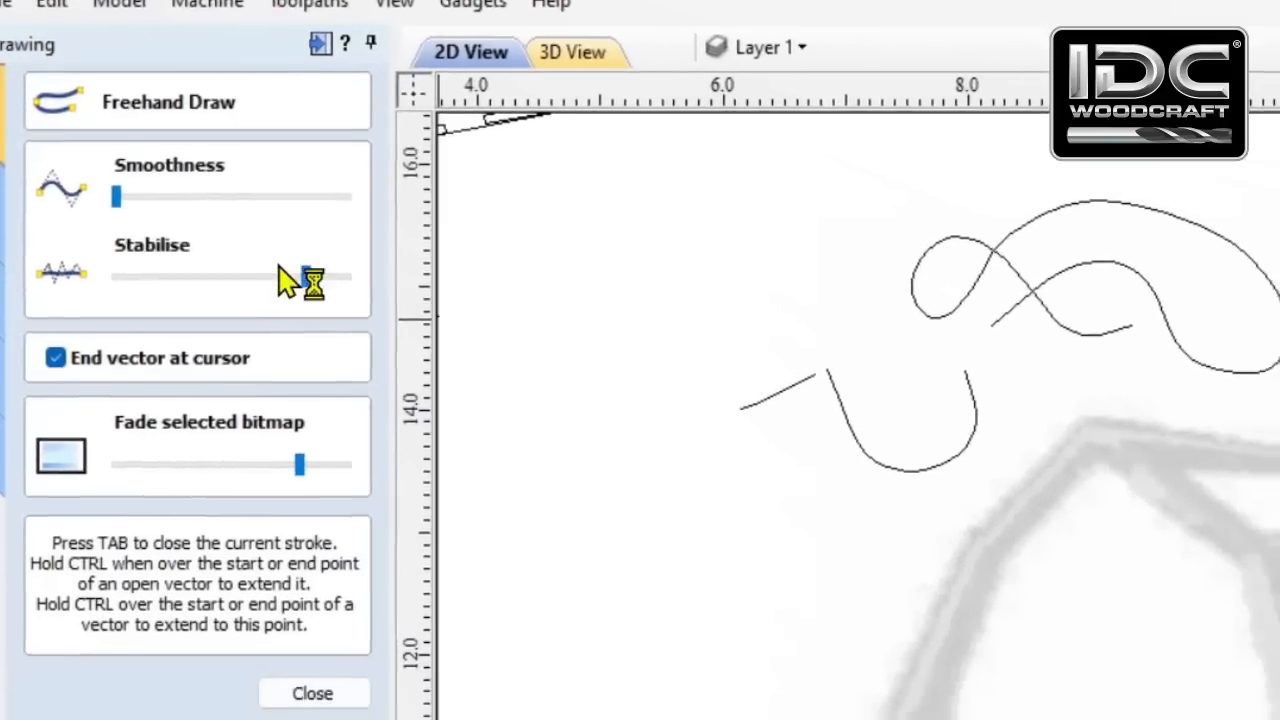
Step: Test freehand strokes with Stabilise at its maximum and at its minimum, and raise Stabilise again to about 70 percent
left_click_drag(314, 276, 352, 276)
mouse_move(675, 446)
left_mouse_down()
mouse_move(777, 443)
mouse_move(806, 470)
mouse_move(758, 506)
mouse_move(706, 497)
mouse_move(689, 446)
mouse_move(711, 400)
left_mouse_up()
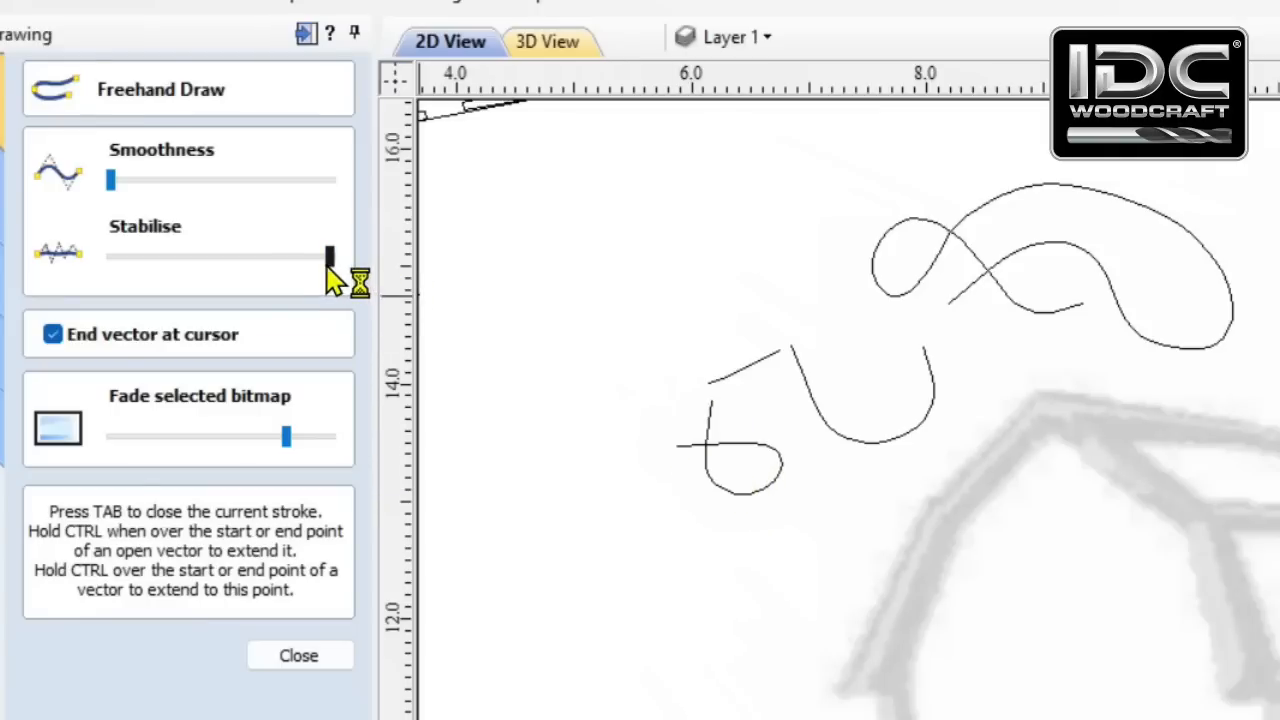
left_click_drag(329, 266, 118, 268)
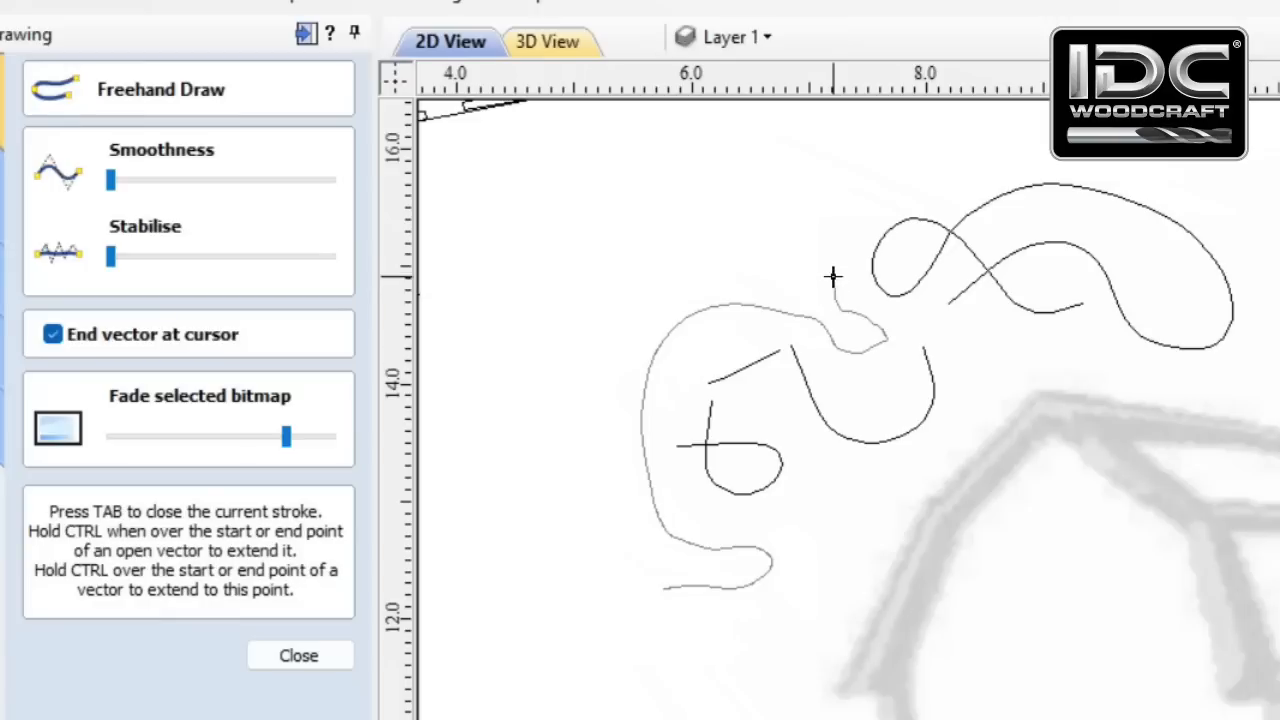
left_click_drag(847, 233, 847, 233)
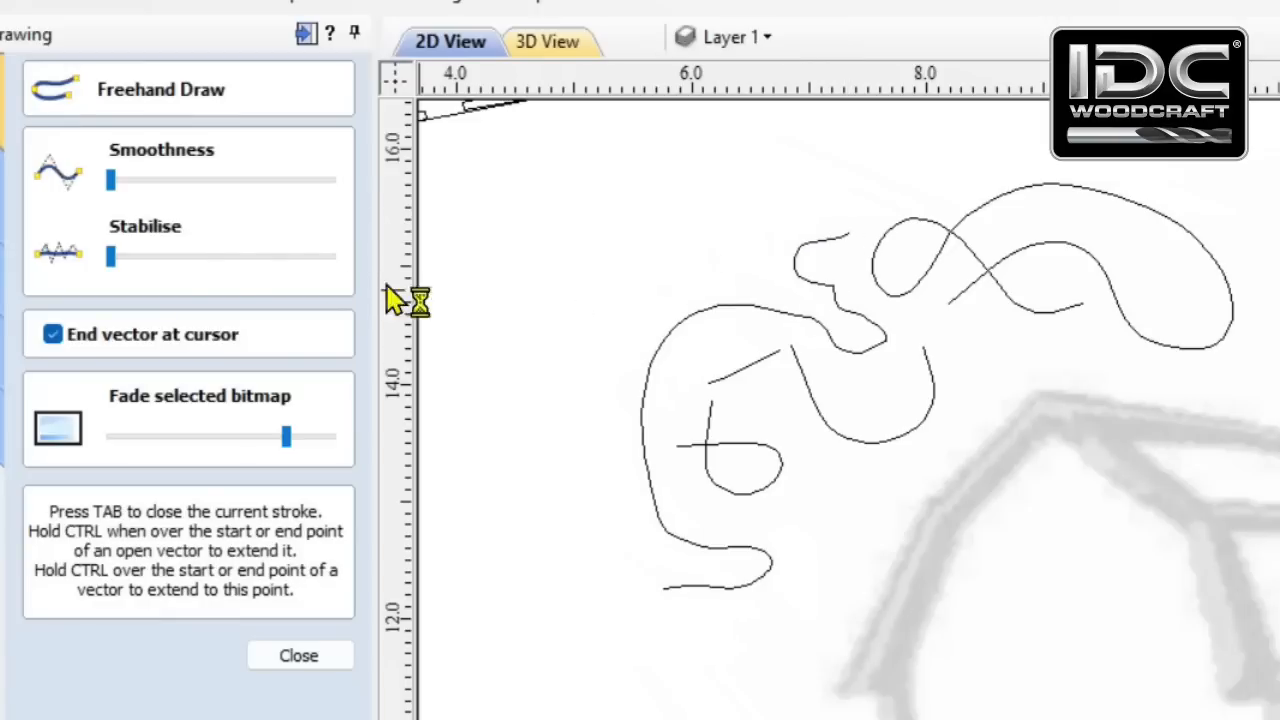
left_click_drag(112, 257, 265, 268)
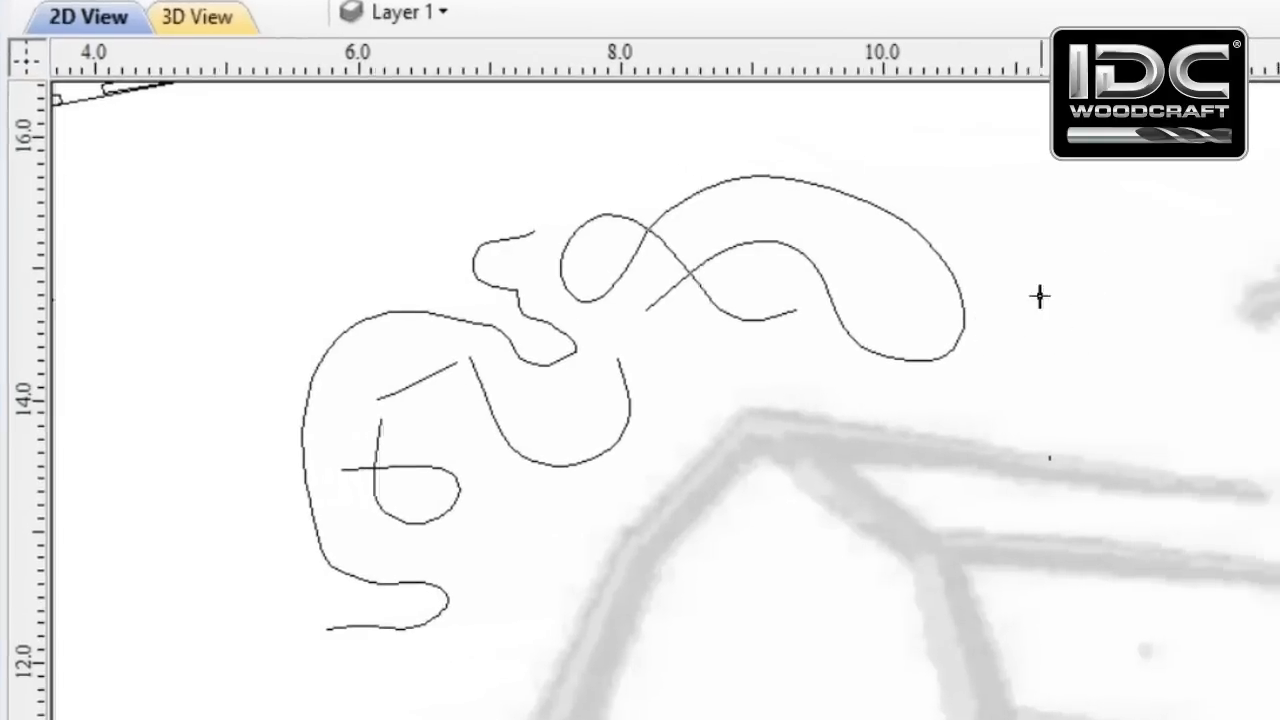
Step: Sketch two nested freehand practice loops of similar shape between the barn roof and the silo
mouse_move(873, 278)
left_mouse_down()
mouse_move(906, 284)
mouse_move(939, 323)
mouse_move(953, 404)
mouse_move(991, 432)
left_mouse_up()
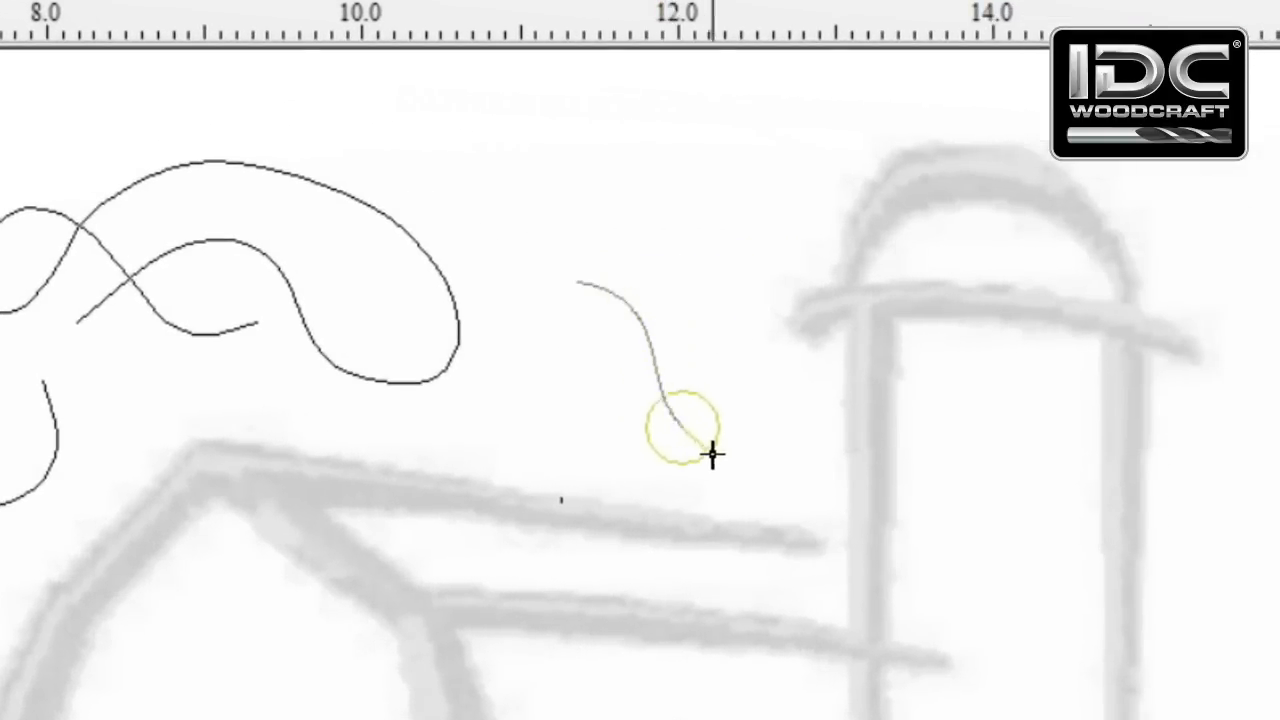
mouse_move(712, 455)
left_mouse_down()
mouse_move(789, 440)
mouse_move(771, 314)
mouse_move(629, 251)
mouse_move(545, 271)
mouse_move(534, 363)
mouse_move(625, 434)
left_mouse_up()
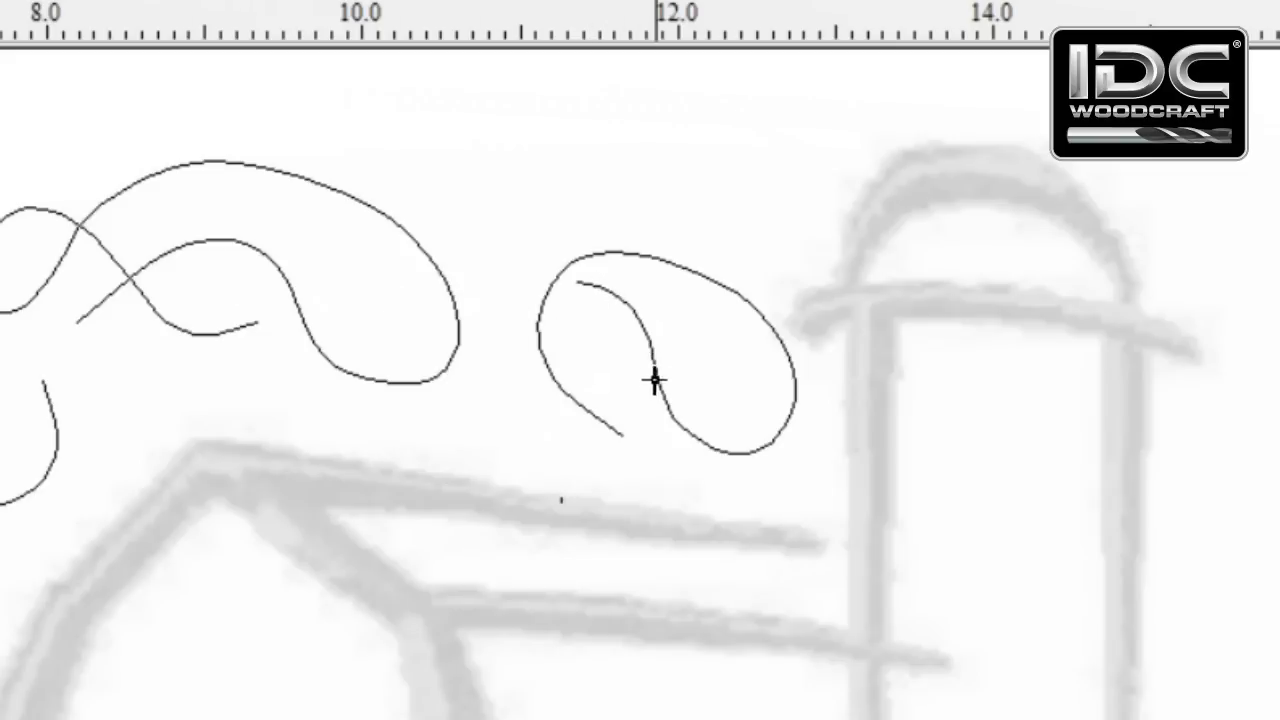
mouse_move(575, 328)
left_mouse_down()
mouse_move(603, 346)
mouse_move(643, 446)
mouse_move(677, 483)
mouse_move(749, 486)
mouse_move(811, 460)
mouse_move(831, 357)
mouse_move(805, 288)
mouse_move(703, 223)
mouse_move(623, 217)
mouse_move(543, 246)
mouse_move(512, 312)
mouse_move(517, 403)
mouse_move(547, 437)
left_mouse_up()
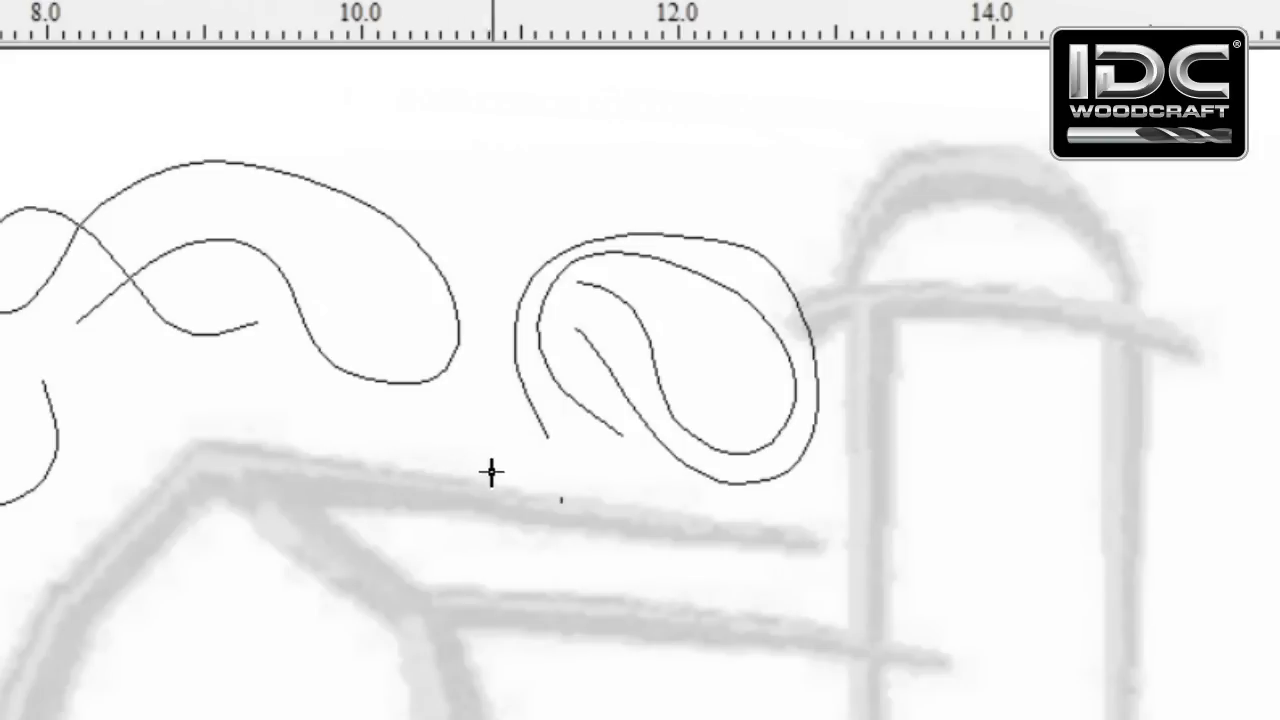
Step: Compare the nodes of the inner and outer practice loops in node editing
scroll(578, 415, "up", 2)
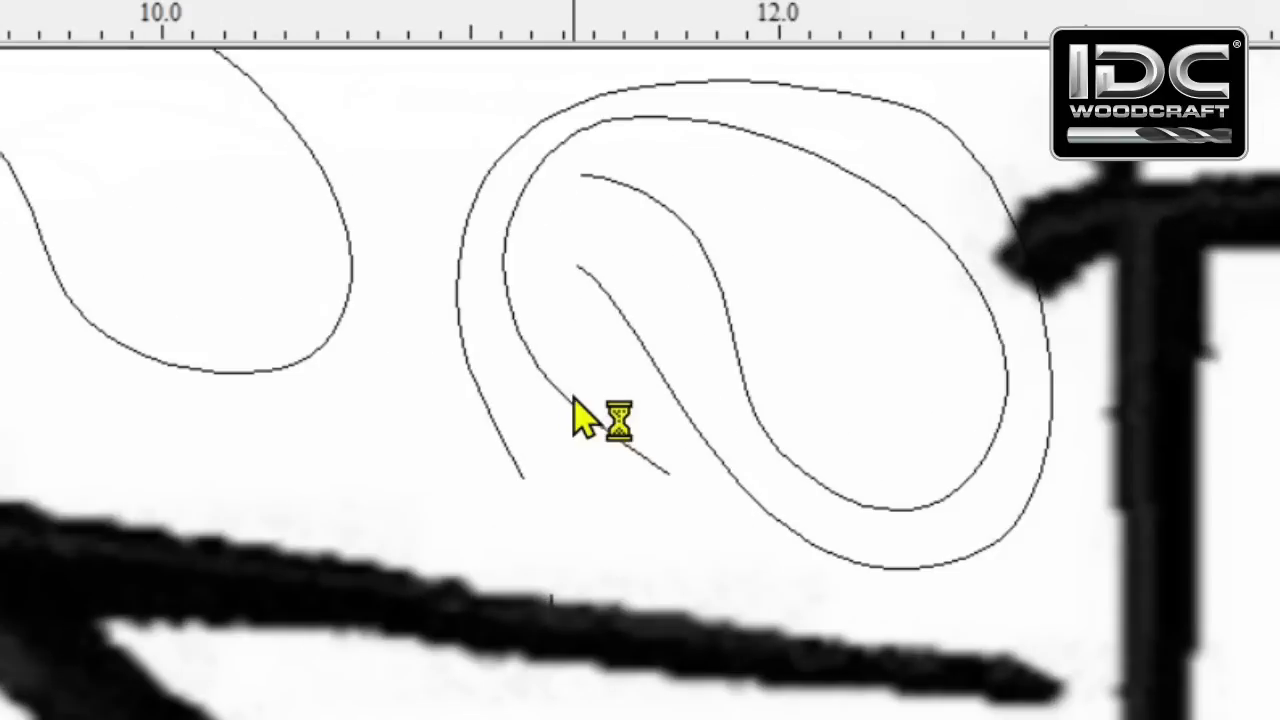
left_click(704, 256)
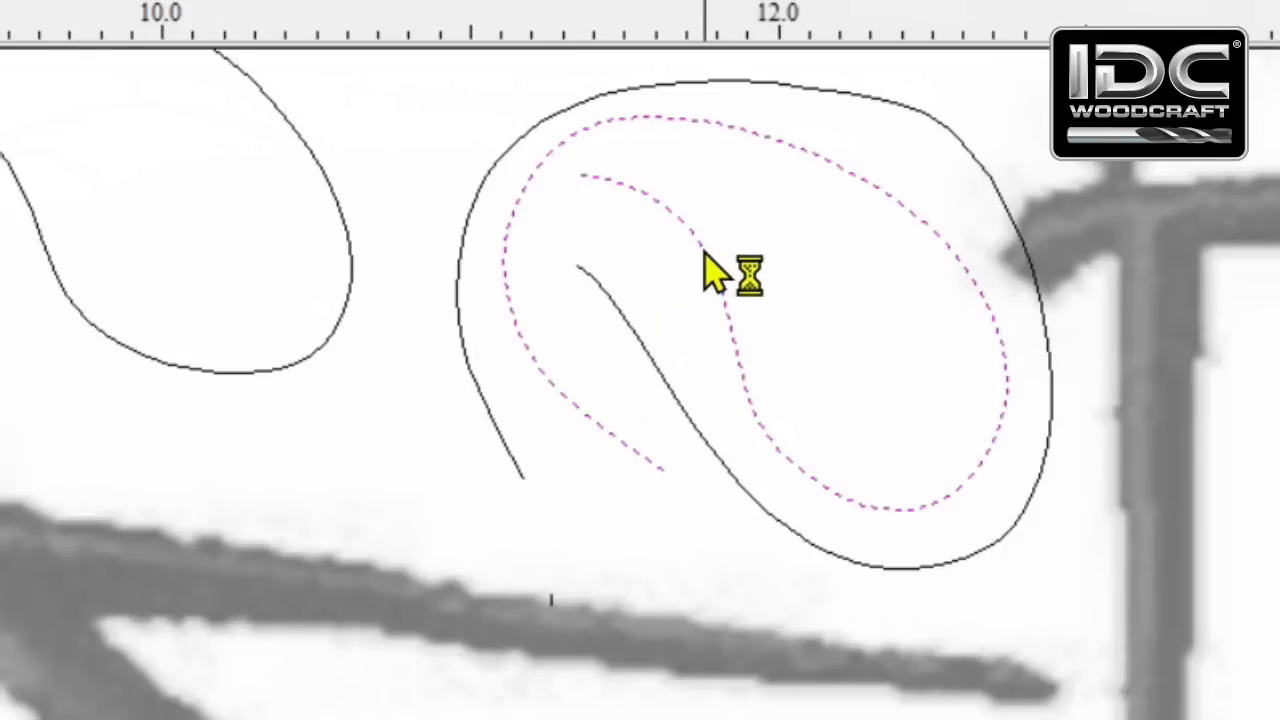
key("n")
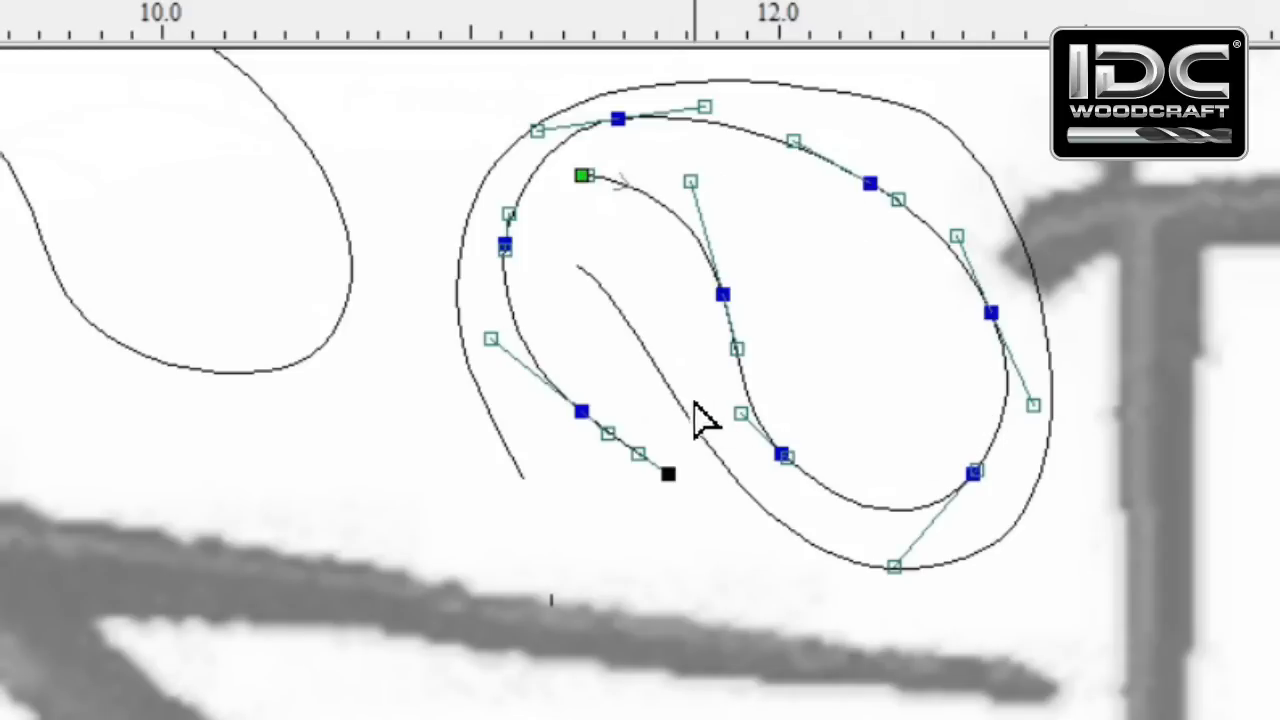
left_click(815, 90)
scroll(651, 417, "down", 1)
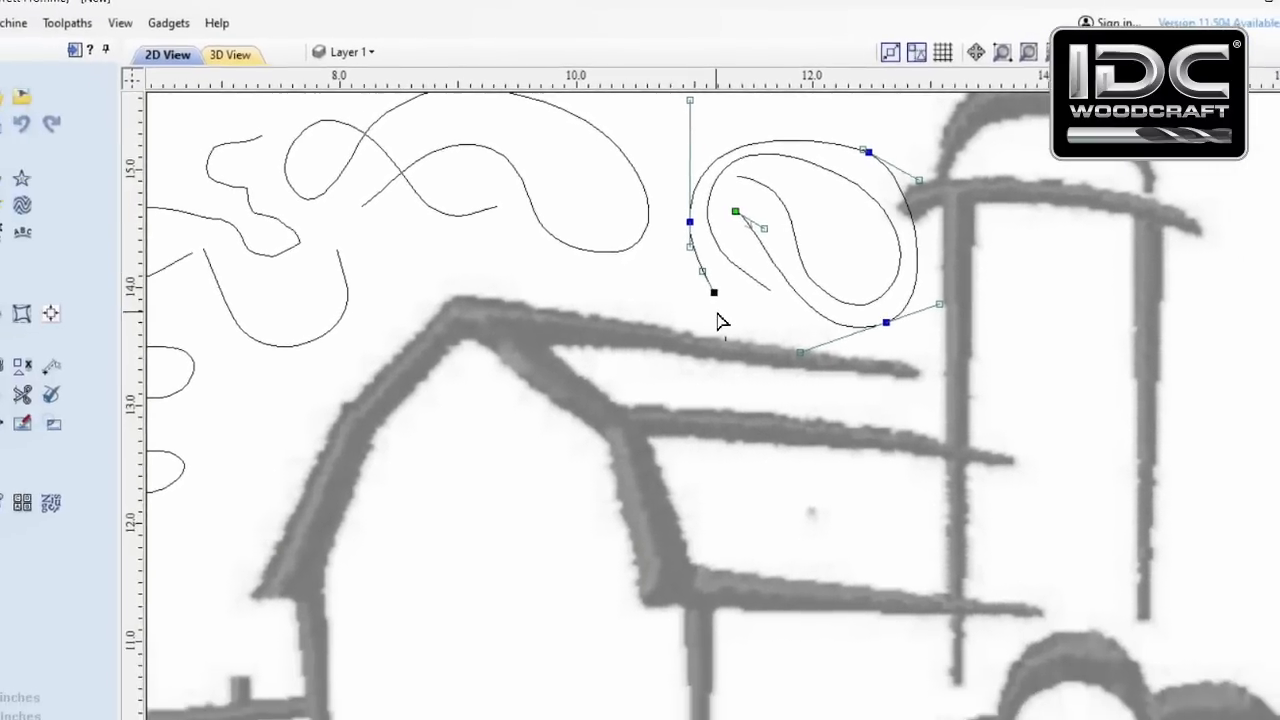
key("n")
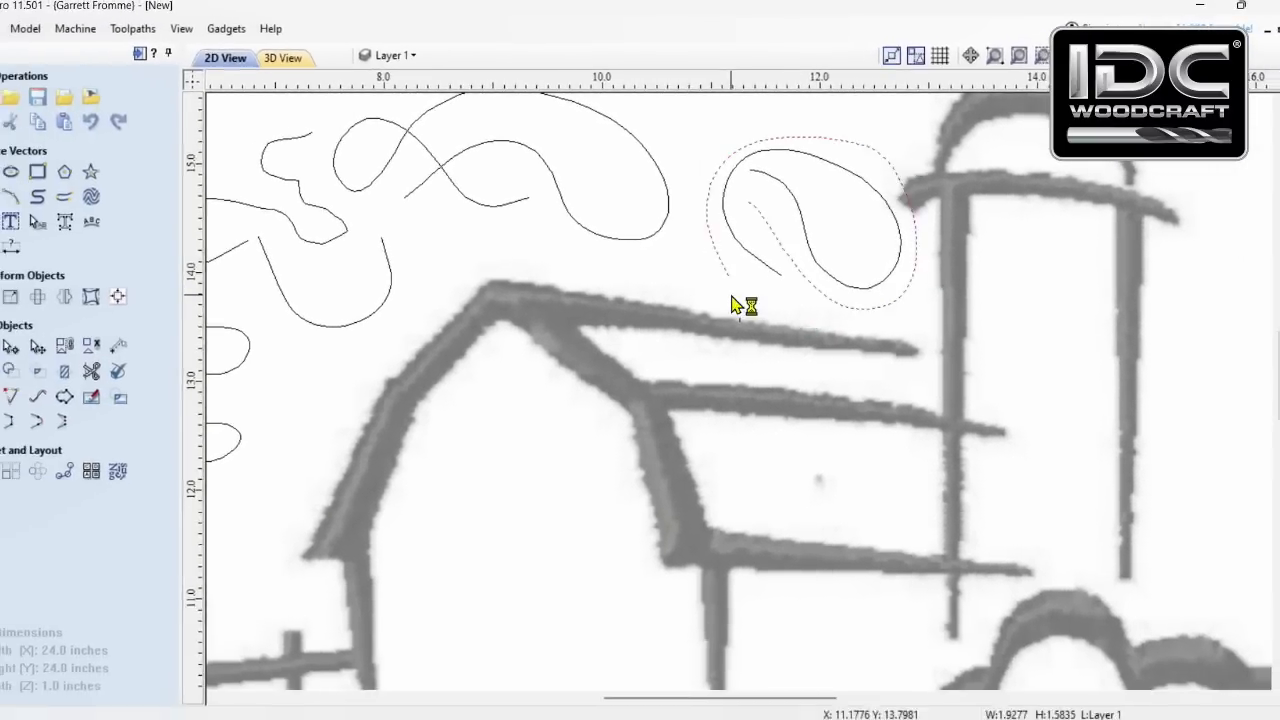
Step: Delete the practice loops and the large freehand curves around the barn roof
scroll(755, 290, "down", 2)
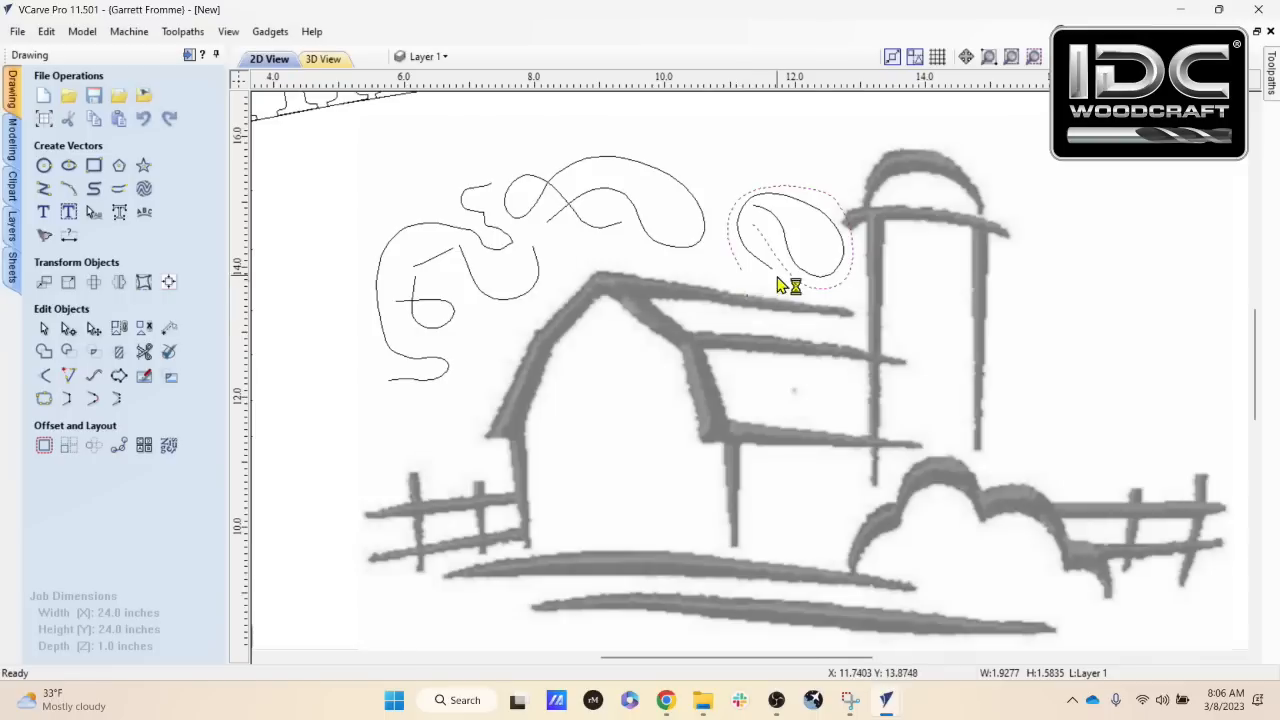
left_click_drag(800, 240, 412, 200)
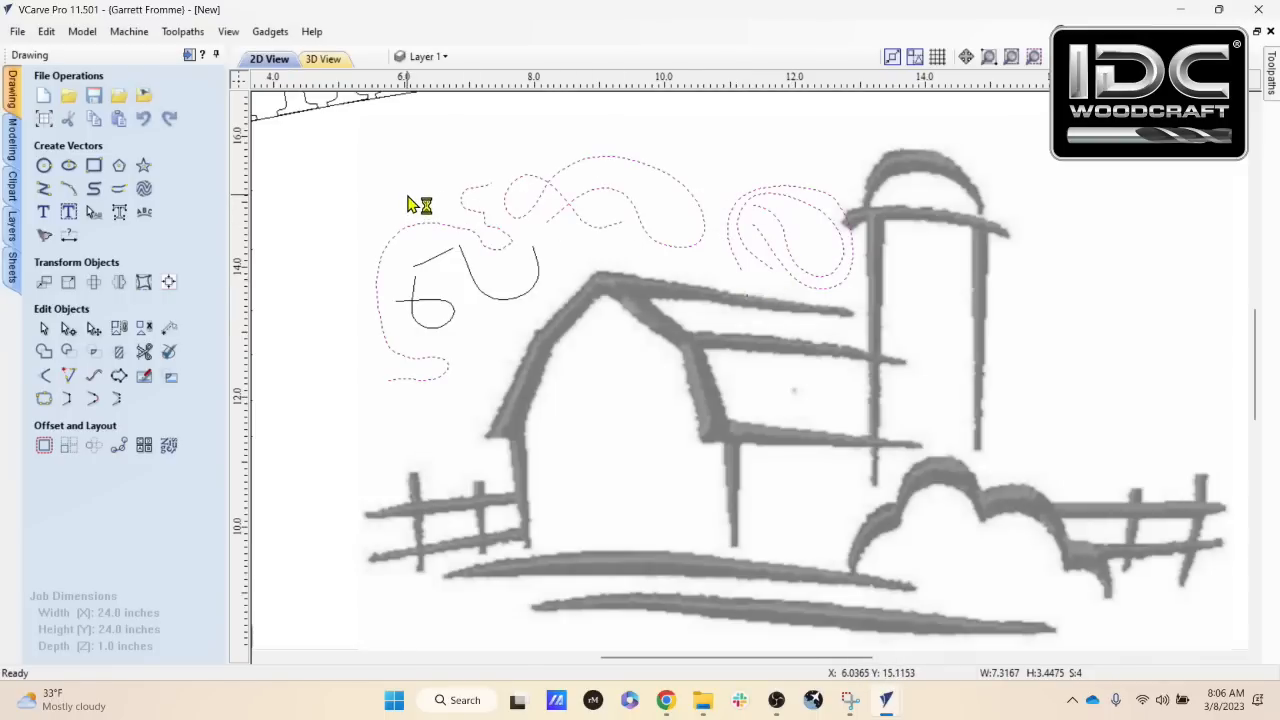
key("Delete")
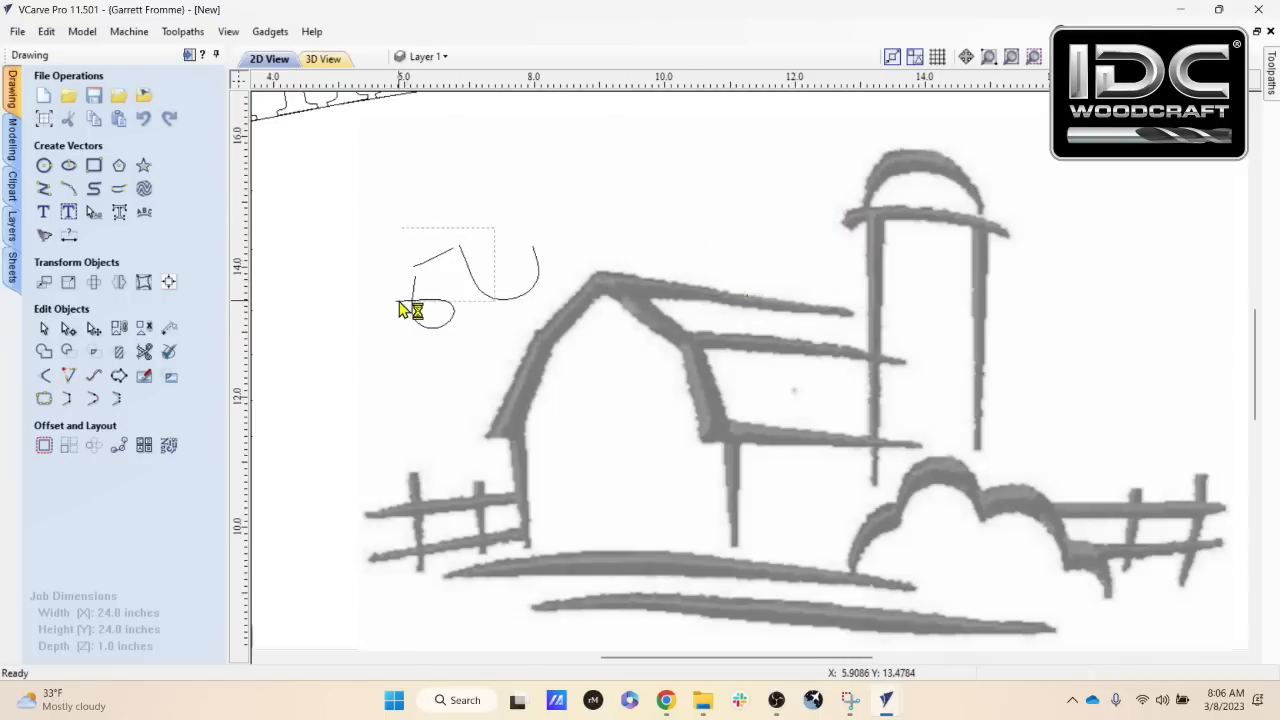
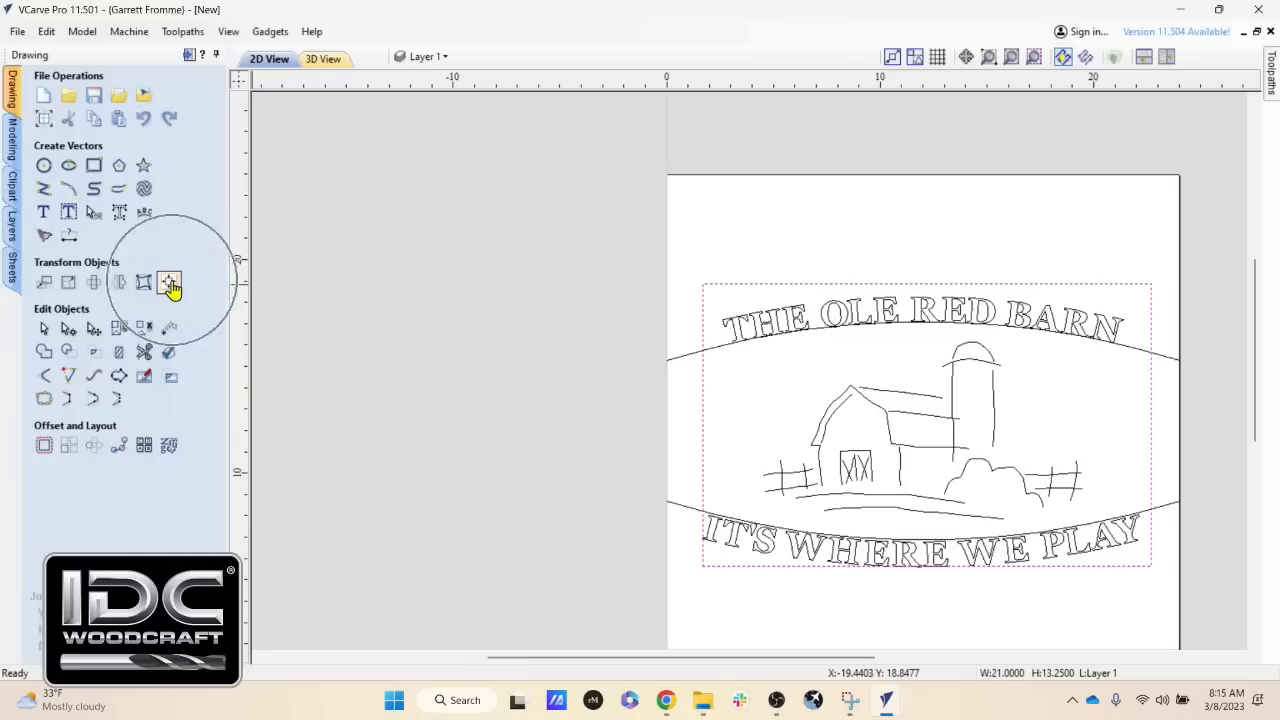
Step: Center the 21 by 13.25 inch border rectangle on the material both horizontally and vertically
left_click(169, 283)
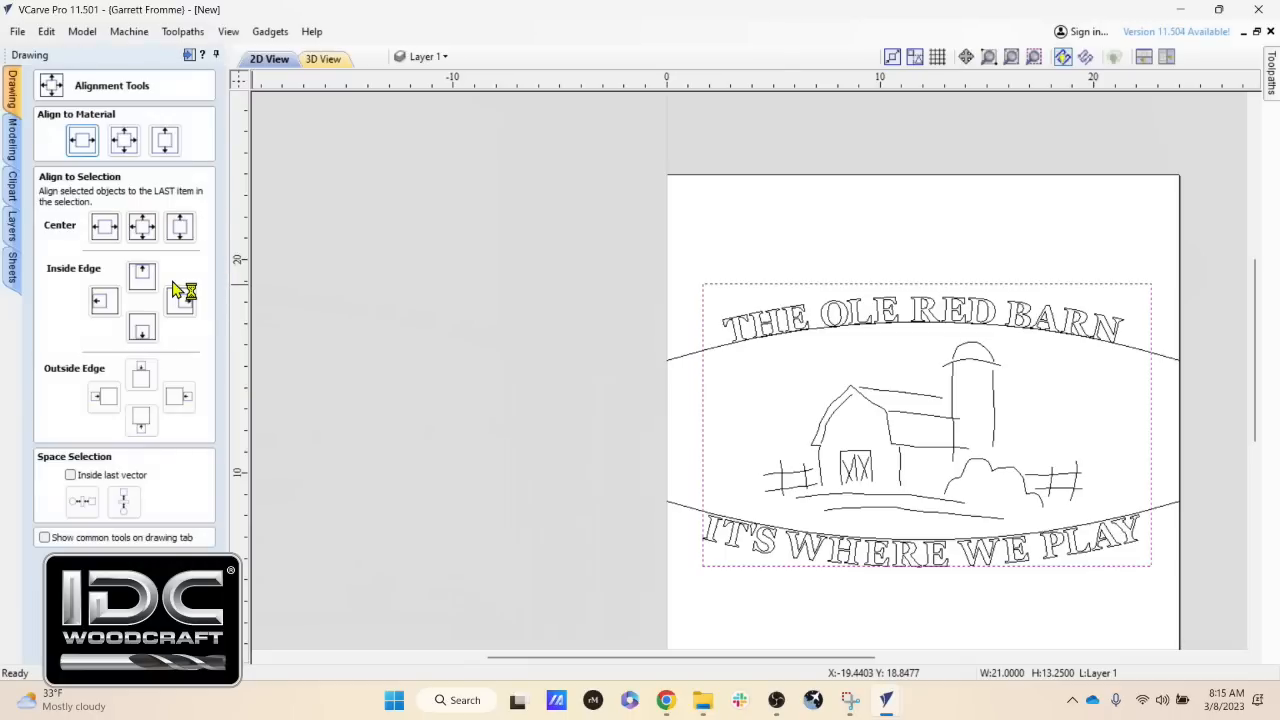
left_click(125, 143)
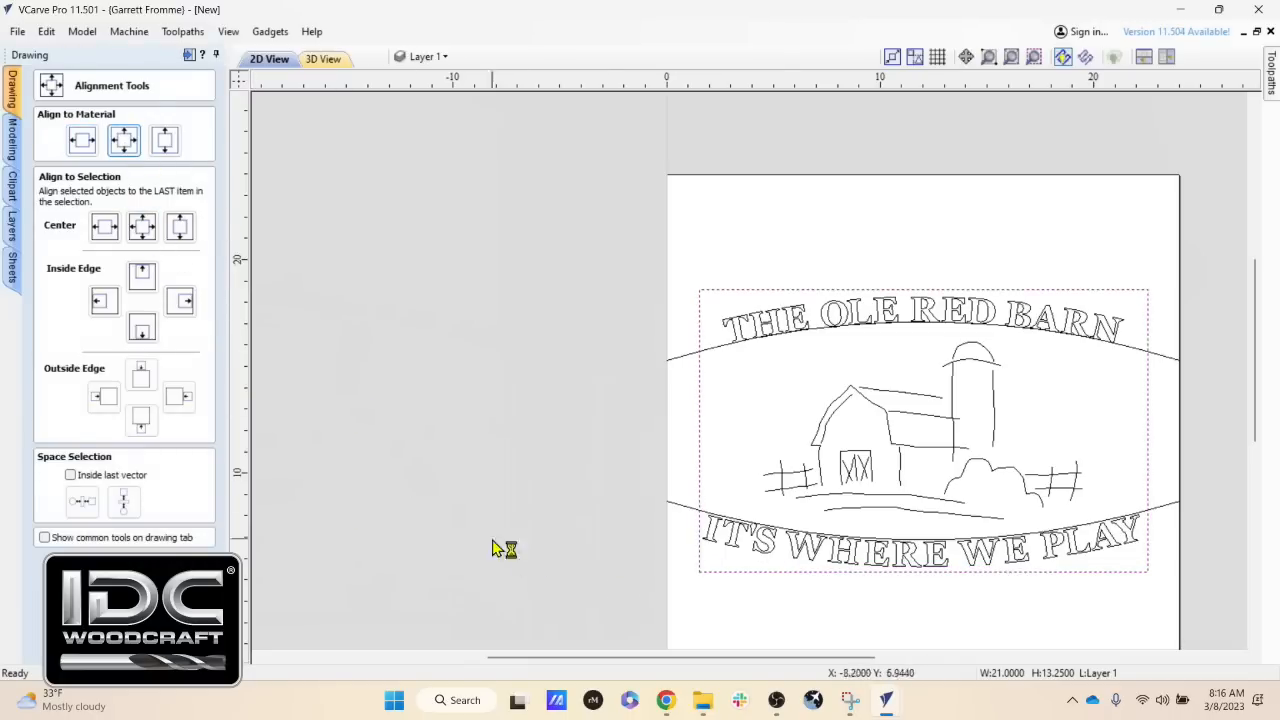
key("Escape")
scroll(777, 526, "up", 3)
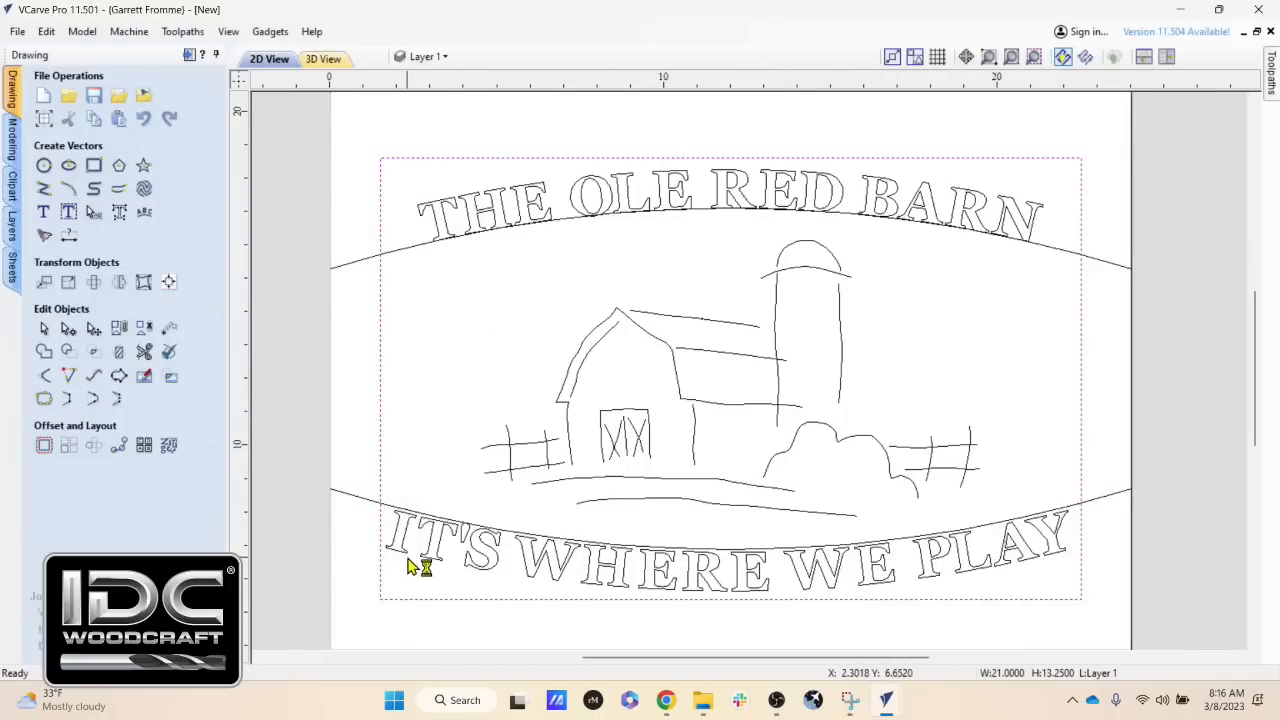
Step: Shorten the lower arched text to read WHERE WE PLAY
scroll(415, 562, "up", 1)
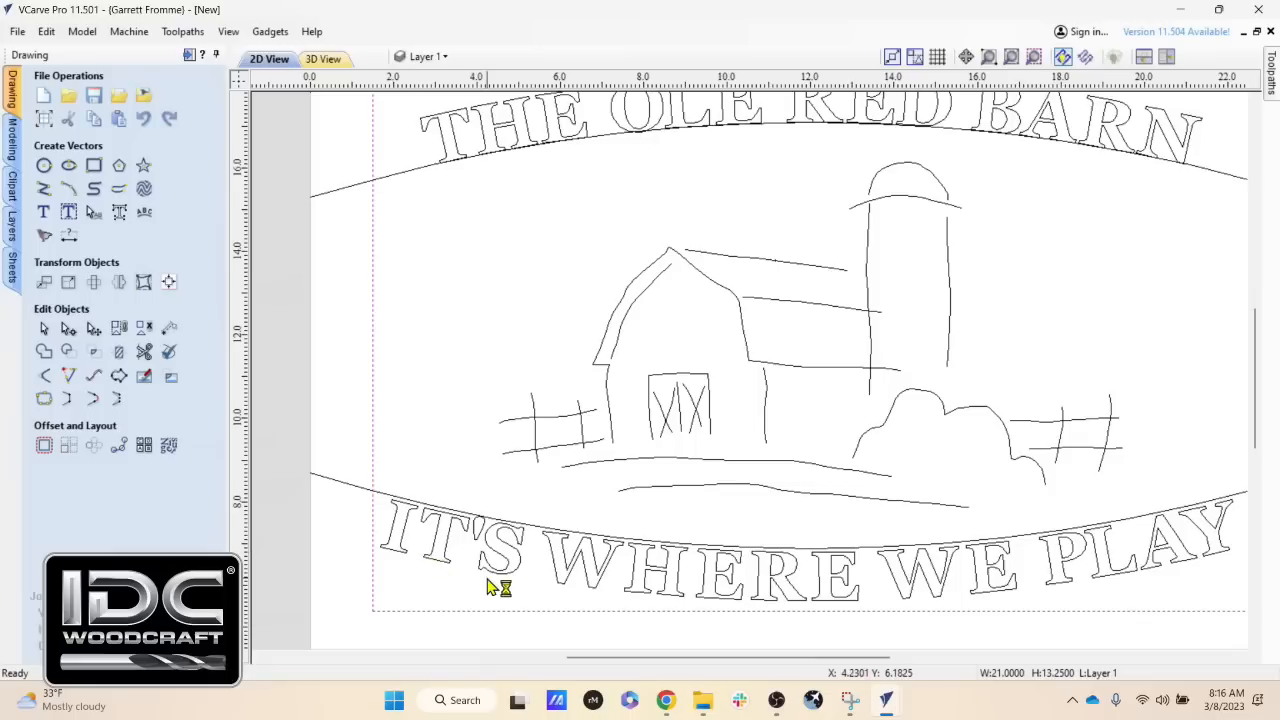
scroll(505, 568, "down", 1)
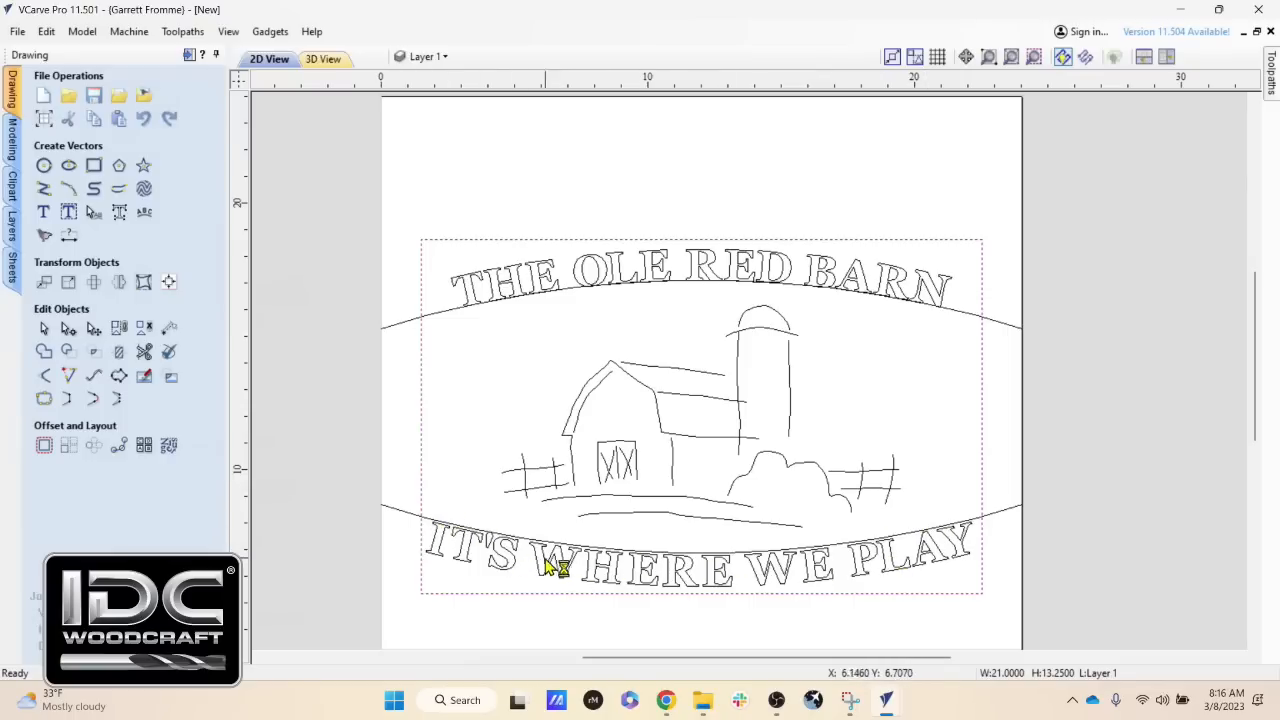
left_click(575, 568)
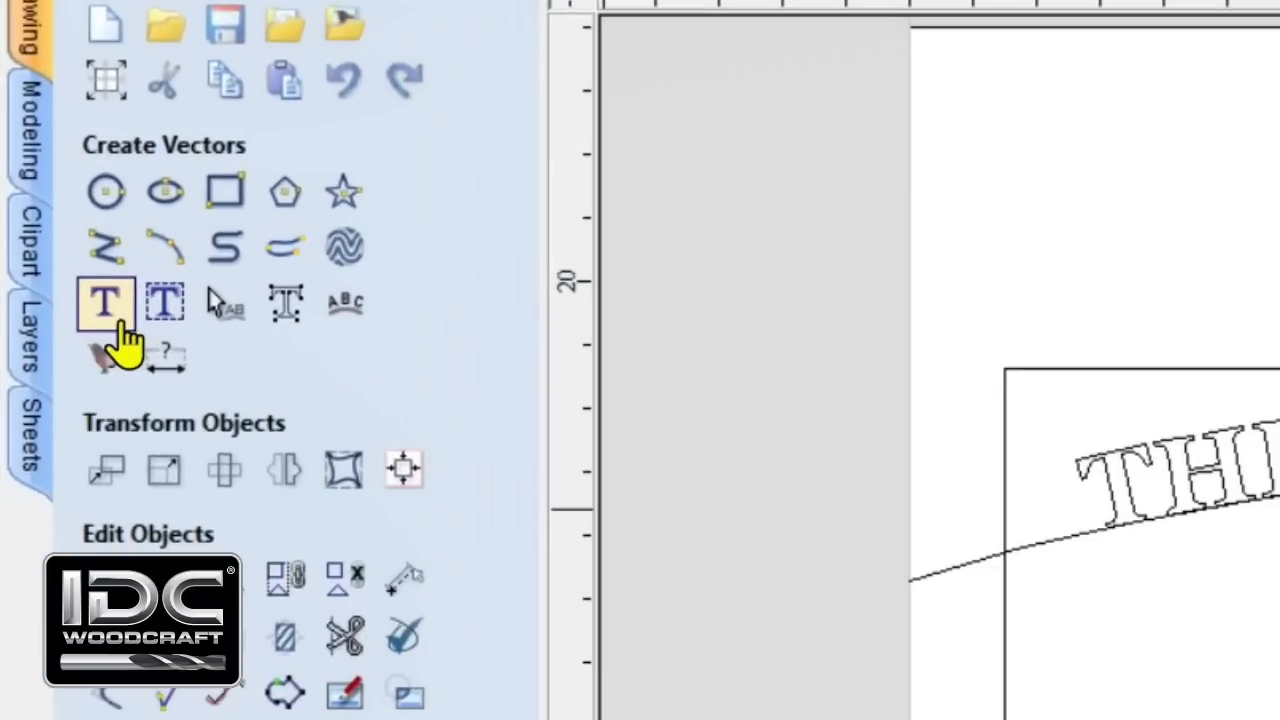
left_click(117, 326)
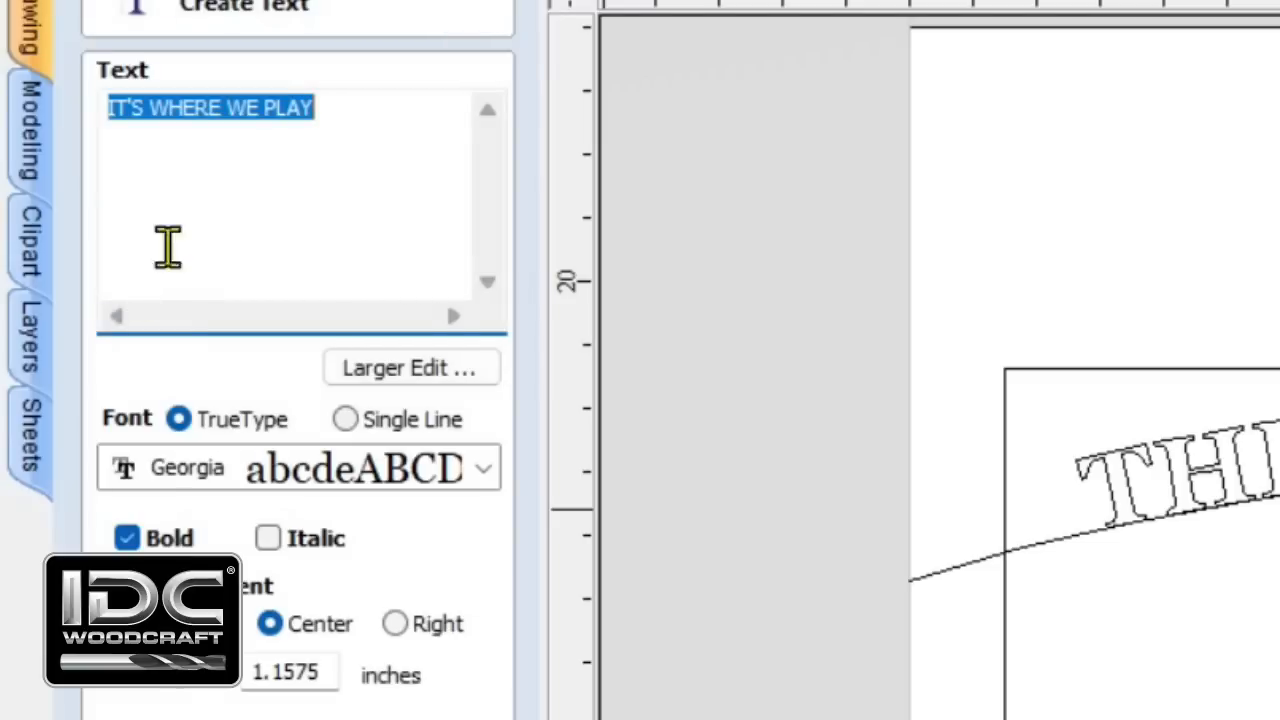
key("ctrl")
key("ctrl")
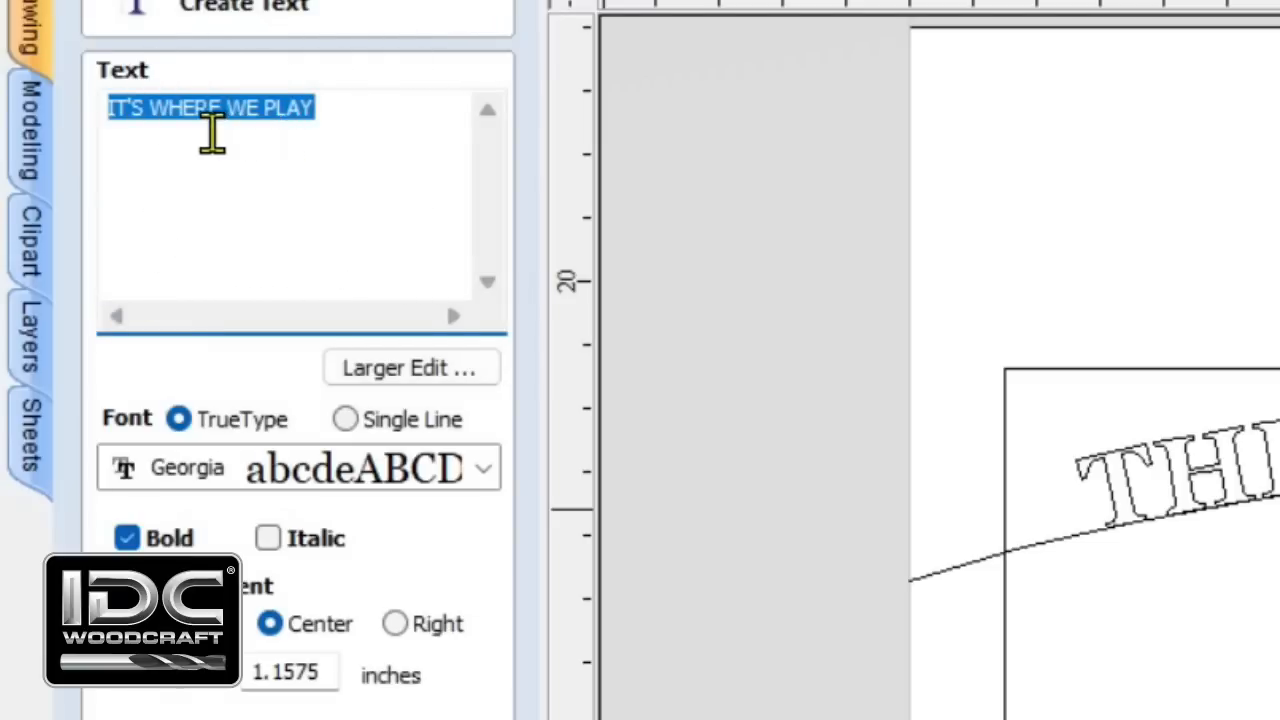
left_click(205, 105)
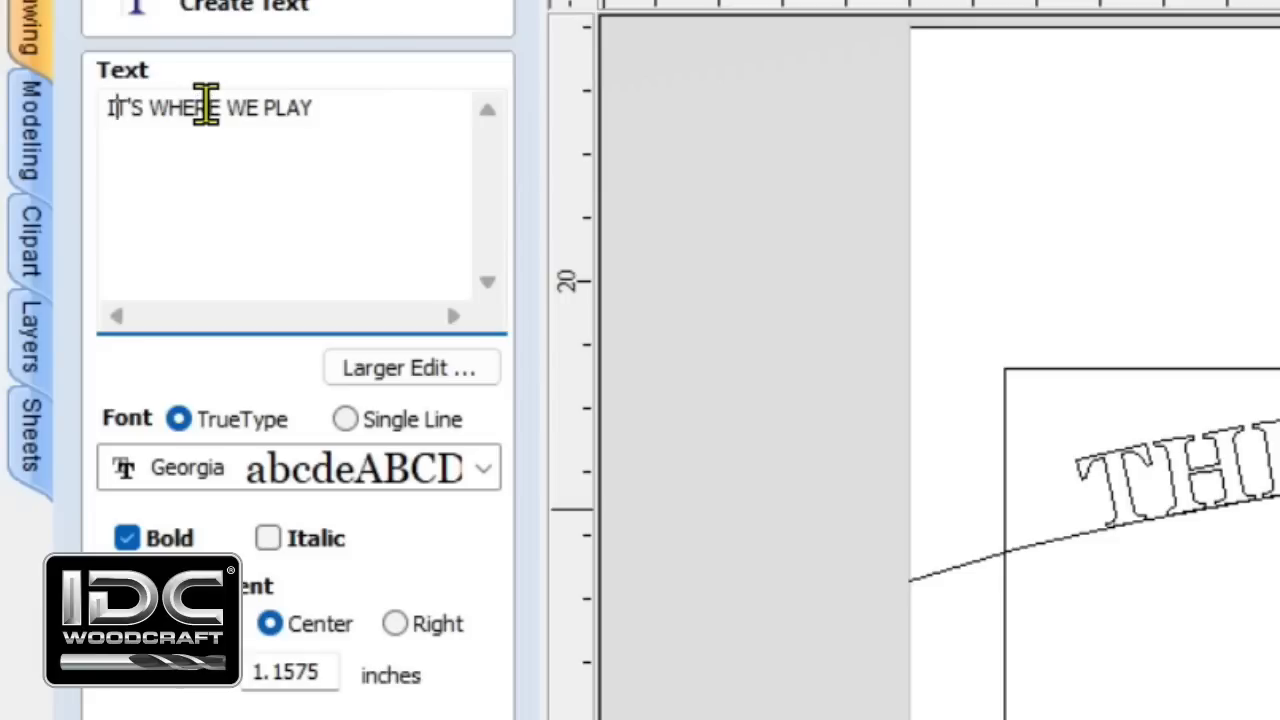
key("Delete")
key("Delete")
key("Delete")
key("Delete")
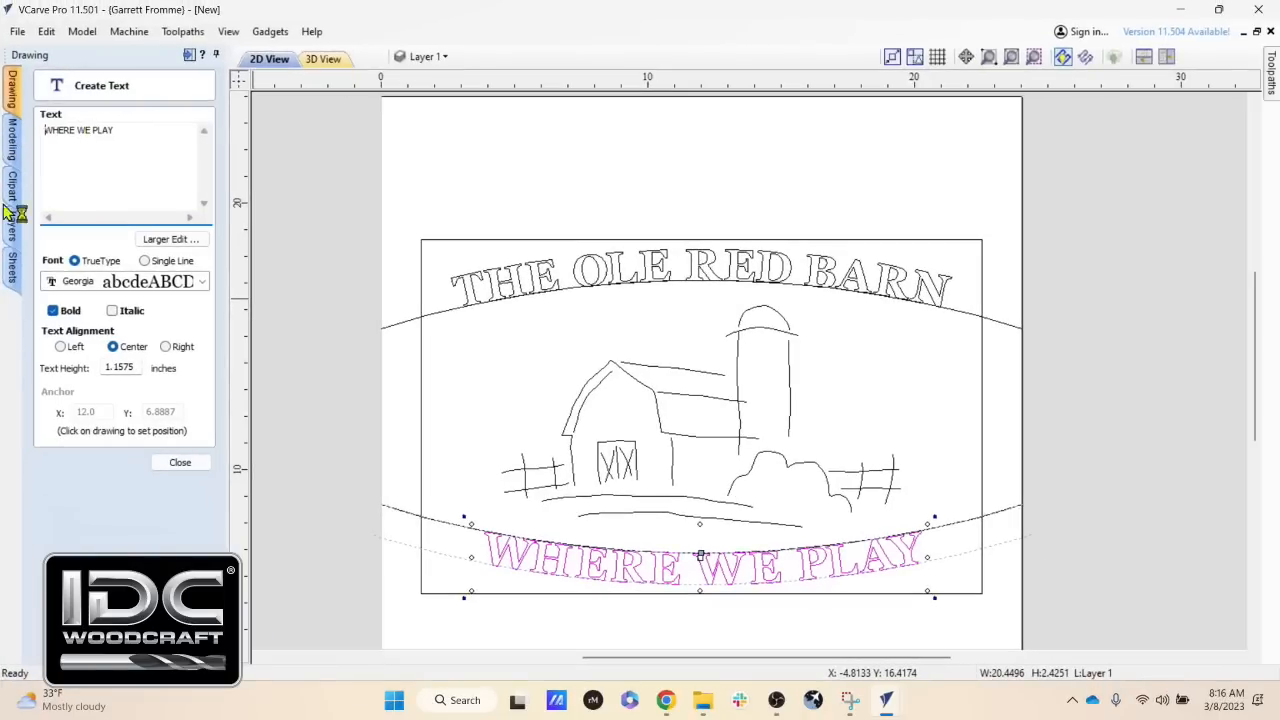
left_click(180, 463)
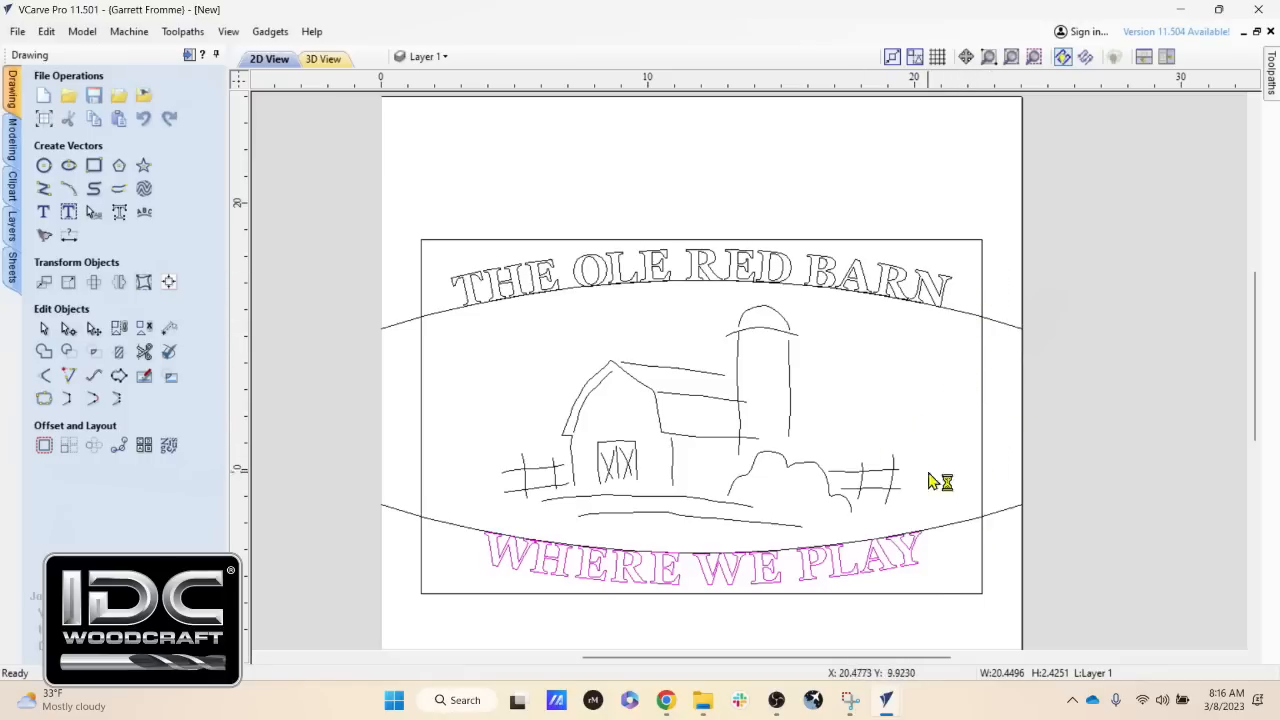
Step: Narrow the border rectangle symmetrically about its center to about 19.95 inches wide
mouse_move(884, 707)
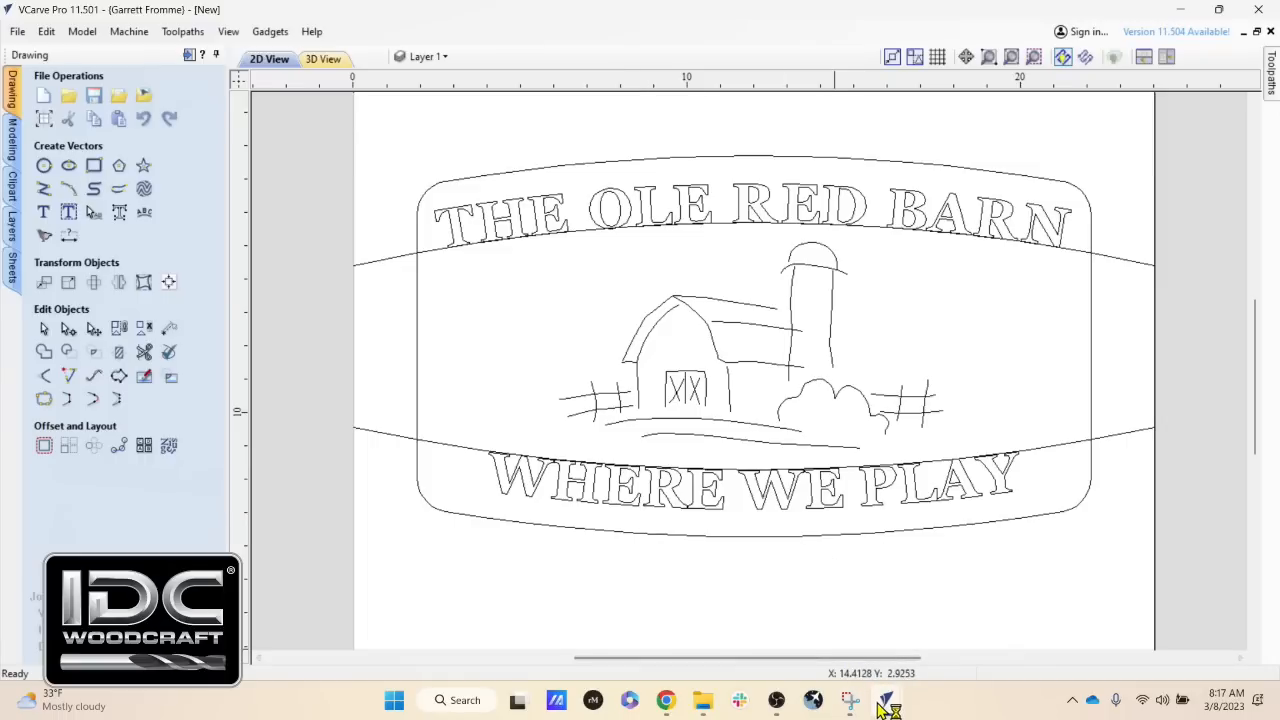
left_click(968, 630)
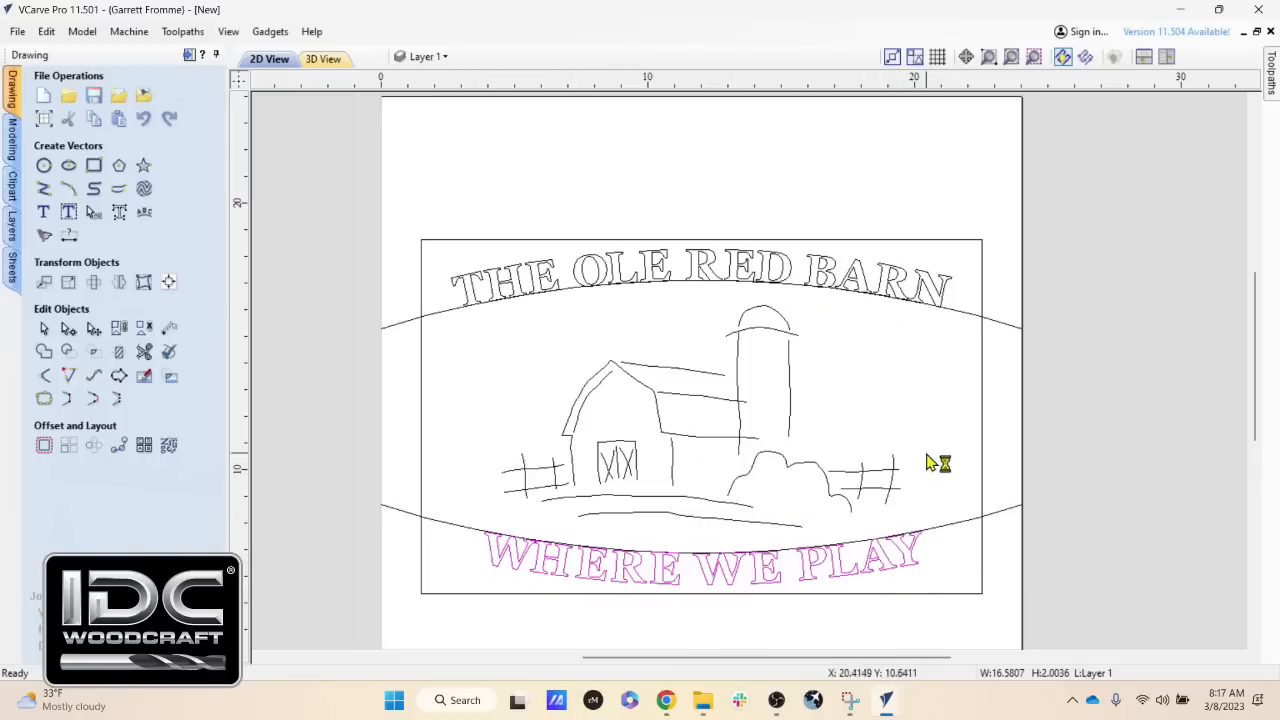
left_click(983, 425)
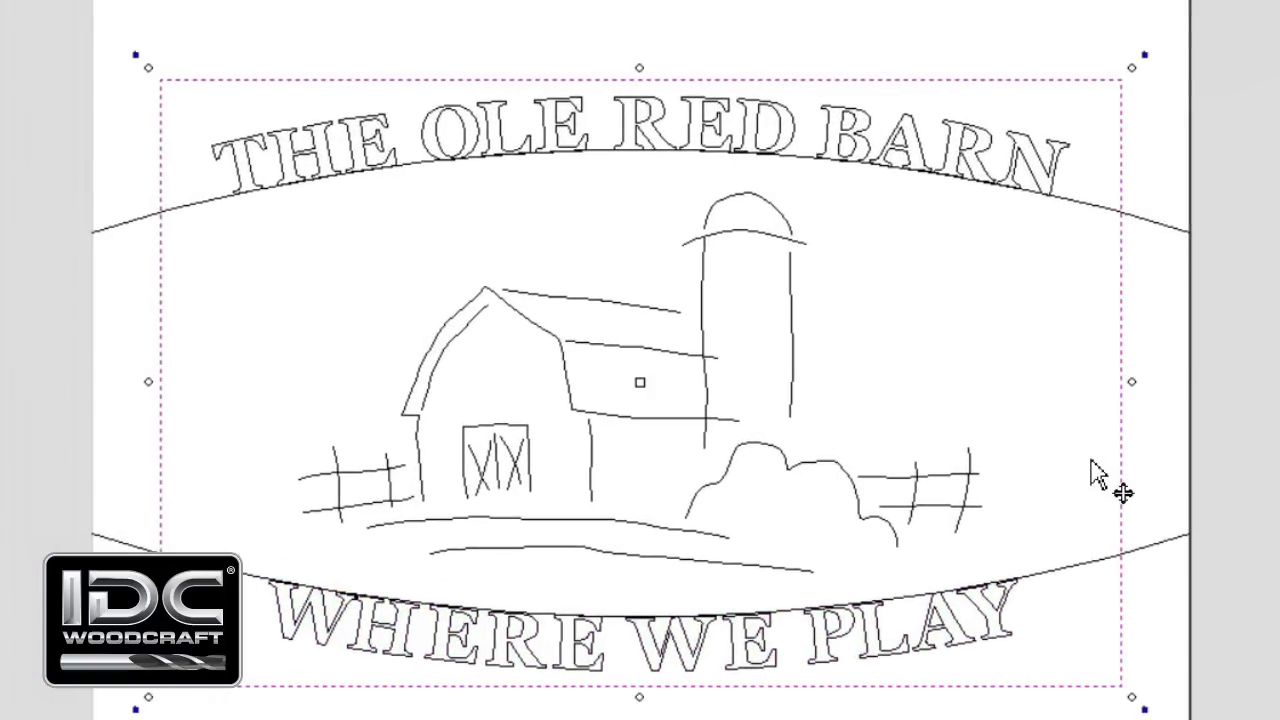
left_click(1129, 381)
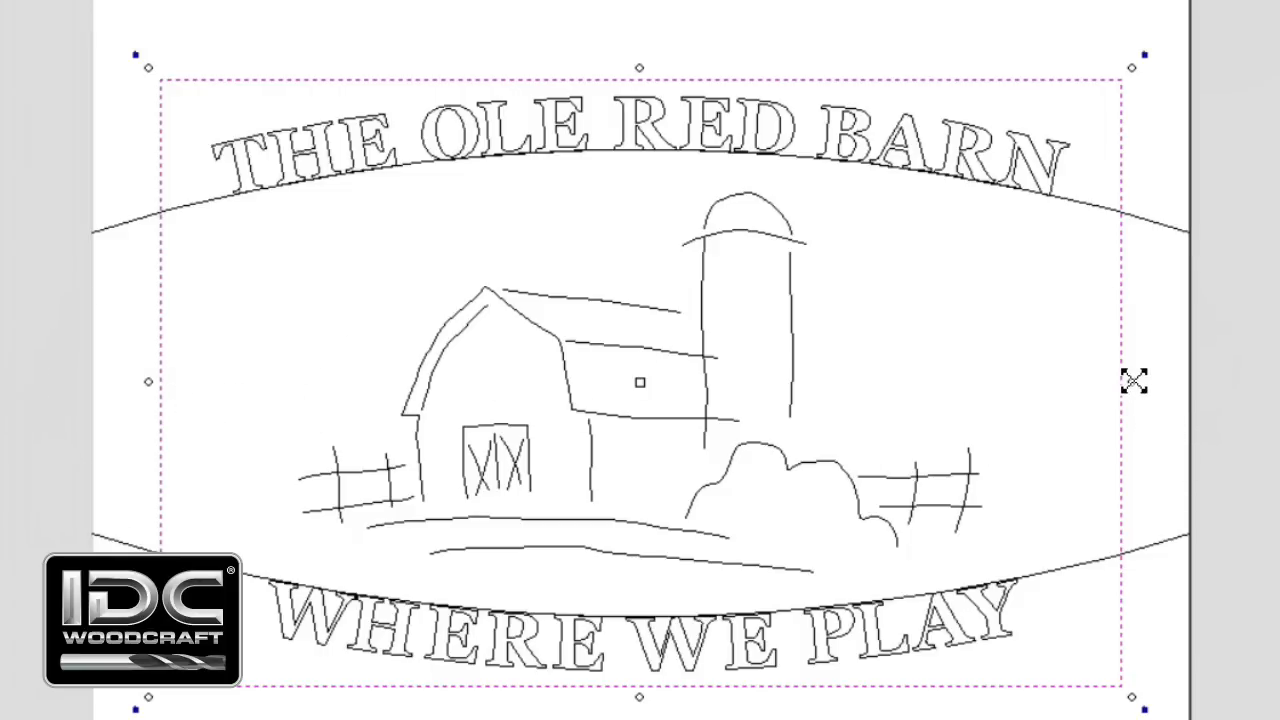
left_click_drag(1134, 381, 1095, 387, "shift")
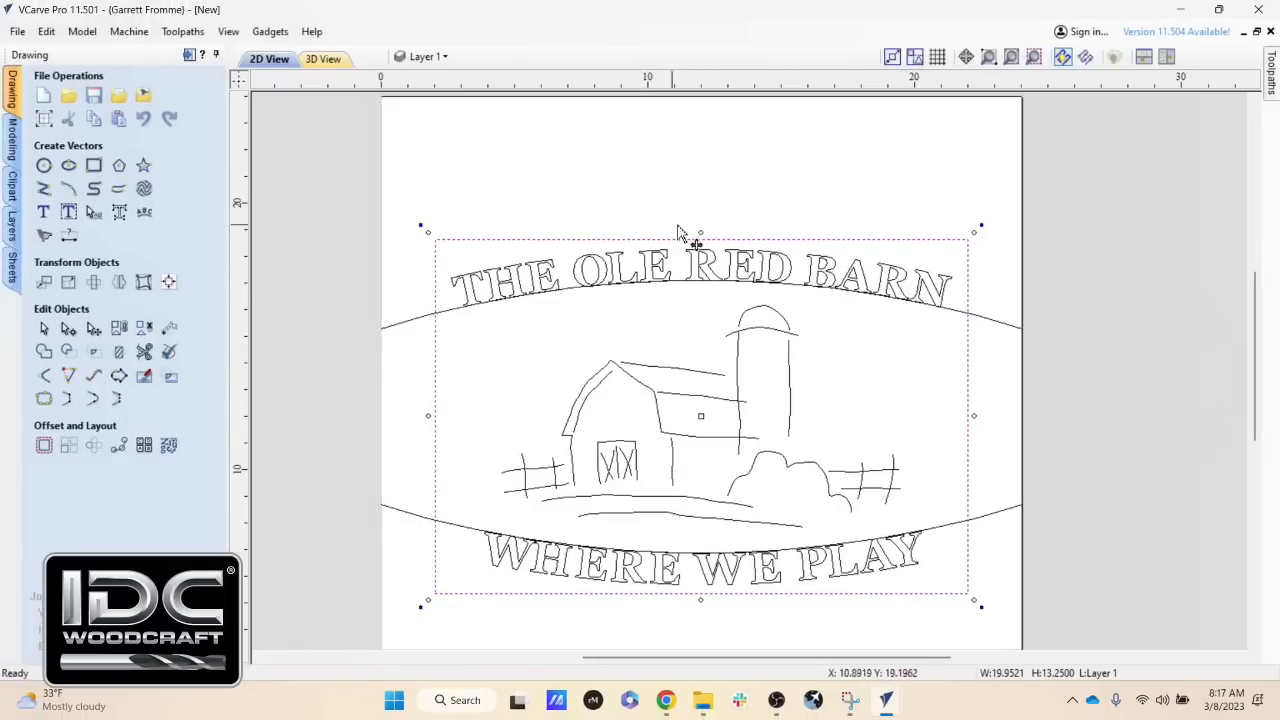
Step: Review the Array Copy row, column and offset spacing settings for the upper arc
left_click(992, 327)
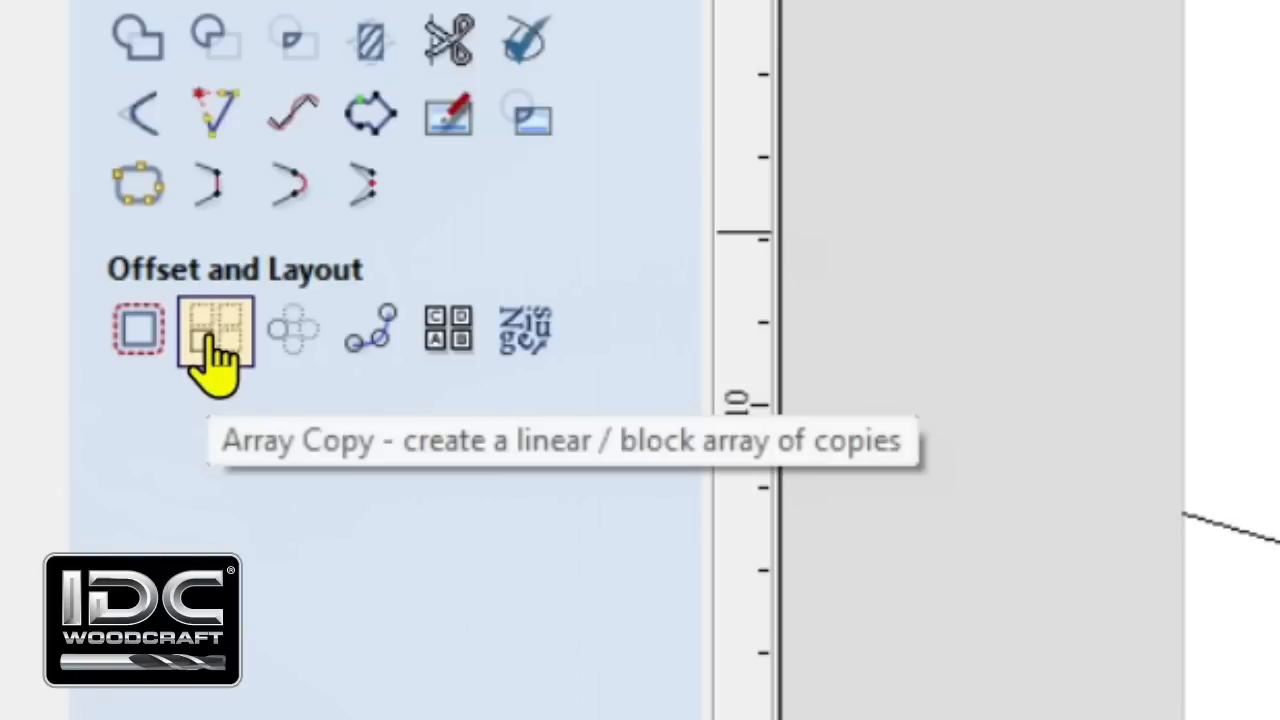
left_click(215, 335)
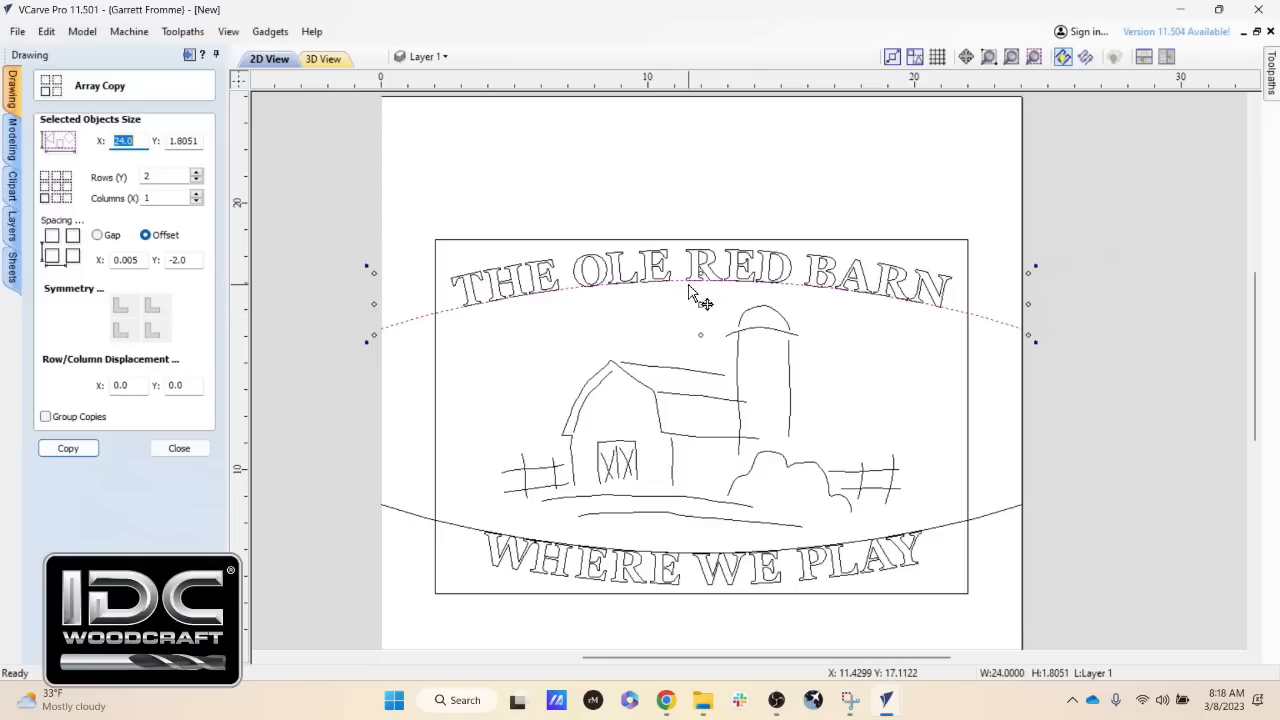
left_click(682, 278)
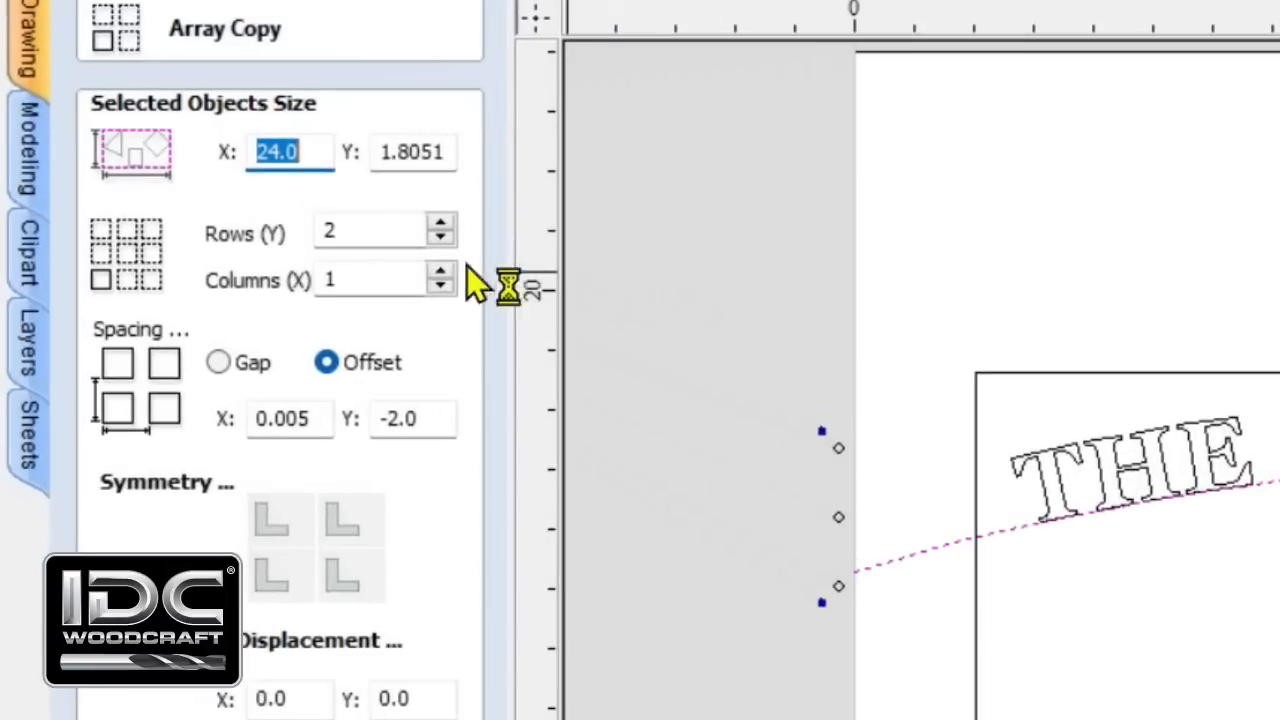
left_click(259, 237)
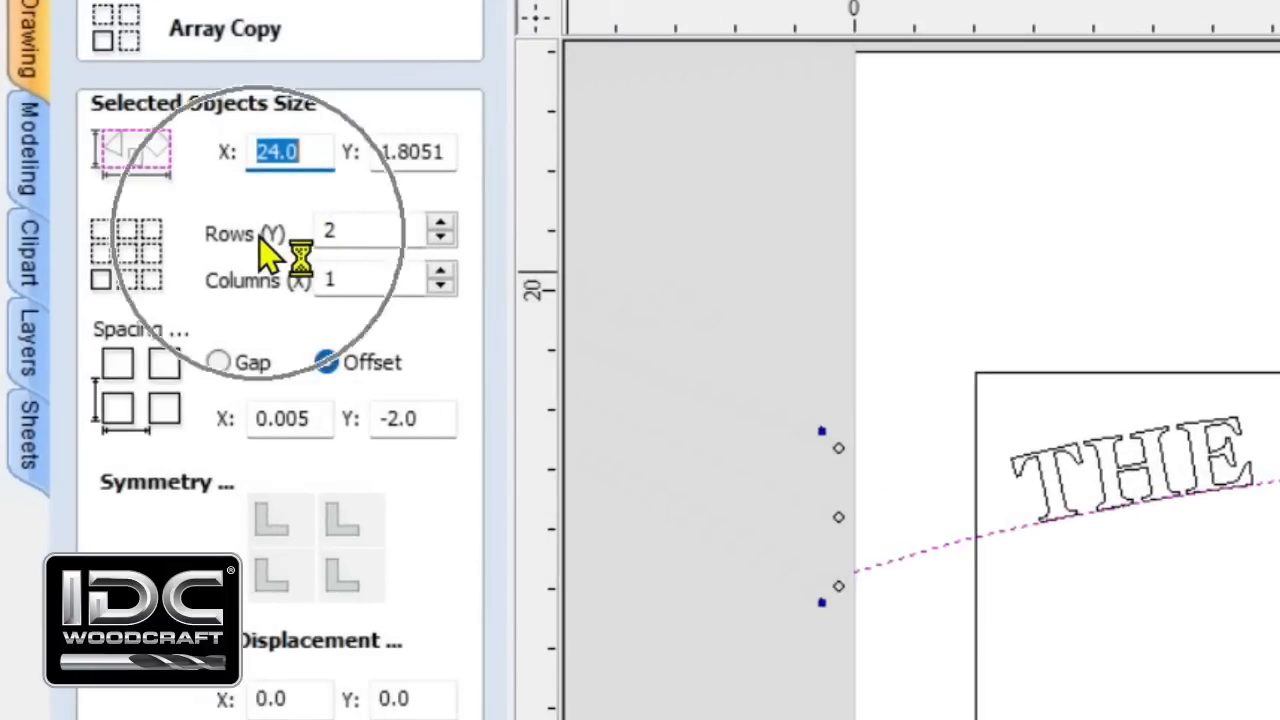
left_click(358, 240)
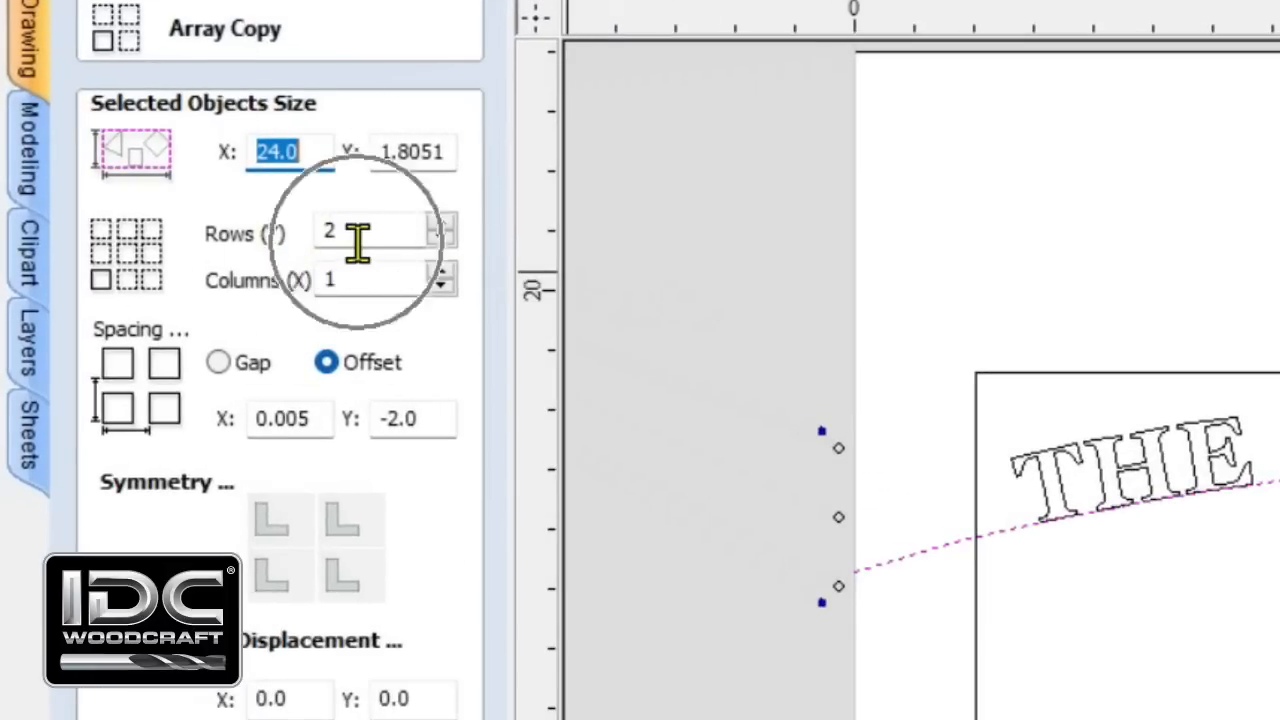
left_click(343, 281)
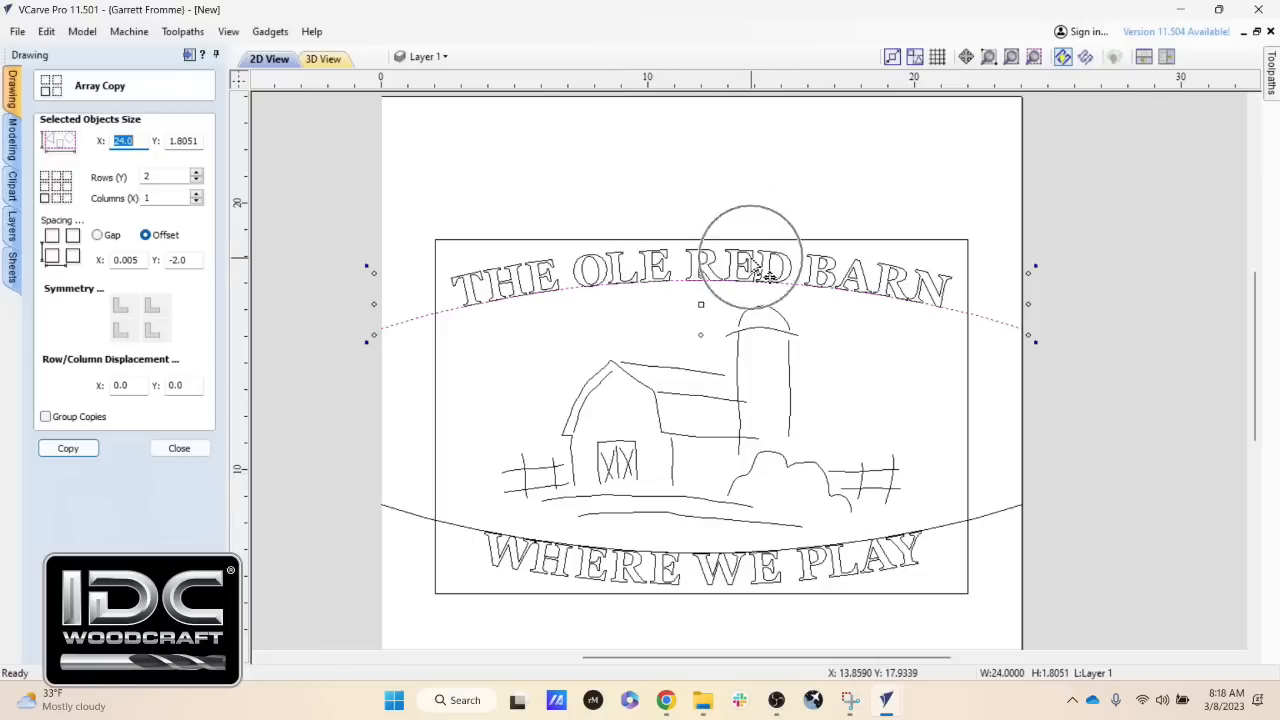
left_click(175, 450)
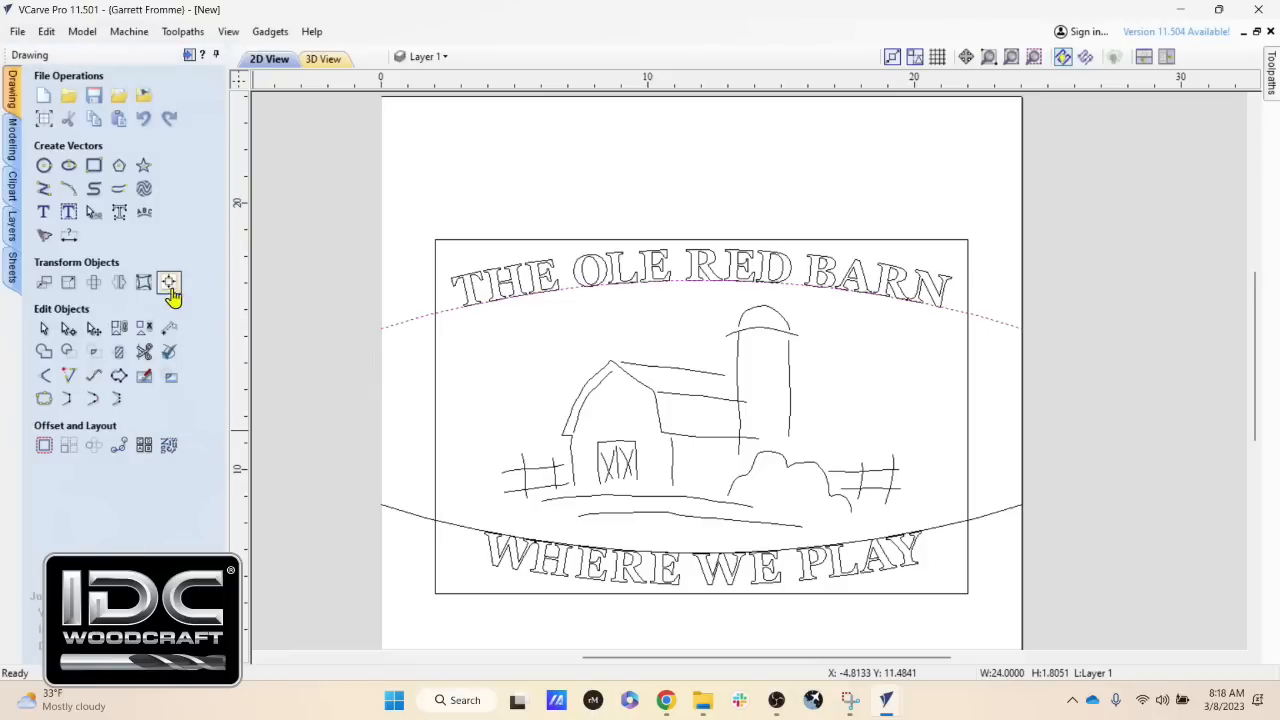
Step: Check the text height of the upper arched text line
left_click(491, 286)
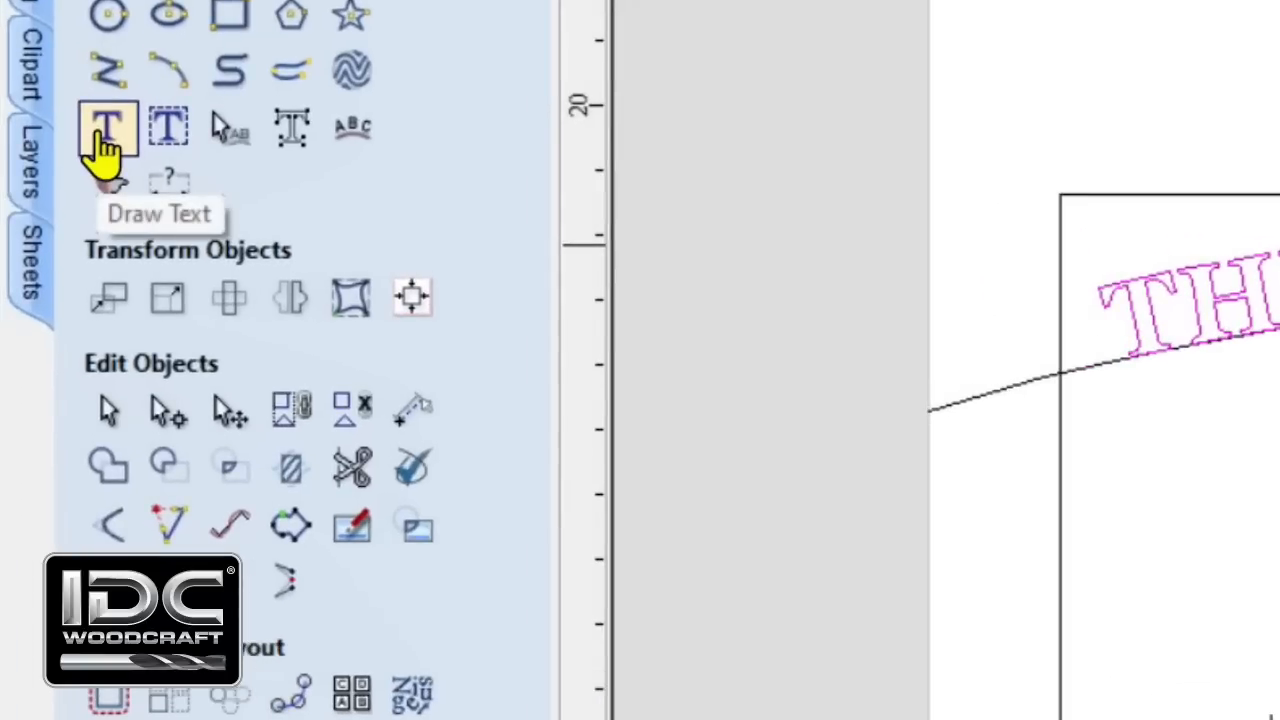
left_click(106, 130)
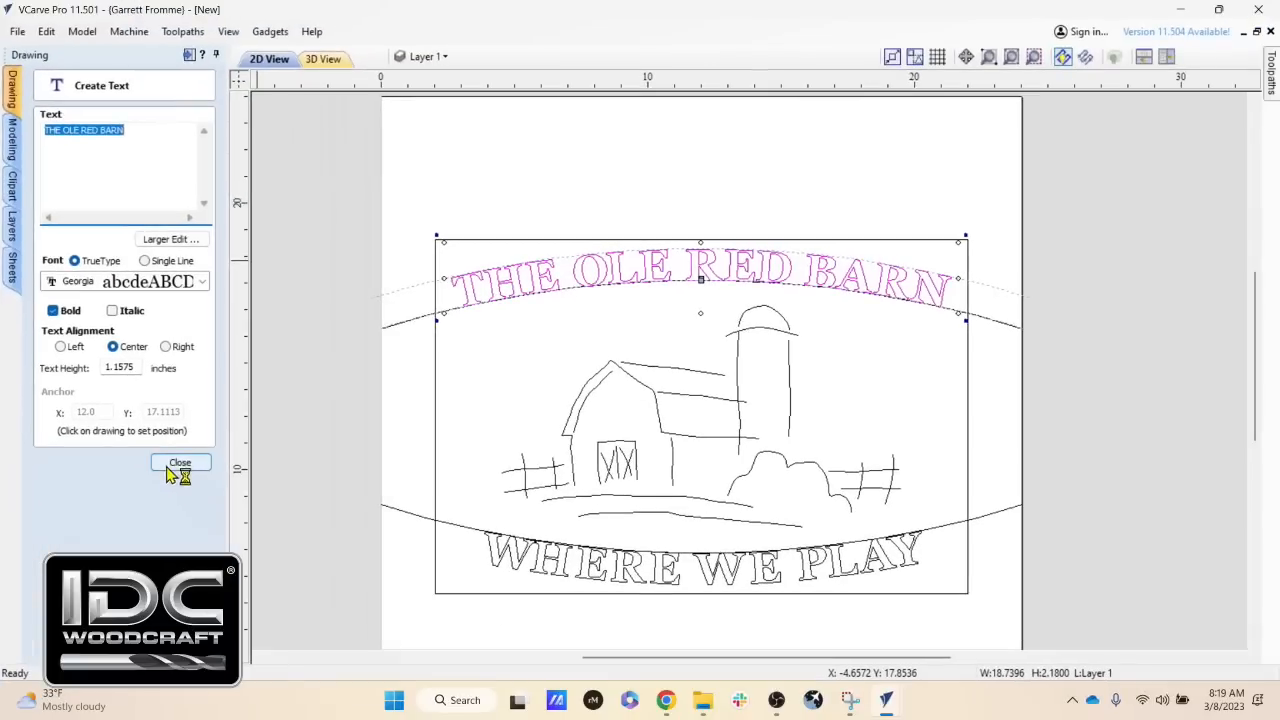
left_click(177, 464)
Step: Array-copy the upper arc as two rows and one column with a Y offset of 1.5 inches
left_click(423, 328)
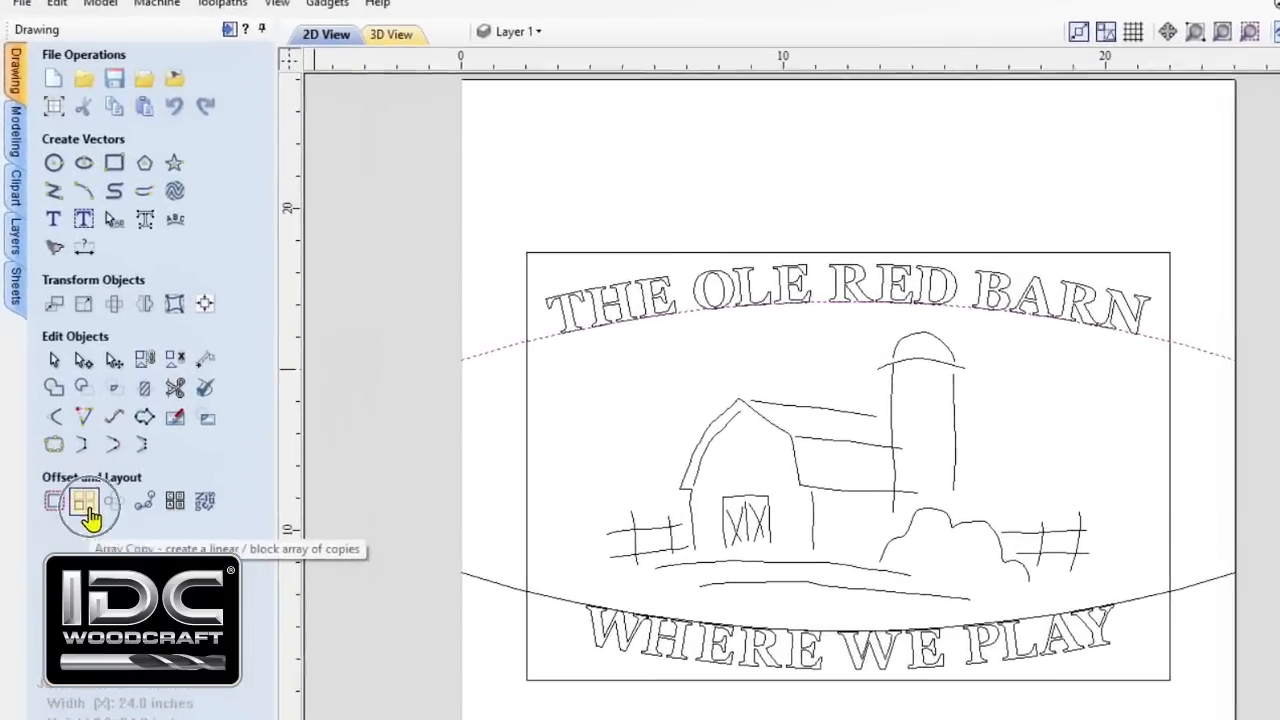
left_click(69, 447)
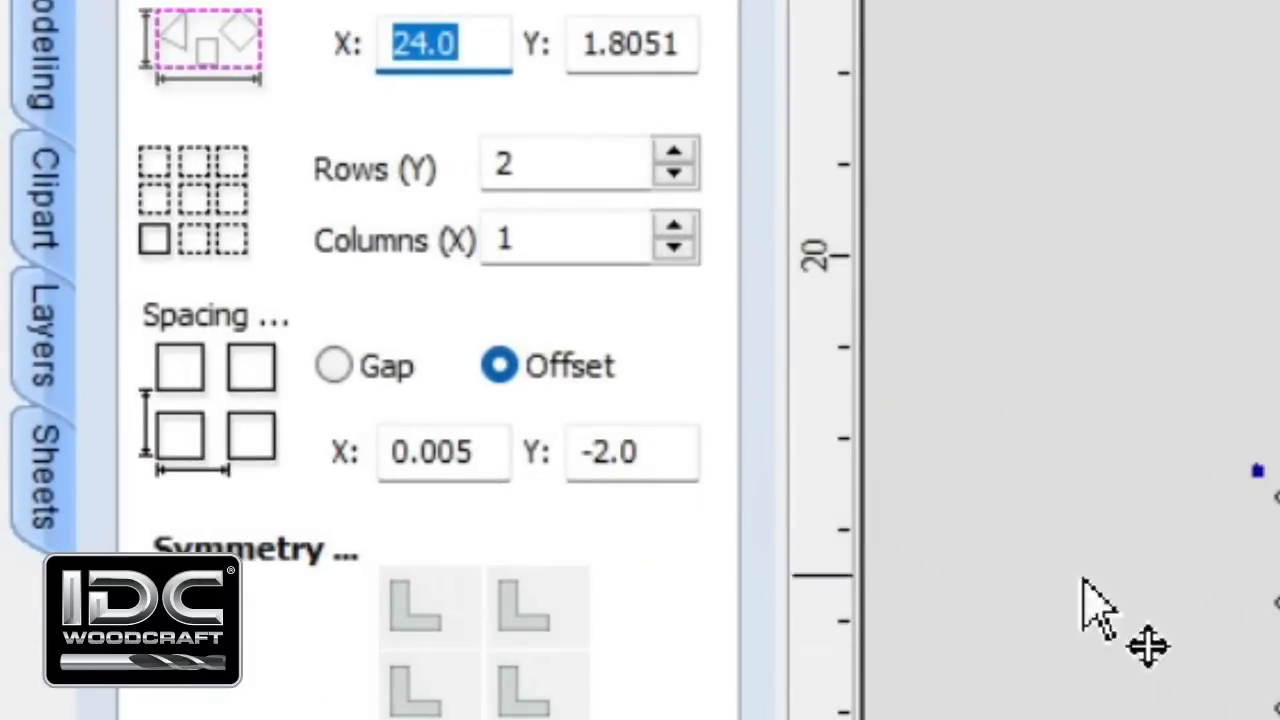
left_click(673, 437)
left_click_drag(673, 437, 485, 440)
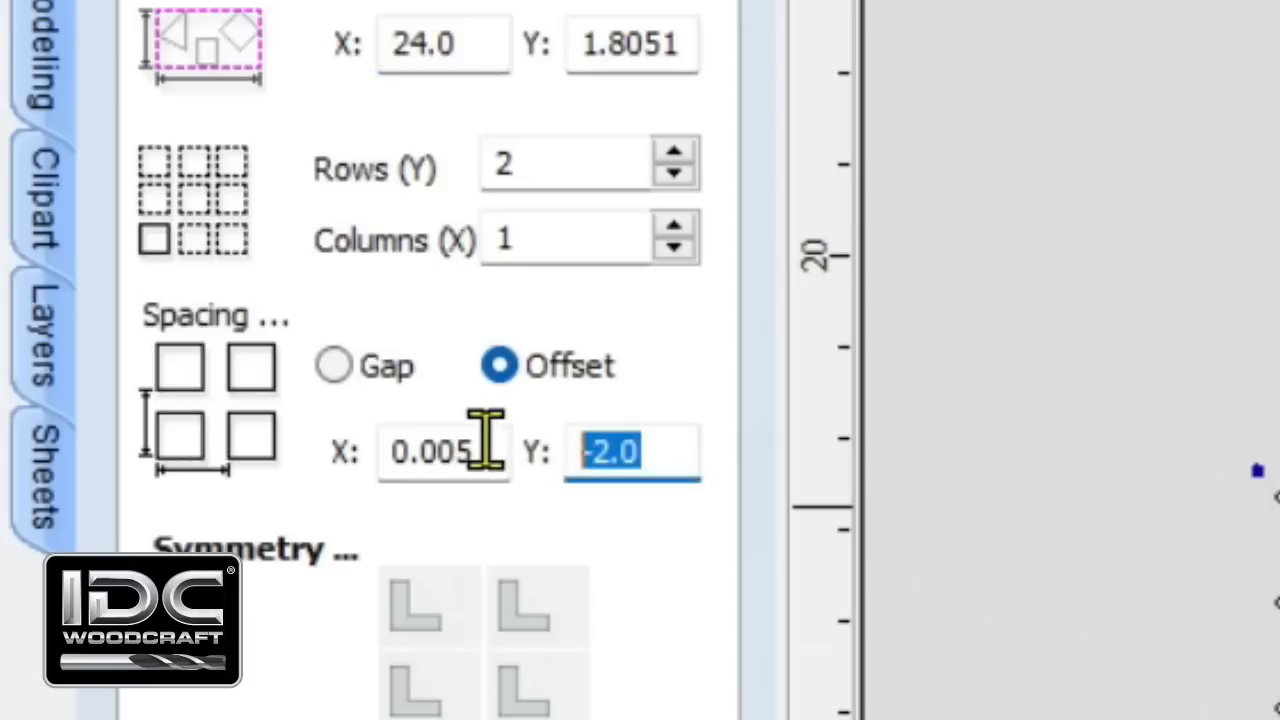
type("1")
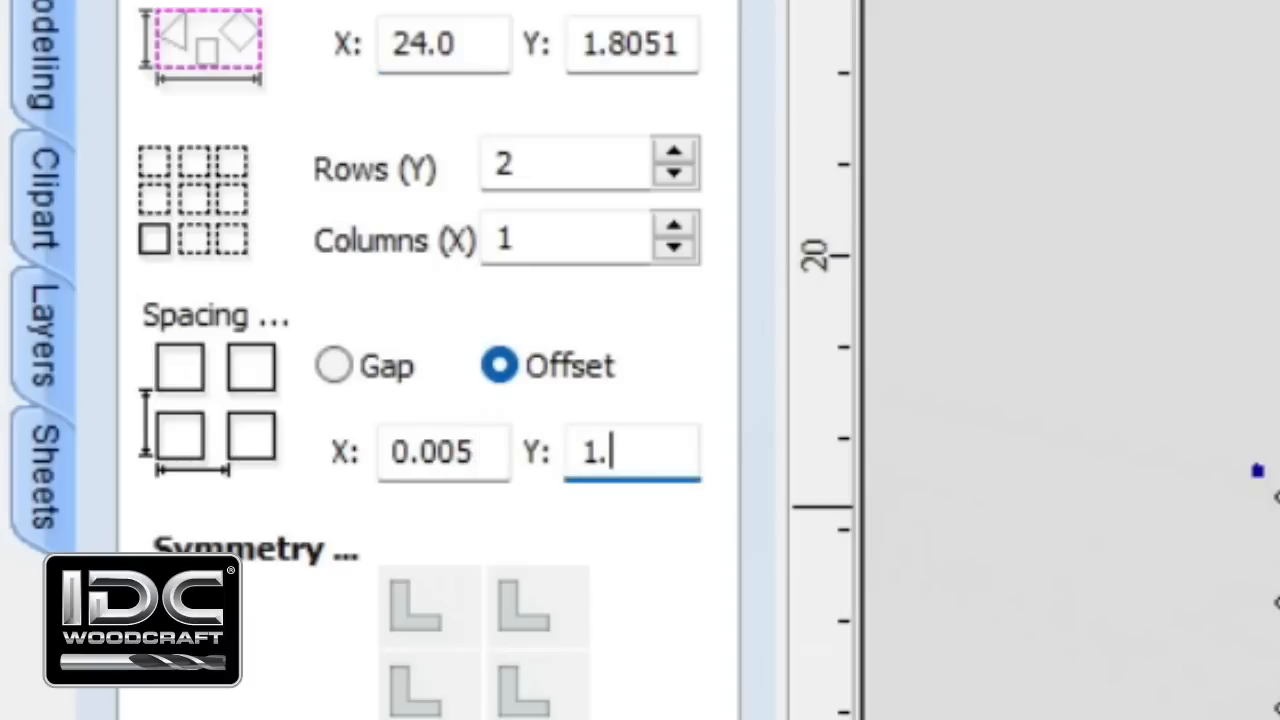
type(".5")
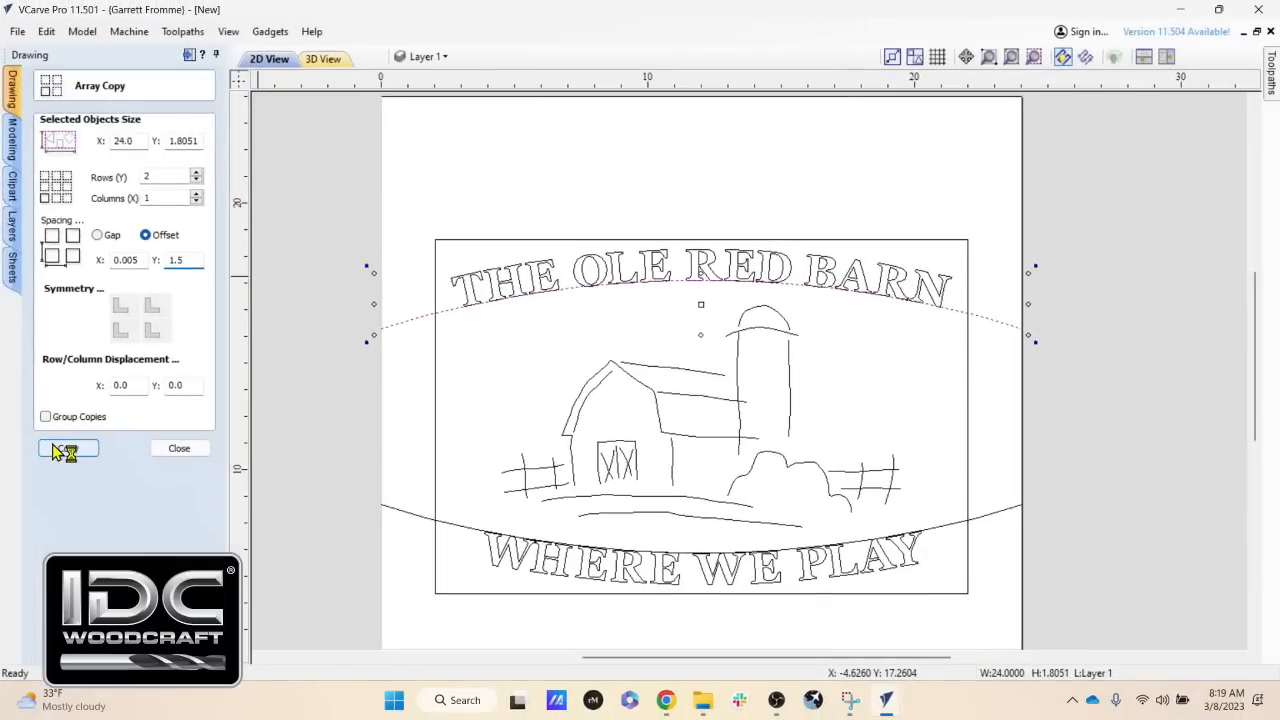
left_click(128, 565)
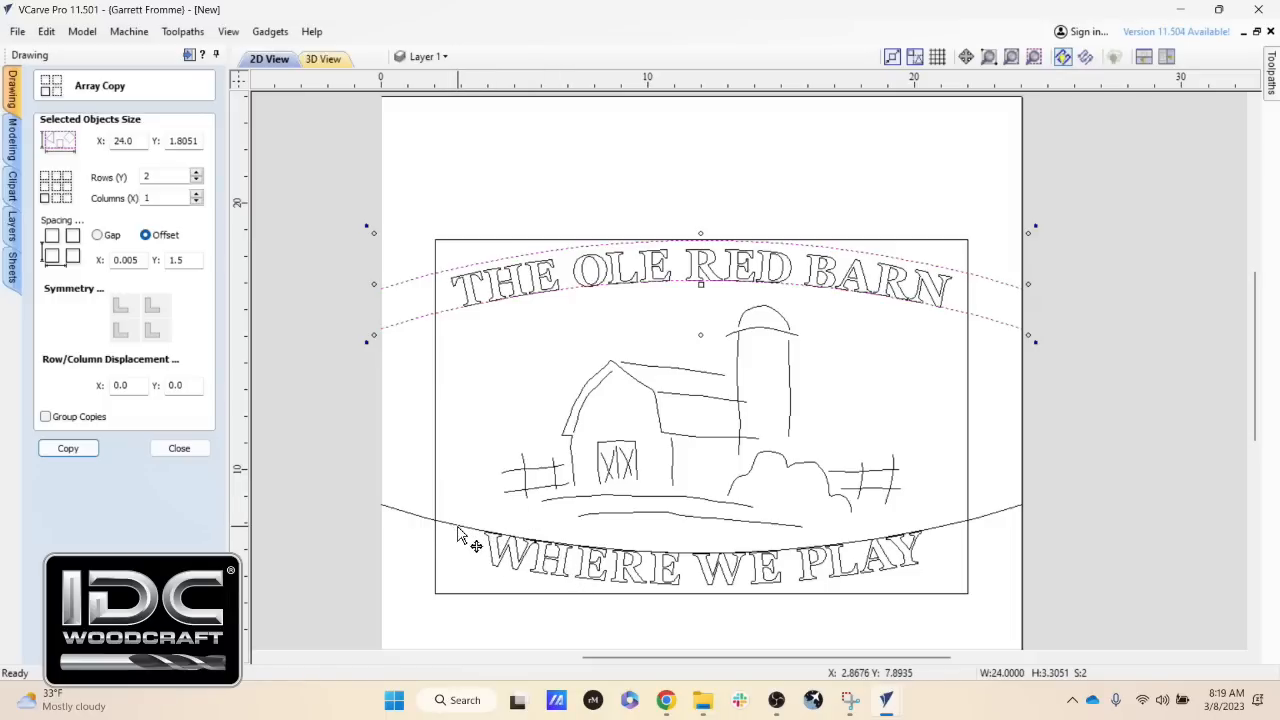
Step: Array-copy the arc above the lower text as two rows with a Y offset of -1.5 inches
key("ctrl")
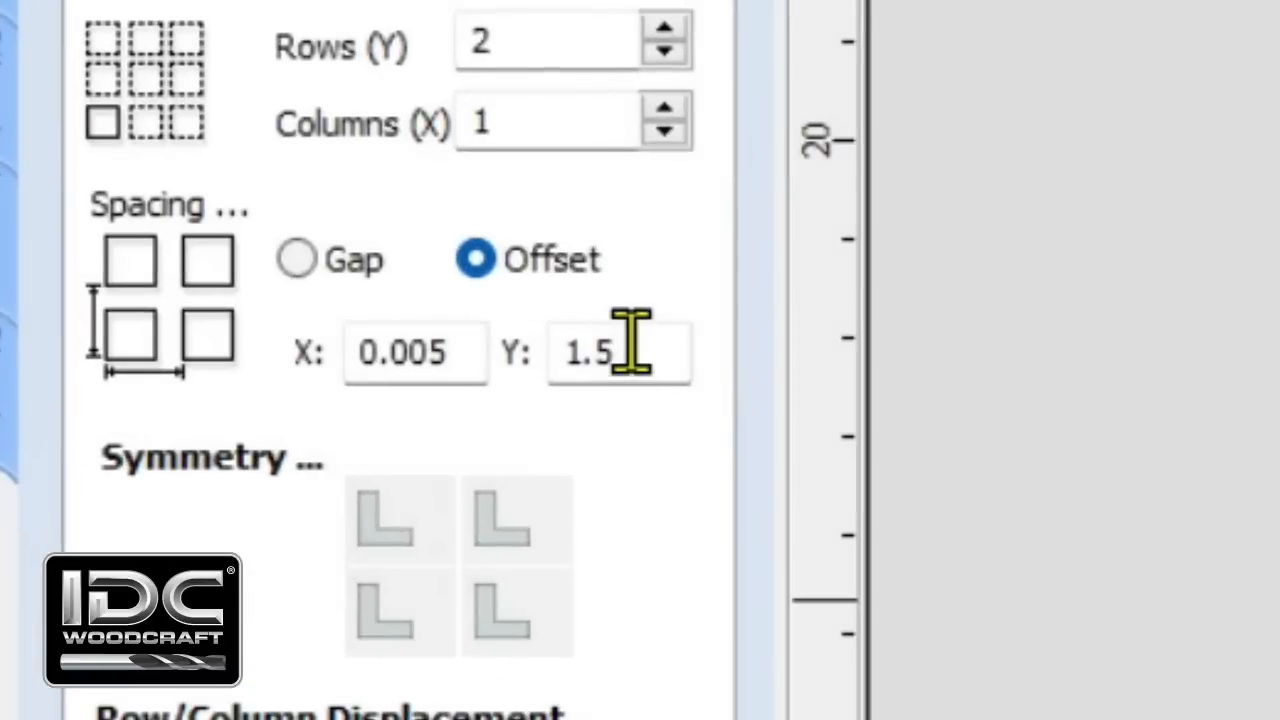
left_click_drag(652, 349, 554, 343)
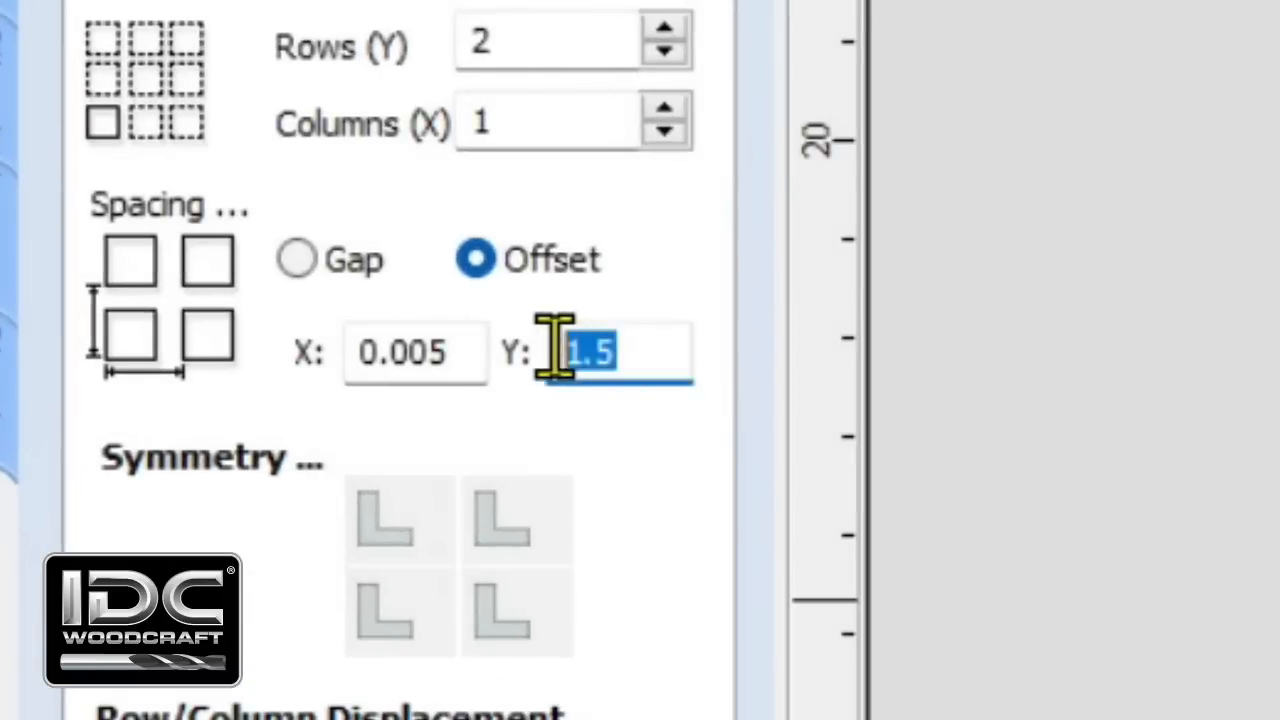
type("-")
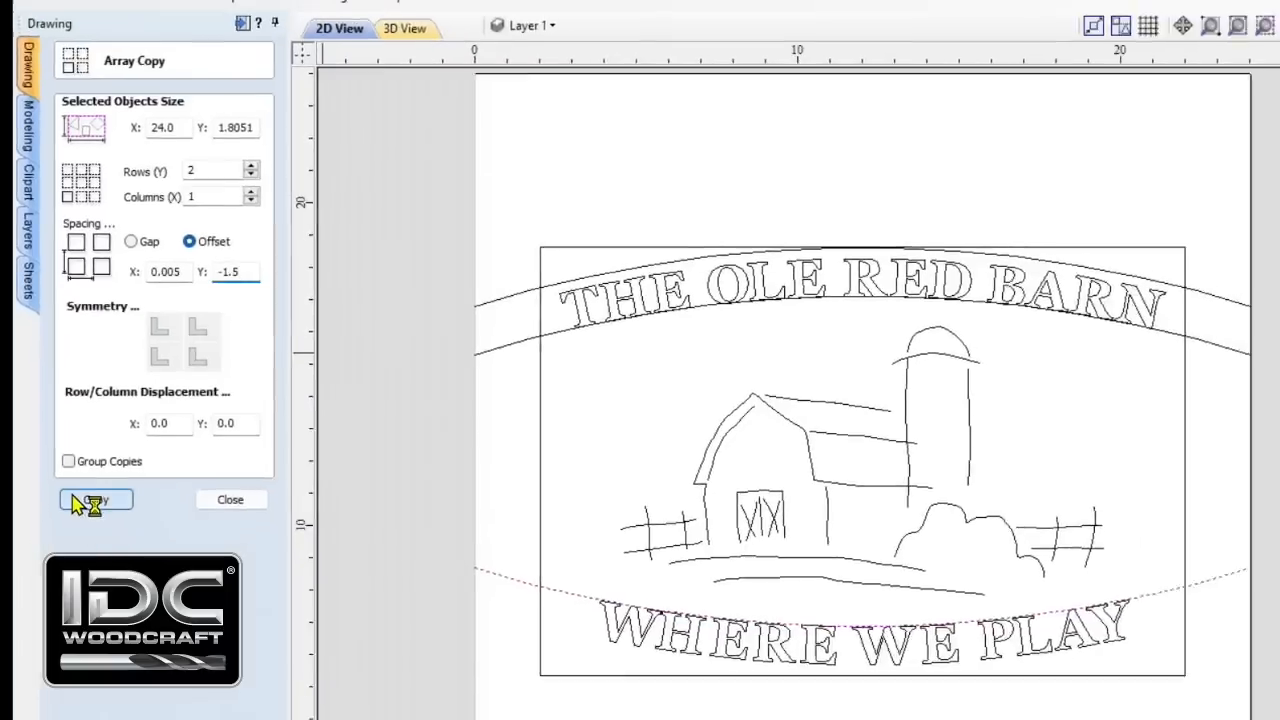
left_click(82, 502)
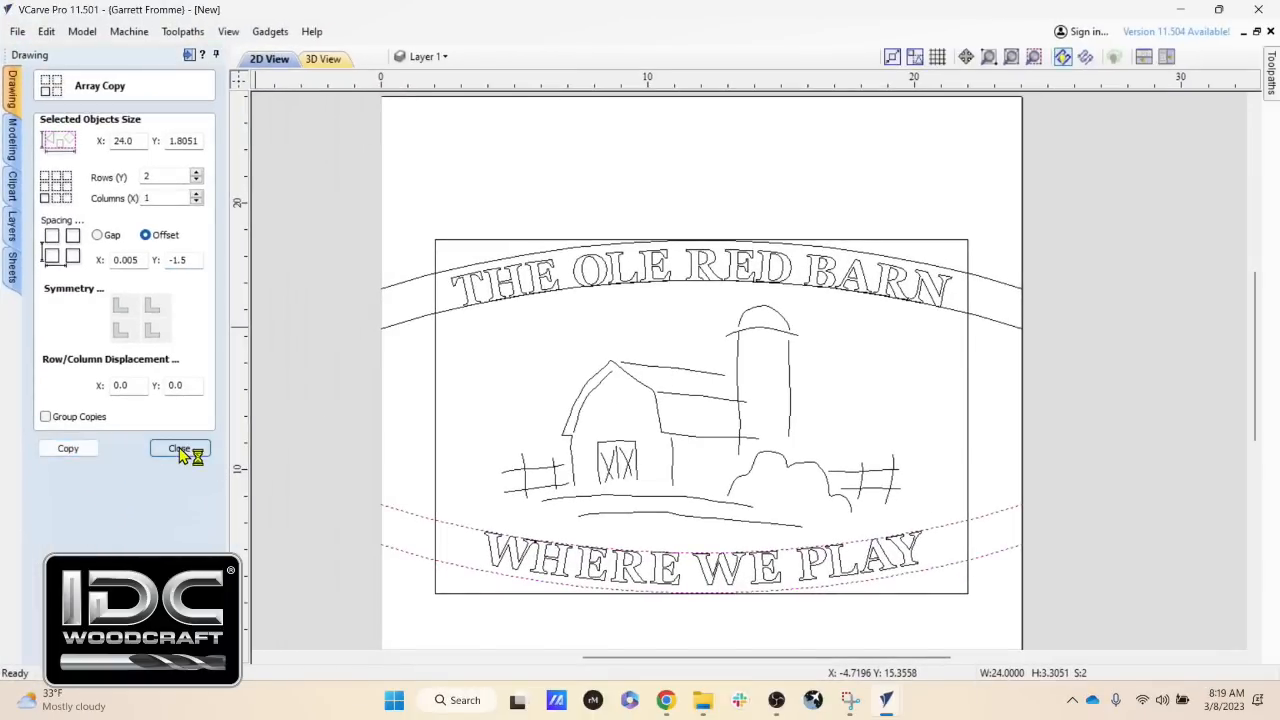
left_click(180, 450)
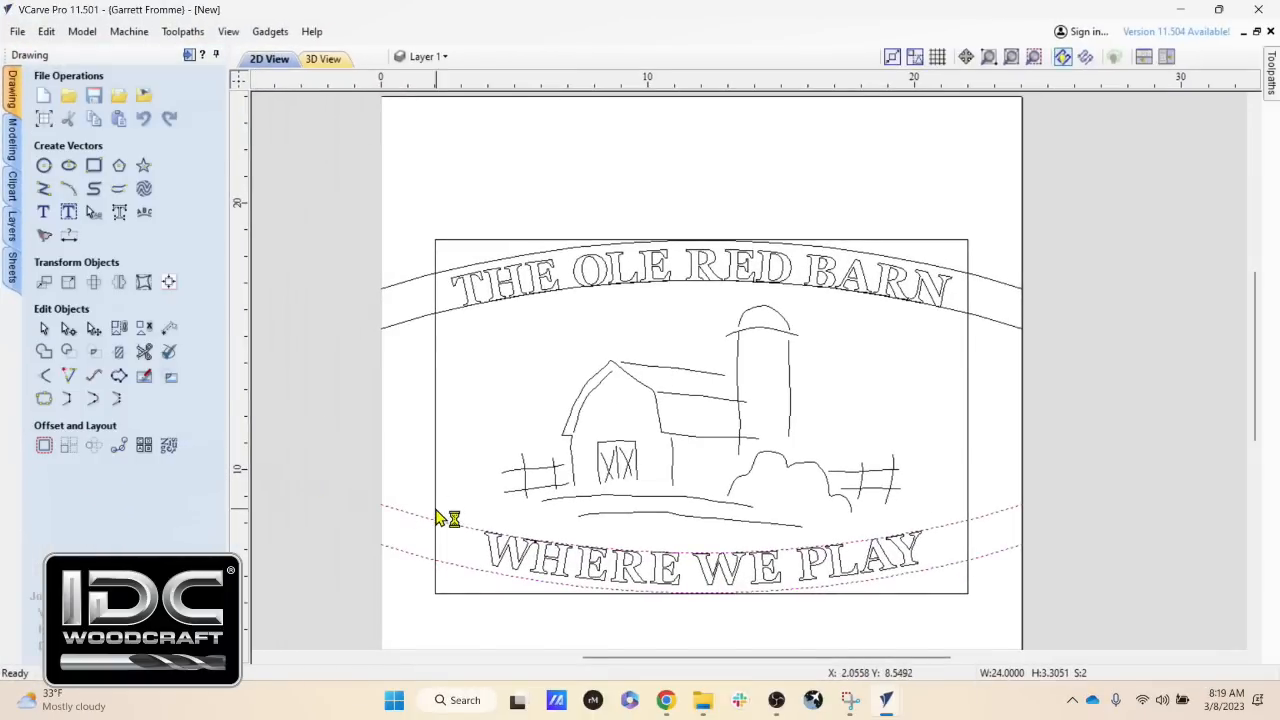
scroll(446, 518, "down", 2)
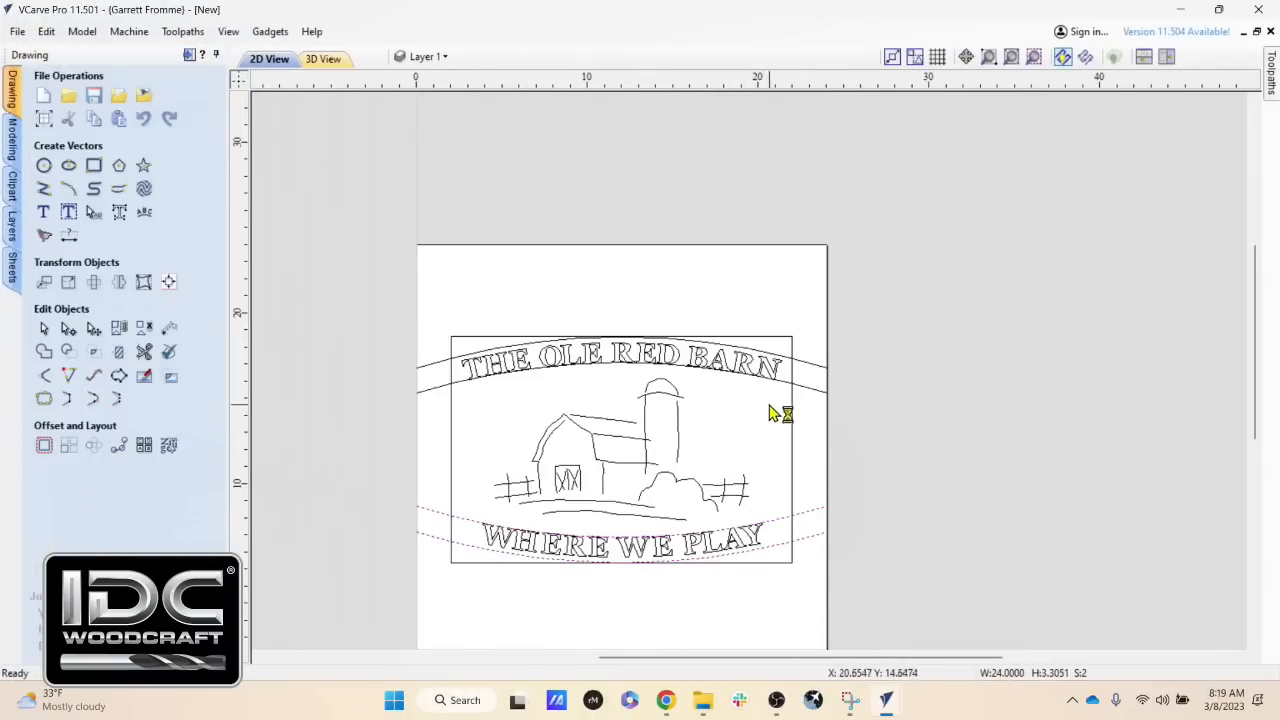
scroll(757, 399, "up", 2)
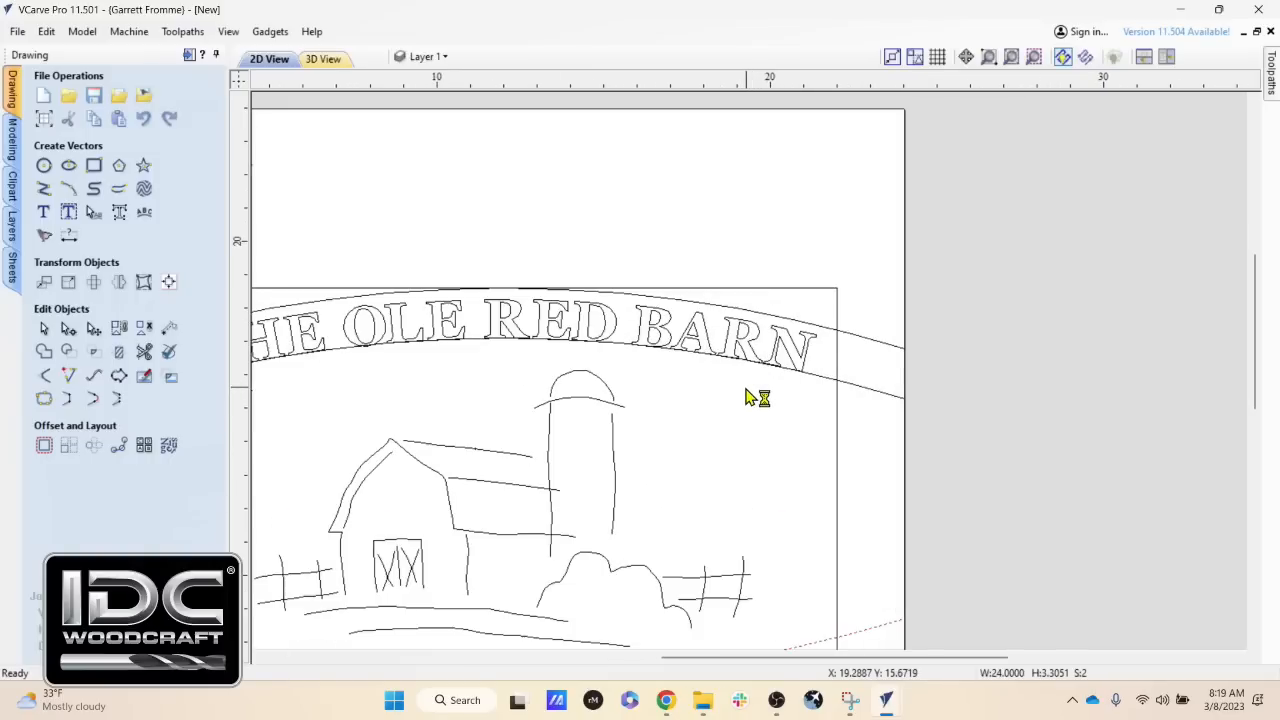
Step: Undo the 1.5-inch offset copies of the upper and lower arcs
left_click(857, 345)
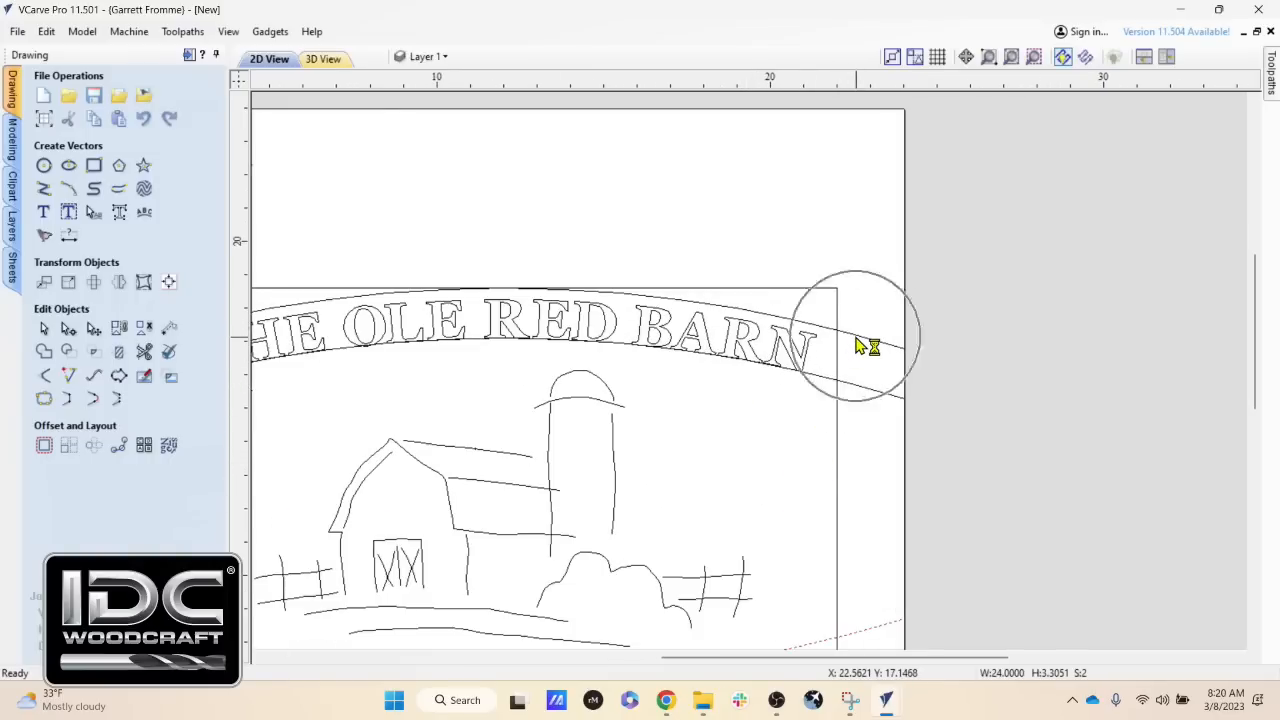
scroll(842, 385, "down", 2)
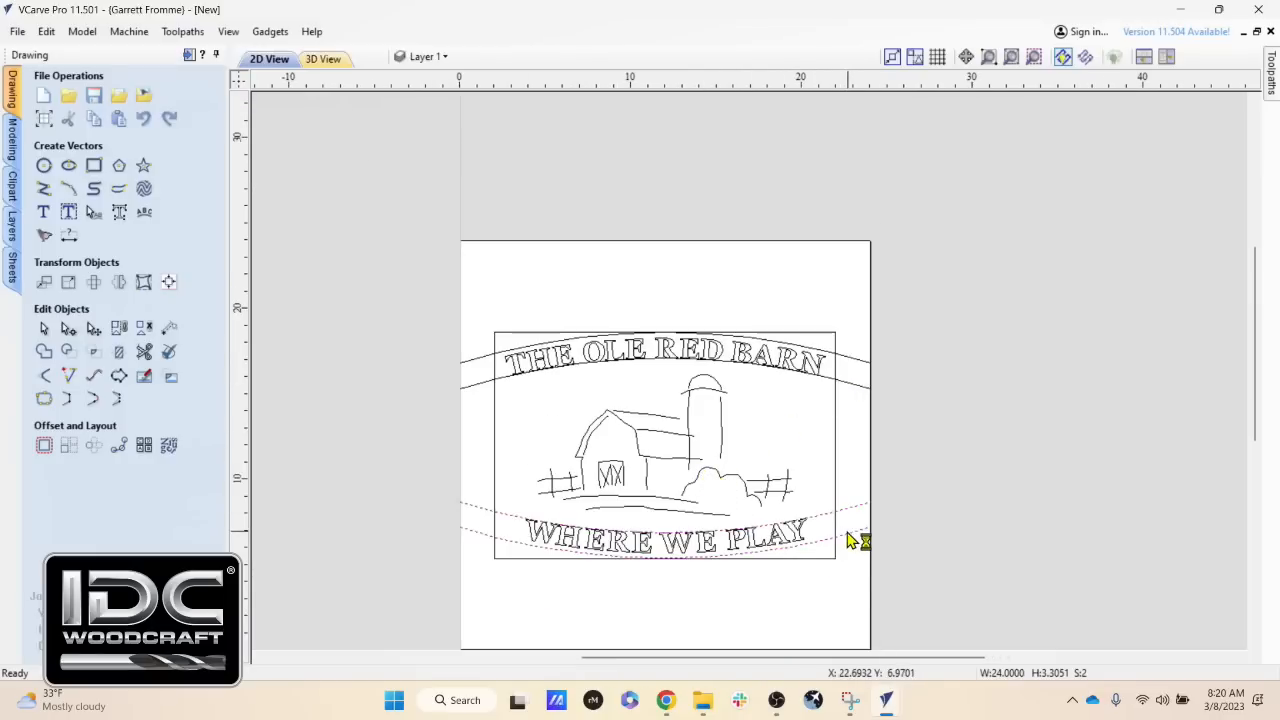
scroll(851, 541, "up", 3)
scroll(851, 541, "down", 1)
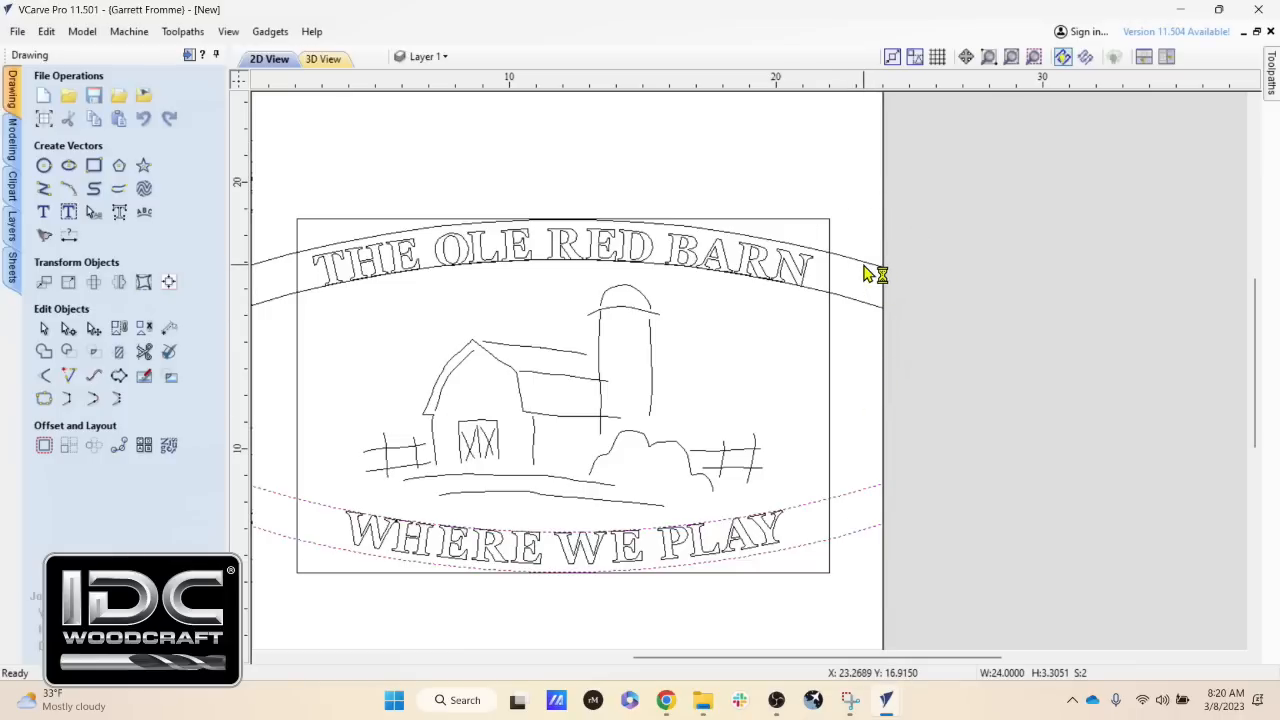
key("ctrl+z")
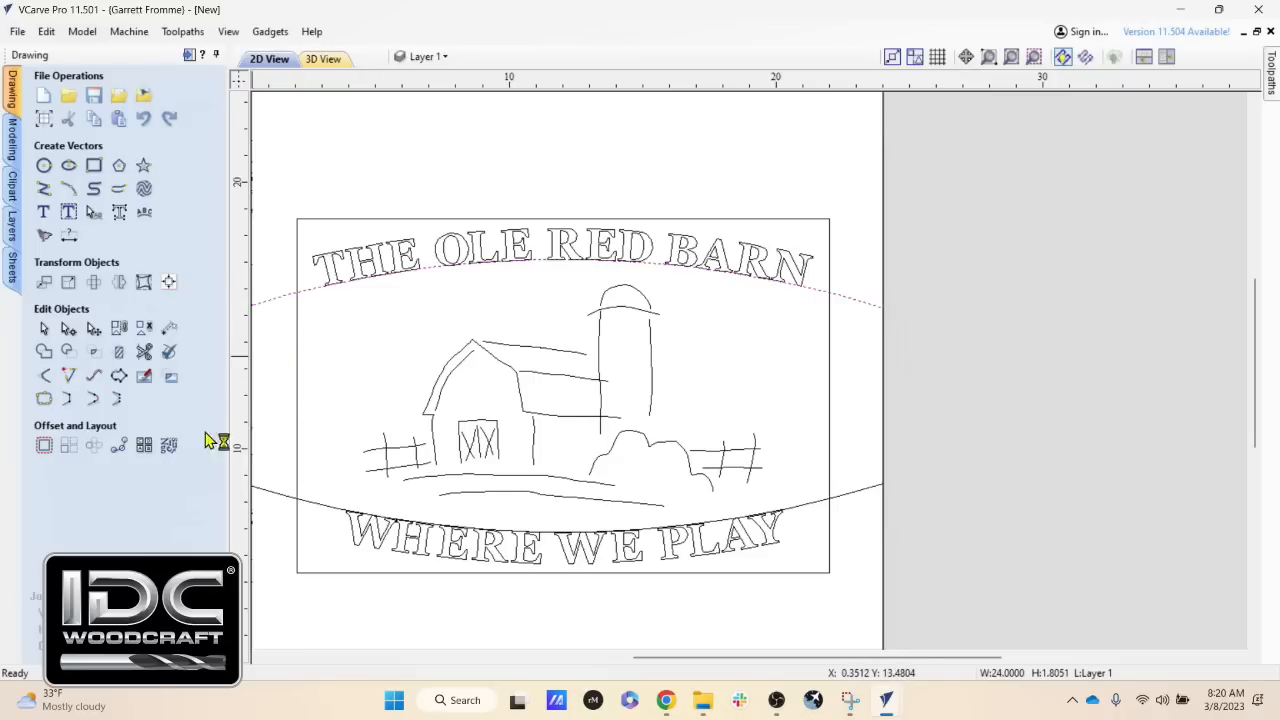
Step: Look at the finished sign's border in the other VCarve Pro window, and return to the working drawing
mouse_move(888, 708)
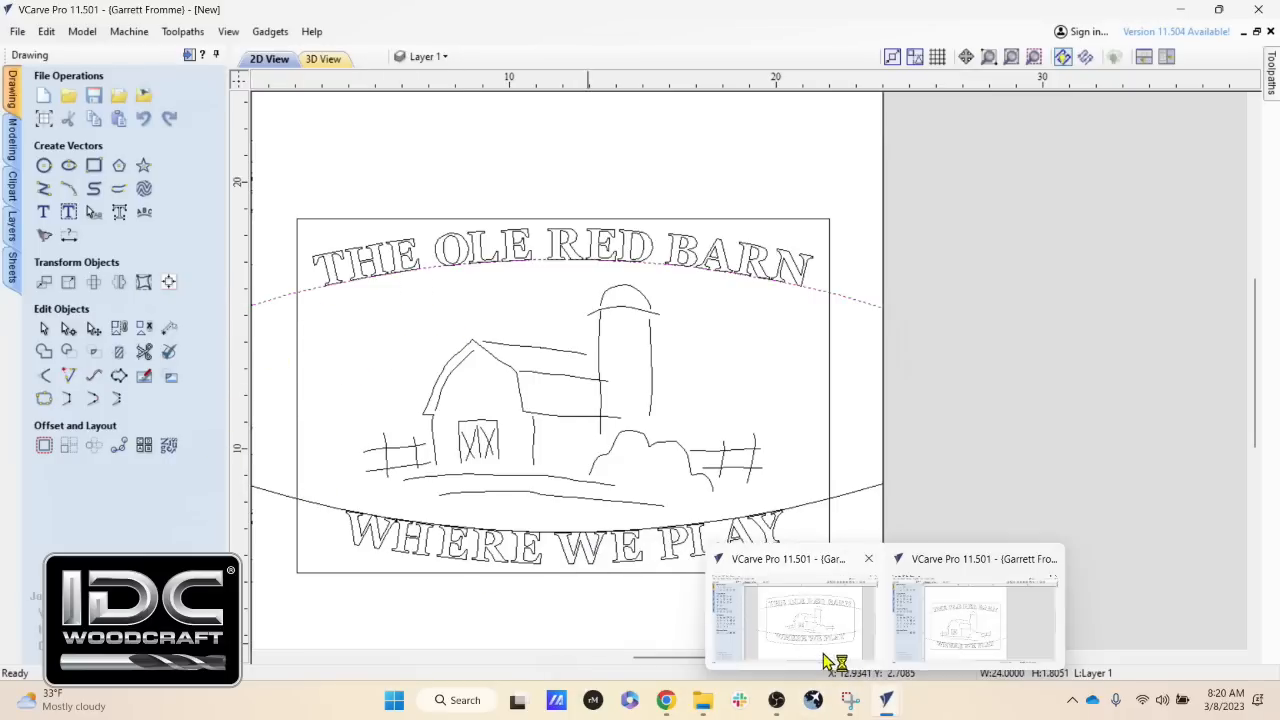
left_click(790, 565)
key("ctrl")
key("ctrl")
key("ctrl")
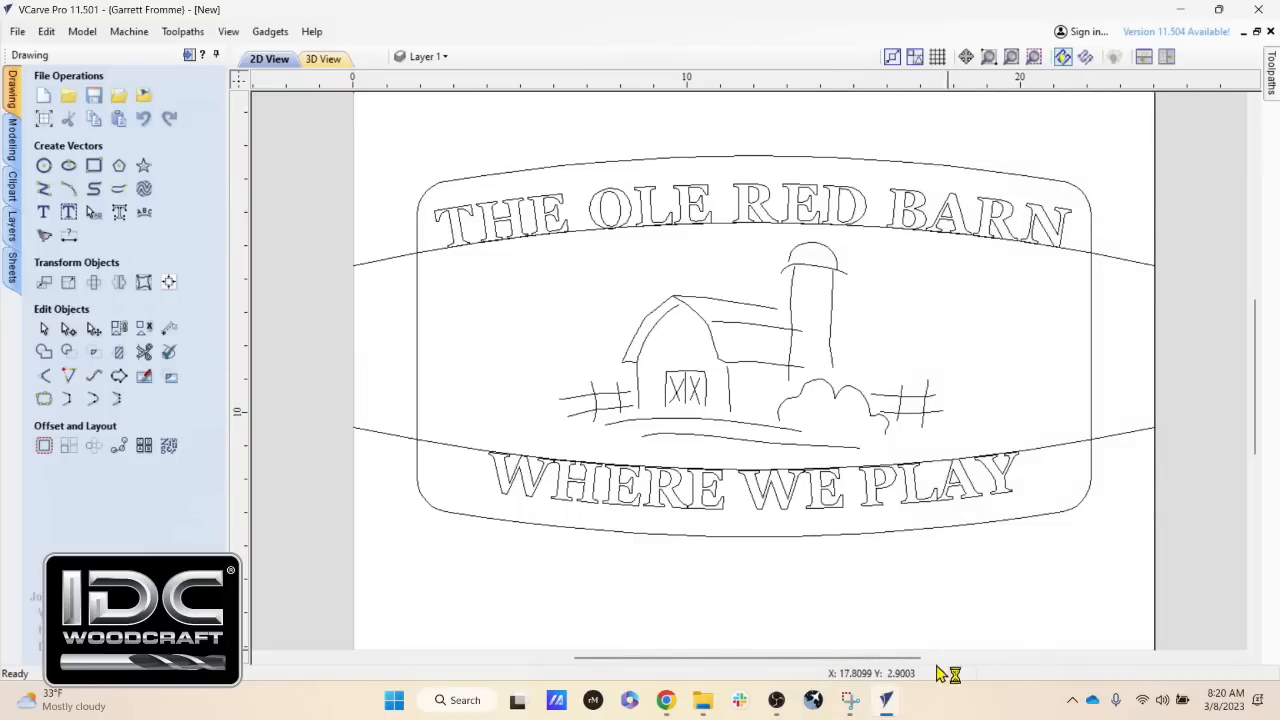
mouse_move(897, 700)
left_click(971, 627)
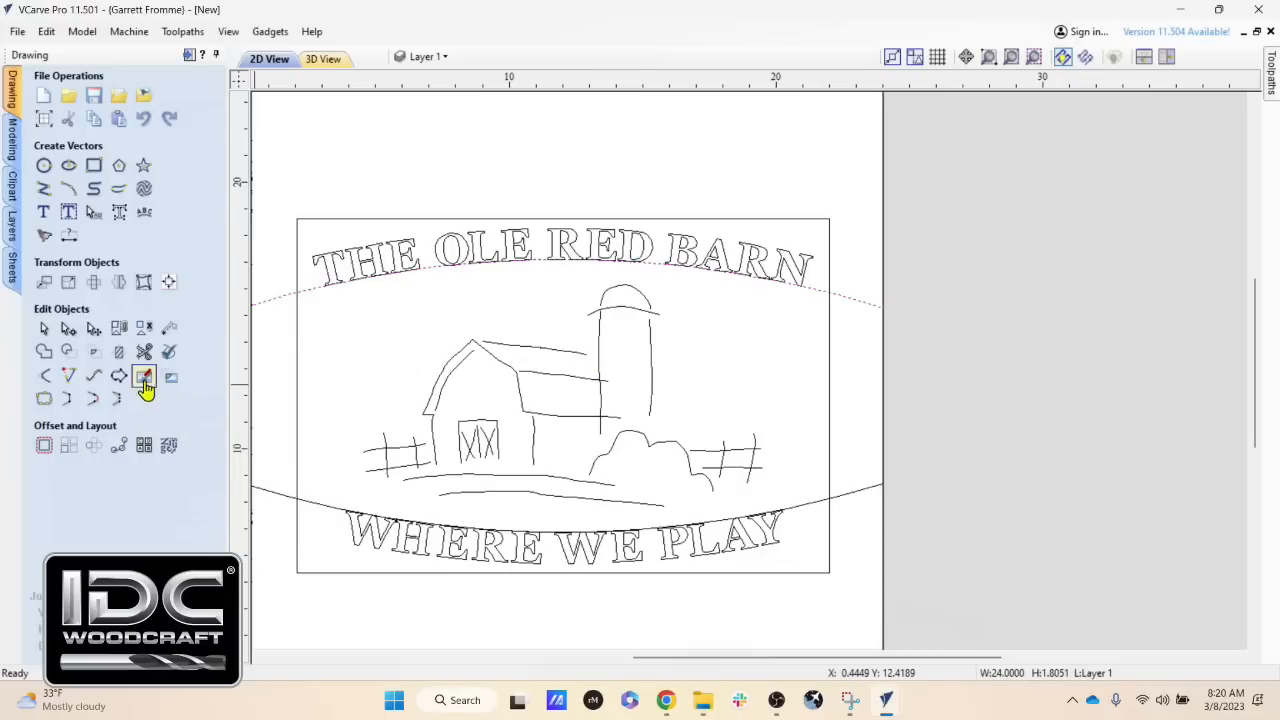
Step: Array-copy the arc above the lower text as two rows and one column with a Y offset of -2 inches
key("ctrl")
left_click(69, 448)
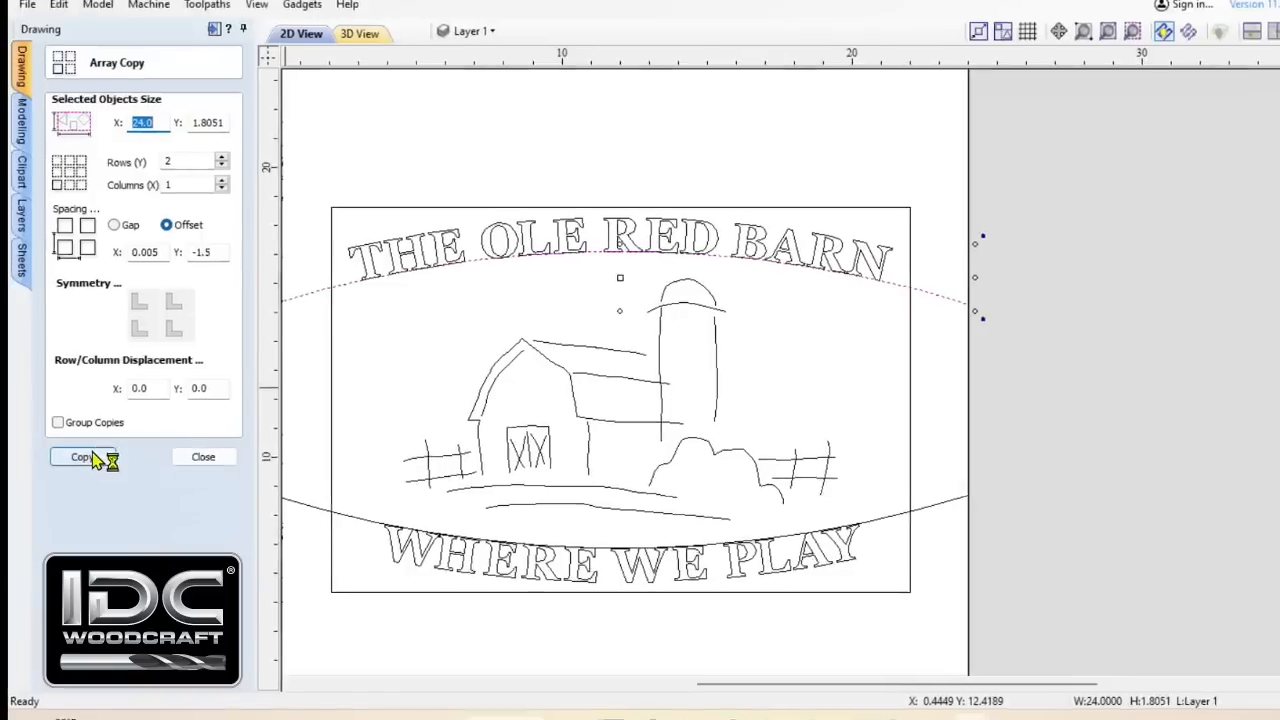
key("ctrl")
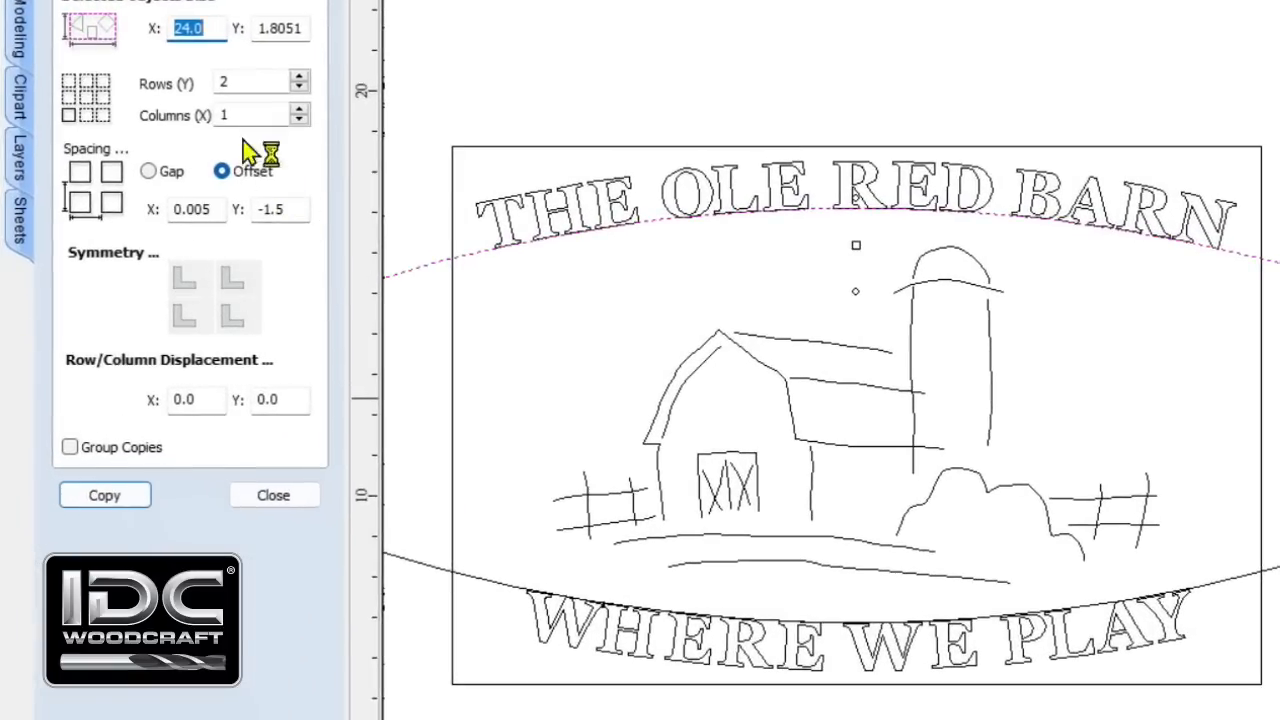
key("ctrl")
key("ctrl")
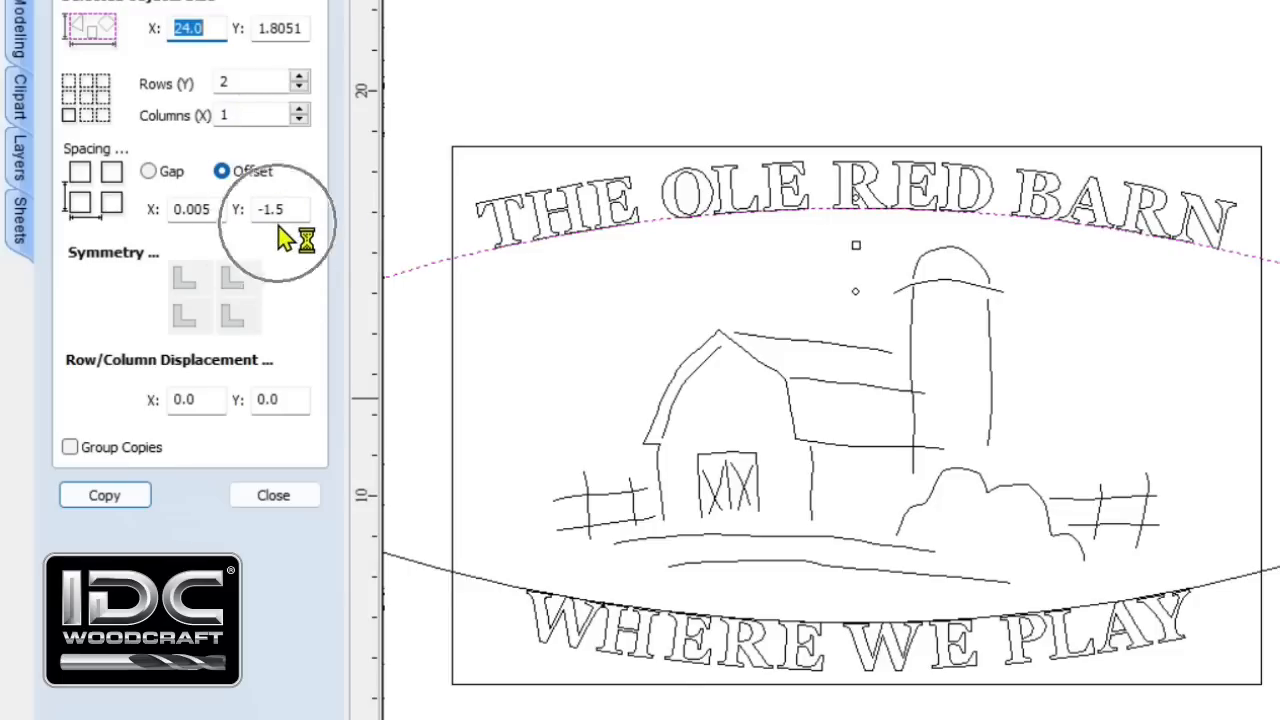
left_click(430, 573)
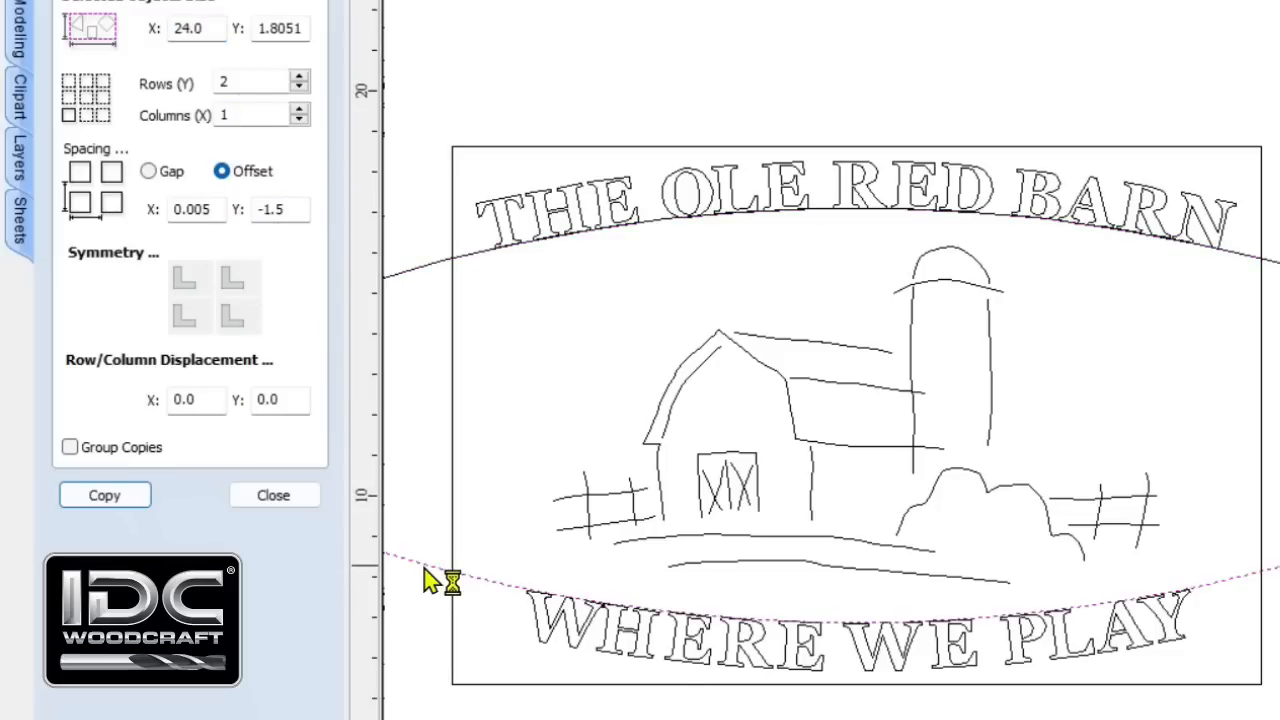
left_click(107, 500)
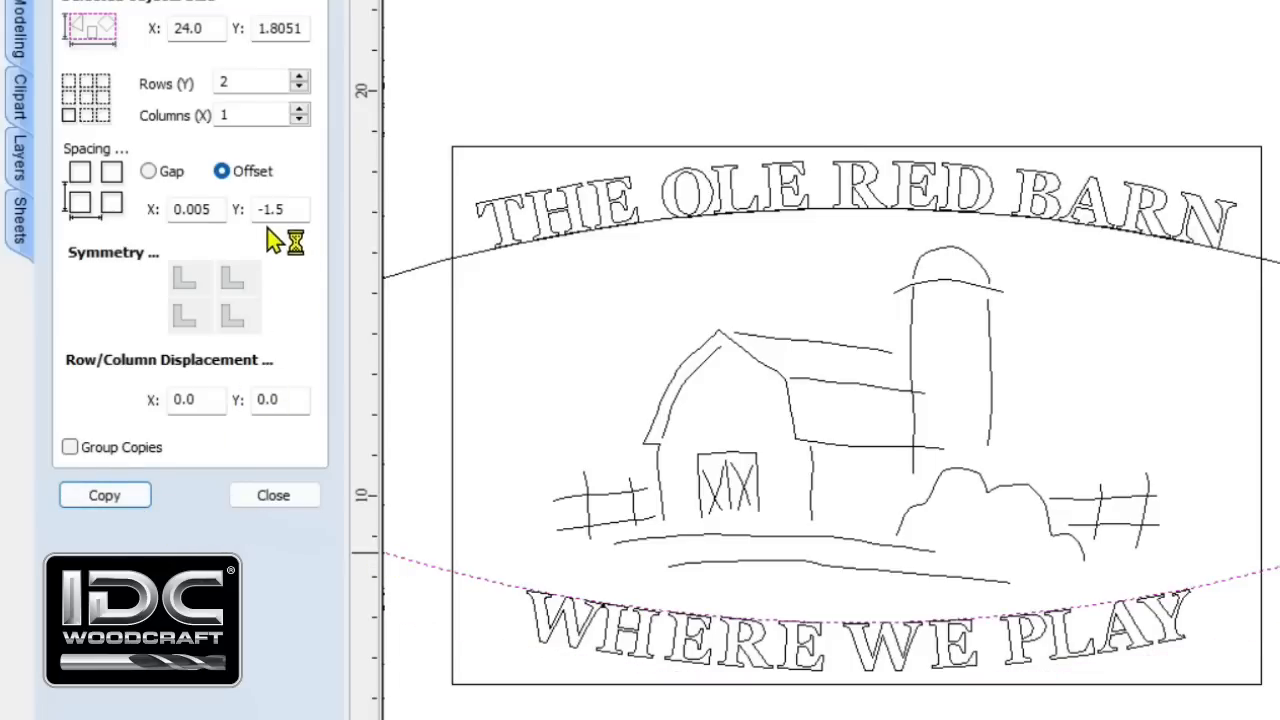
left_click_drag(294, 209, 209, 215)
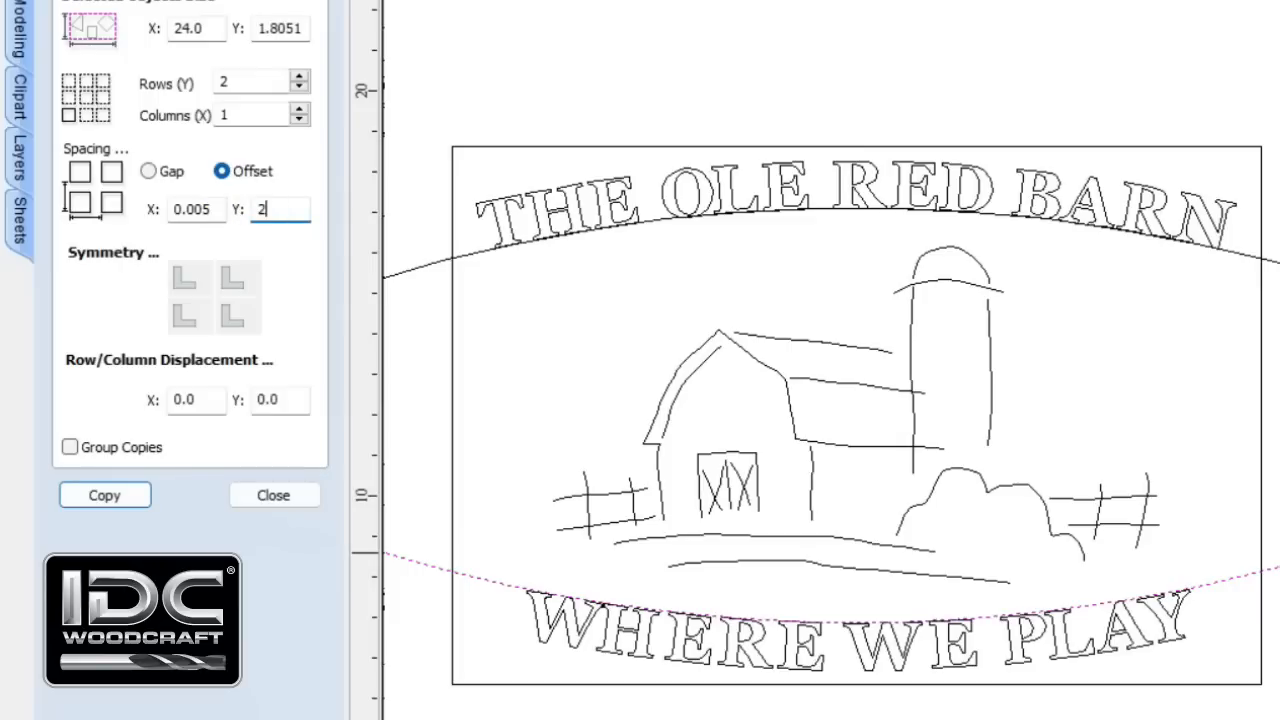
key("BackSpace")
type("-2")
left_click(105, 493)
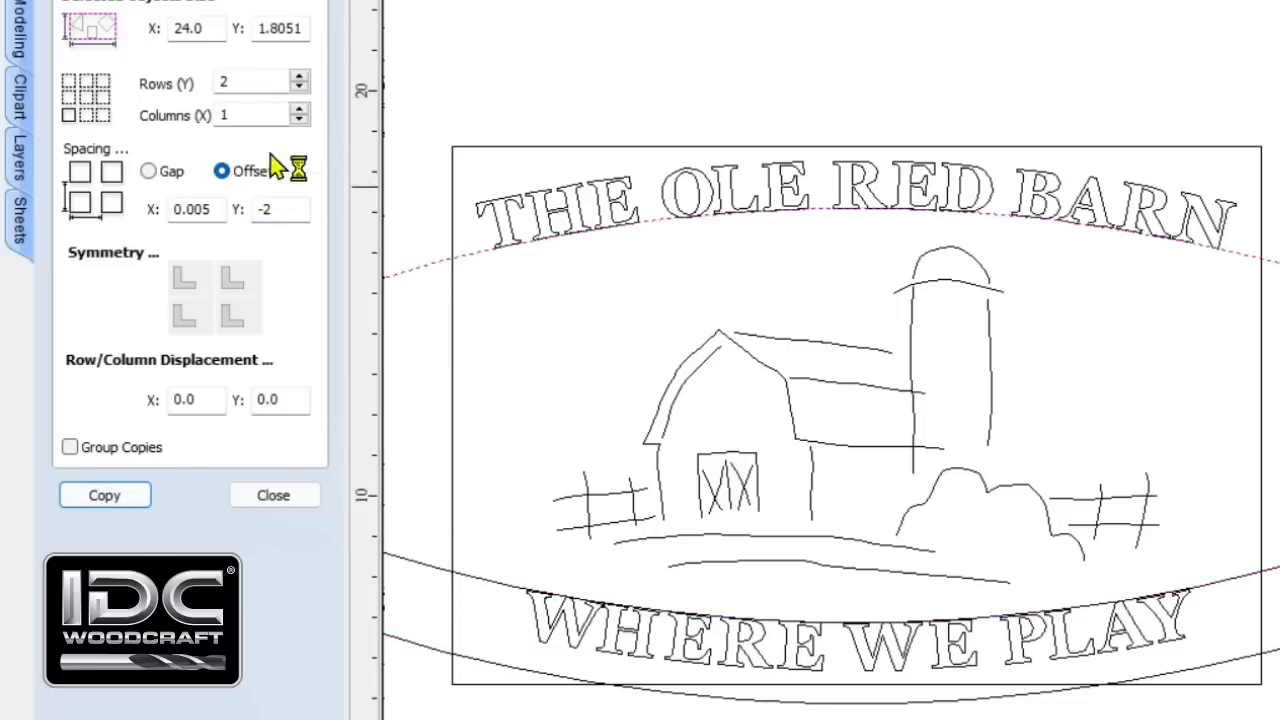
Step: Array-copy the arc beneath the upper text with a Y offset of 2 inches and leave the Array Copy tool
double_click(275, 210)
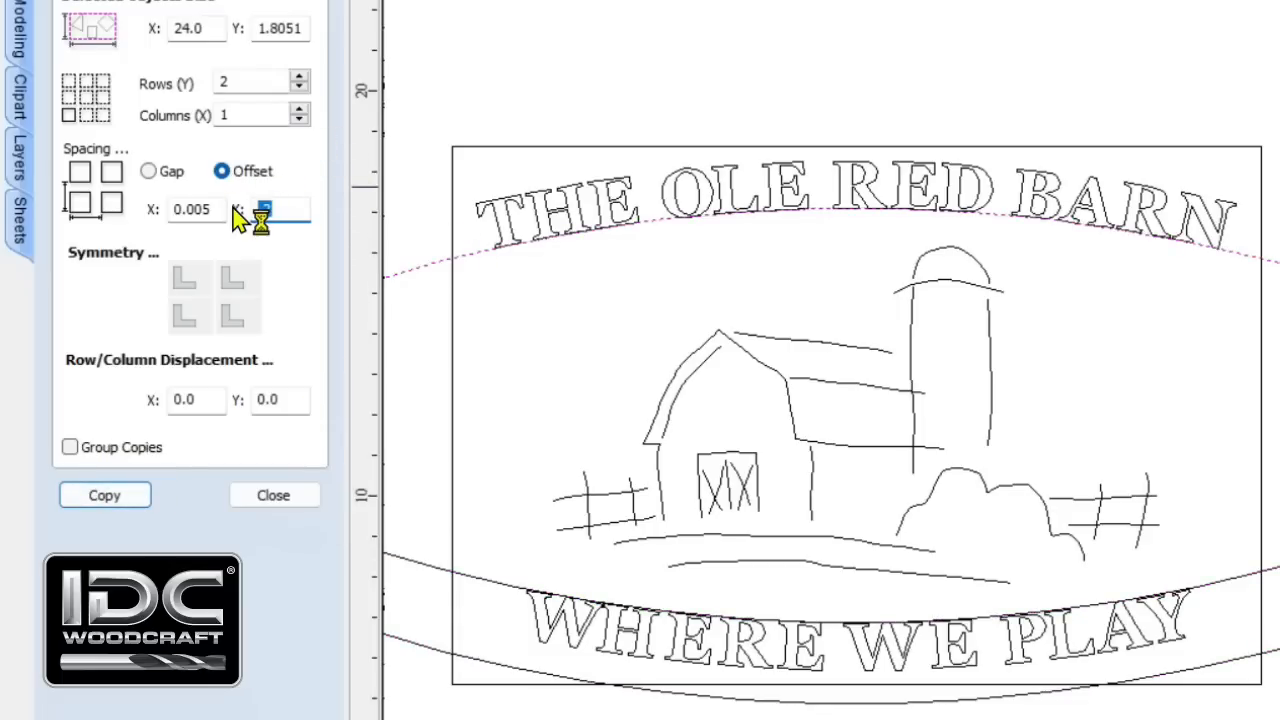
type("2")
left_click(105, 494)
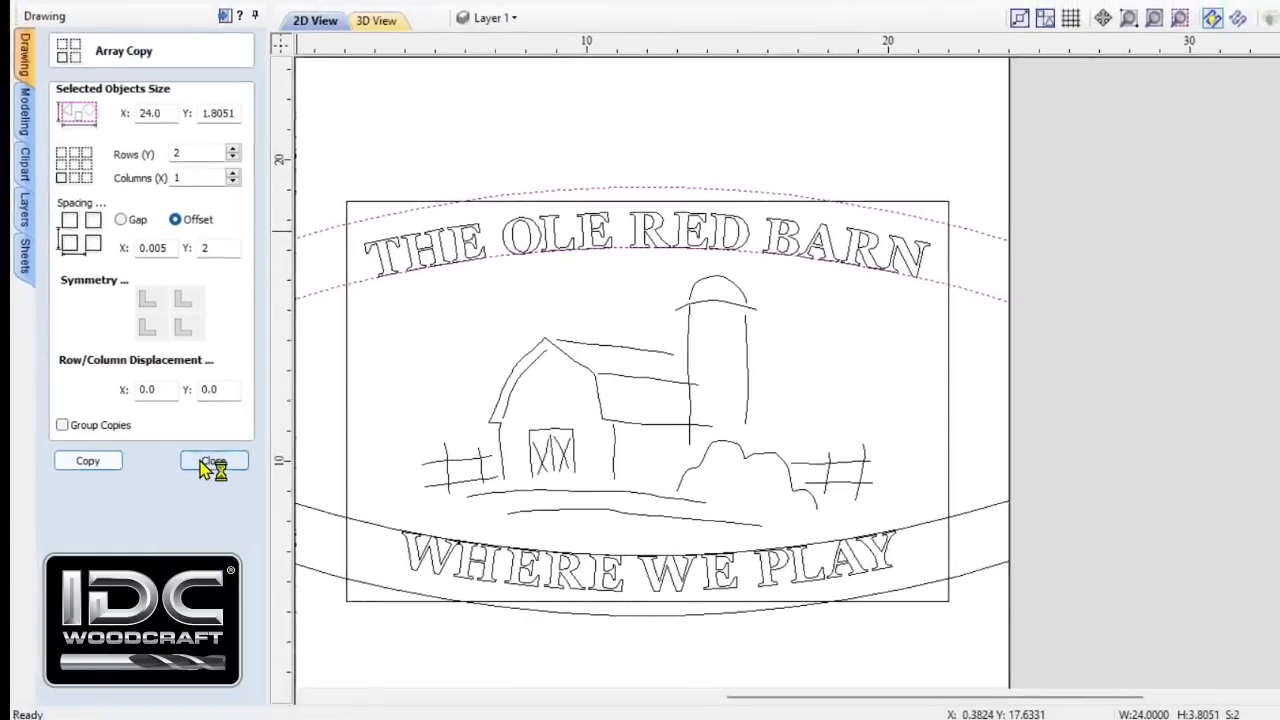
left_click(213, 462)
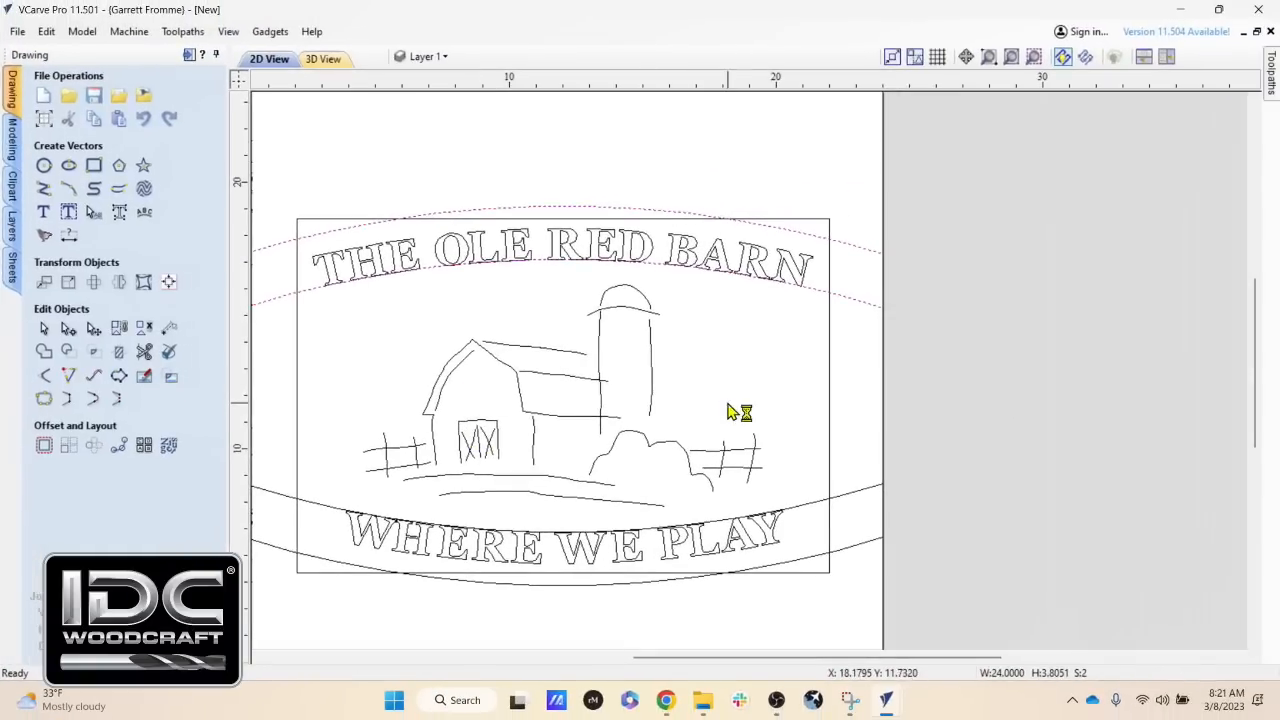
scroll(808, 245, "up", 3)
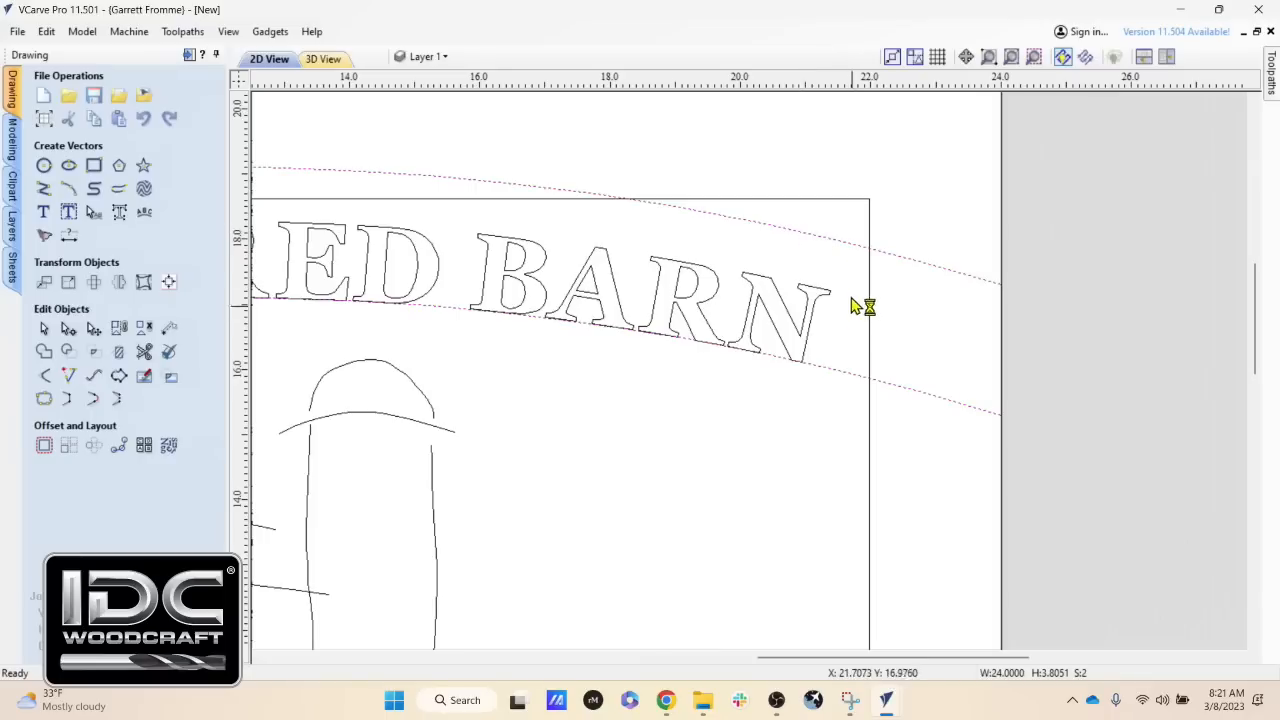
scroll(857, 336, "down", 5)
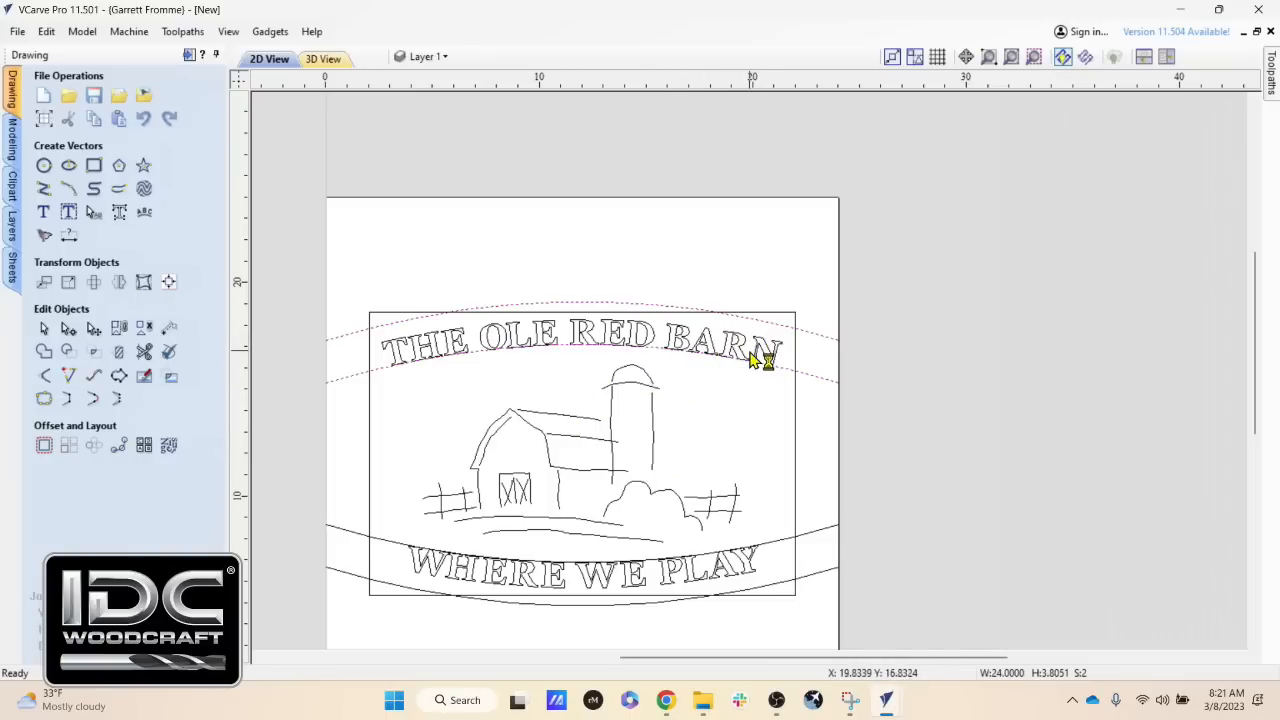
scroll(752, 355, "up", 2)
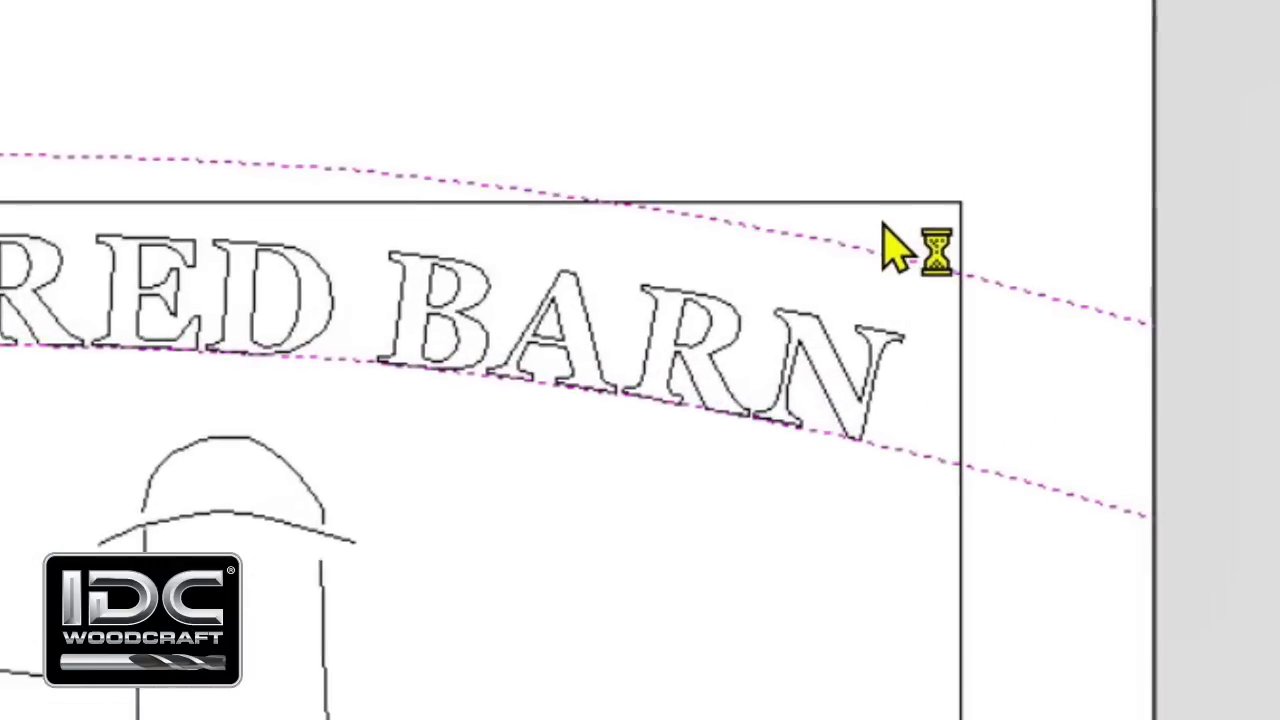
left_click_drag(883, 225, 812, 445)
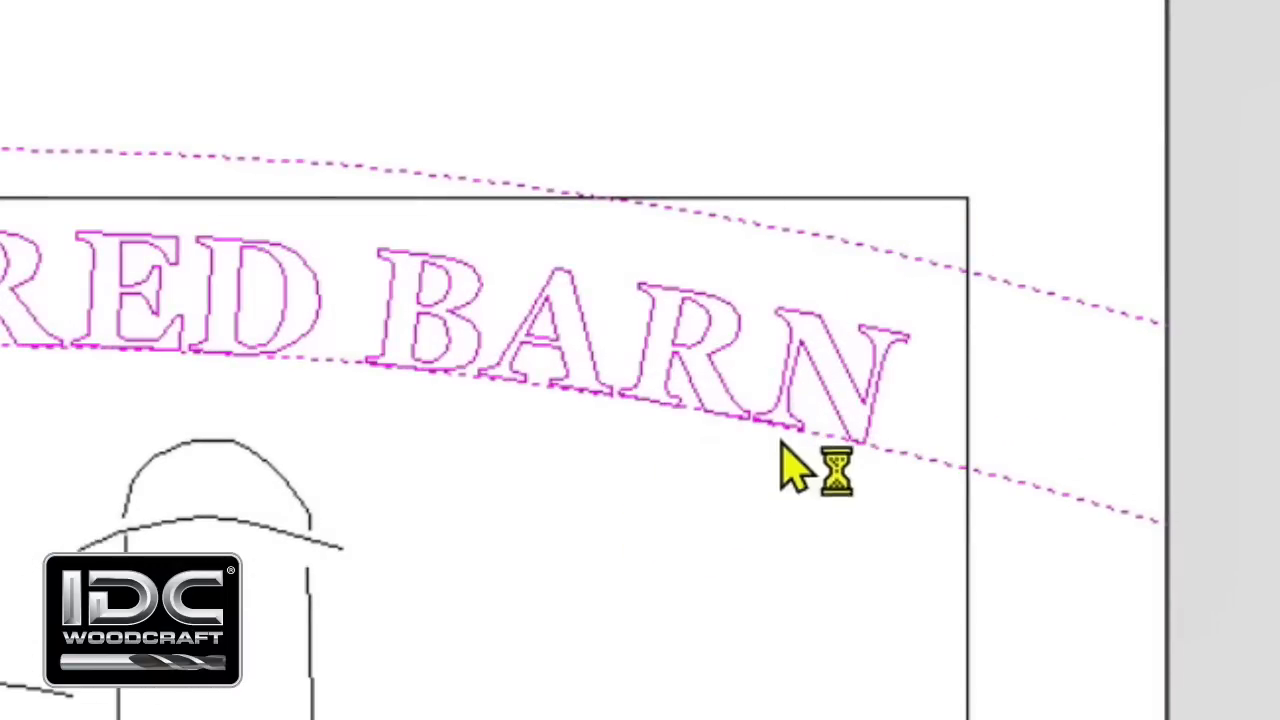
left_click(1021, 478)
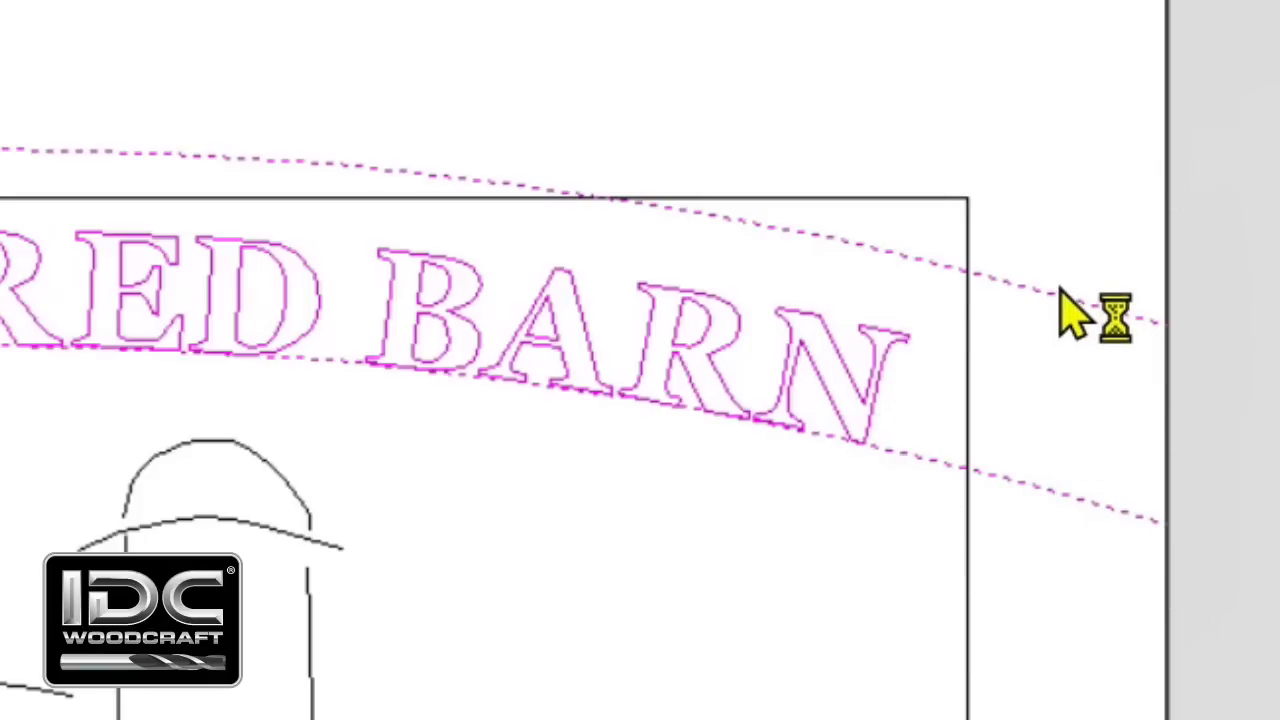
left_click(670, 350)
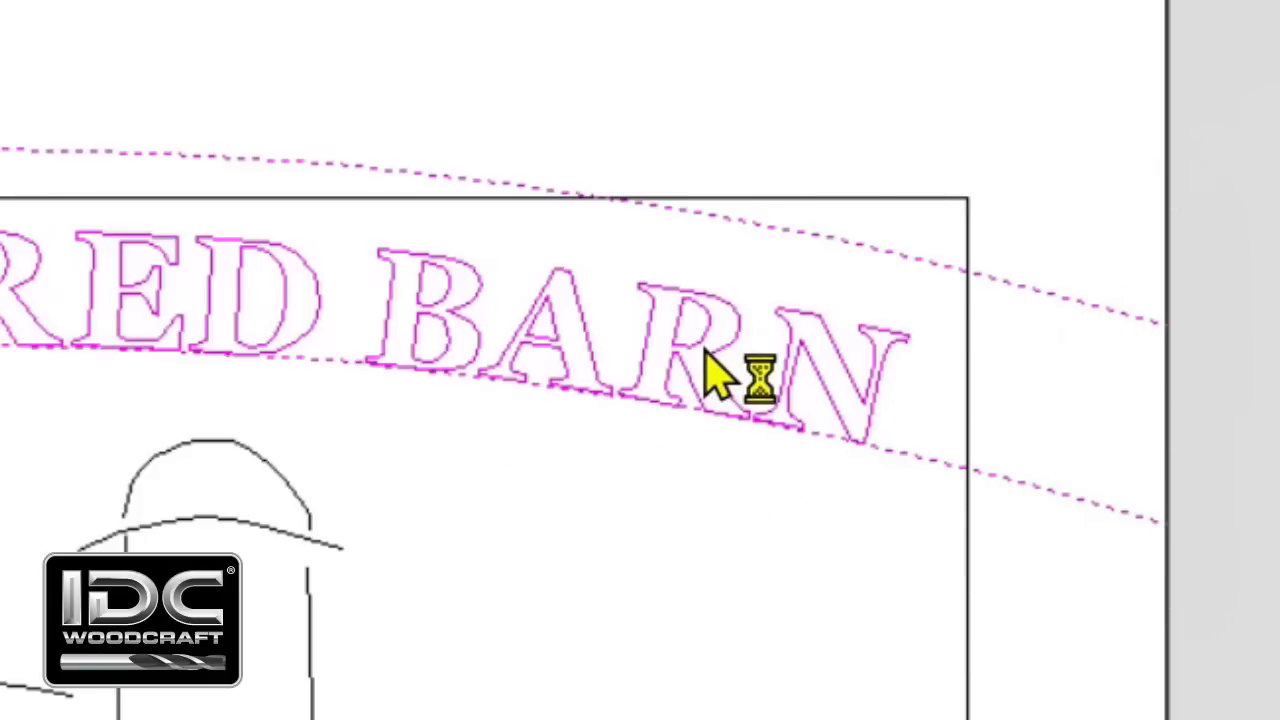
scroll(672, 355, "up", 2)
left_click(1118, 145)
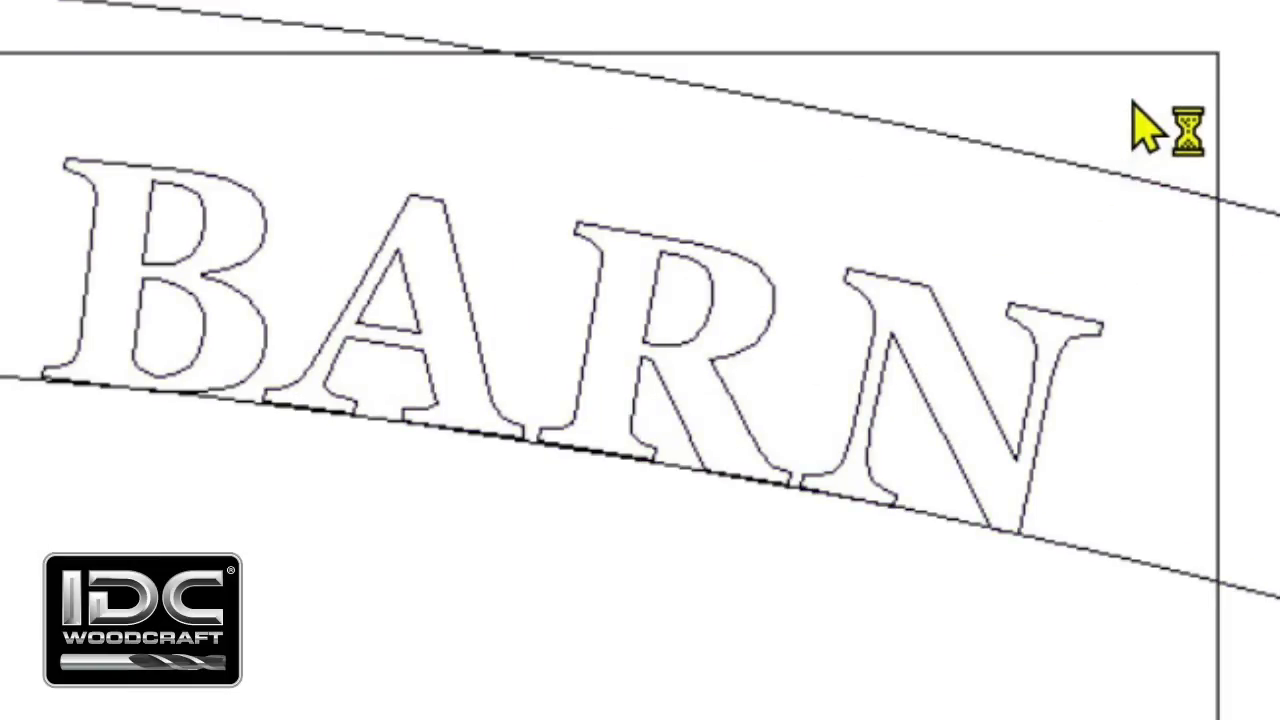
Step: Select the upper text with both its arcs and nudge them down until the outer arc meets the border rectangle's top edge
left_click(1134, 102)
left_click_drag(1134, 100, 883, 560)
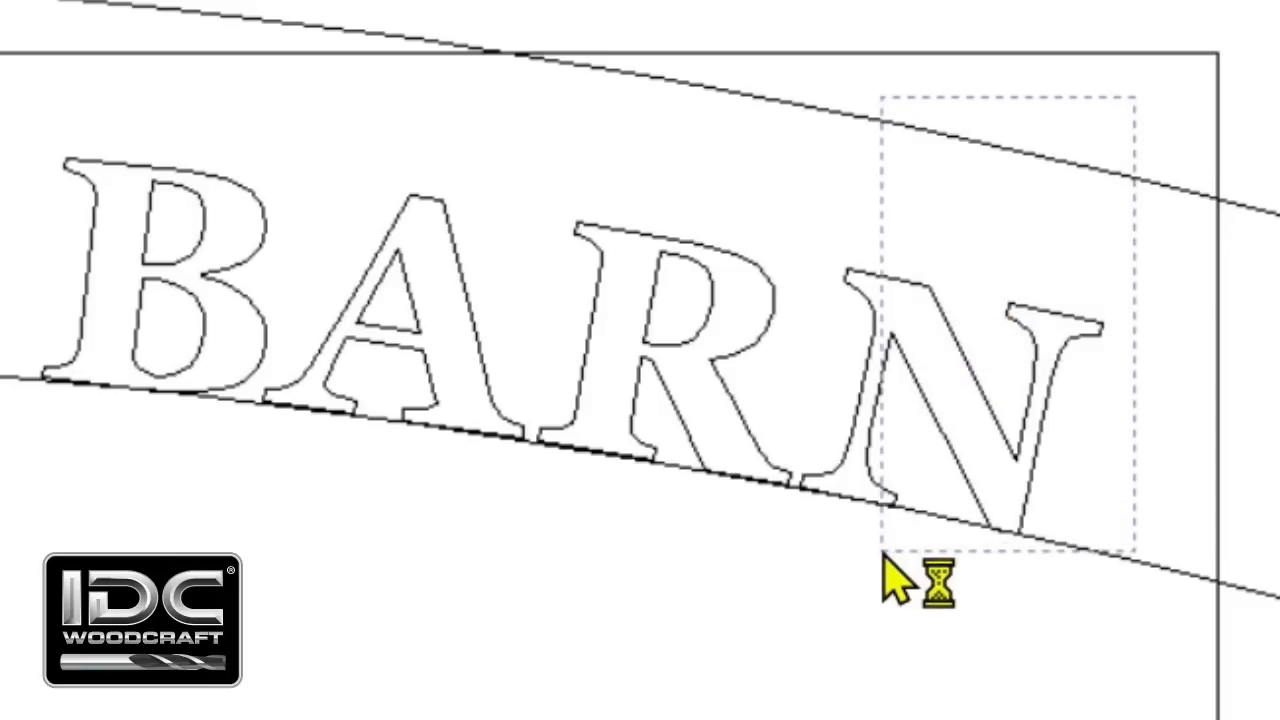
scroll(884, 557, "down", 3)
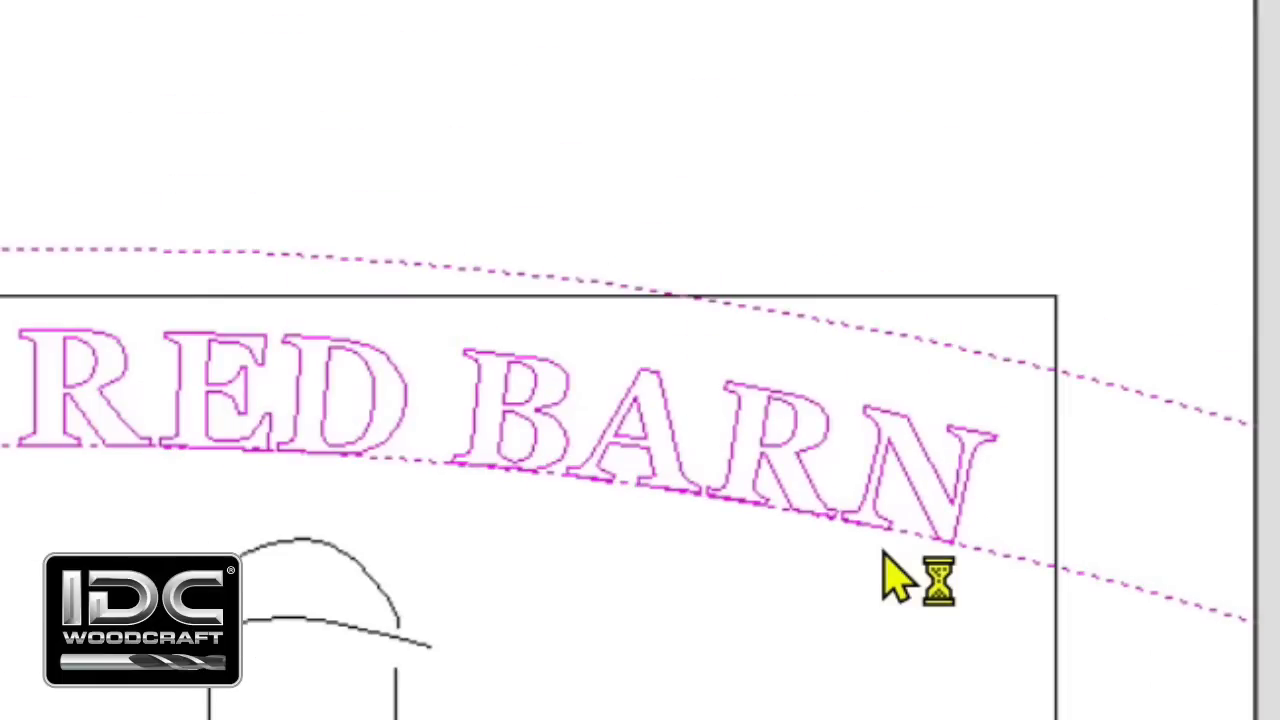
key("Down")
key("Down")
key("Down")
key("Down")
key("Down")
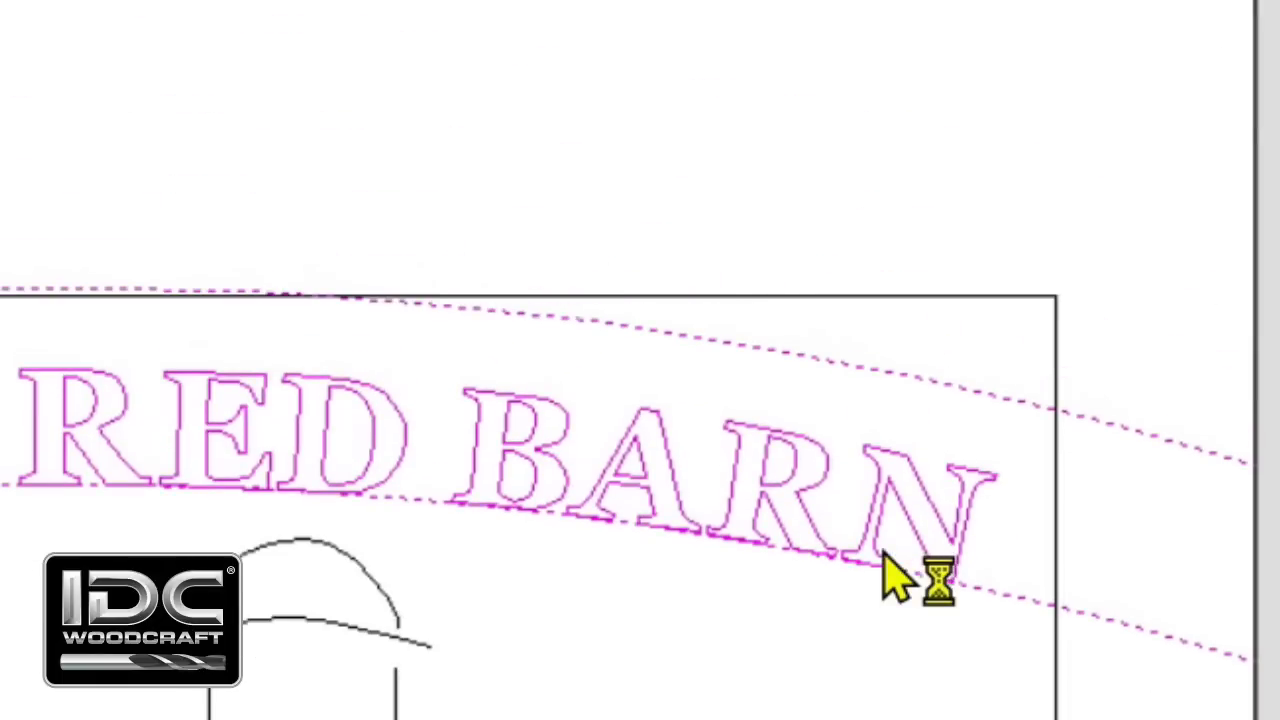
scroll(884, 577, "down", 3)
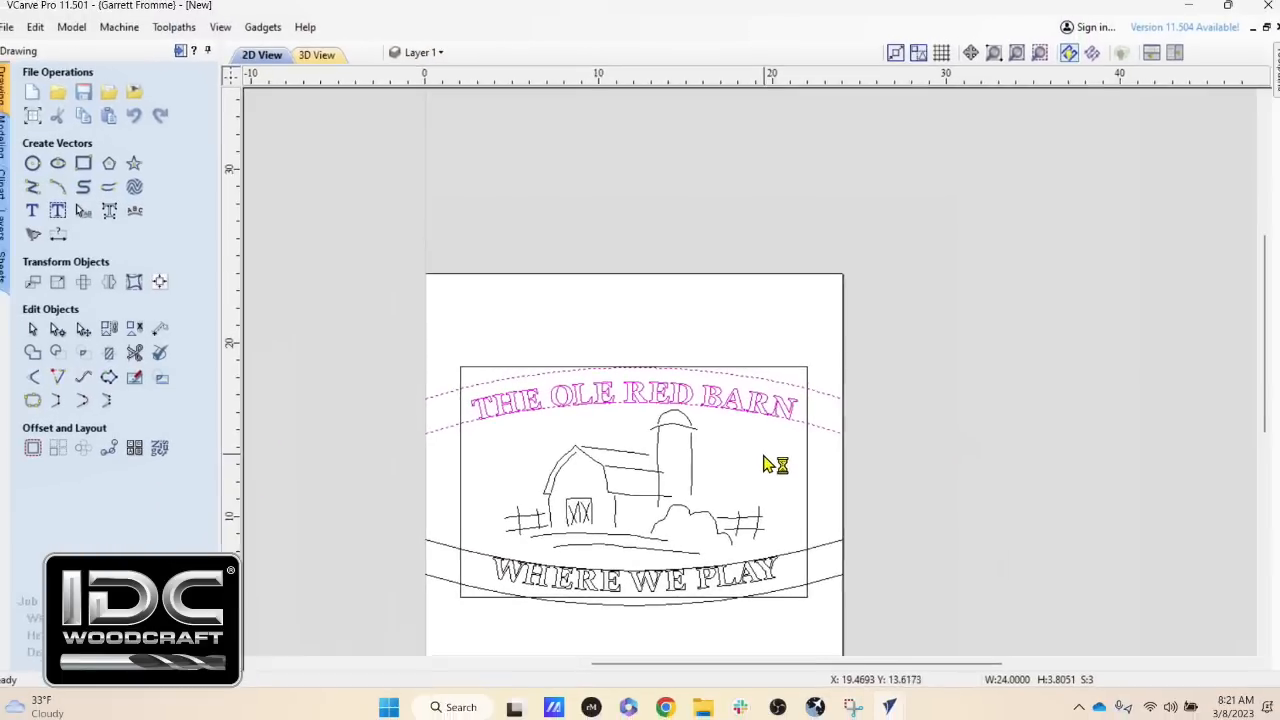
left_click(795, 352)
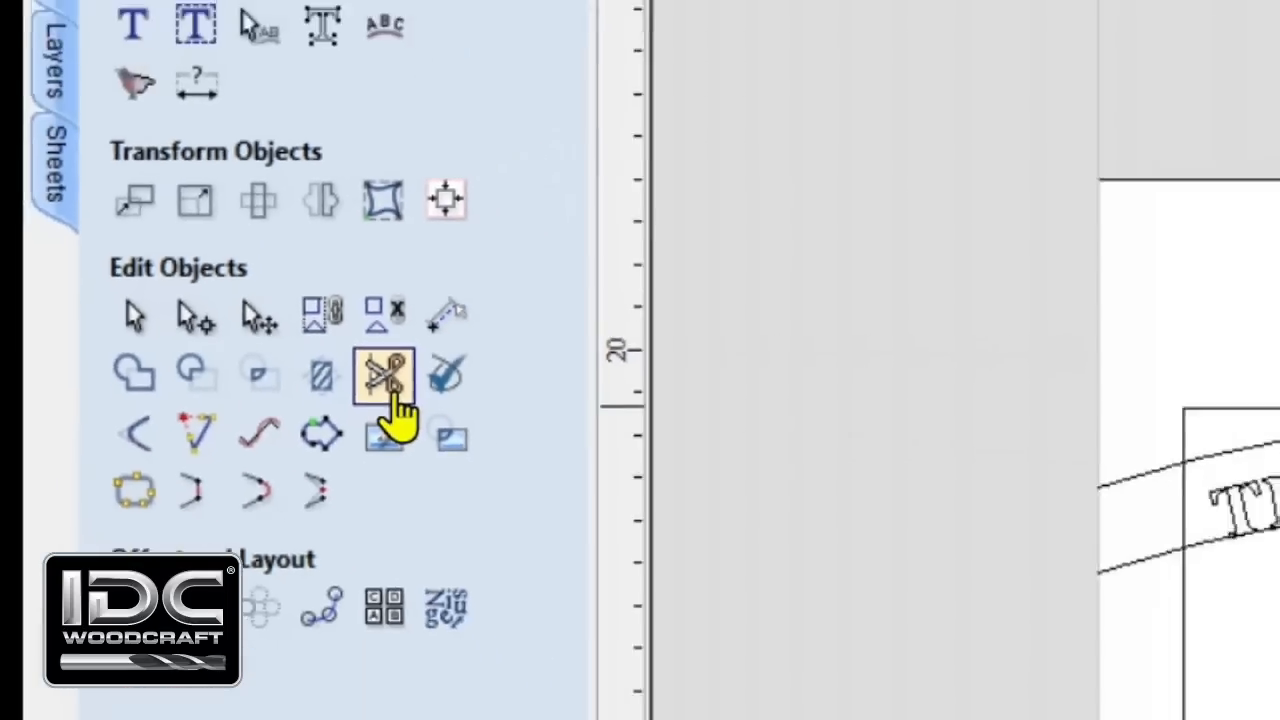
Step: Trim away the rectangle's top edge and corners above the upper outer arc, and that arc's ends beyond the rectangle's sides
left_click(858, 480)
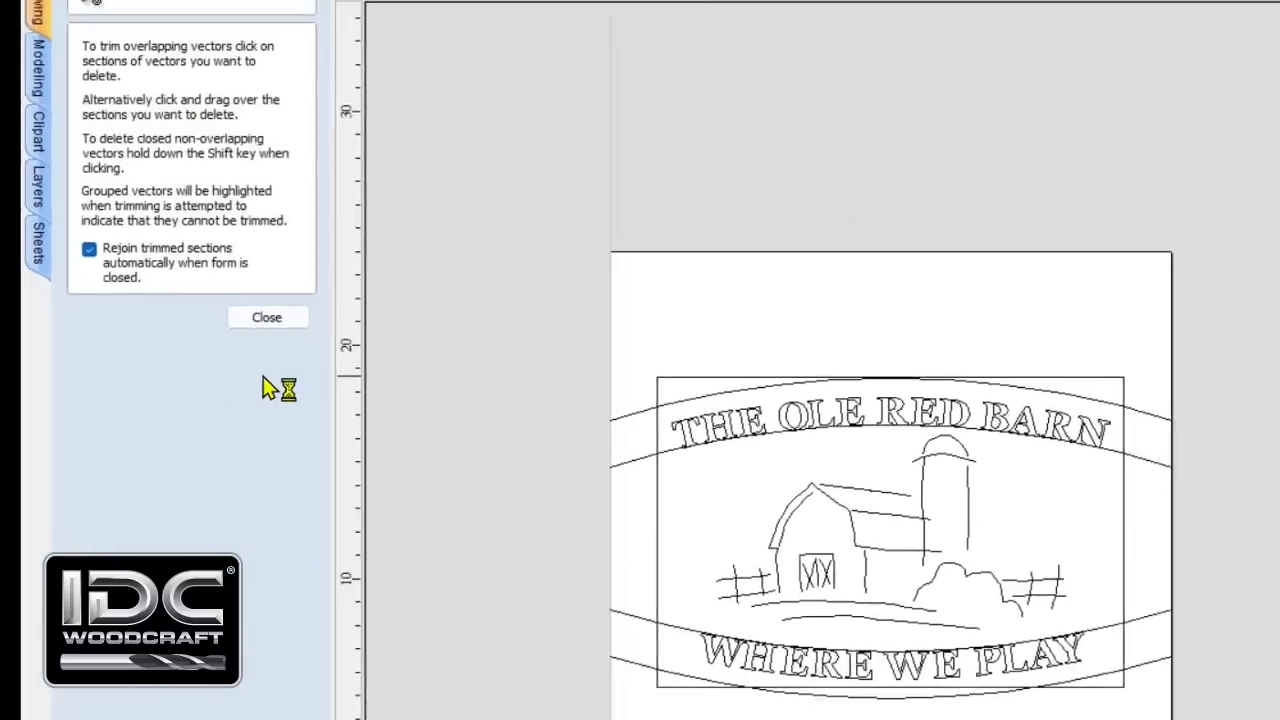
scroll(357, 402, "up", 3)
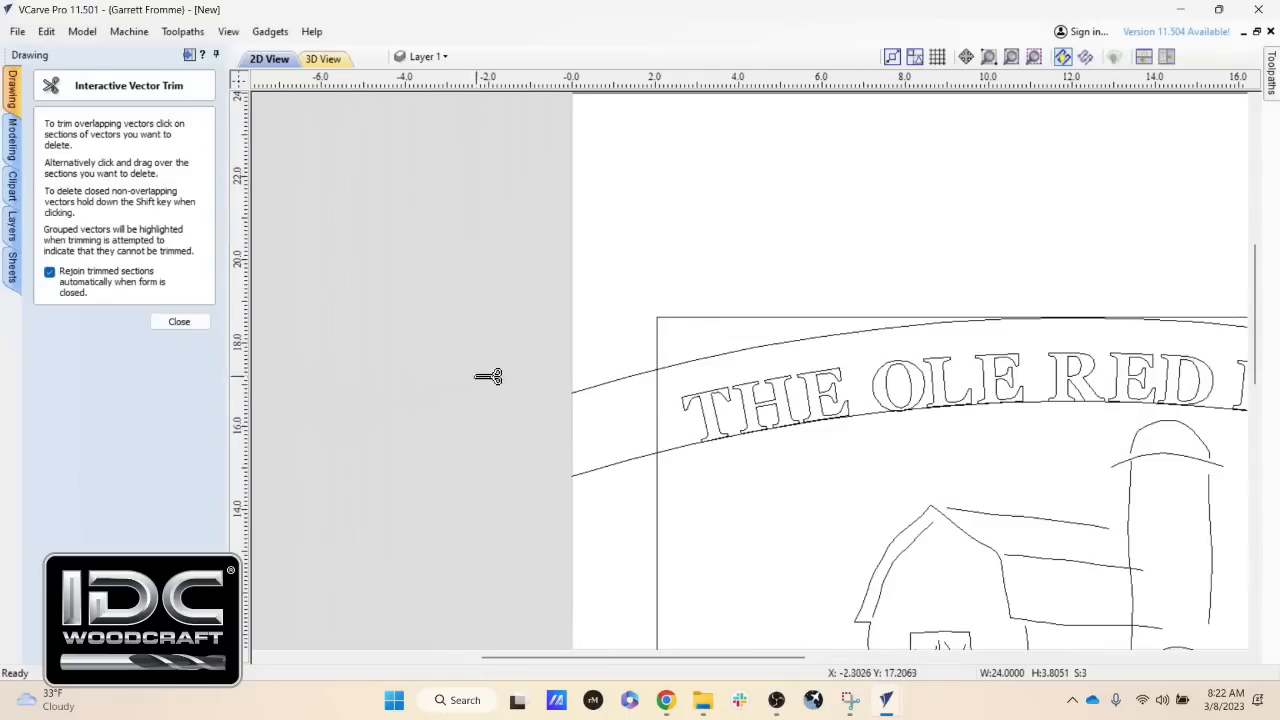
left_click(679, 318)
scroll(718, 322, "down", 2)
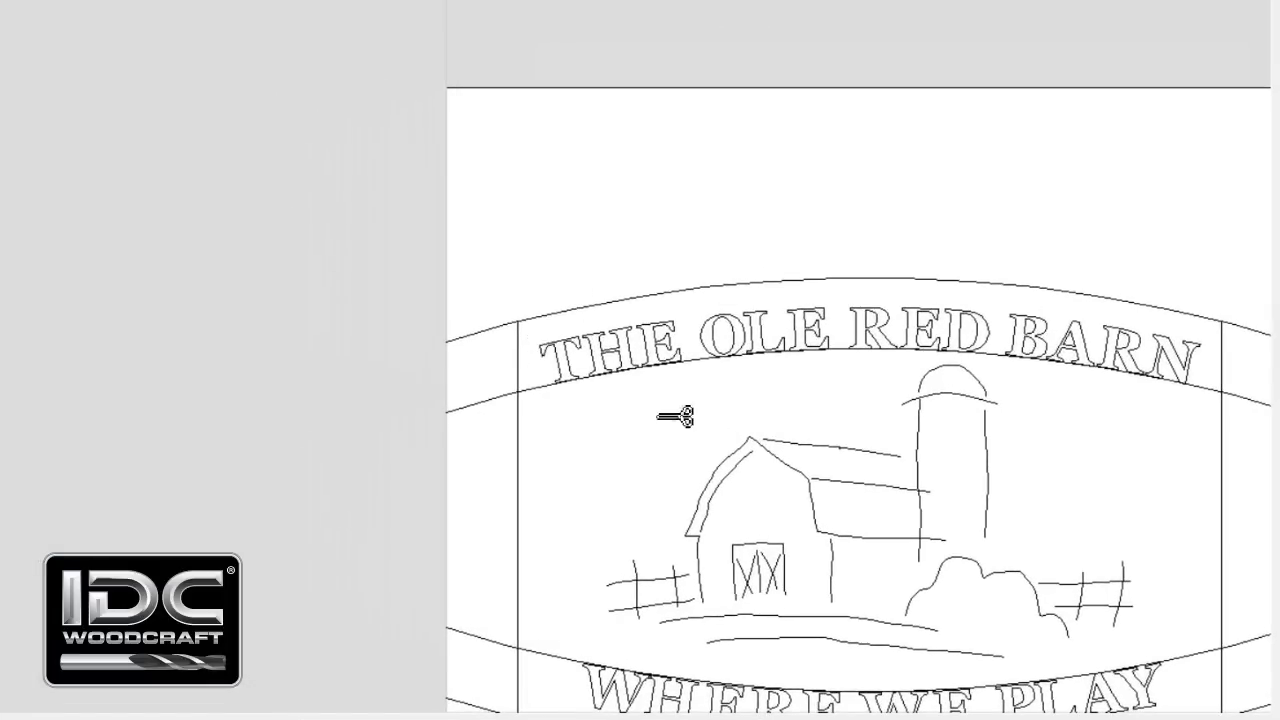
scroll(660, 418, "down", 1)
middle_click_drag(662, 408, 478, 379)
left_click(333, 323)
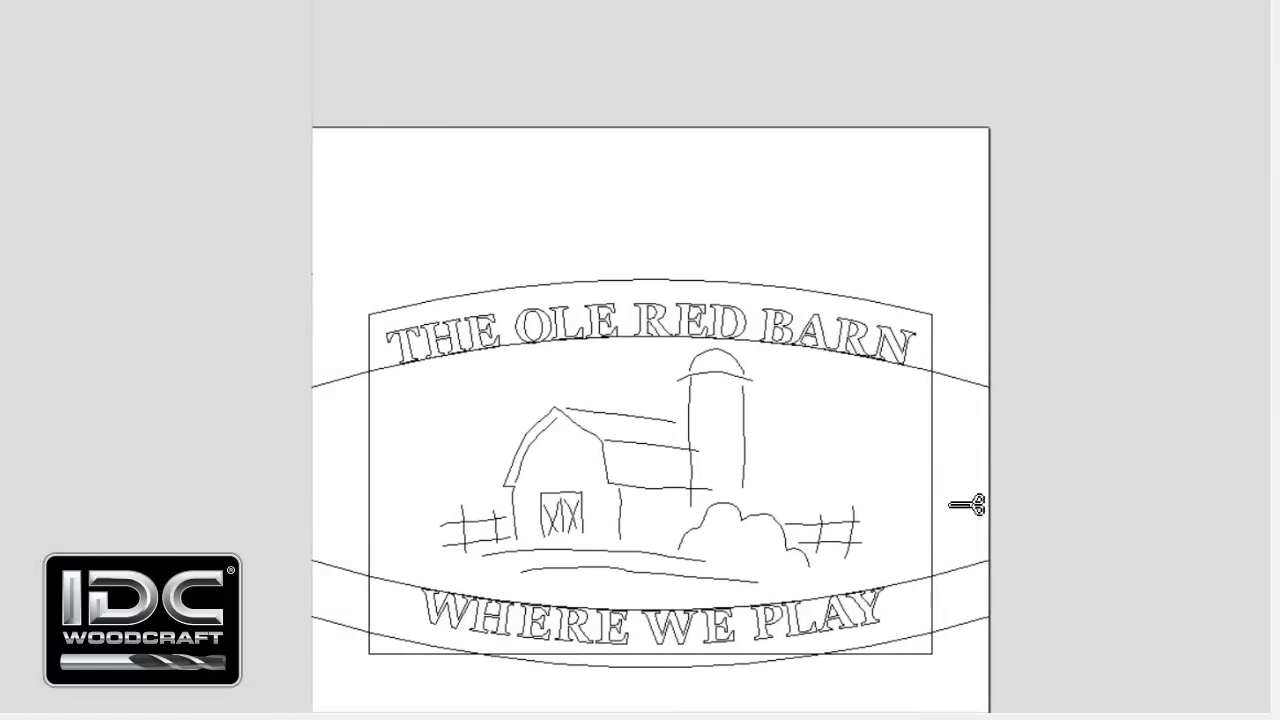
Step: Trim away the rectangle's bottom edge and corners below the lower outer arc, and that arc's ends beyond the rectangle's sides
left_click(966, 627)
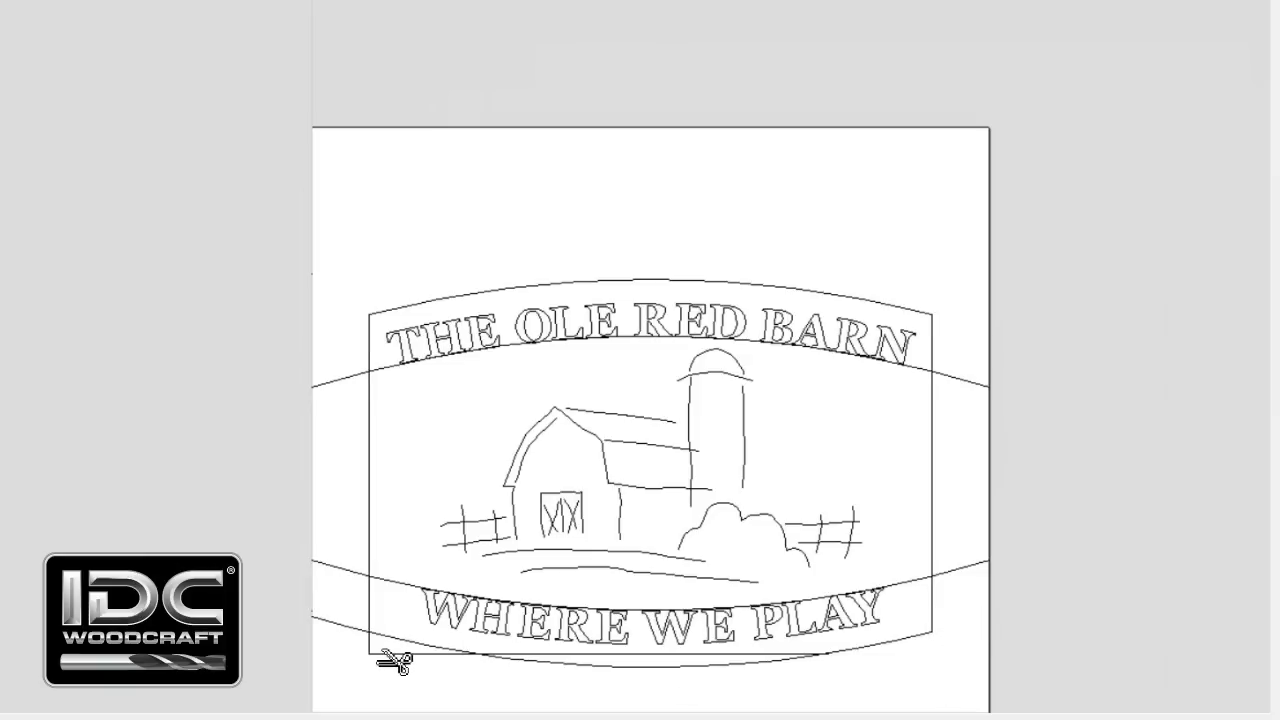
scroll(609, 663, "up", 2)
left_click(640, 655)
scroll(644, 657, "down", 2)
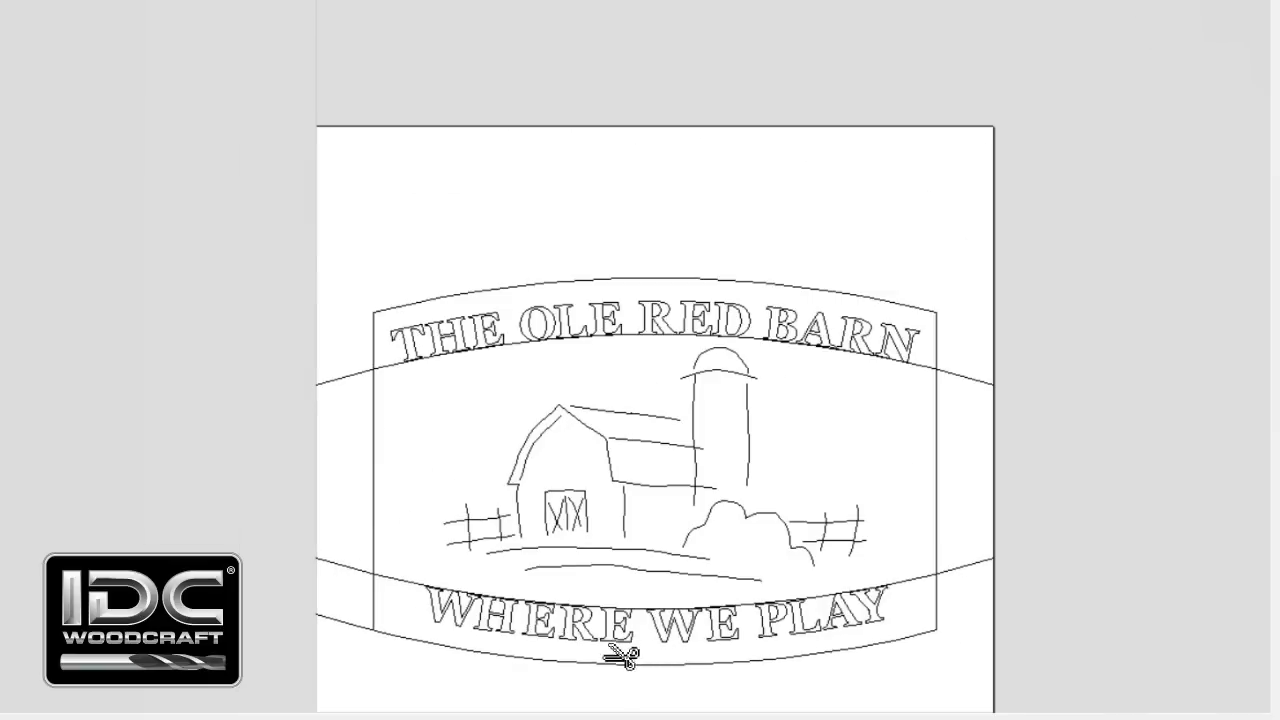
left_click(354, 624)
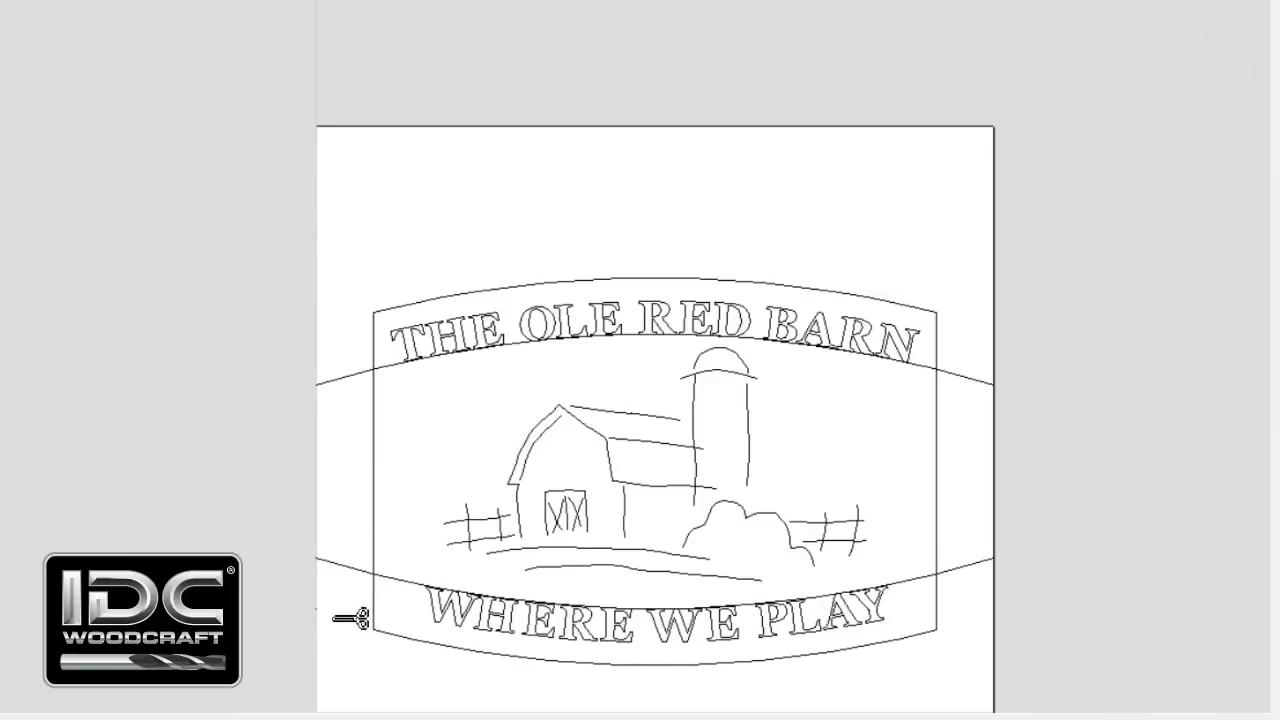
key("Escape")
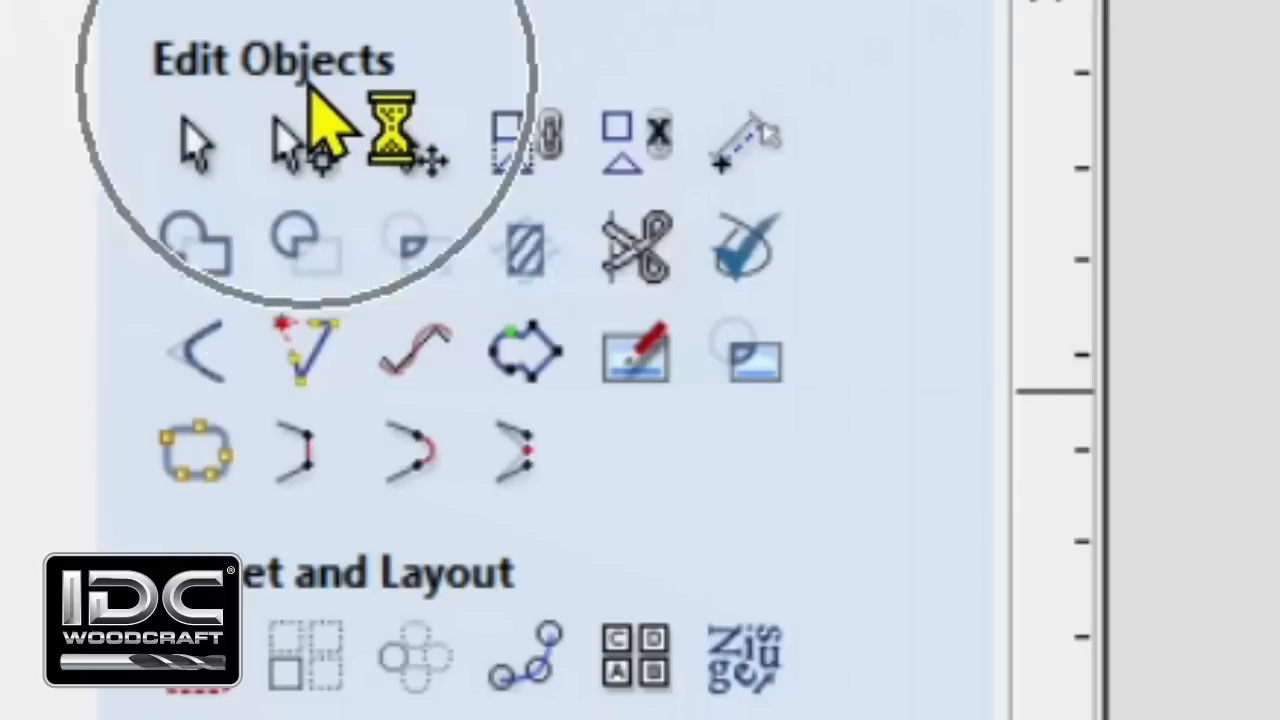
Step: Try to round the sign border's corners with normal fillets of 1.0 inch radius
left_click(185, 372)
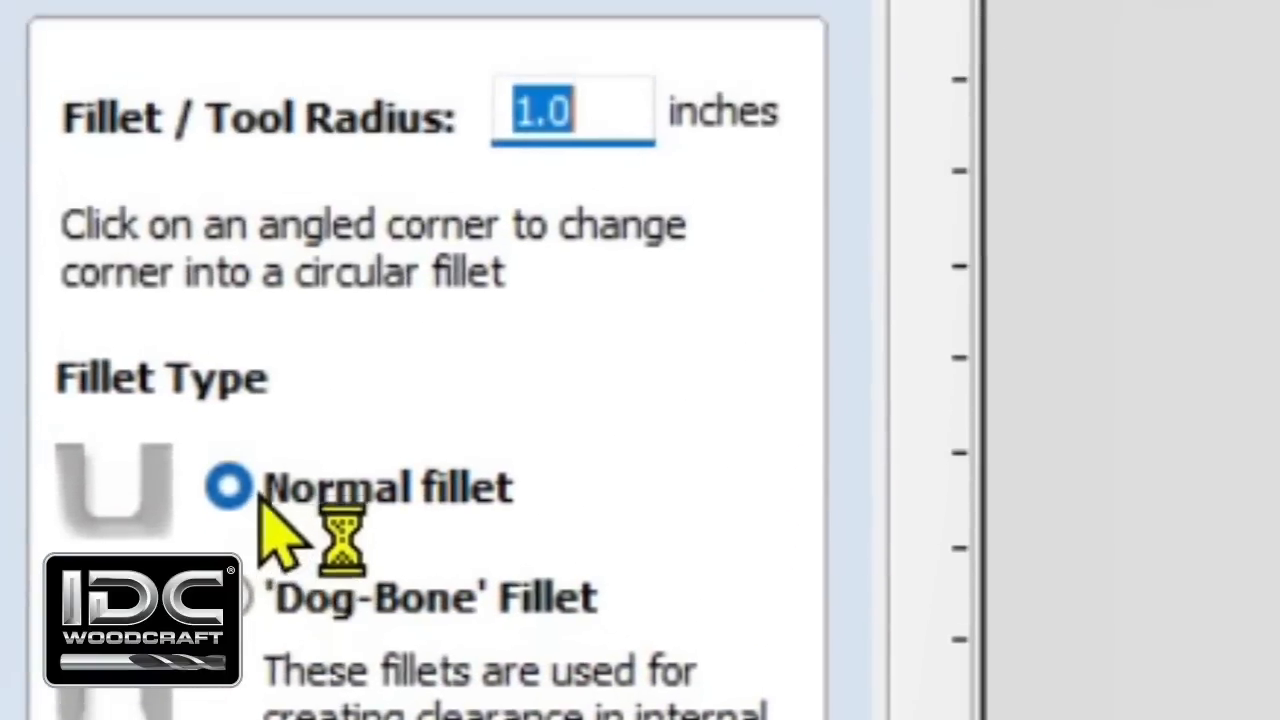
left_click(258, 490)
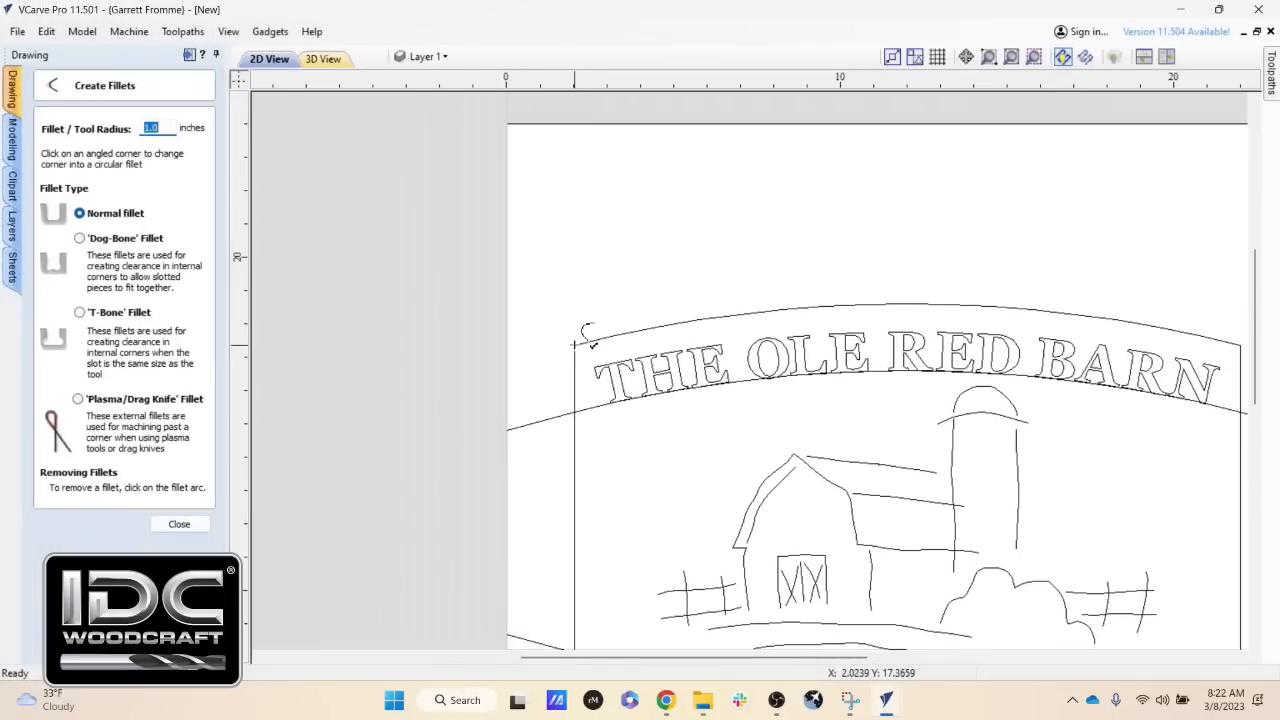
scroll(582, 392, "down", 2)
scroll(917, 390, "up", 1)
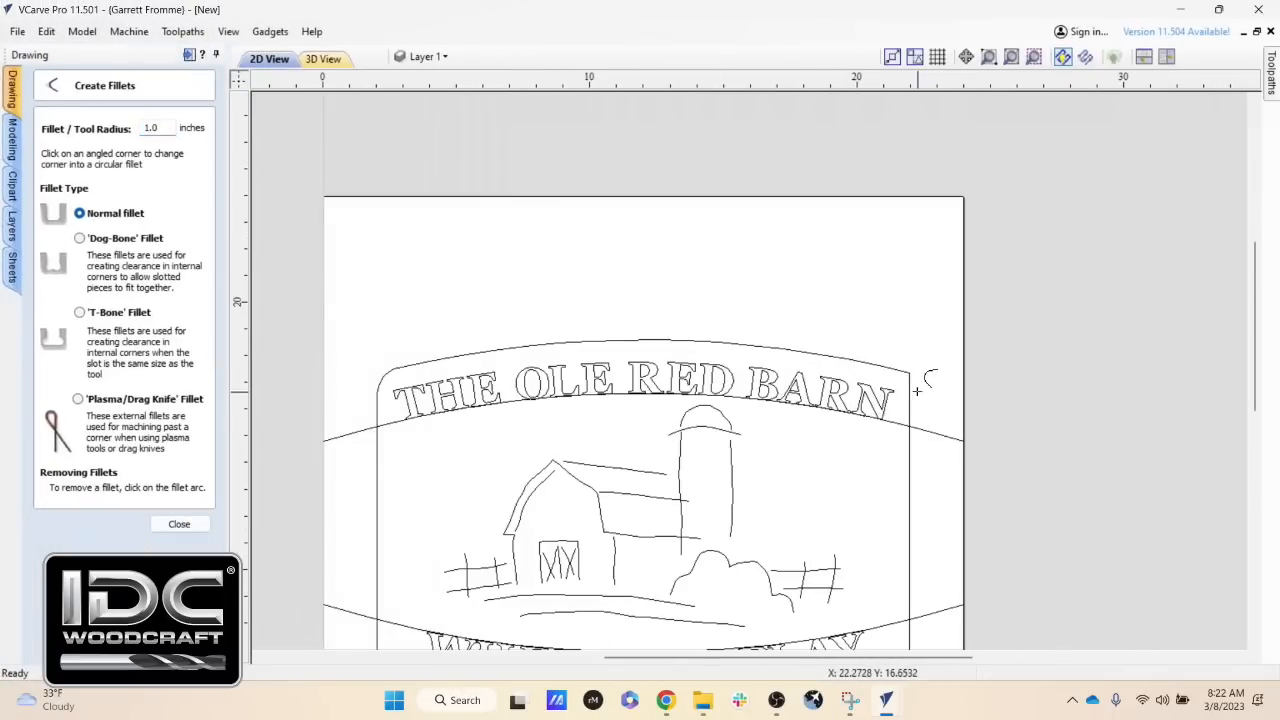
left_click(909, 374)
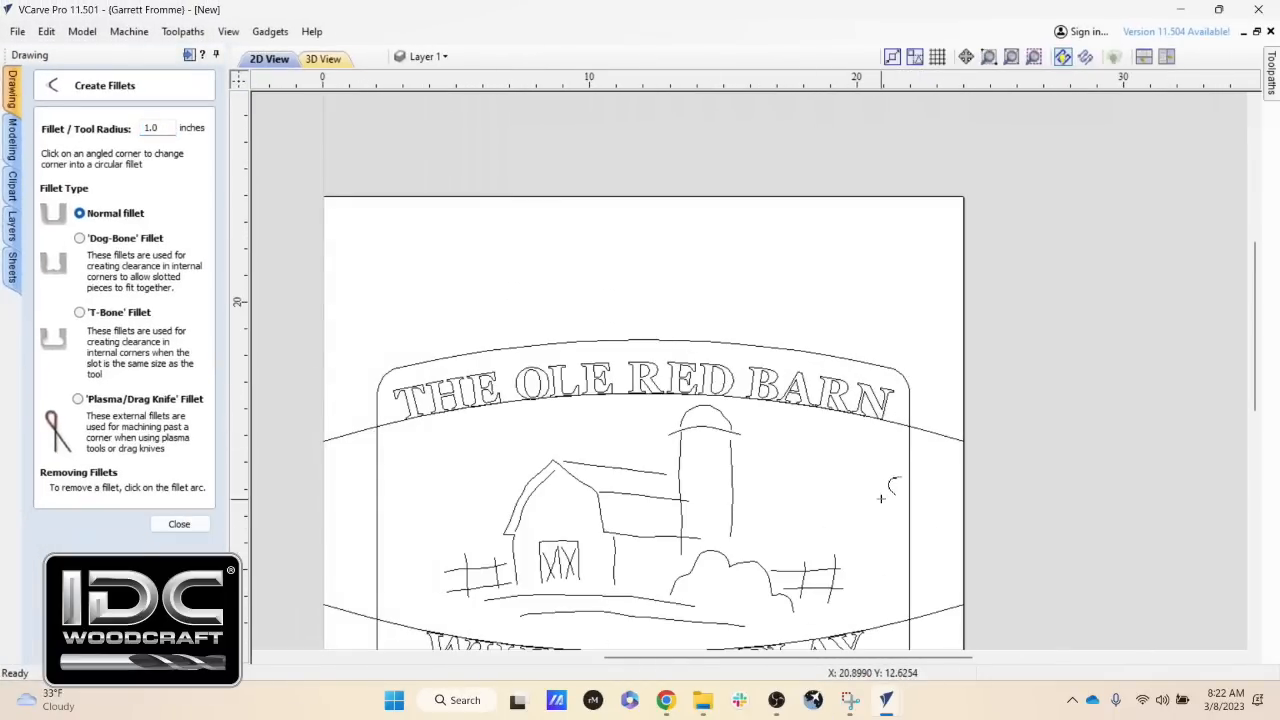
middle_click_drag(881, 498, 873, 372)
left_click(901, 547)
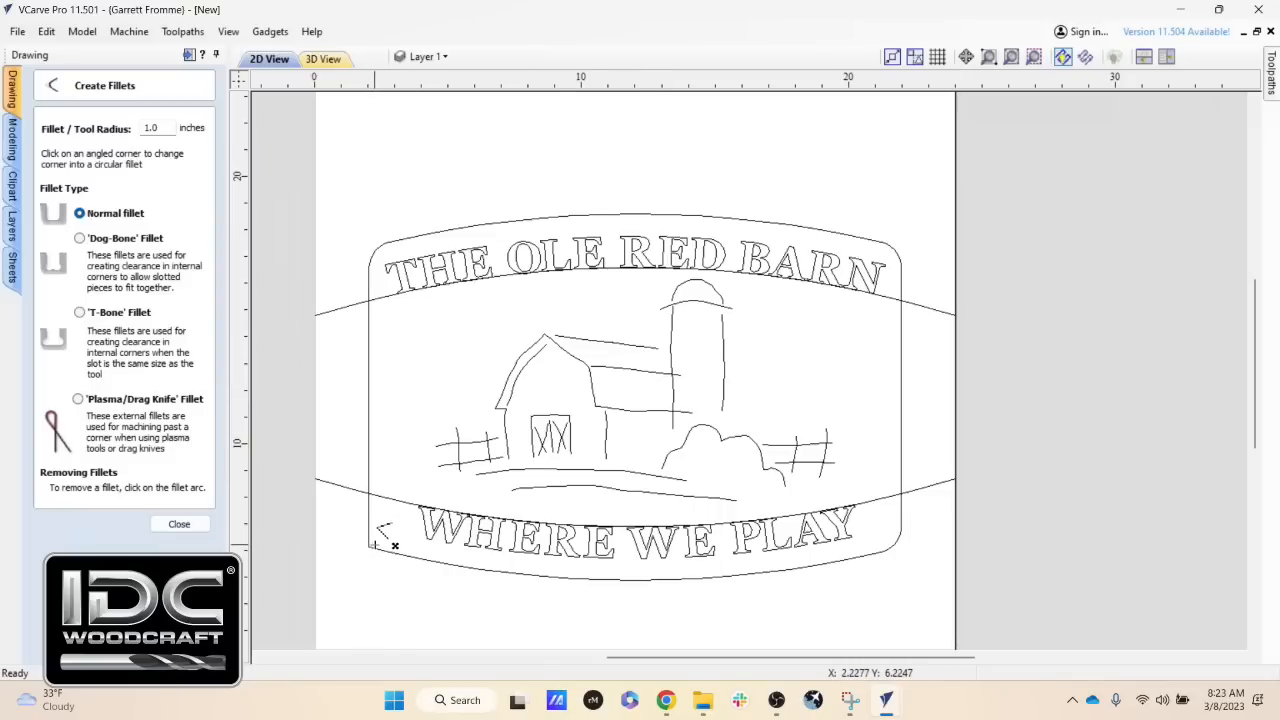
left_click(899, 532)
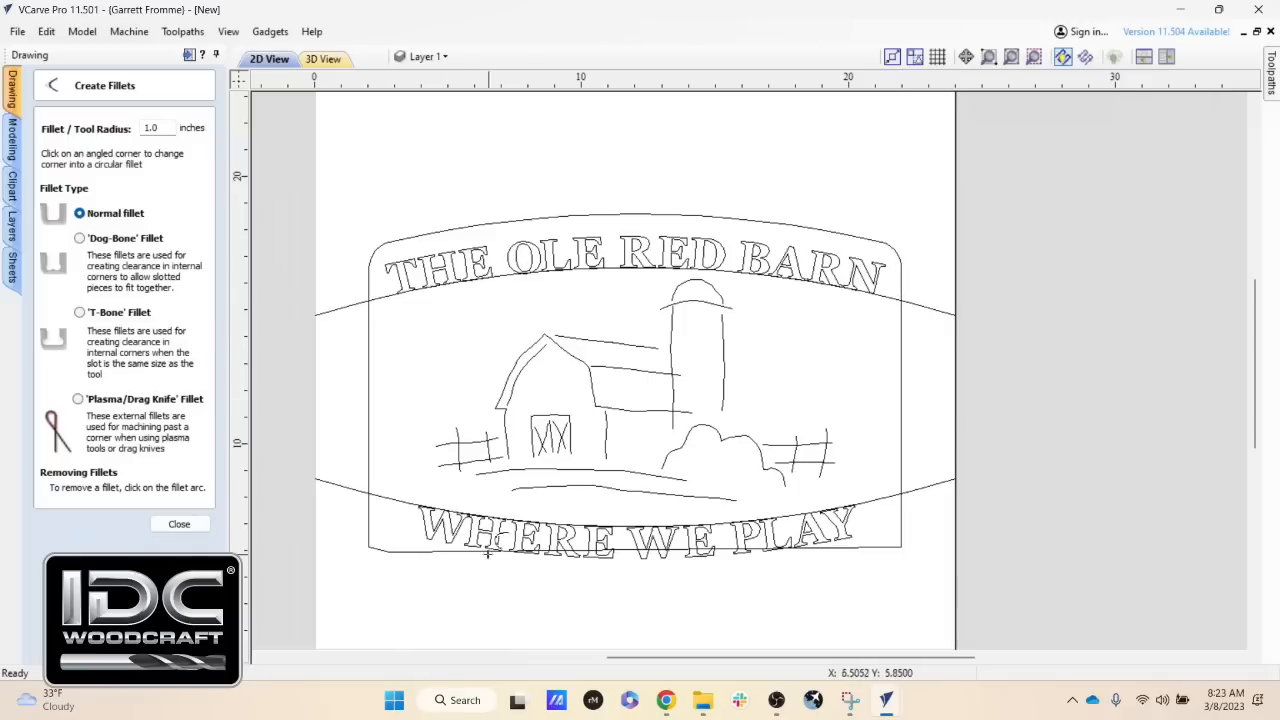
Step: Undo the 1.0-inch fillets on the sign border's corners
key("ctrl+z")
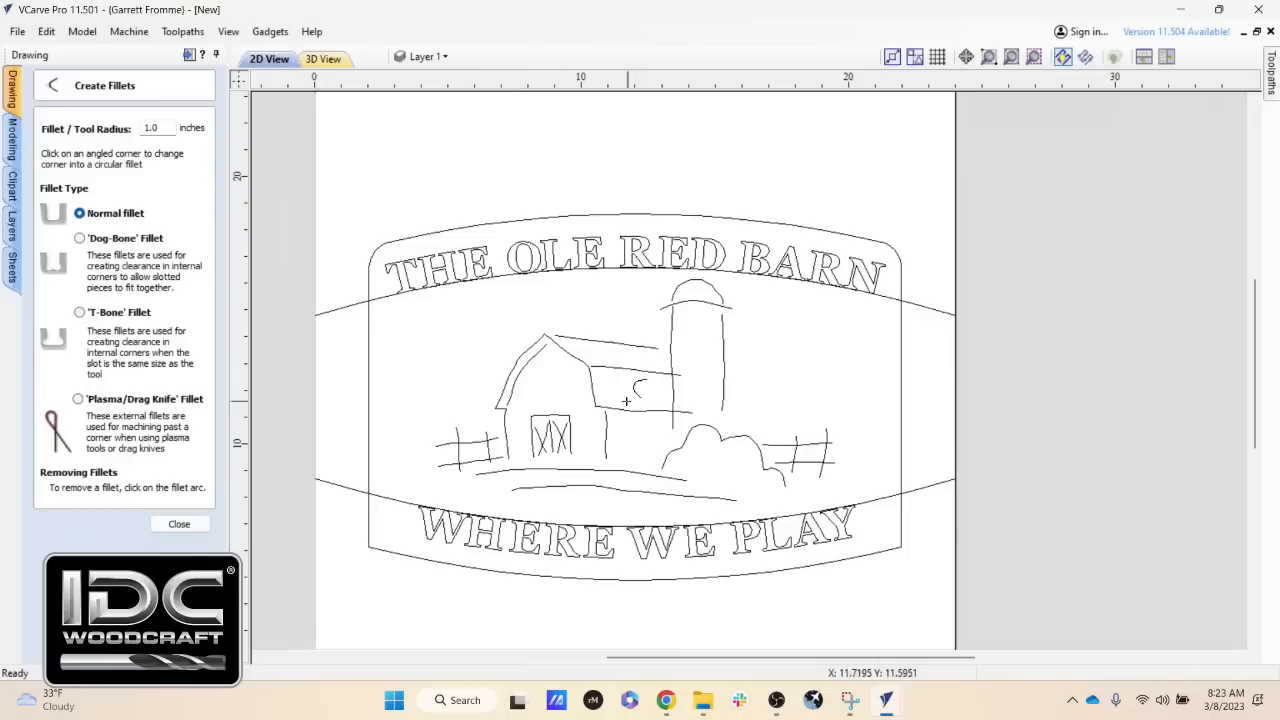
key("ctrl+z")
key("ctrl+z")
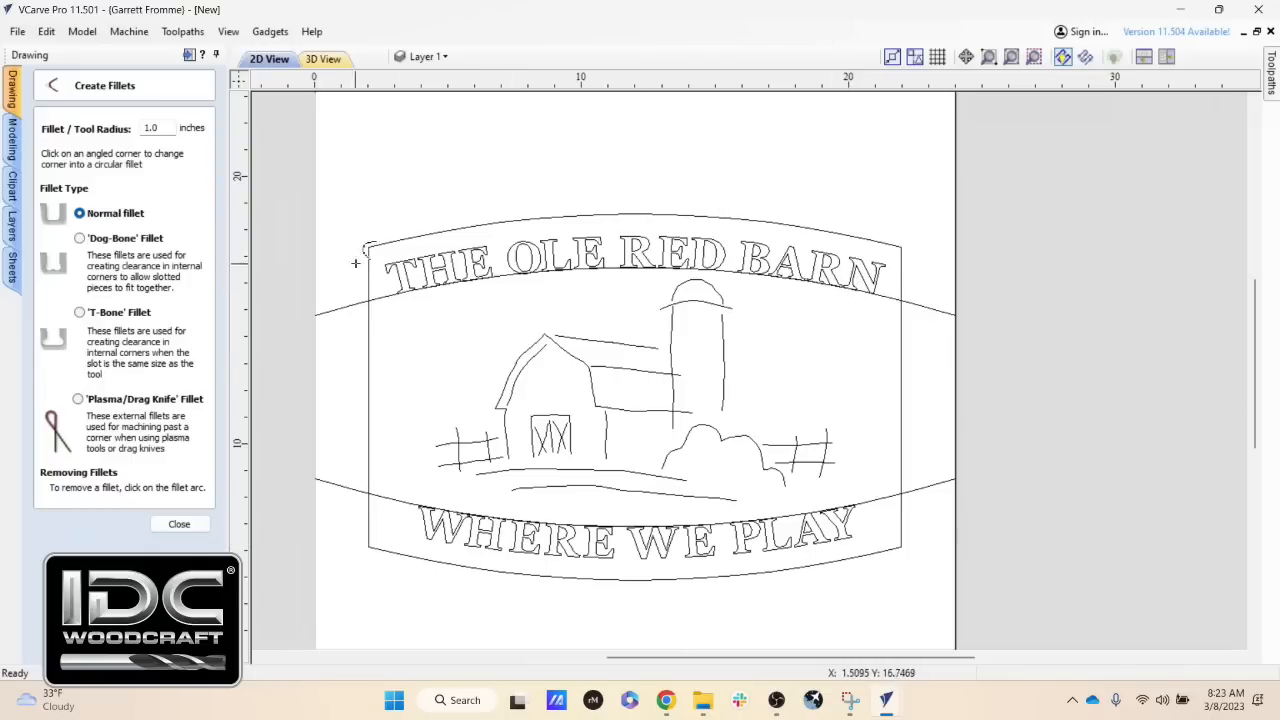
Step: Set the fillet radius to 1.5 inches, round all four corners of the sign border, and leave the Fillet tool
double_click(163, 128)
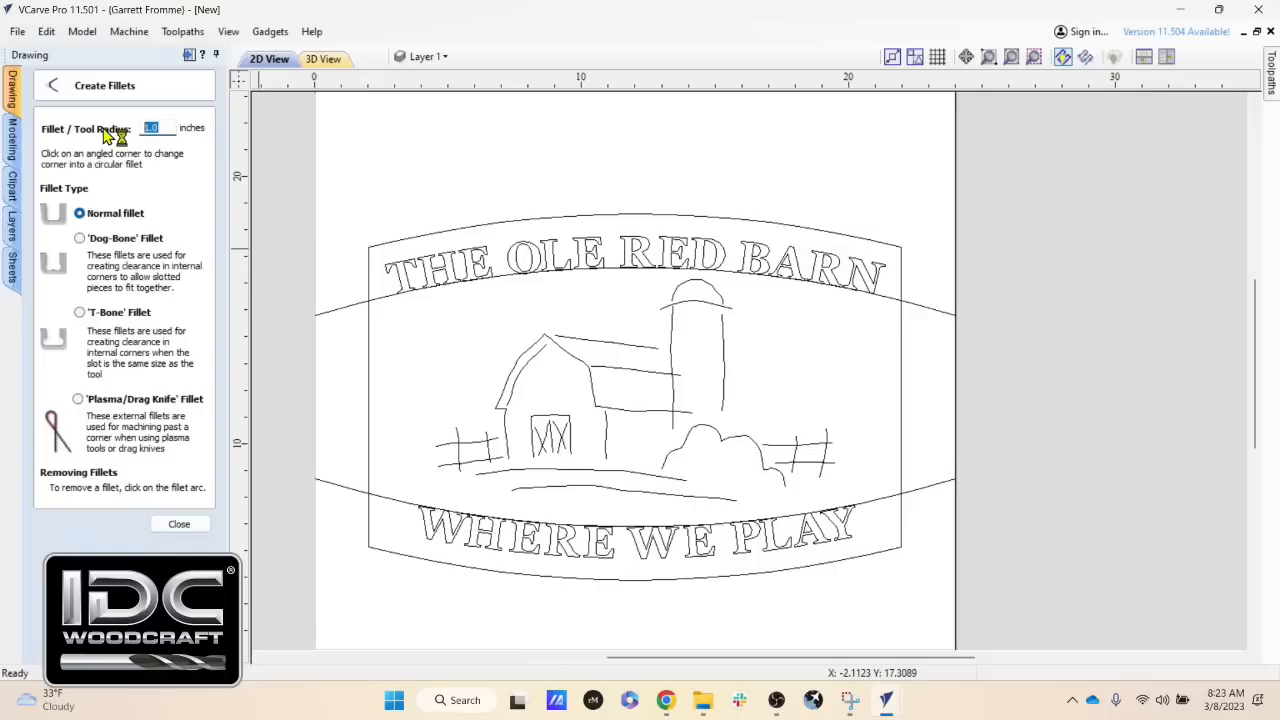
type("1.")
left_click(369, 245)
left_click(900, 243)
left_click(901, 548)
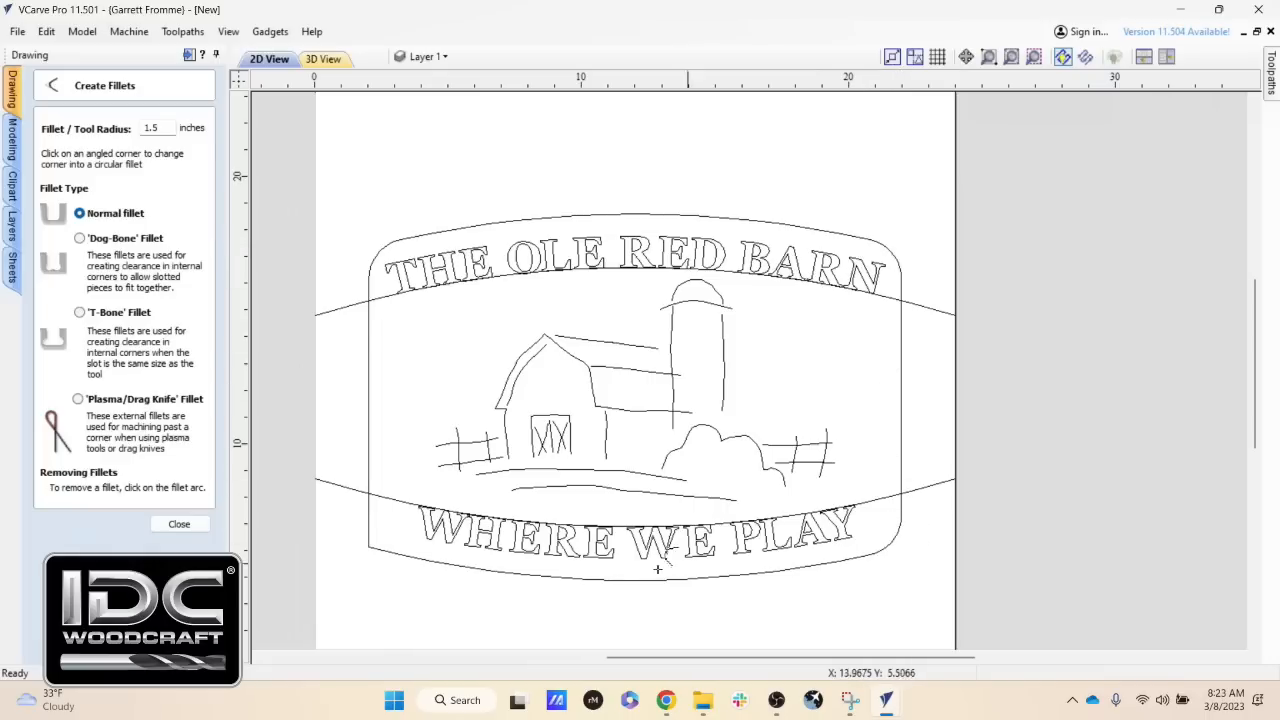
left_click(368, 546)
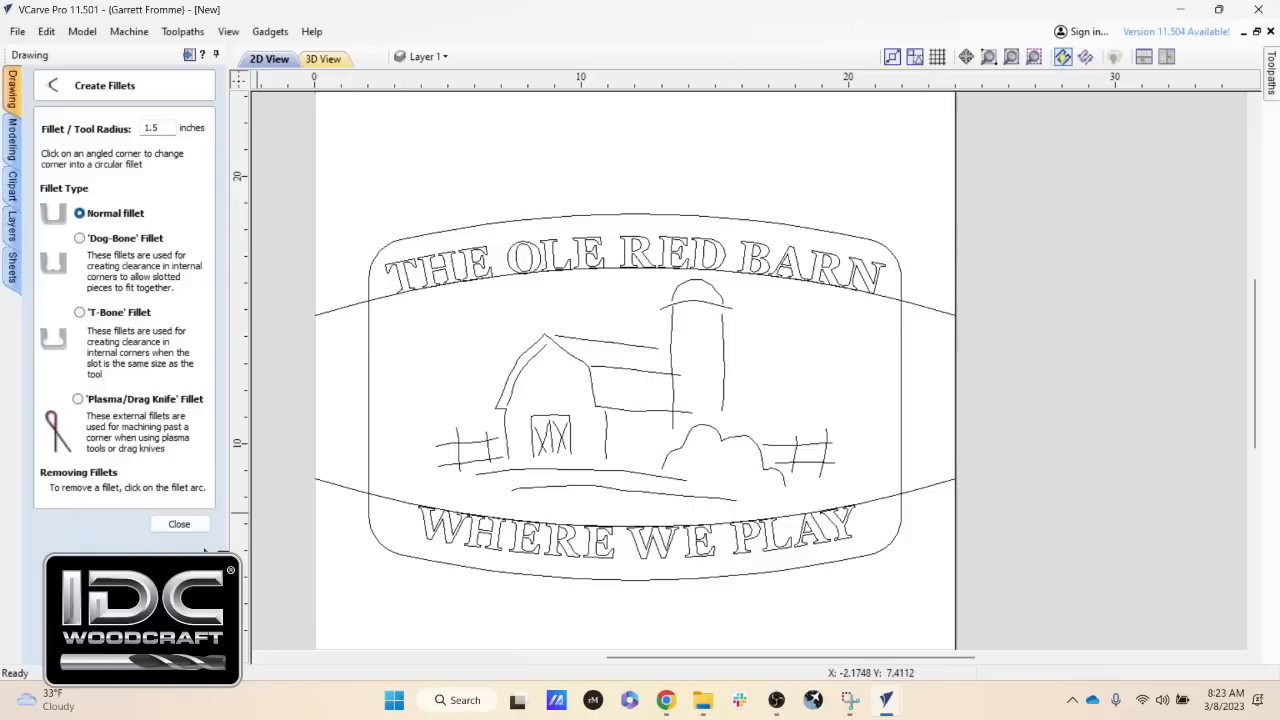
left_click(184, 528)
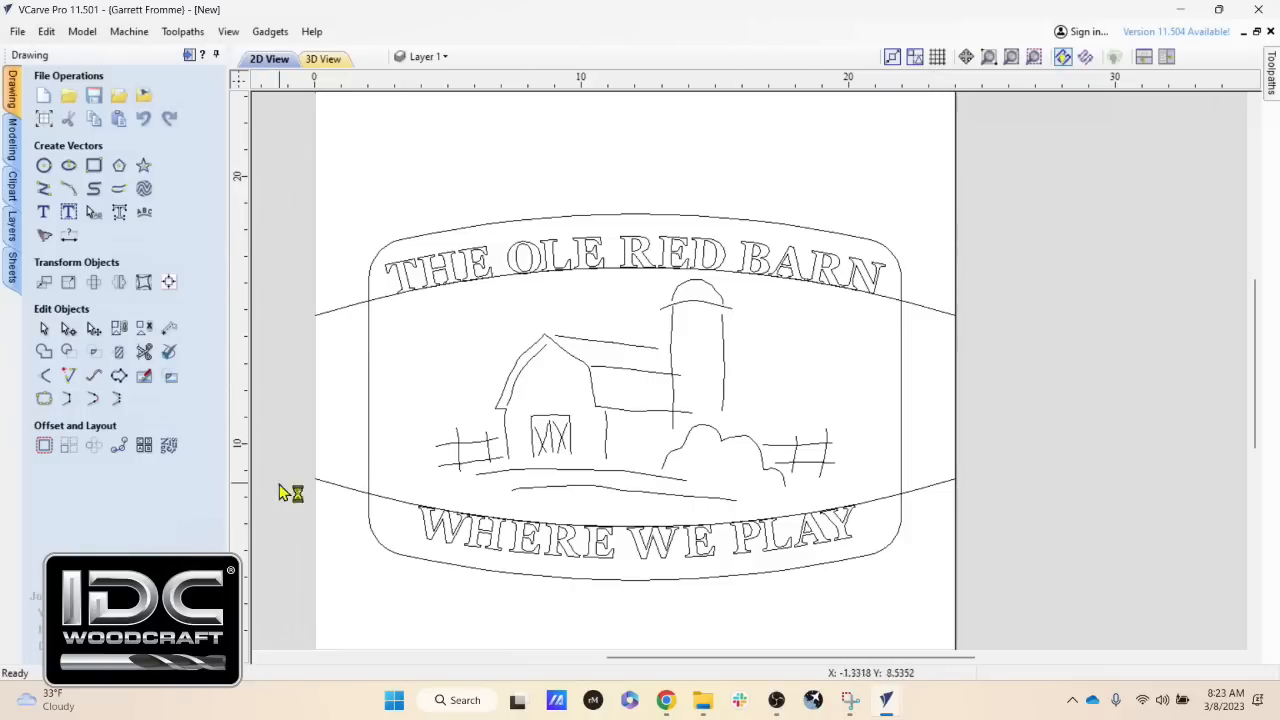
Step: Select the two inner guide arcs that cross the border beside the text lines and delete them
left_click_drag(937, 284, 916, 501)
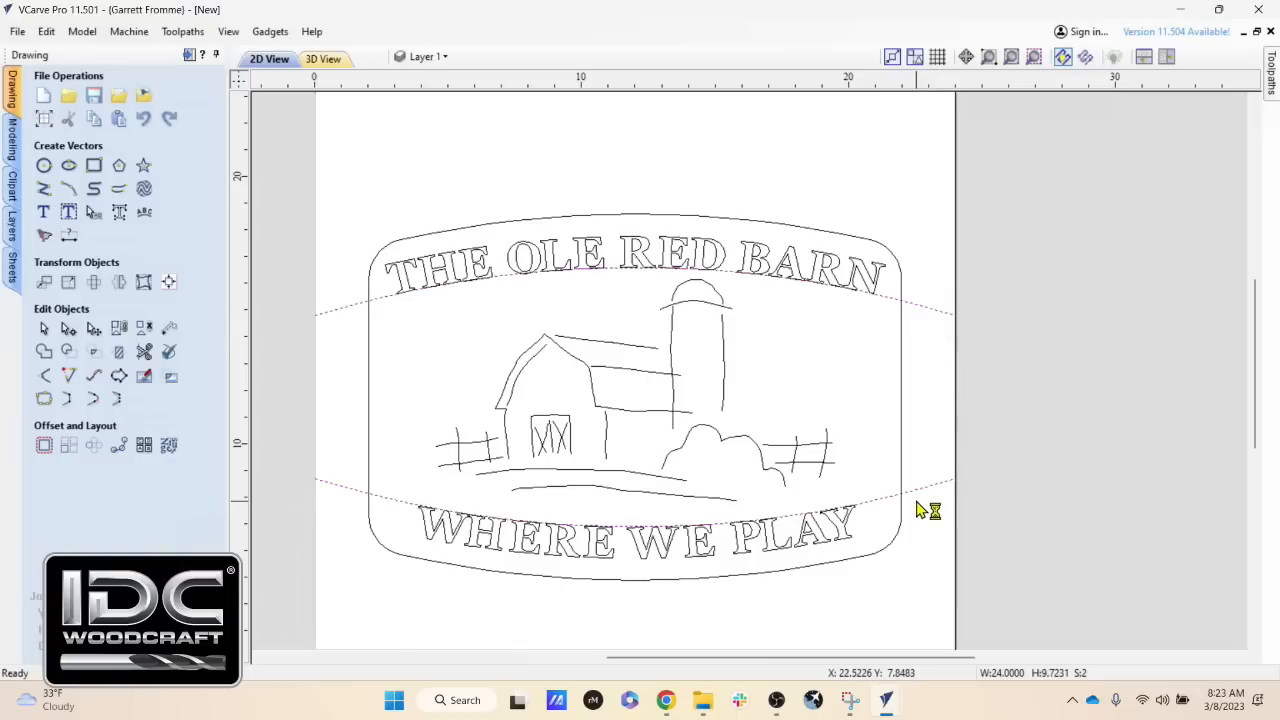
key("Delete")
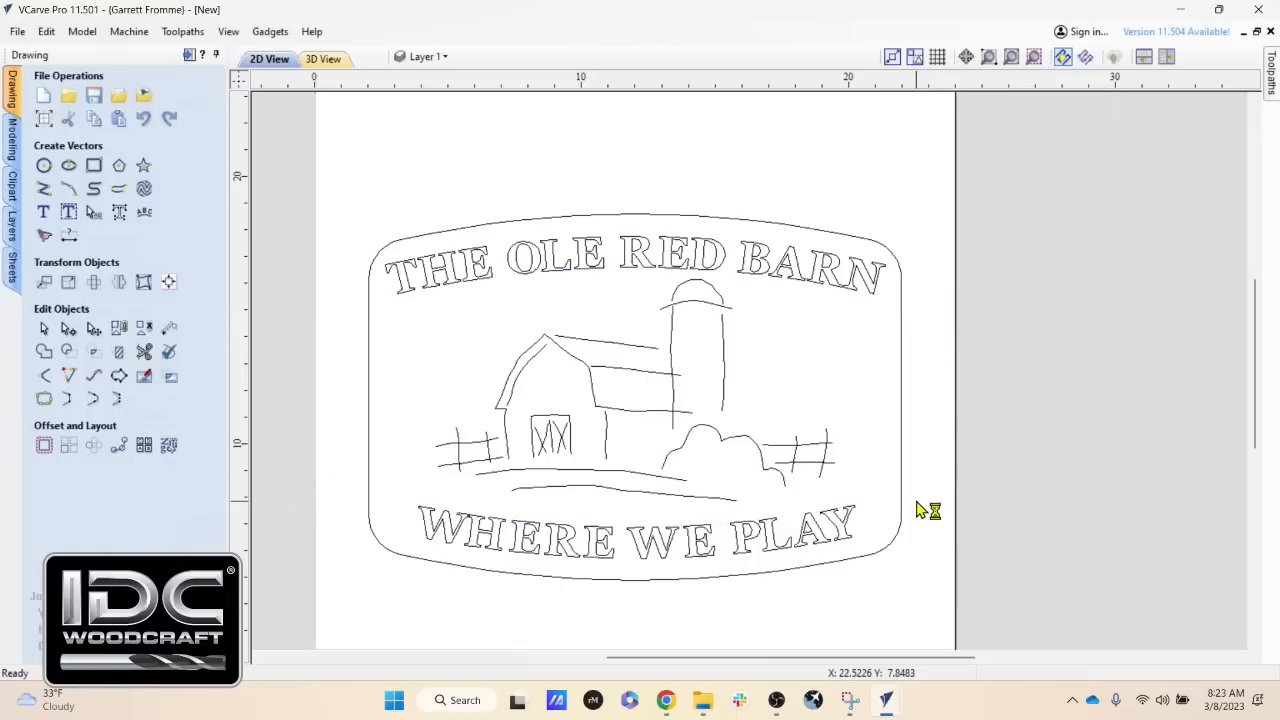
scroll(851, 615, "down", 2)
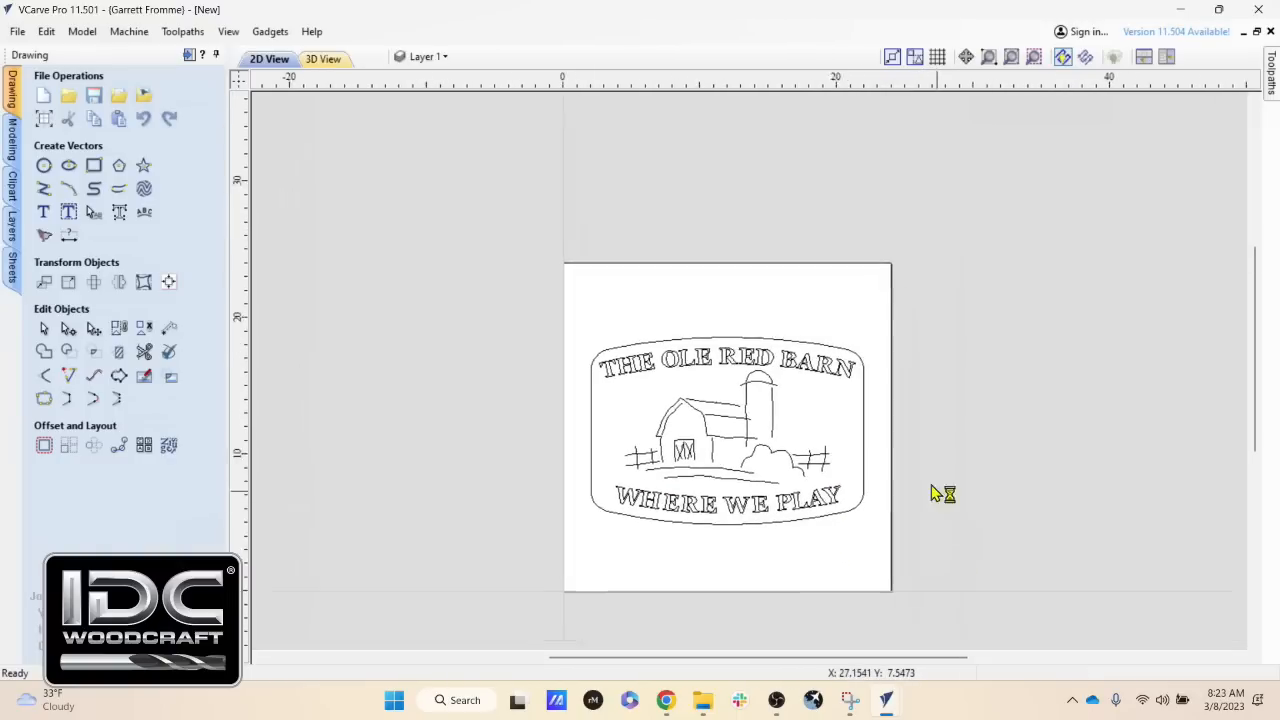
scroll(778, 445, "up", 2)
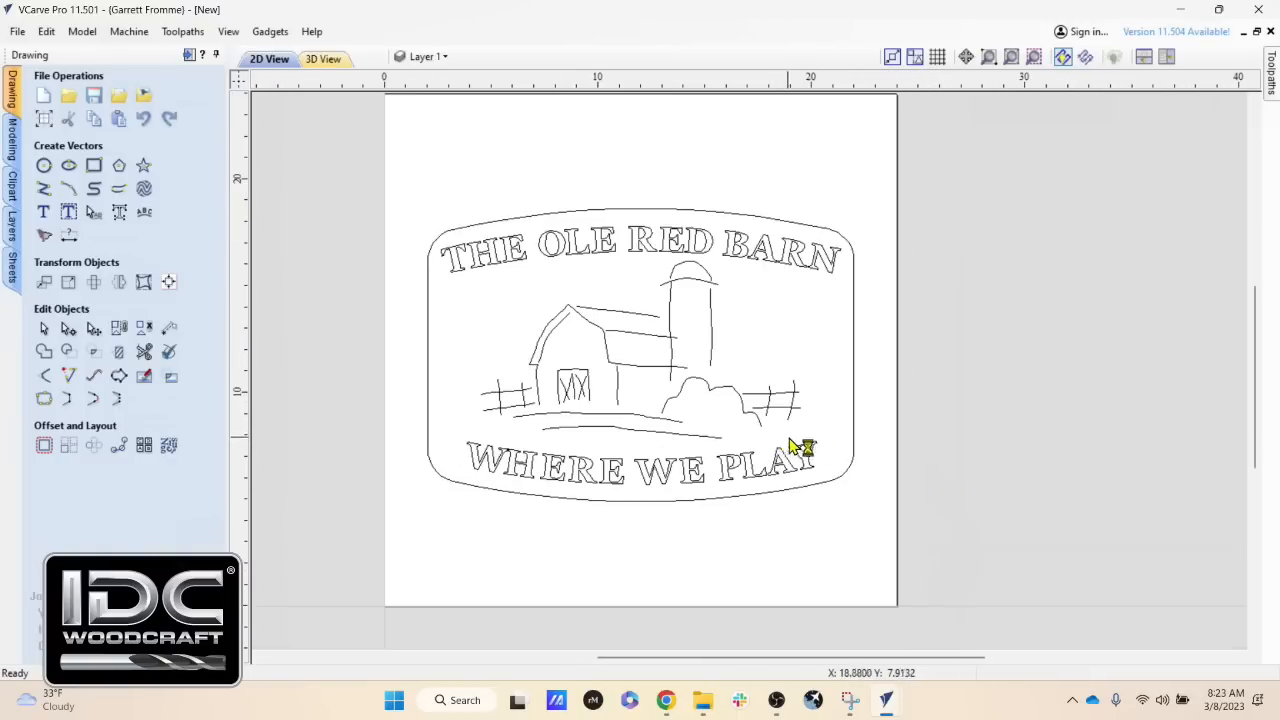